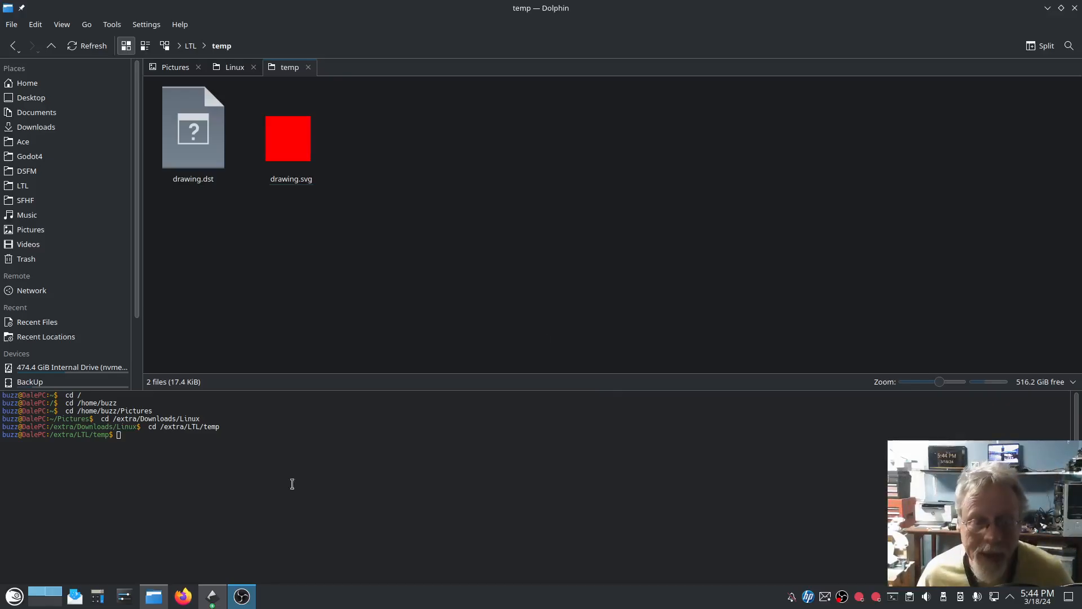
Switch to the red square's drawing in Inkscape and preview its fill stitches in the Ink/Stitch Params simulator
{"action": "left_click", "coordinate": [212, 596]}
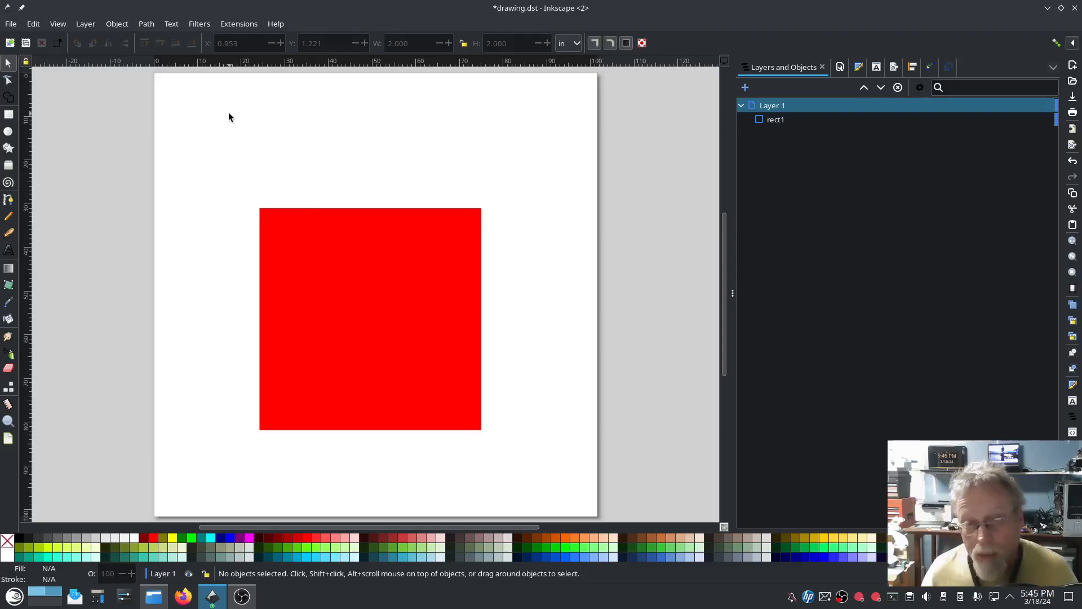
{"action": "left_click", "coordinate": [361, 311]}
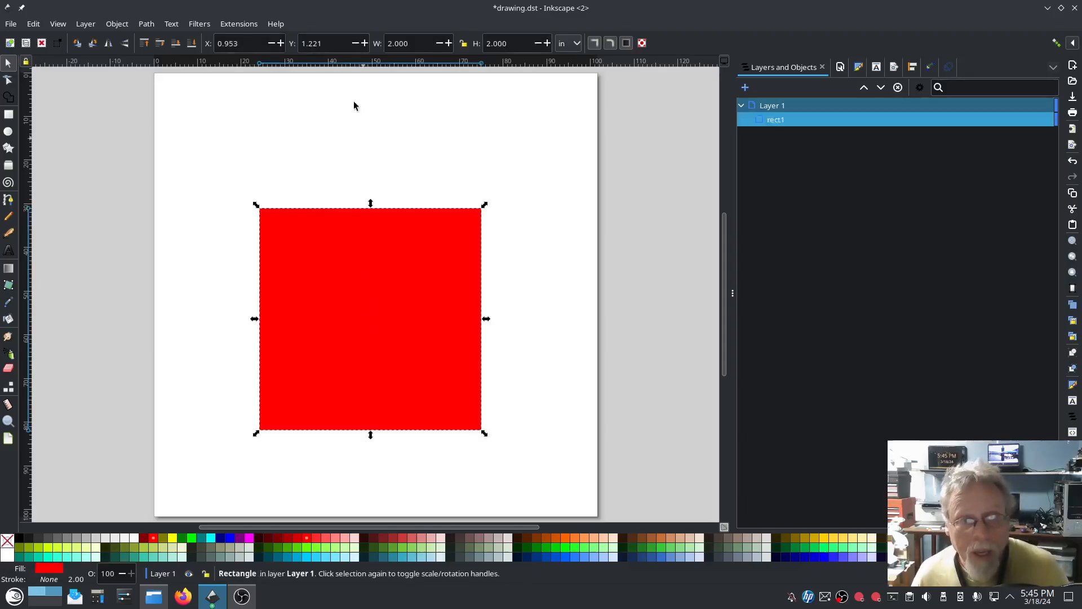
{"action": "left_click", "coordinate": [239, 26]}
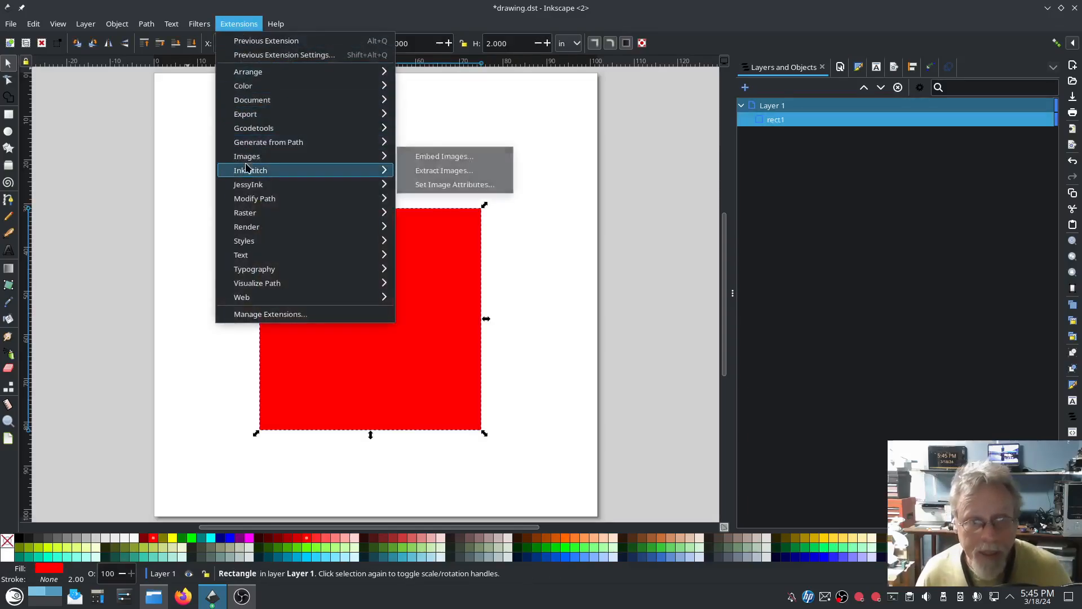
{"action": "mouse_move", "coordinate": [248, 172]}
{"action": "left_click", "coordinate": [428, 269]}
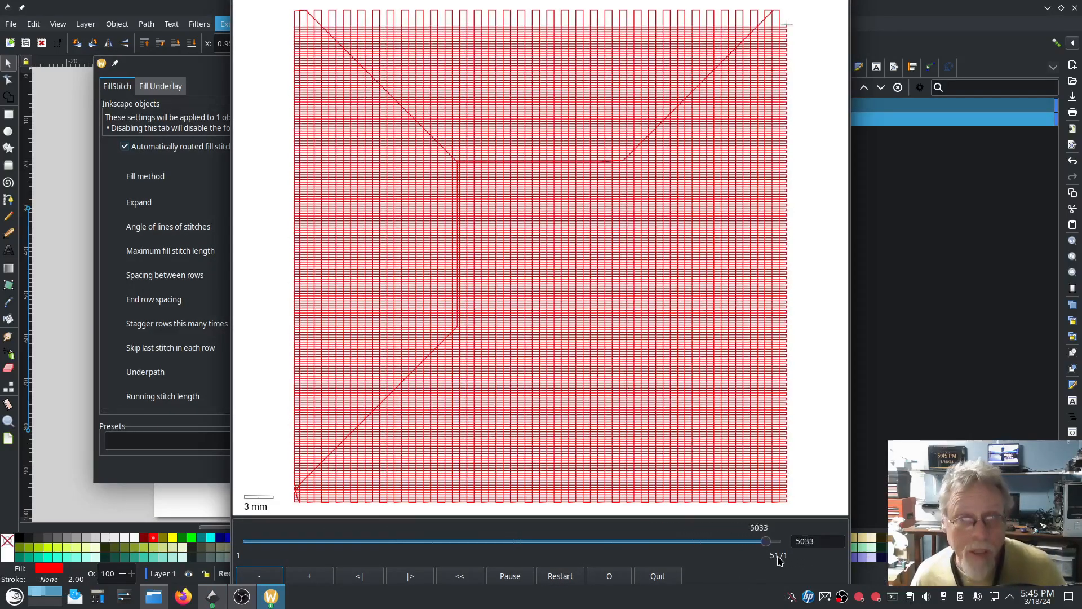
{"action": "left_click", "coordinate": [658, 576]}
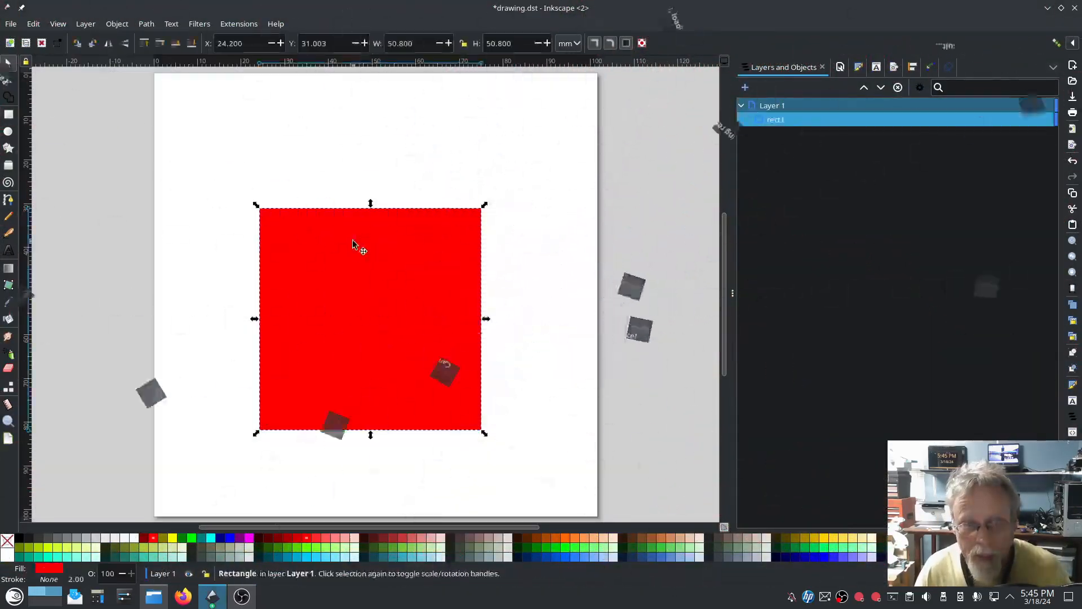
Save the red square as drawing.dst in Tajima Embroidery Format in the temp folder, replacing the existing file
{"action": "left_click", "coordinate": [11, 23]}
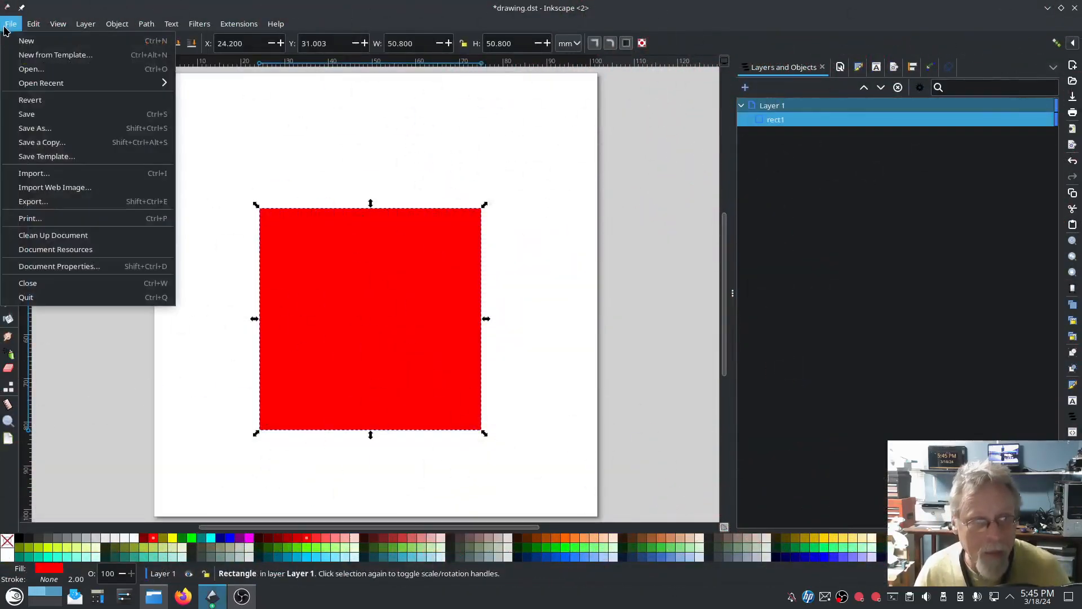
{"action": "left_click", "coordinate": [35, 128]}
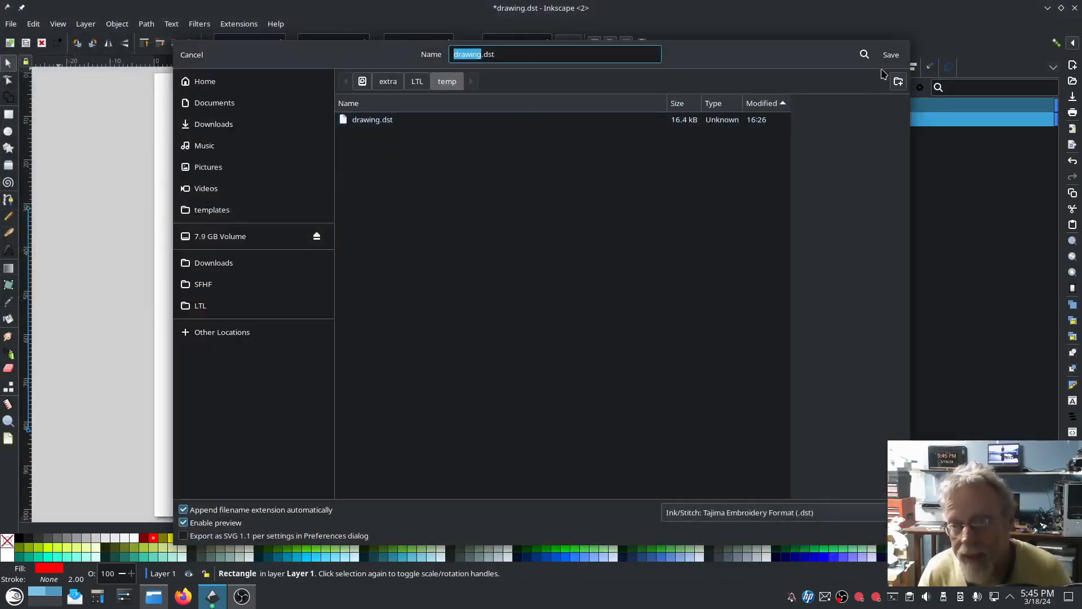
{"action": "key", "text": "Return"}
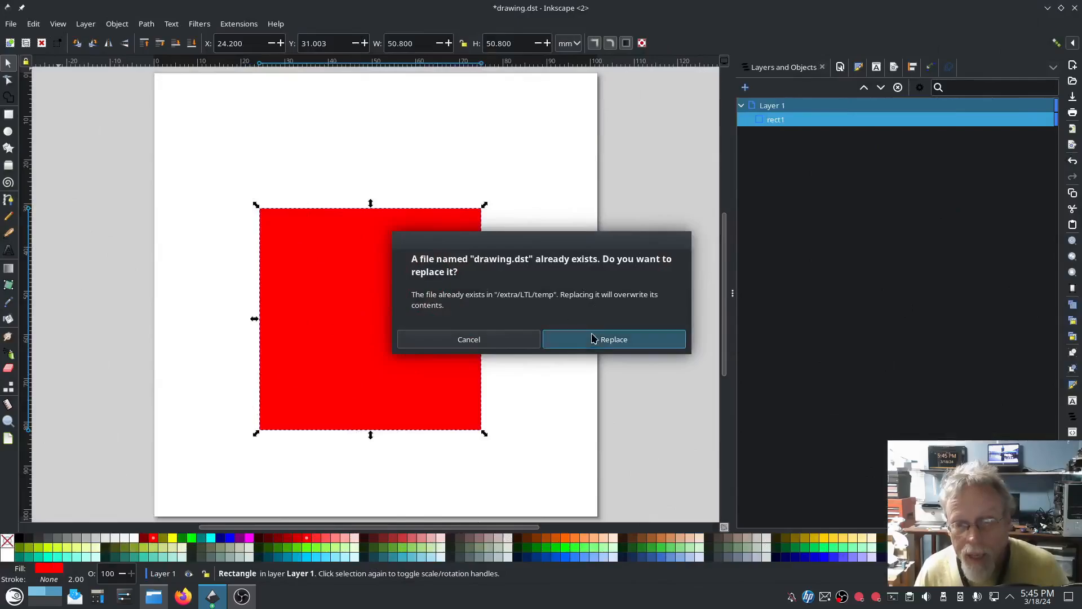
{"action": "key", "text": "Return"}
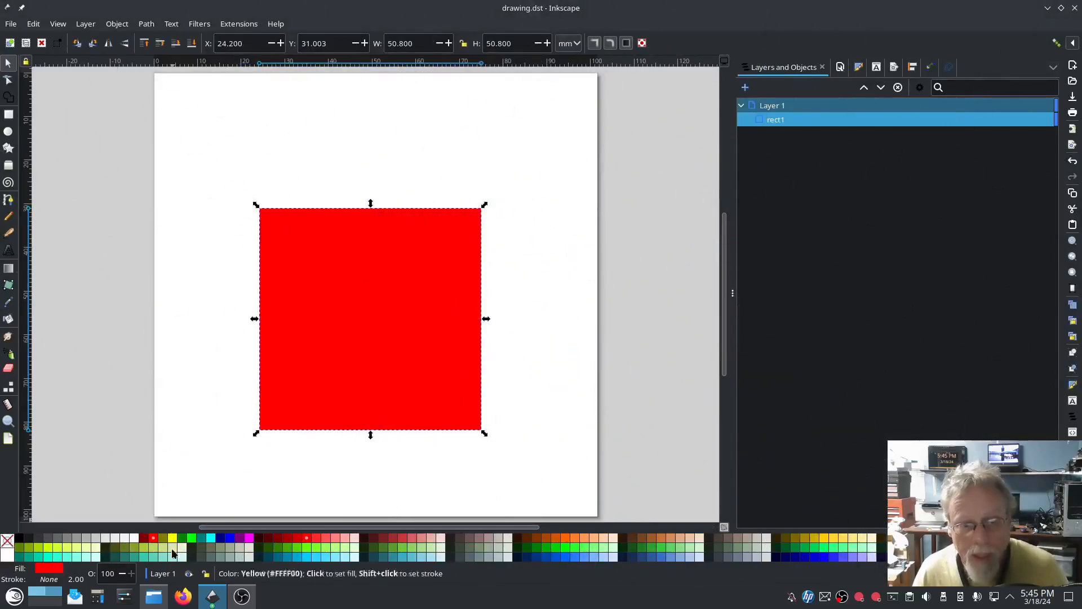
Close the old purple stitch document without saving and open the newly saved drawing.dst from the Dolphin file manager
{"action": "left_click", "coordinate": [216, 593]}
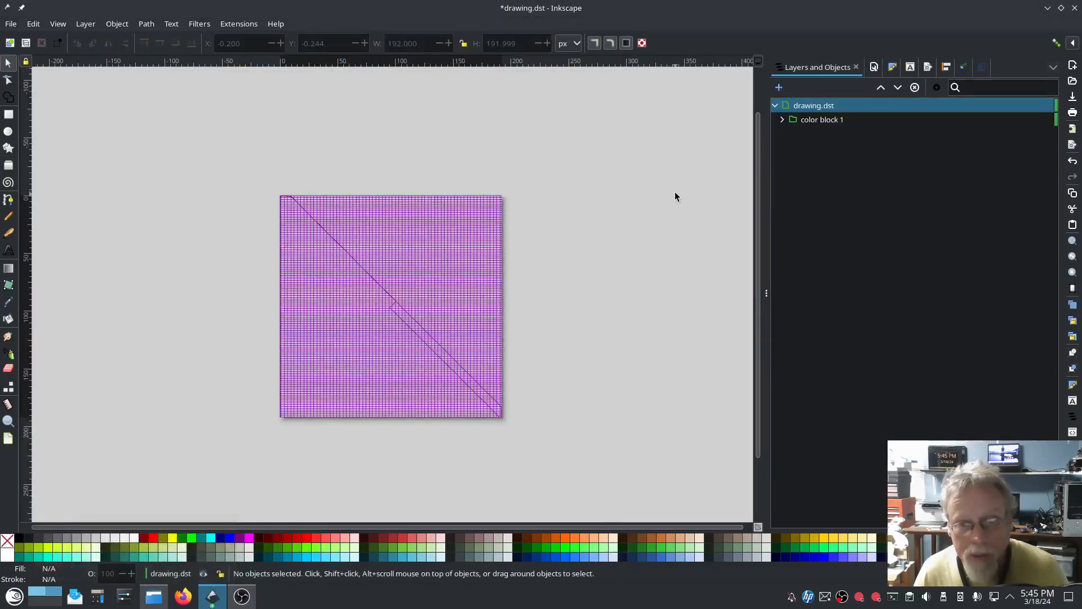
{"action": "left_click", "coordinate": [1074, 8]}
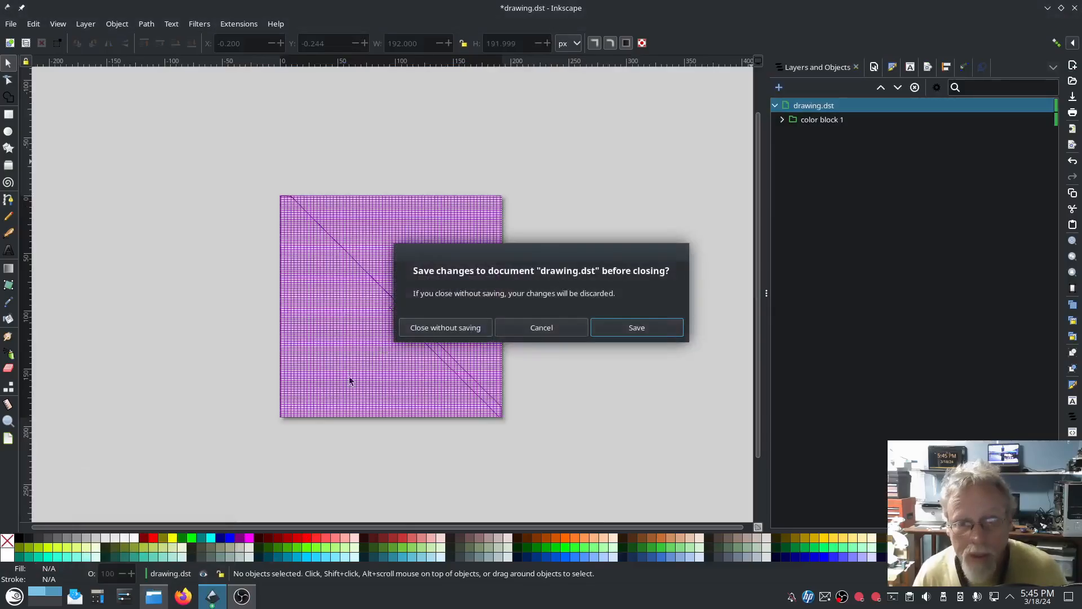
{"action": "left_click", "coordinate": [433, 334]}
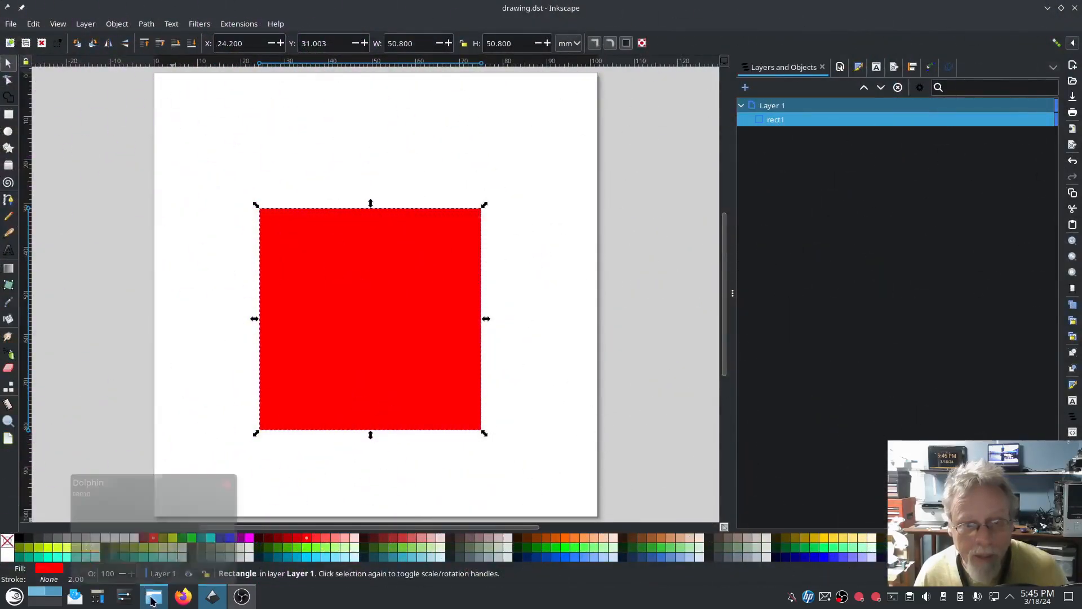
{"action": "left_click", "coordinate": [154, 596]}
{"action": "left_click", "coordinate": [212, 135]}
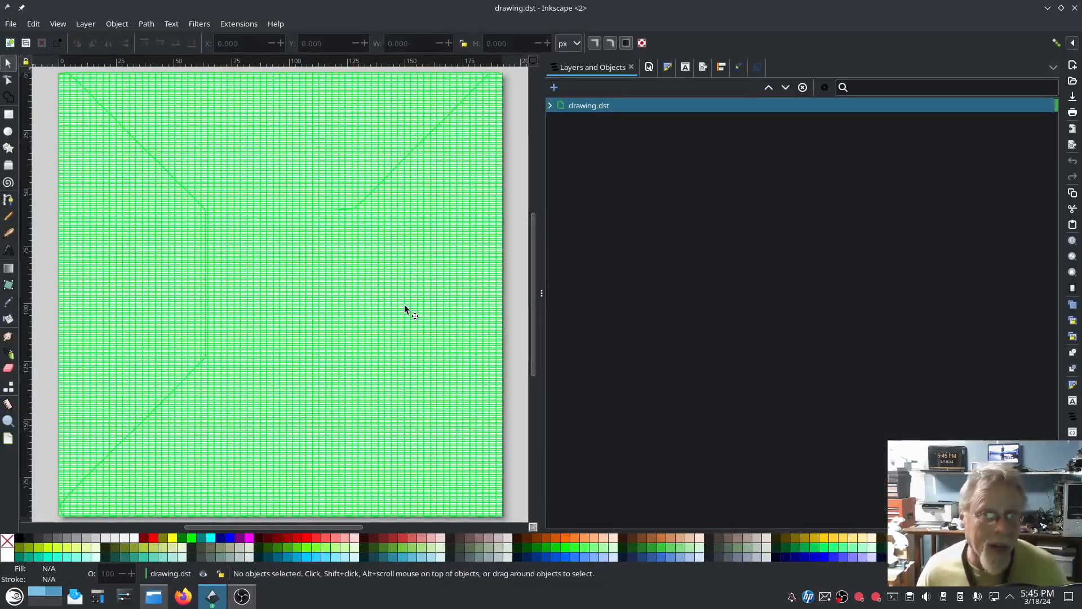
Check the embroidery parameters of the green stitch group in Ink/Stitch Params and cancel without applying
{"action": "scroll", "coordinate": [372, 310], "scroll_direction": "down", "scroll_amount": 3}
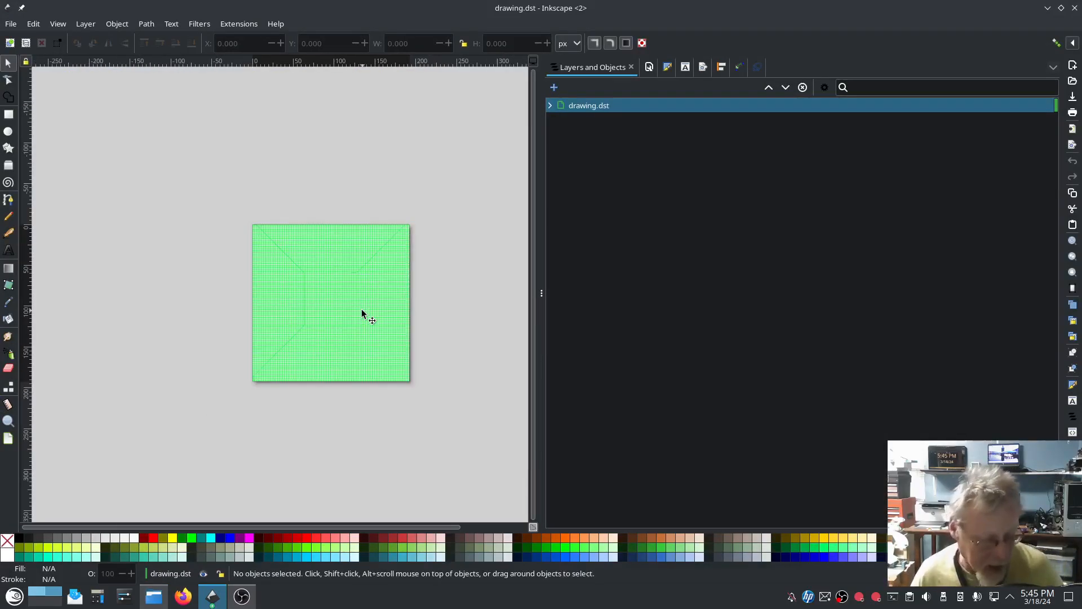
{"action": "left_click", "coordinate": [350, 298]}
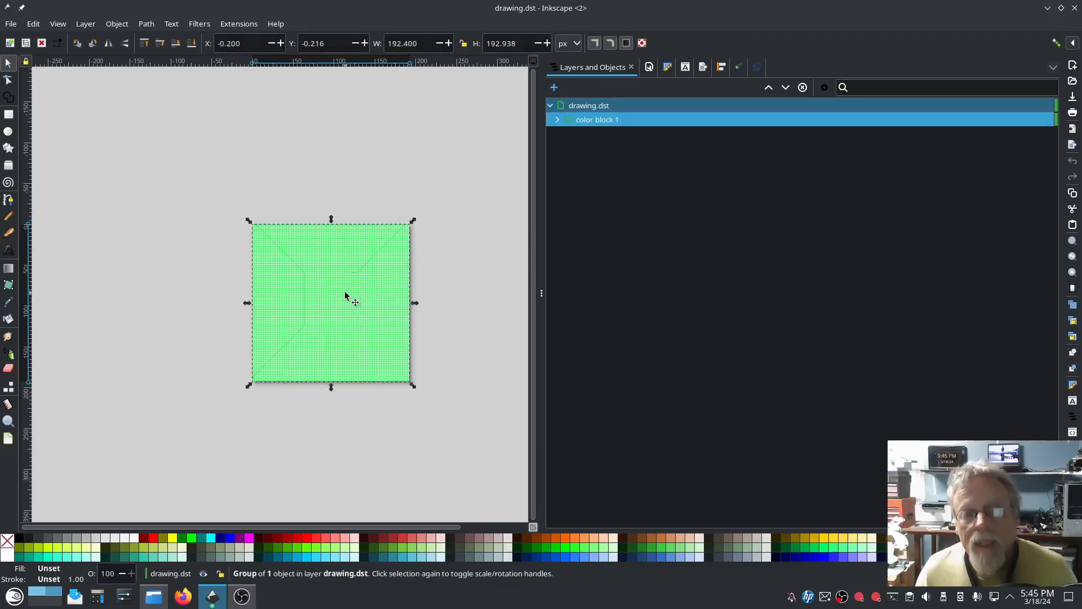
{"action": "left_click", "coordinate": [239, 24]}
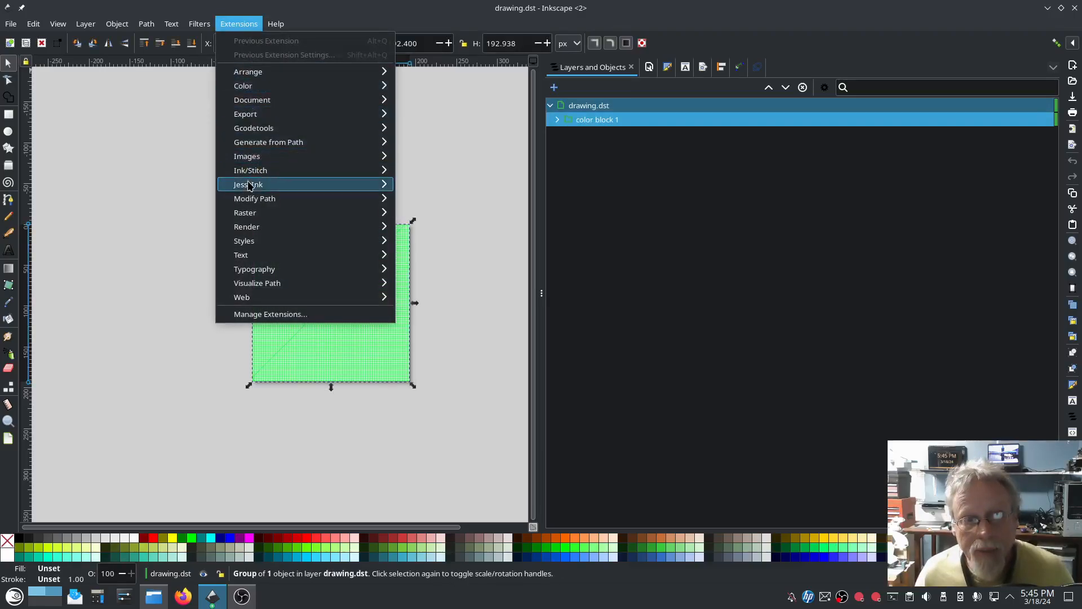
{"action": "mouse_move", "coordinate": [363, 183]}
{"action": "left_click", "coordinate": [420, 268]}
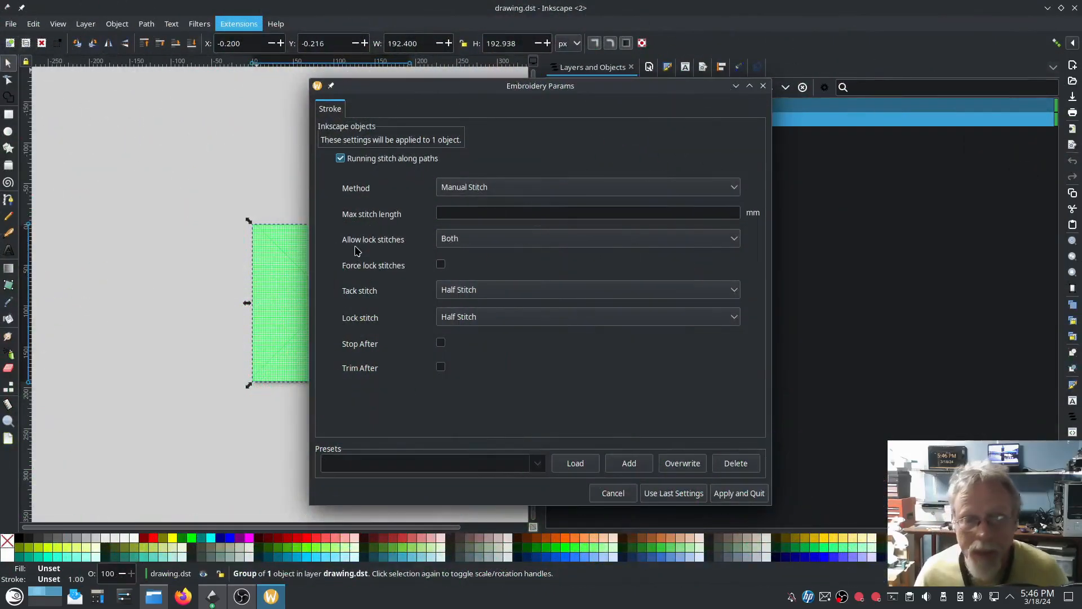
{"action": "left_click", "coordinate": [611, 493]}
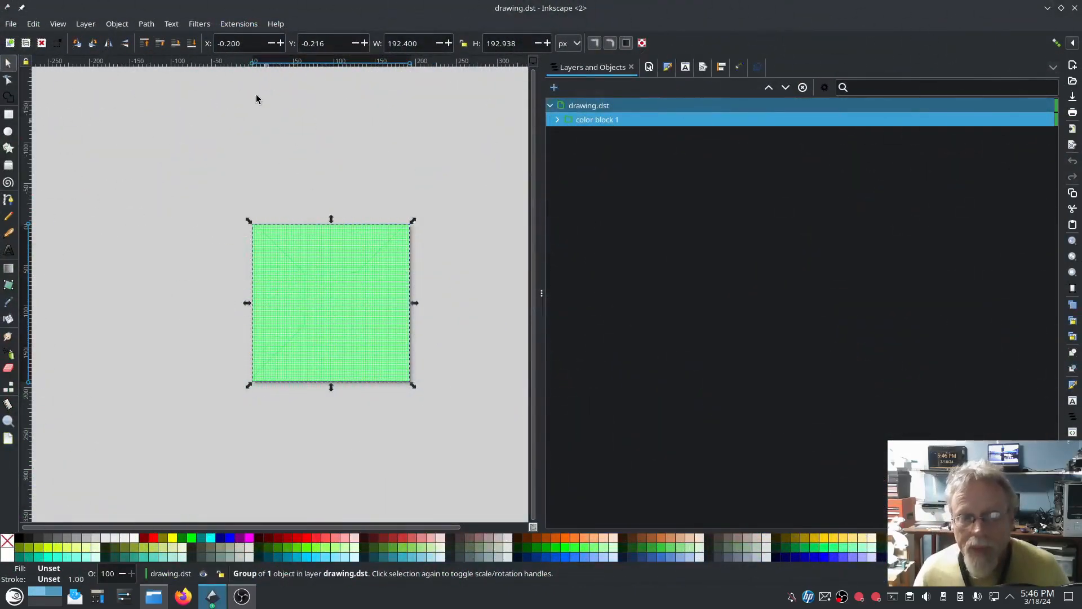
Open the green stitch group in the Ink/Stitch Simulator / Realistic Preview
{"action": "left_click", "coordinate": [238, 24]}
{"action": "mouse_move", "coordinate": [261, 177]}
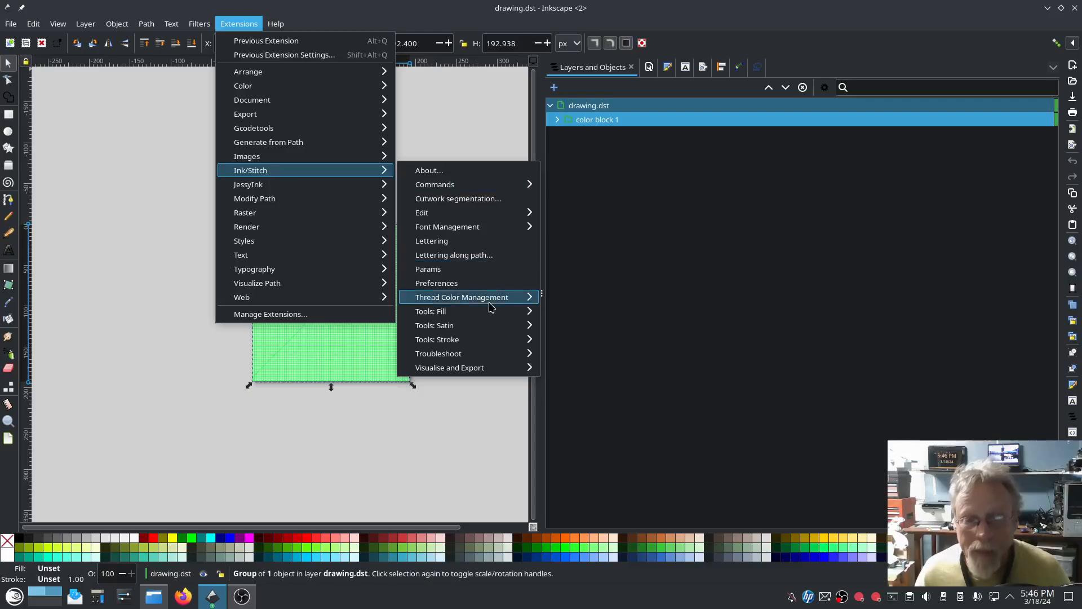
{"action": "mouse_move", "coordinate": [472, 371]}
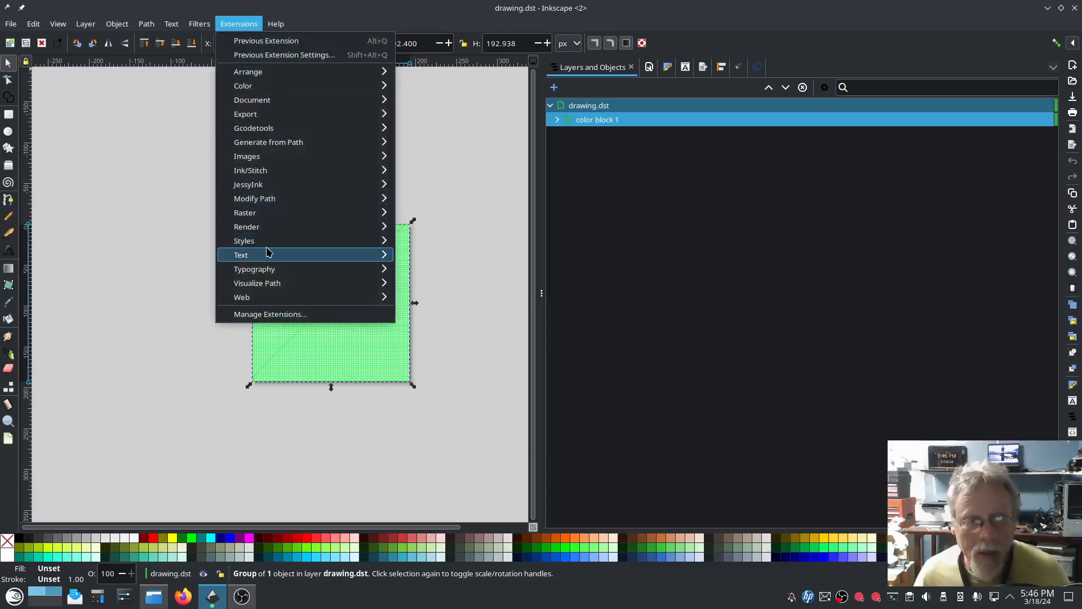
{"action": "mouse_move", "coordinate": [304, 170]}
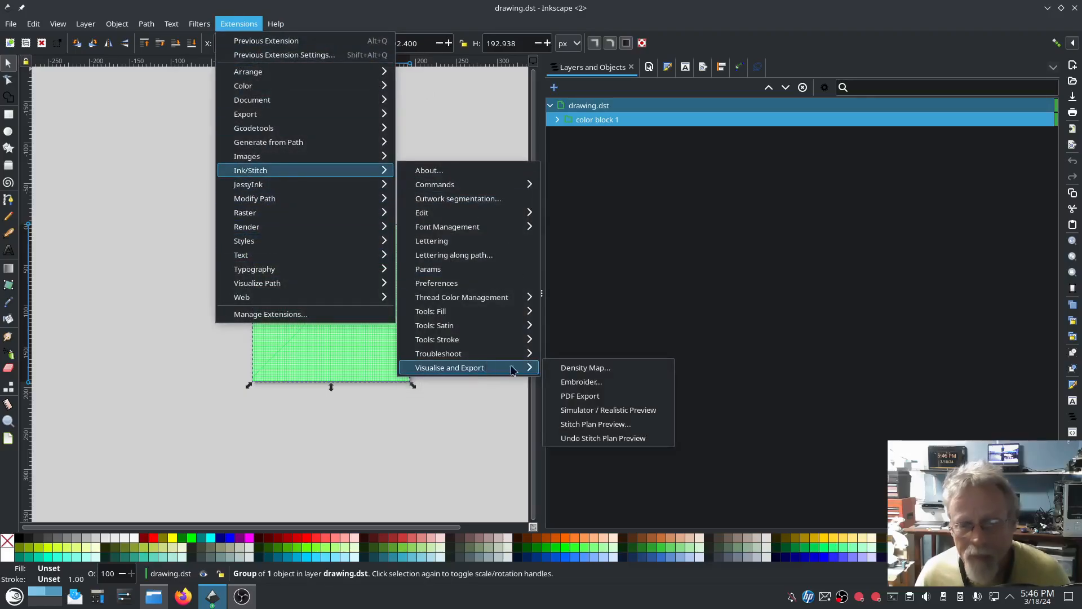
{"action": "left_click", "coordinate": [597, 409]}
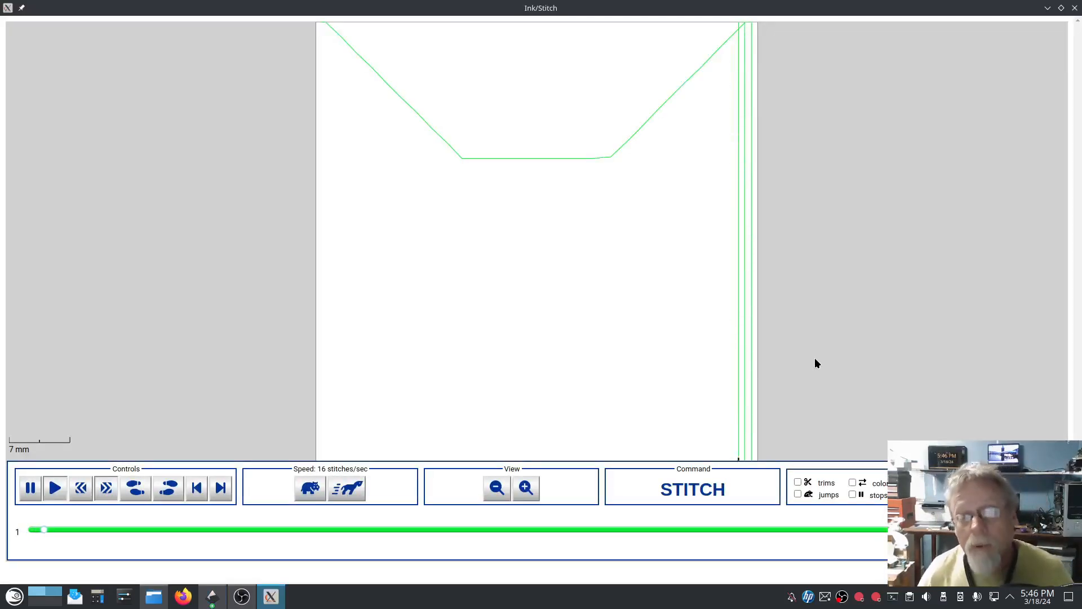
Play the stitch simulation through to the end with its speed raised to 8192 stitches/sec
{"action": "left_click", "coordinate": [356, 486]}
{"action": "left_click", "coordinate": [356, 486]}
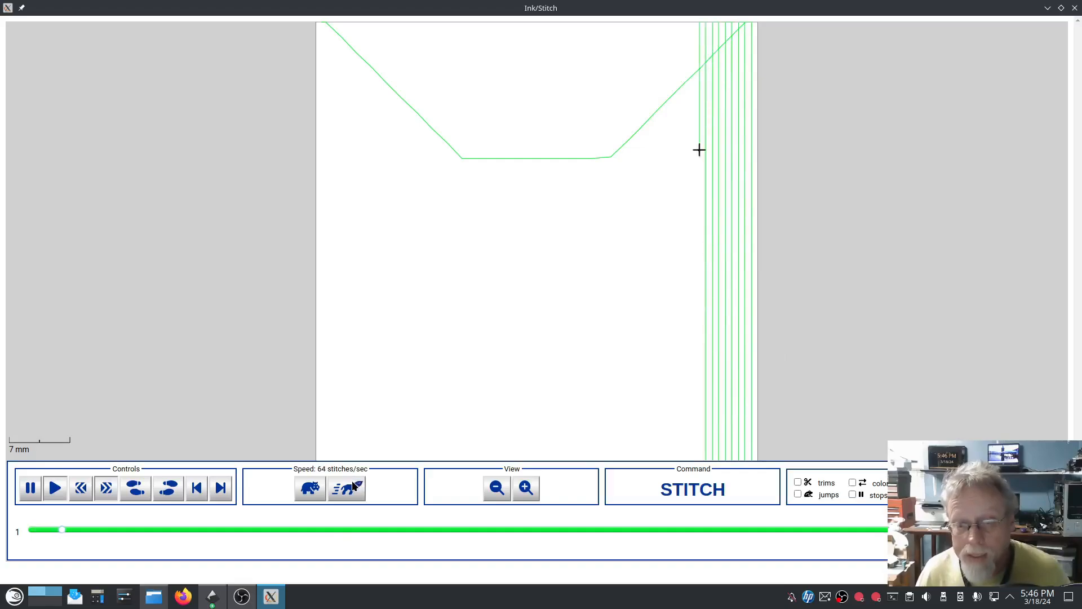
{"action": "left_click", "coordinate": [355, 485]}
{"action": "left_click", "coordinate": [355, 486]}
{"action": "left_click", "coordinate": [354, 486]}
{"action": "left_click", "coordinate": [354, 487]}
{"action": "left_click", "coordinate": [352, 487]}
{"action": "left_click", "coordinate": [351, 487]}
{"action": "left_click", "coordinate": [350, 487]}
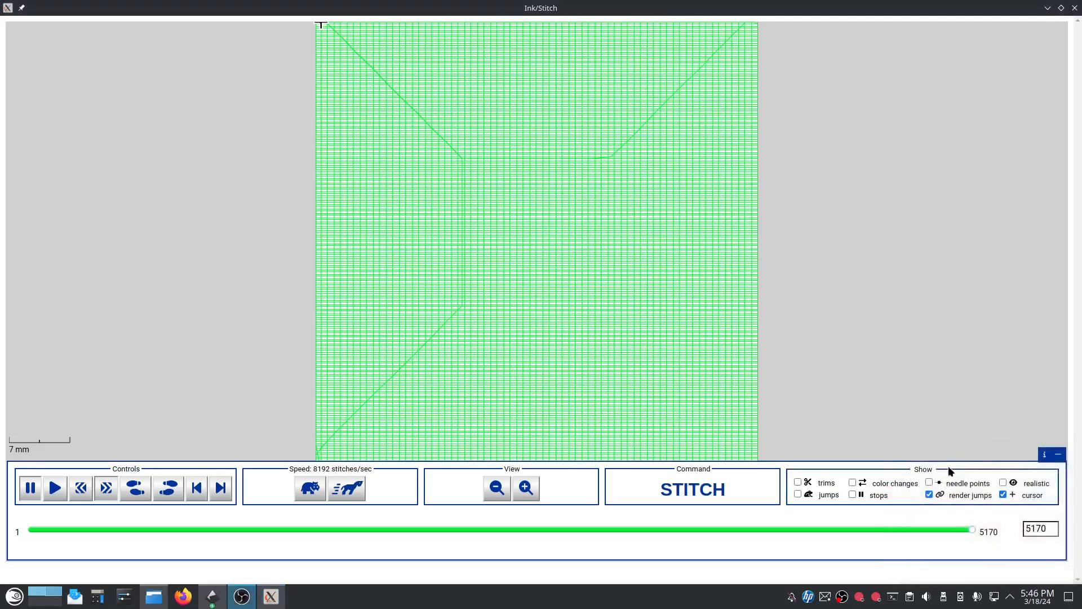
View the simulated stitches in realistic rendering, restore the plain line rendering, and close the simulator
{"action": "left_click", "coordinate": [1003, 483]}
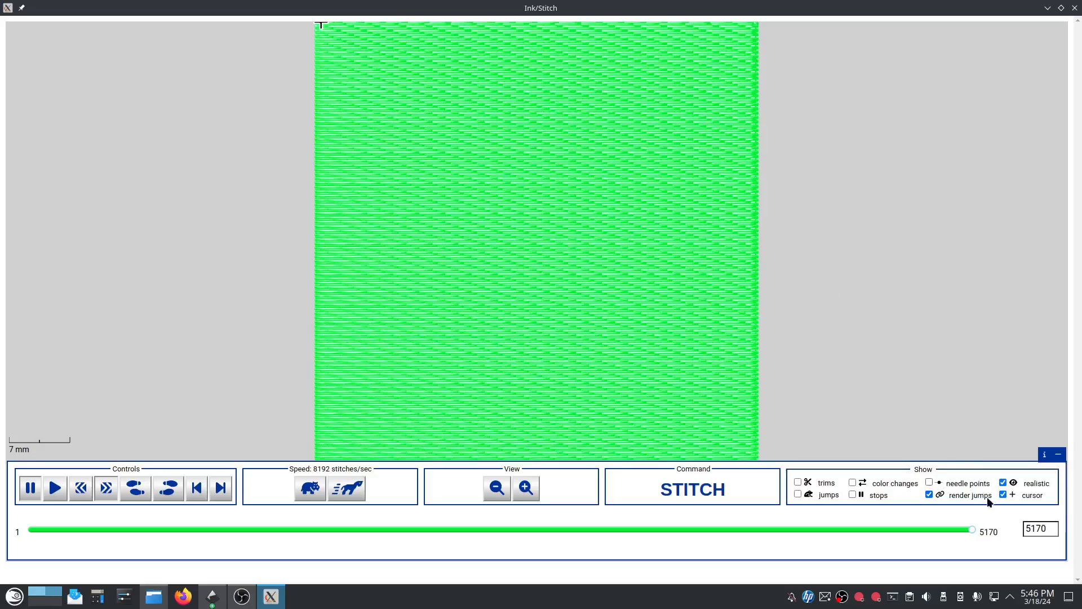
{"action": "left_click", "coordinate": [1003, 482]}
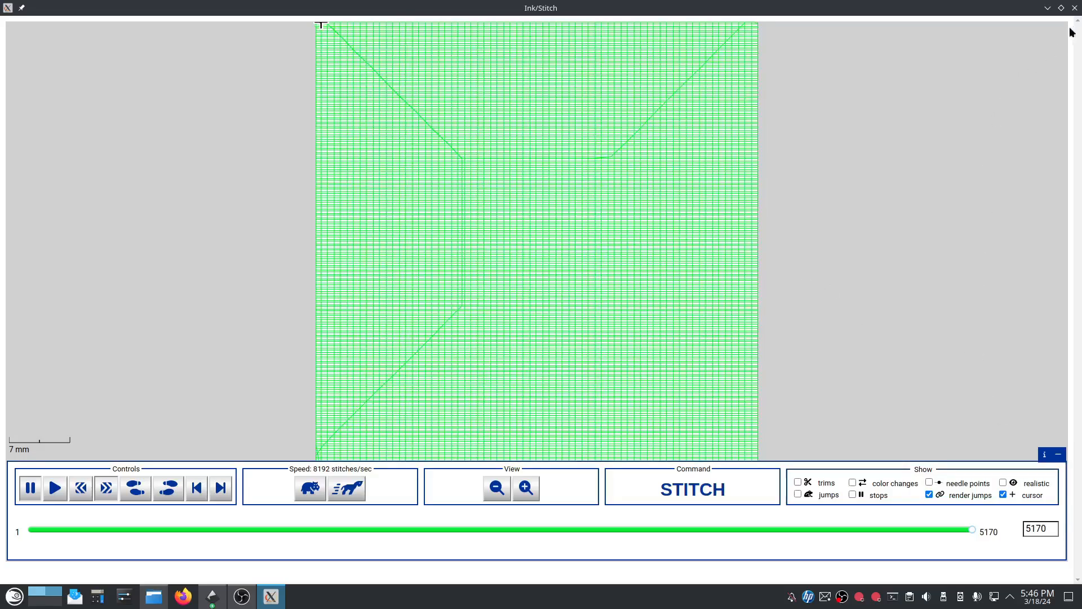
{"action": "left_click", "coordinate": [1075, 8]}
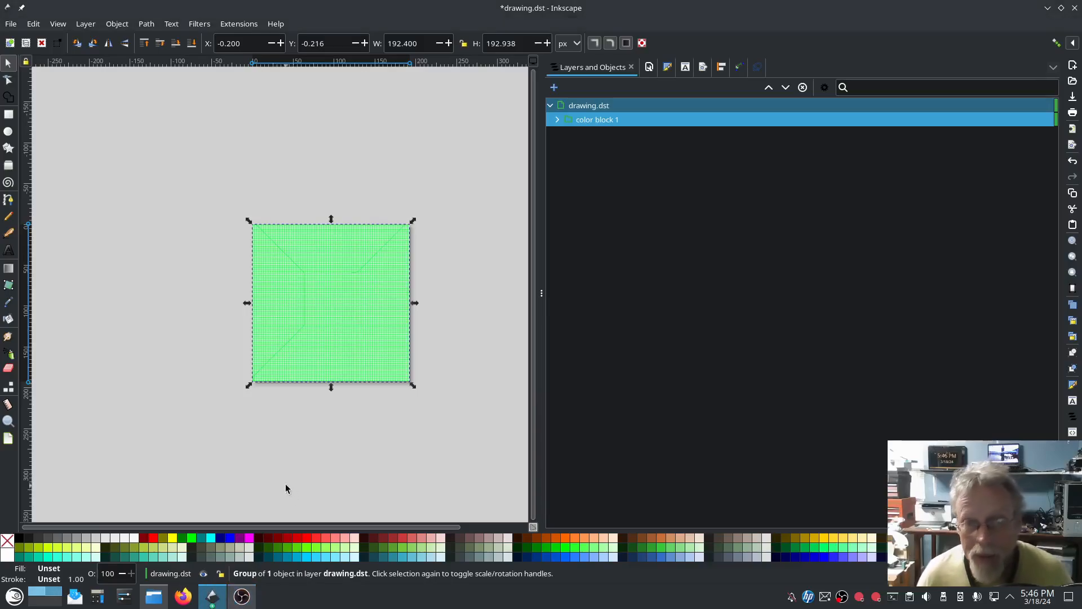
Return to the red square's document and move the square to about X 14.2 mm, Y 12.4 mm
{"action": "left_click", "coordinate": [213, 597]}
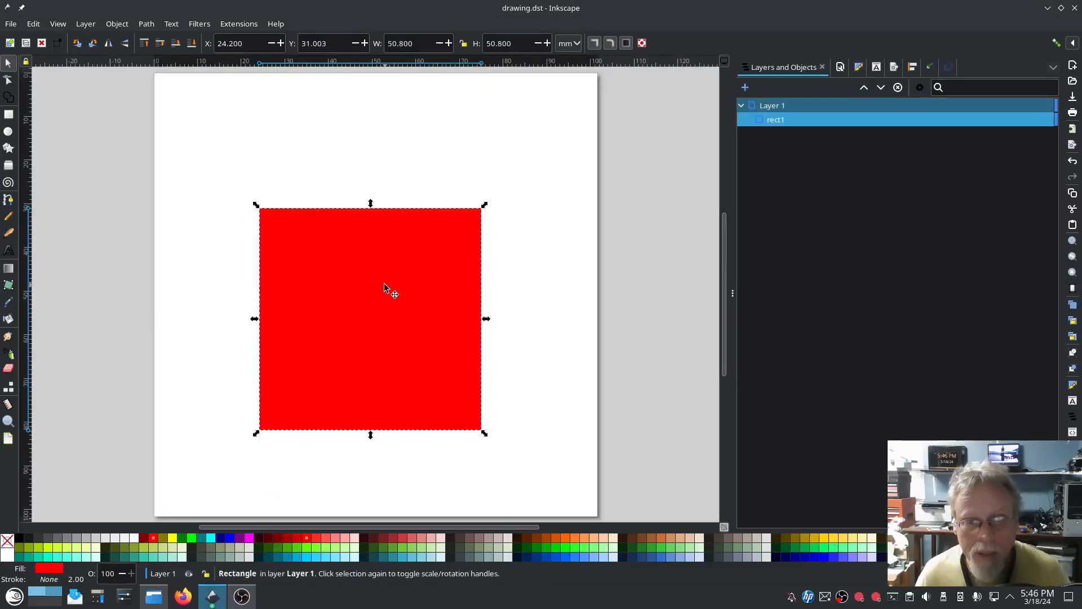
{"action": "left_click_drag", "start_coordinate": [384, 283], "coordinate": [340, 201]}
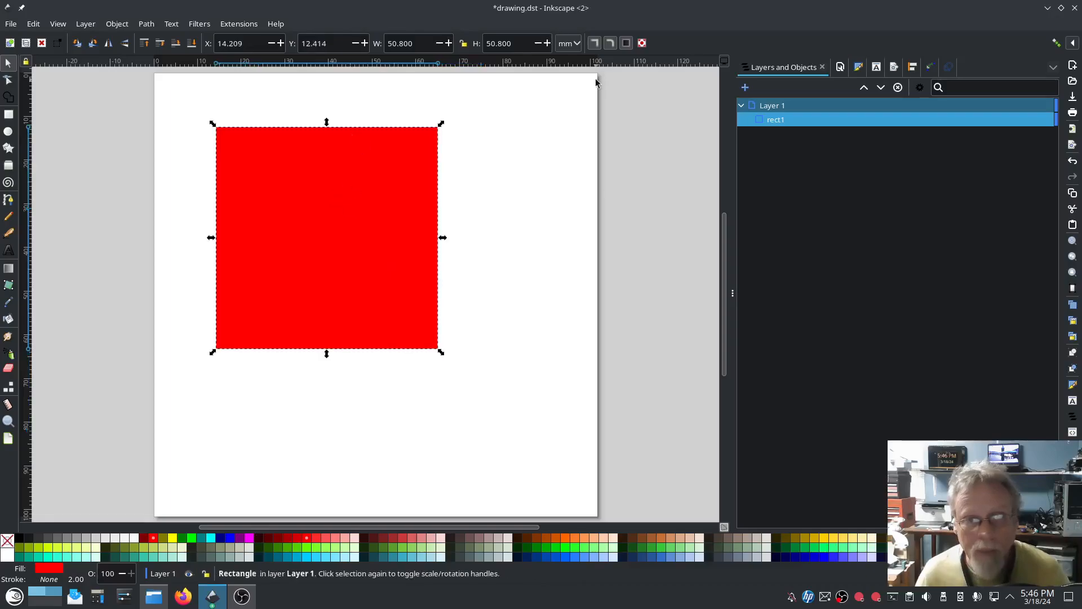
Switch the measurement units to inches and set the red square's width and height to 4 in
{"action": "left_click", "coordinate": [568, 43]}
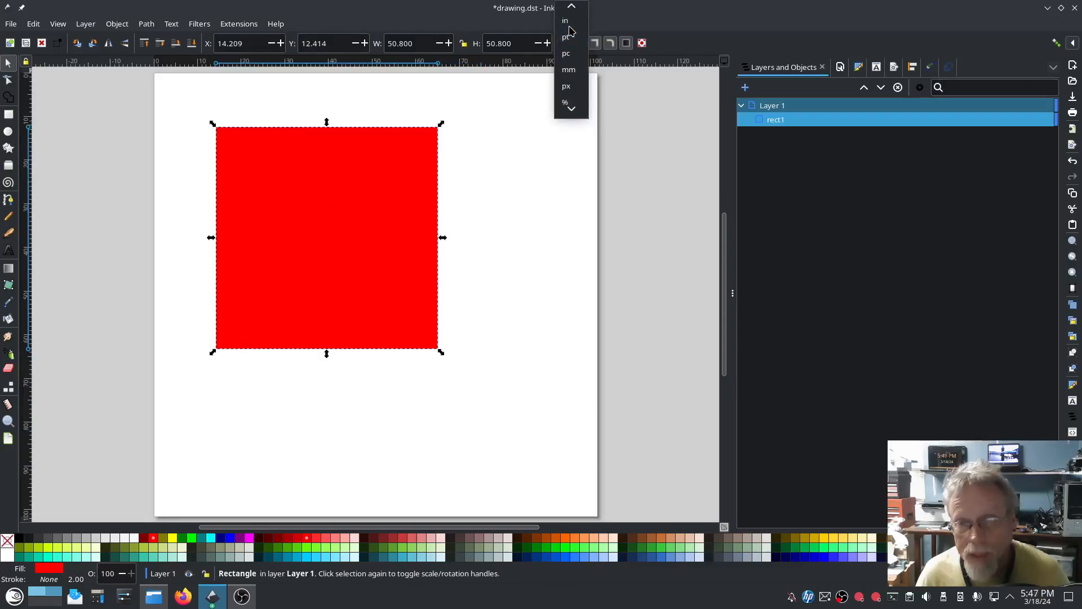
{"action": "left_click", "coordinate": [568, 21]}
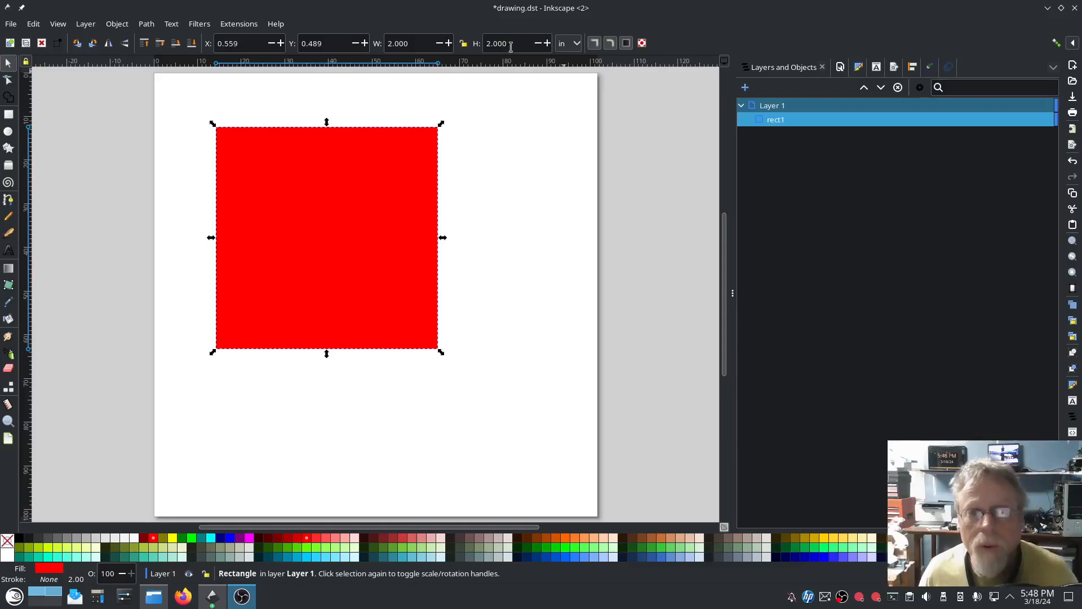
{"action": "triple_click", "coordinate": [415, 41]}
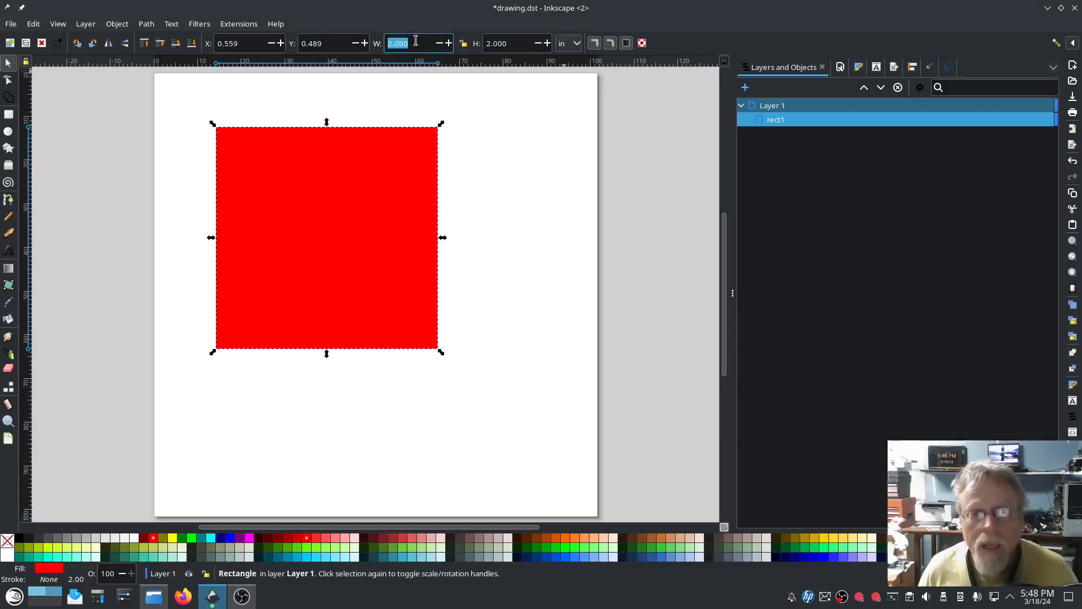
{"action": "type", "text": "4"}
{"action": "key", "text": "Tab"}
{"action": "type", "text": "4"}
{"action": "key", "text": "Return"}
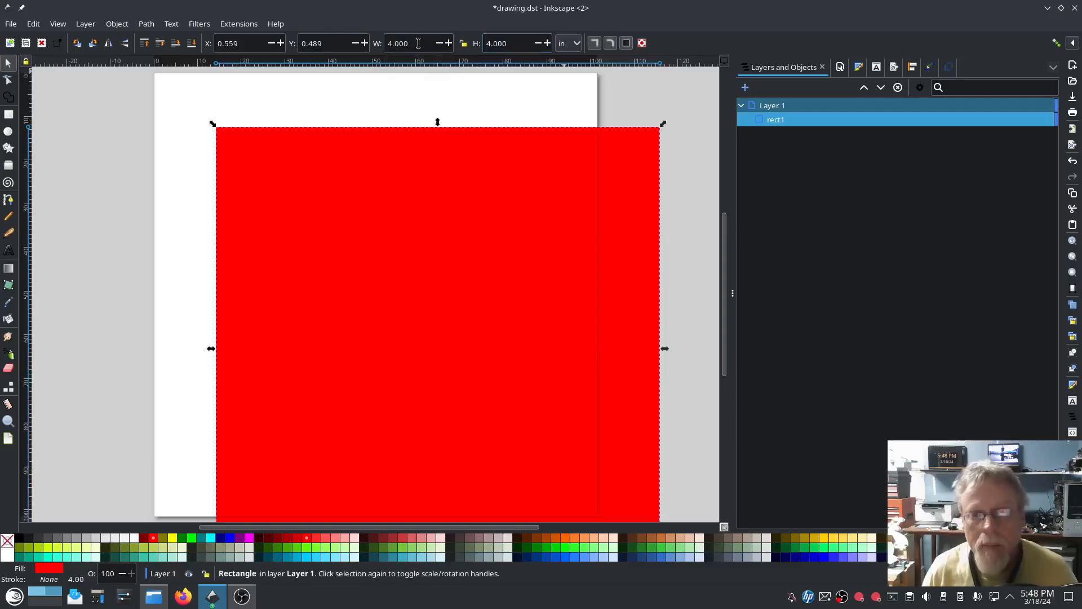
Open the Ink/Stitch Params for the red square, check its stitch preview, and apply the fill settings
{"action": "scroll", "coordinate": [588, 221], "scroll_direction": "down", "scroll_amount": 3}
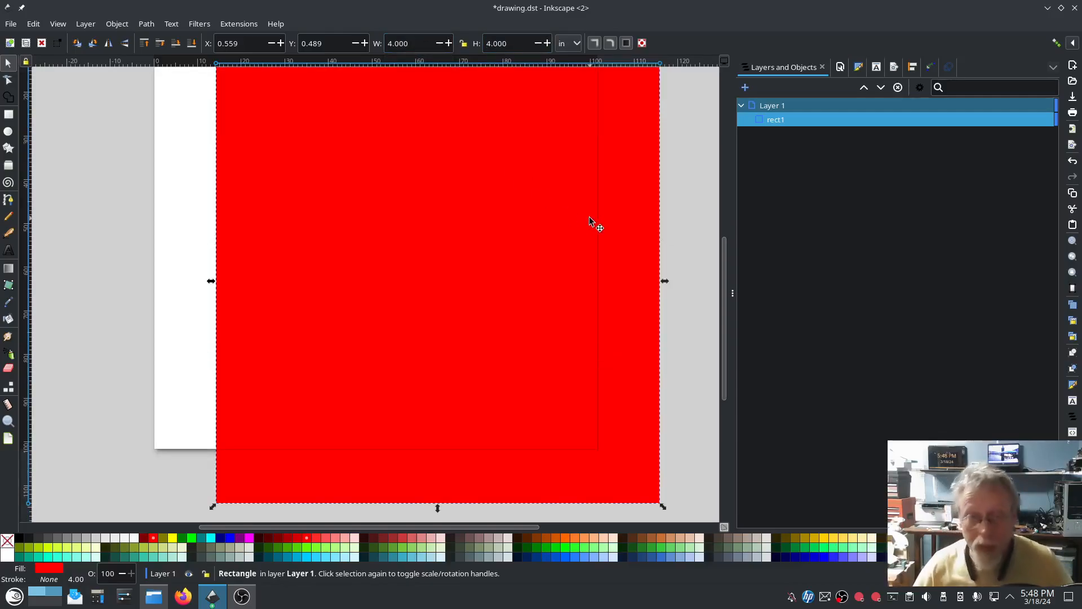
{"action": "left_click", "coordinate": [237, 26]}
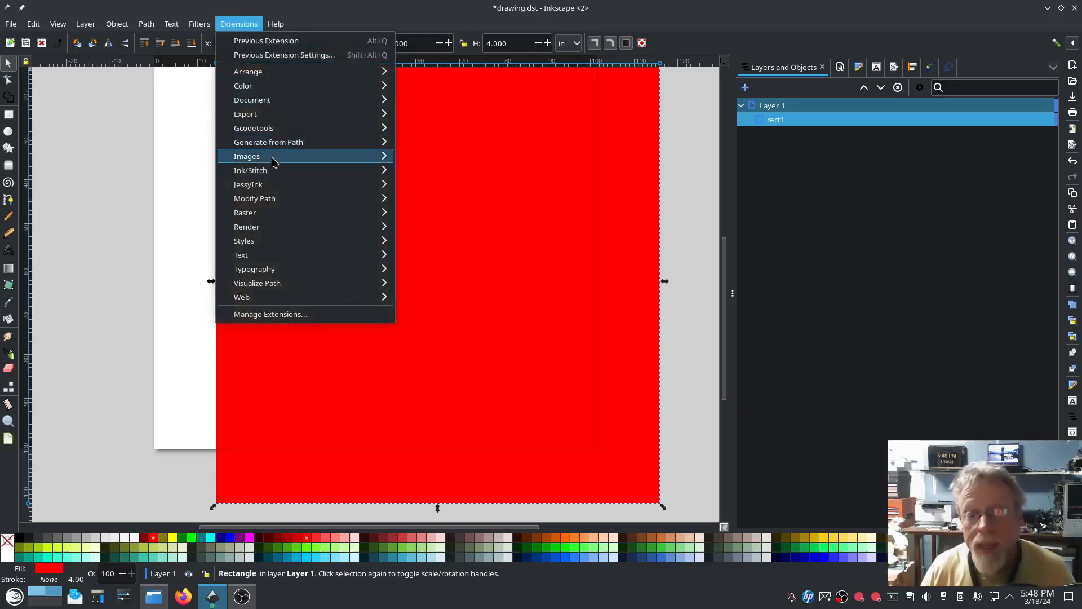
{"action": "mouse_move", "coordinate": [283, 170]}
{"action": "mouse_move", "coordinate": [485, 365]}
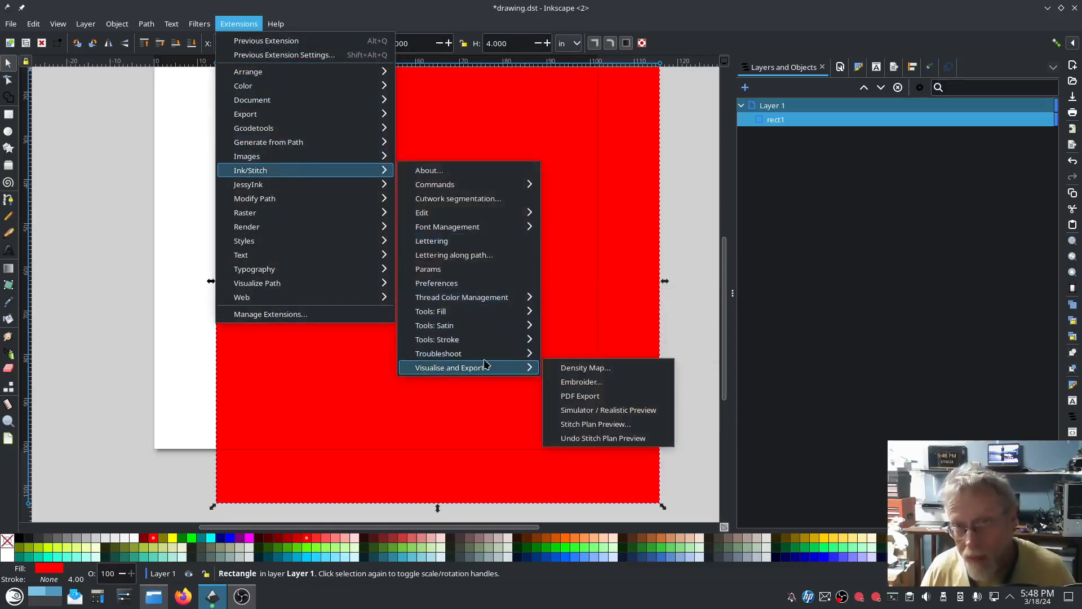
{"action": "left_click", "coordinate": [464, 271]}
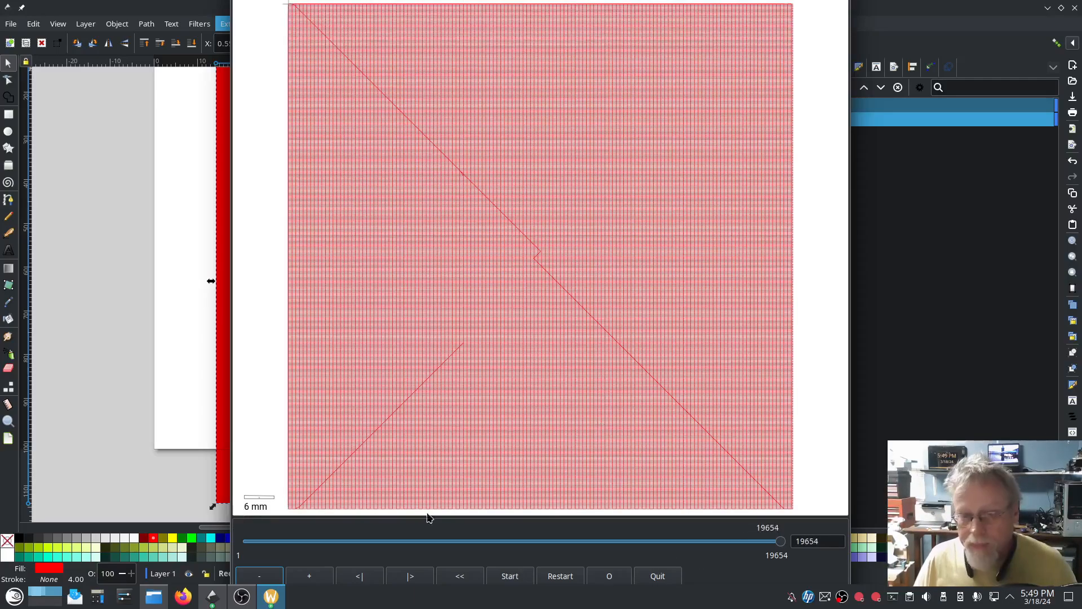
{"action": "left_click", "coordinate": [656, 574]}
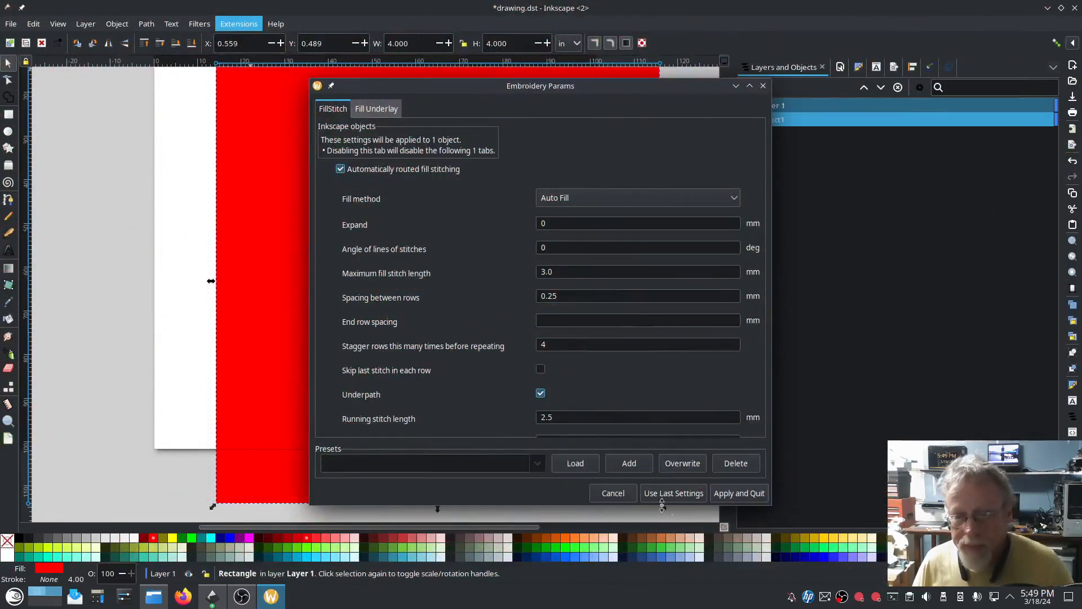
{"action": "left_click", "coordinate": [739, 493]}
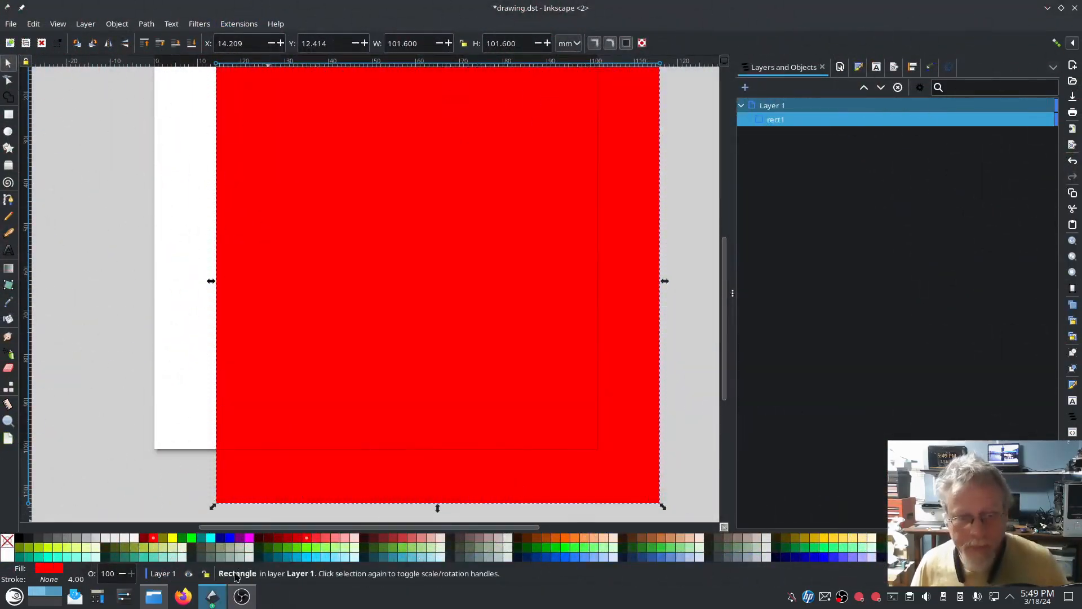
Switch to the green stitch group's document and move the group to about X -113 px, Y -102 px
{"action": "left_click", "coordinate": [214, 595]}
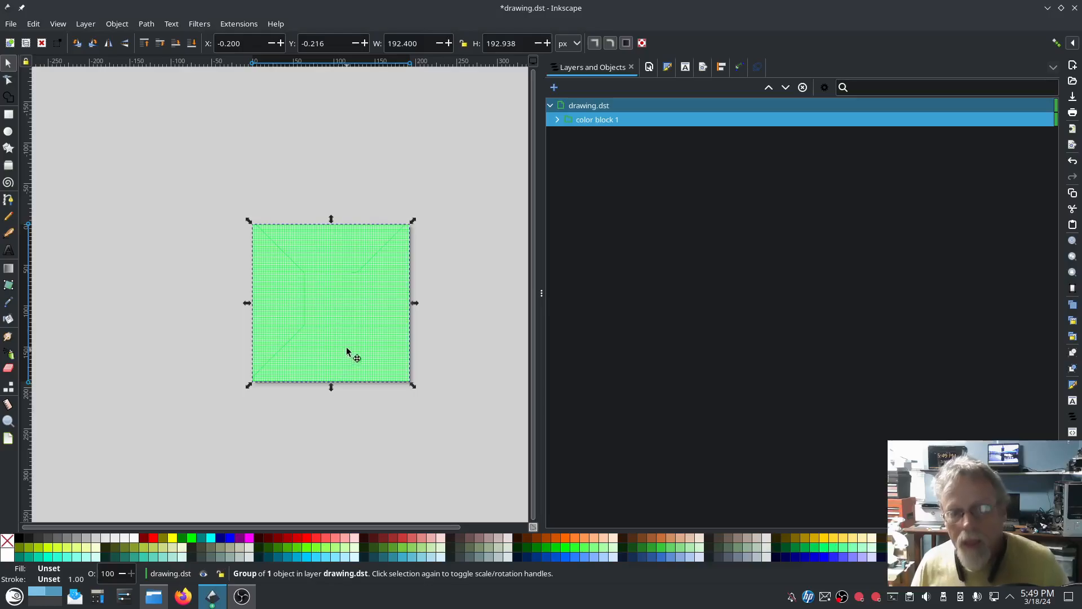
{"action": "left_click_drag", "start_coordinate": [347, 348], "coordinate": [254, 263]}
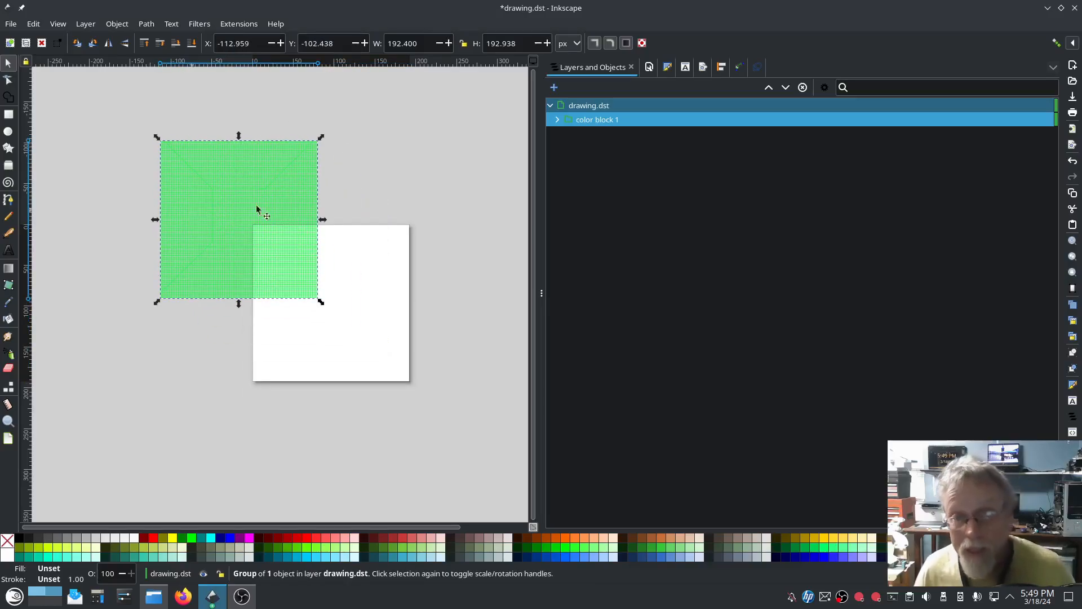
Switch the measurement units to inches and set the green stitch group's width and height to 4 in
{"action": "left_click", "coordinate": [569, 43]}
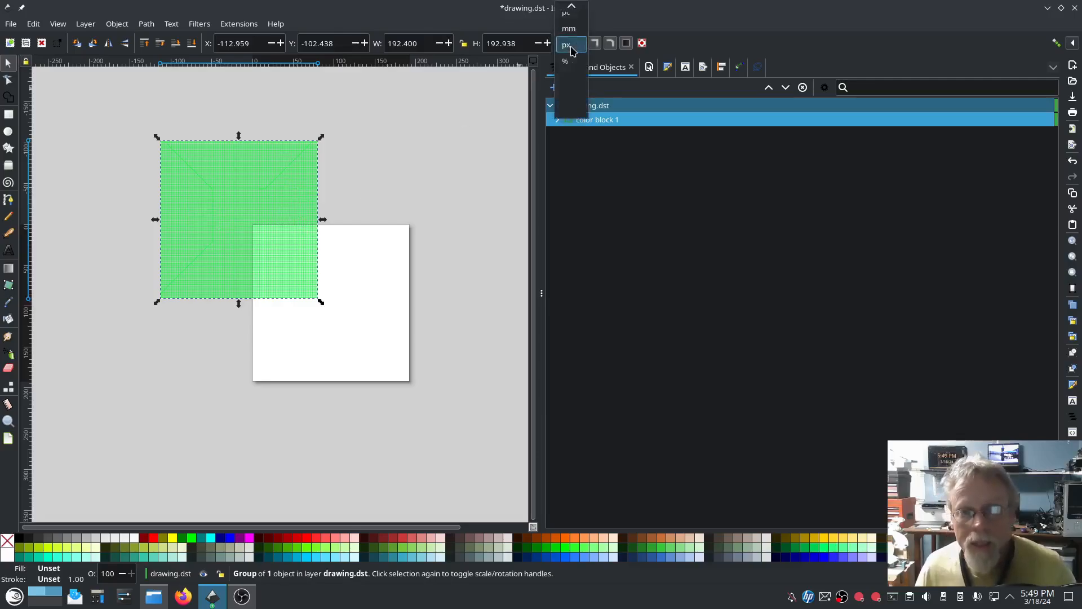
{"action": "left_click", "coordinate": [569, 36]}
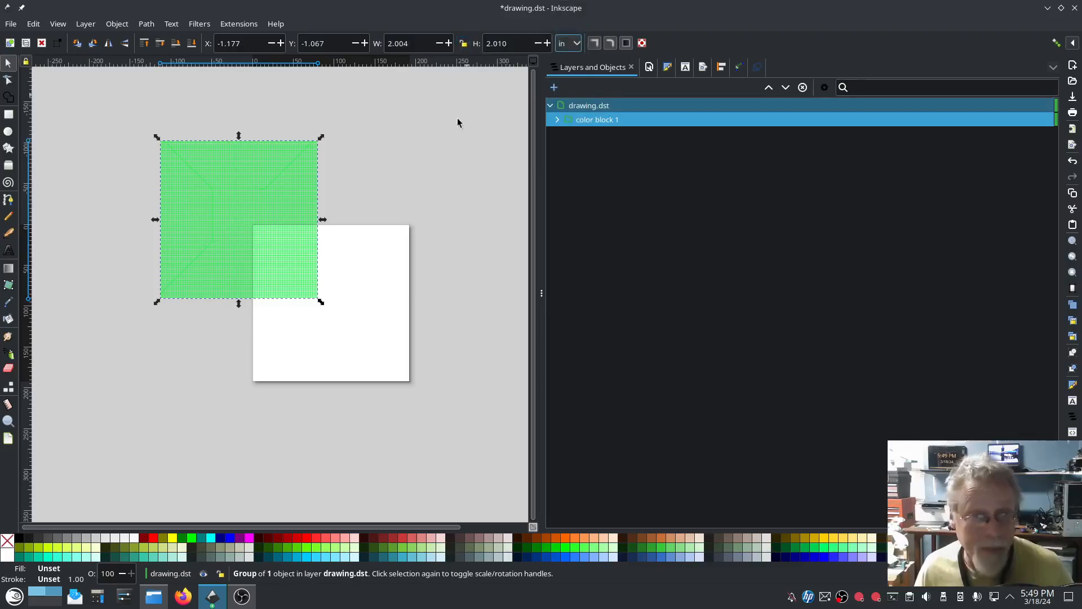
{"action": "left_click", "coordinate": [337, 43]}
{"action": "left_click_drag", "start_coordinate": [408, 44], "coordinate": [387, 49]}
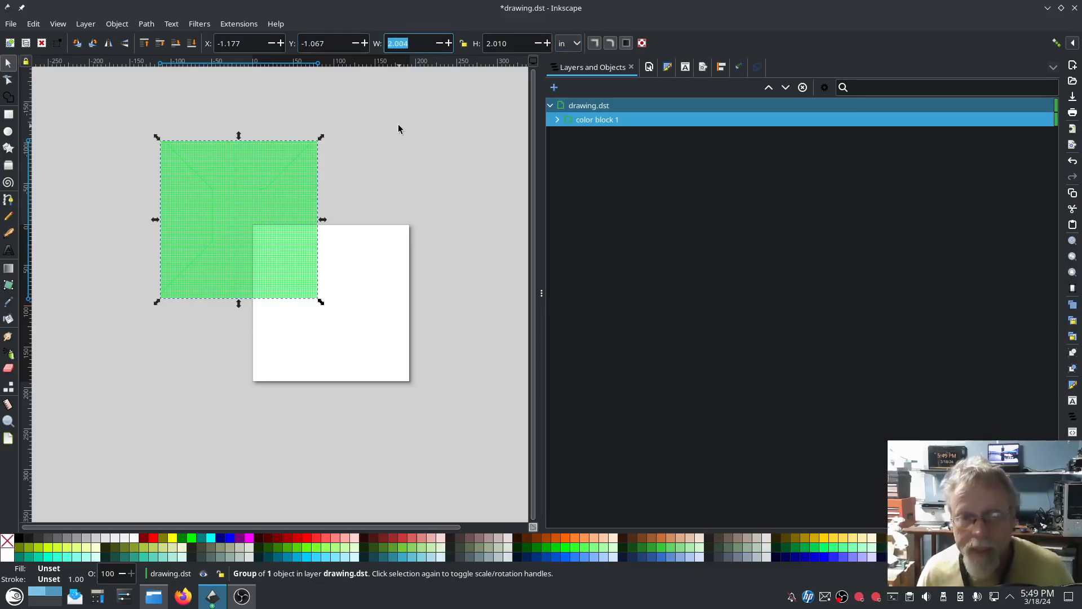
{"action": "type", "text": "4"}
{"action": "key", "text": "Tab"}
{"action": "type", "text": "4"}
{"action": "key", "text": "Return"}
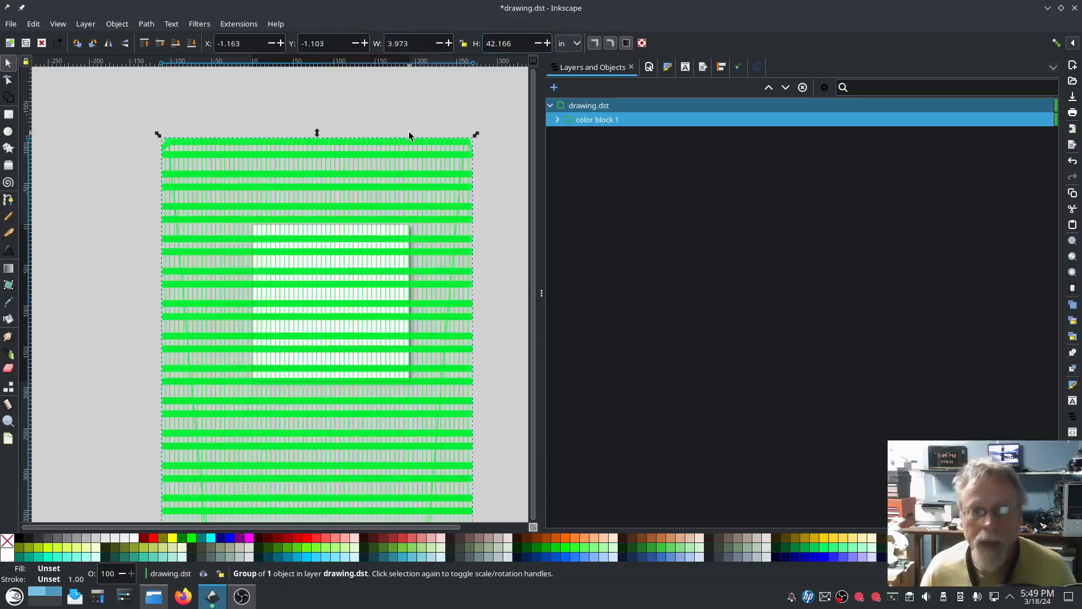
{"action": "left_click_drag", "start_coordinate": [486, 44], "coordinate": [514, 47]}
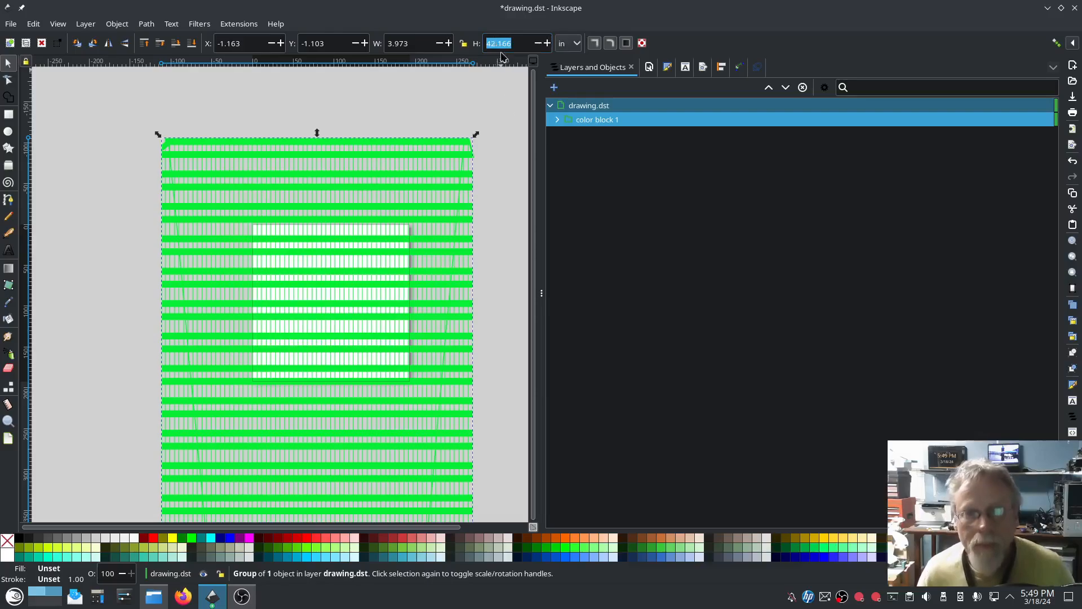
{"action": "type", "text": "4"}
{"action": "key", "text": "Return"}
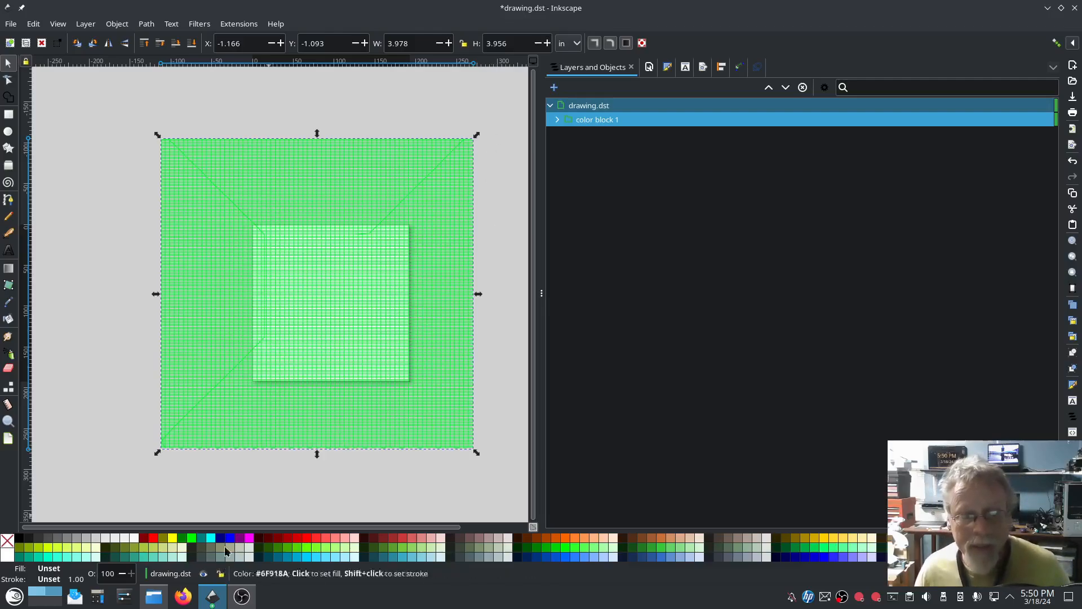
Examine the enlarged green stitch group's preview and stroke settings in Ink/Stitch Params, and cancel without applying
{"action": "left_click", "coordinate": [226, 24]}
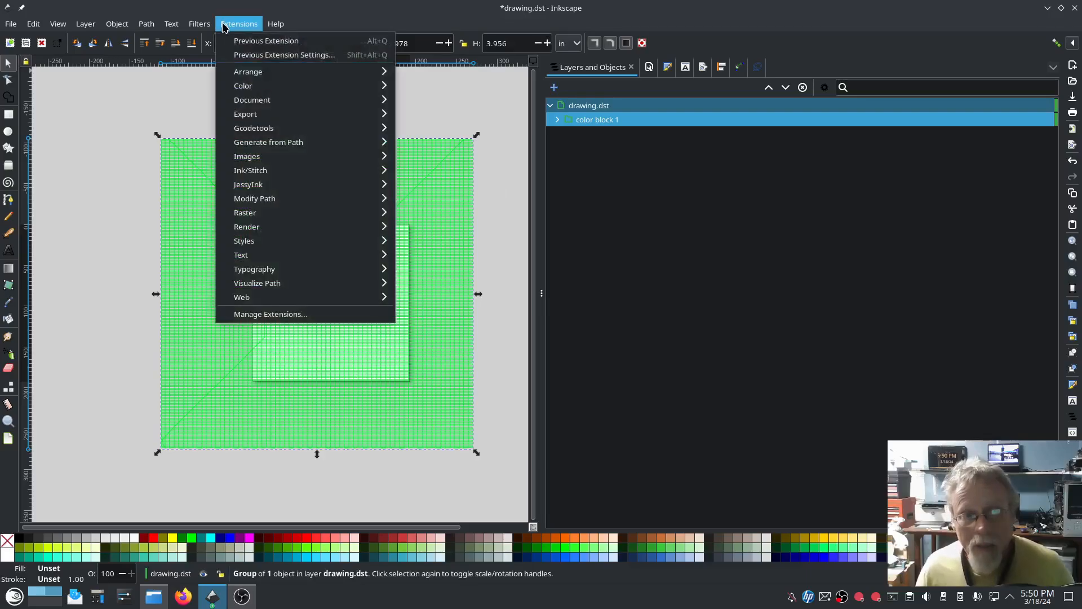
{"action": "mouse_move", "coordinate": [248, 168]}
{"action": "left_click", "coordinate": [447, 282]}
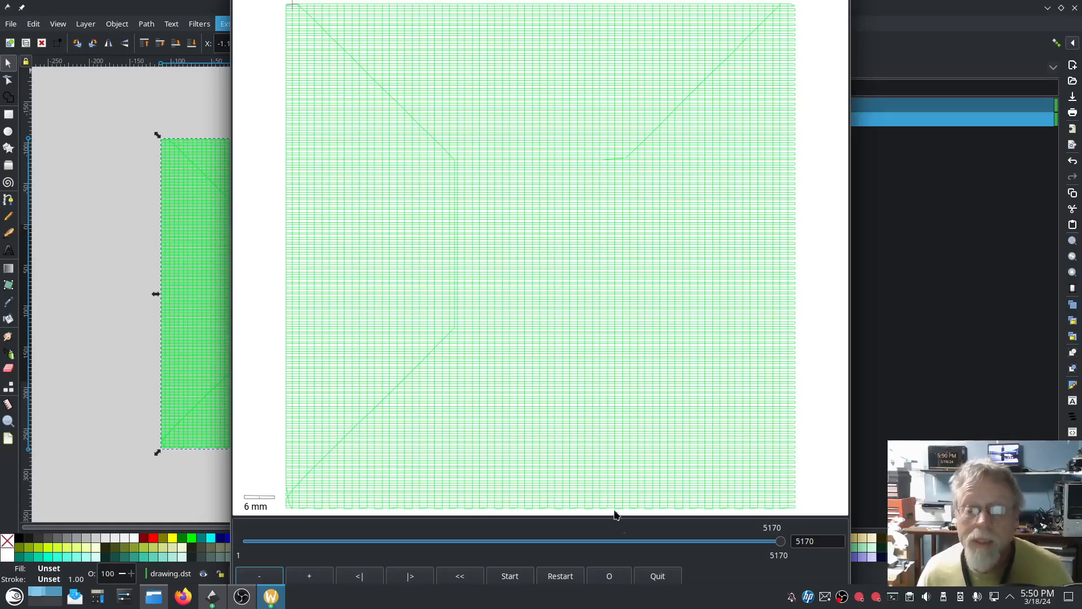
{"action": "left_click", "coordinate": [655, 576]}
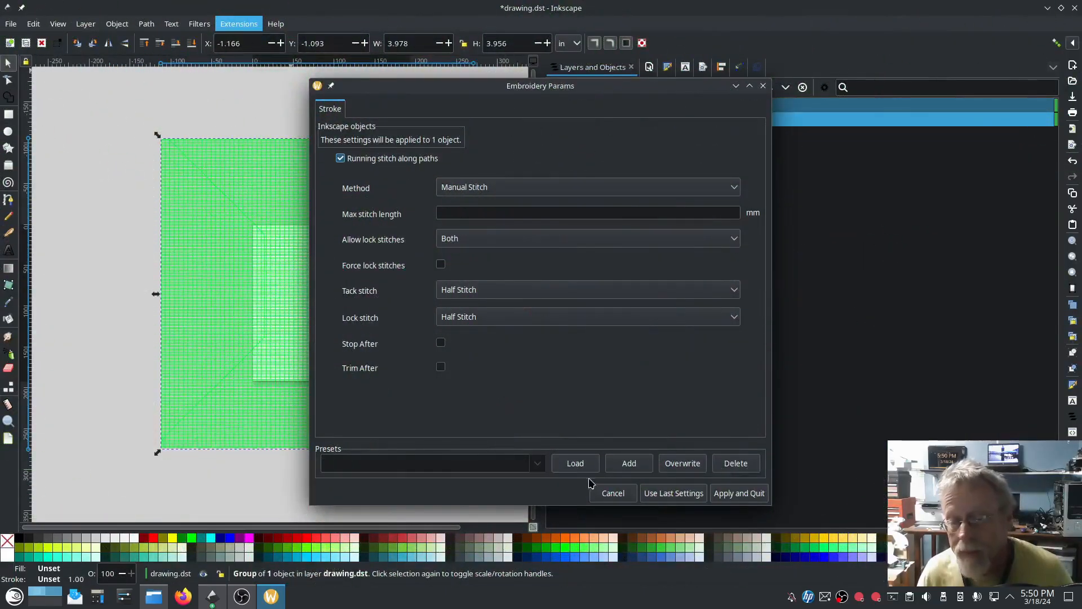
{"action": "left_click", "coordinate": [613, 492]}
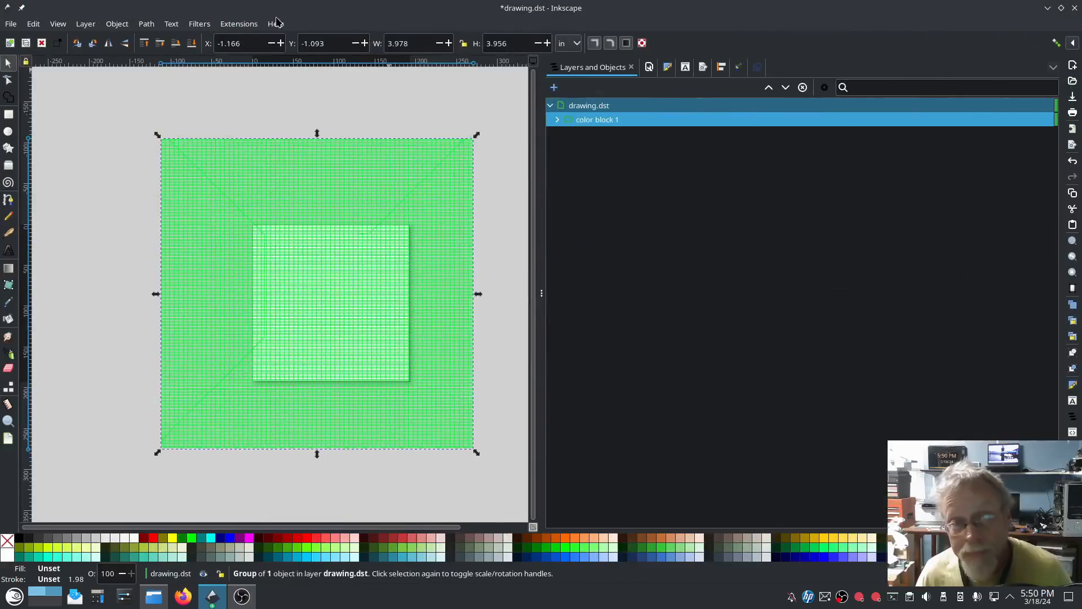
Run the Ink/Stitch simulator on the enlarged green stitches and play it through at 2048 stitches/sec
{"action": "left_click", "coordinate": [238, 24]}
{"action": "mouse_move", "coordinate": [250, 171]}
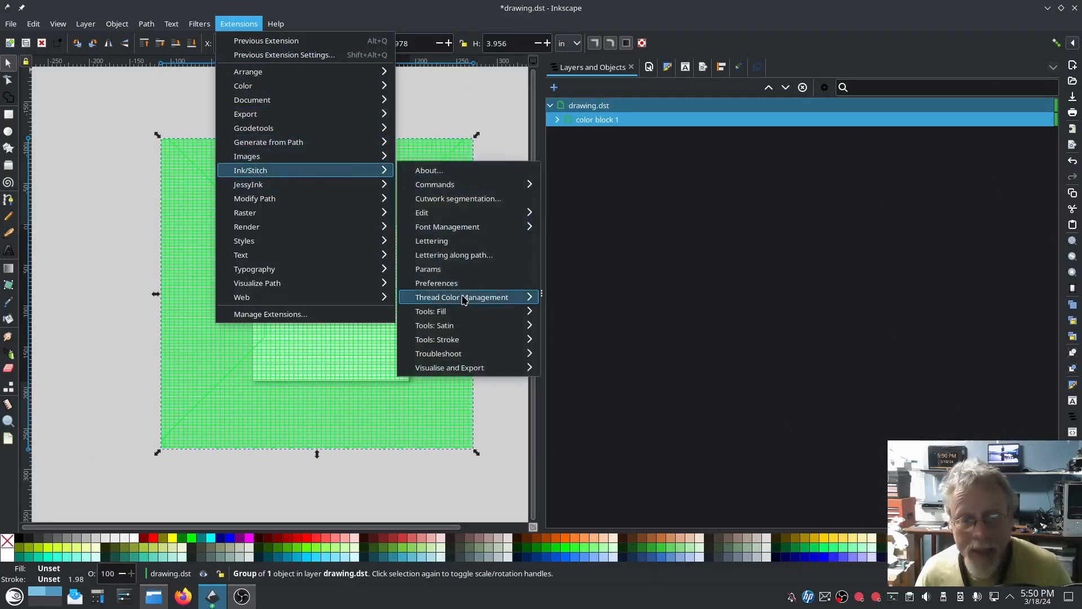
{"action": "mouse_move", "coordinate": [473, 368]}
{"action": "left_click", "coordinate": [614, 411]}
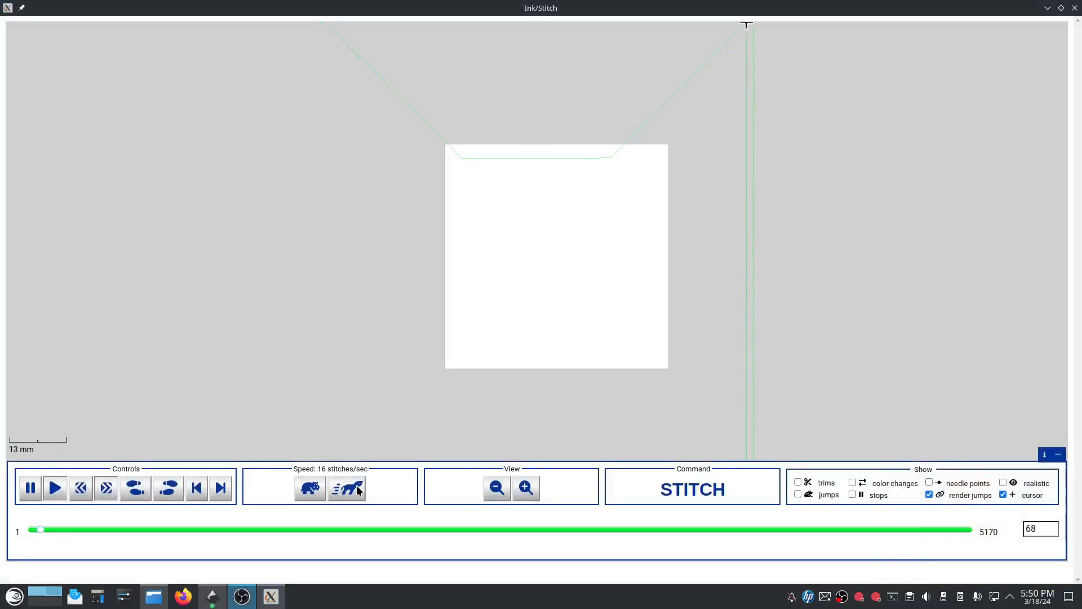
{"action": "key", "text": "Up"}
{"action": "key", "text": "Up"}
{"action": "key", "text": "Up"}
{"action": "key", "text": "Up"}
{"action": "key", "text": "Up"}
{"action": "key", "text": "Up"}
{"action": "key", "text": "Up"}
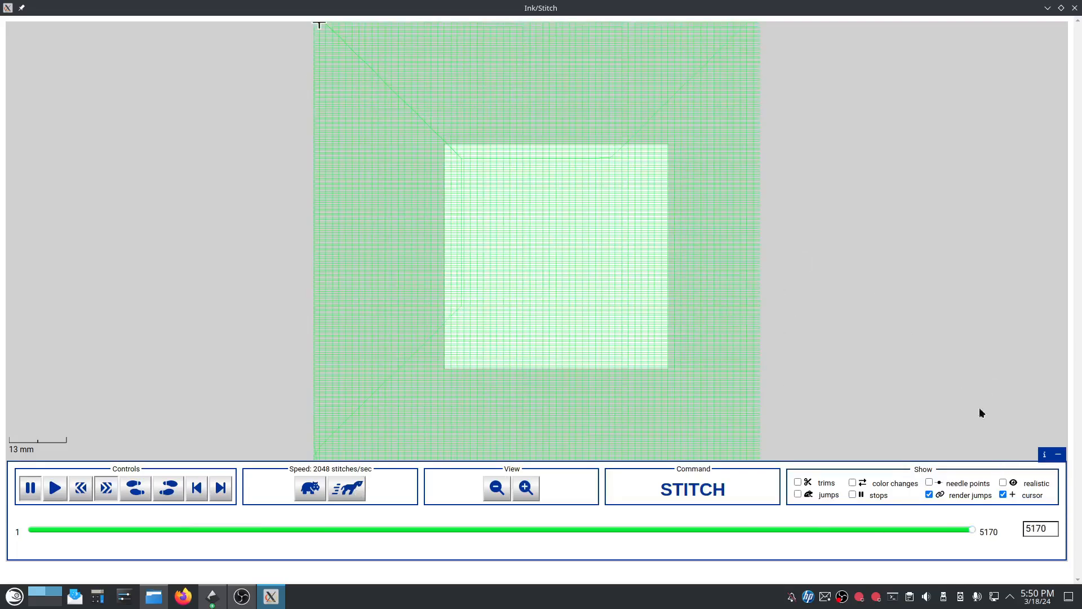
View the enlarged stitches in realistic rendering, return to the plain line rendering, and close the simulator
{"action": "left_click", "coordinate": [1002, 482]}
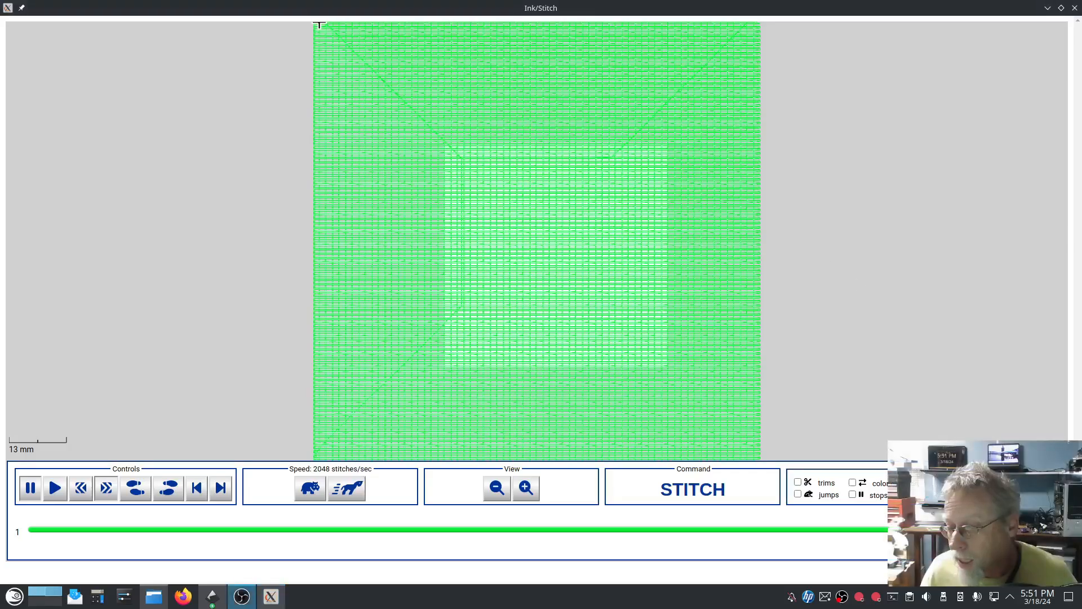
{"action": "left_click", "coordinate": [935, 483]}
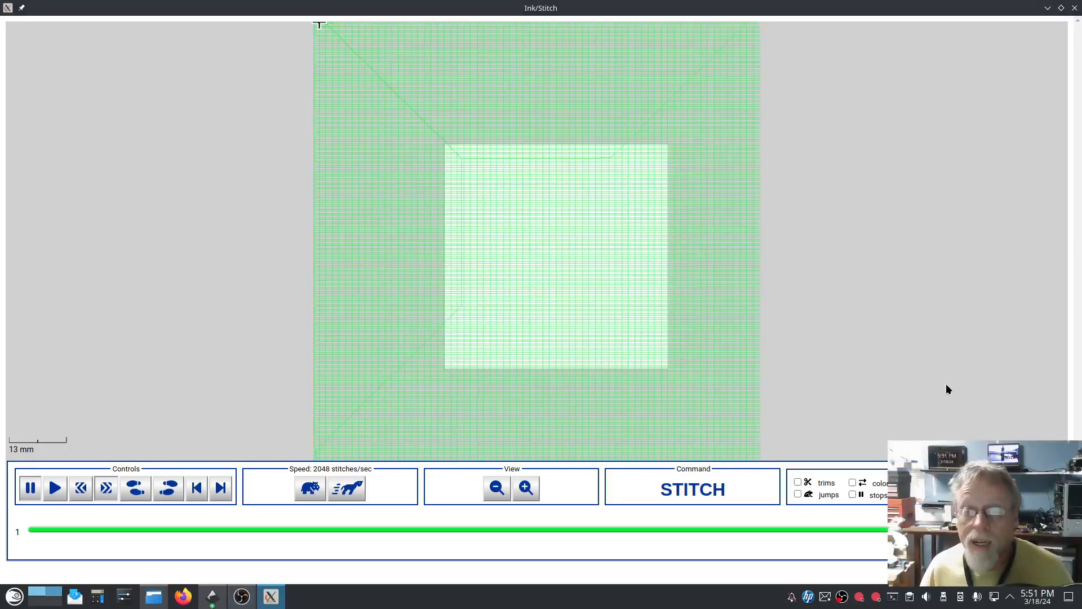
{"action": "left_click", "coordinate": [1074, 8]}
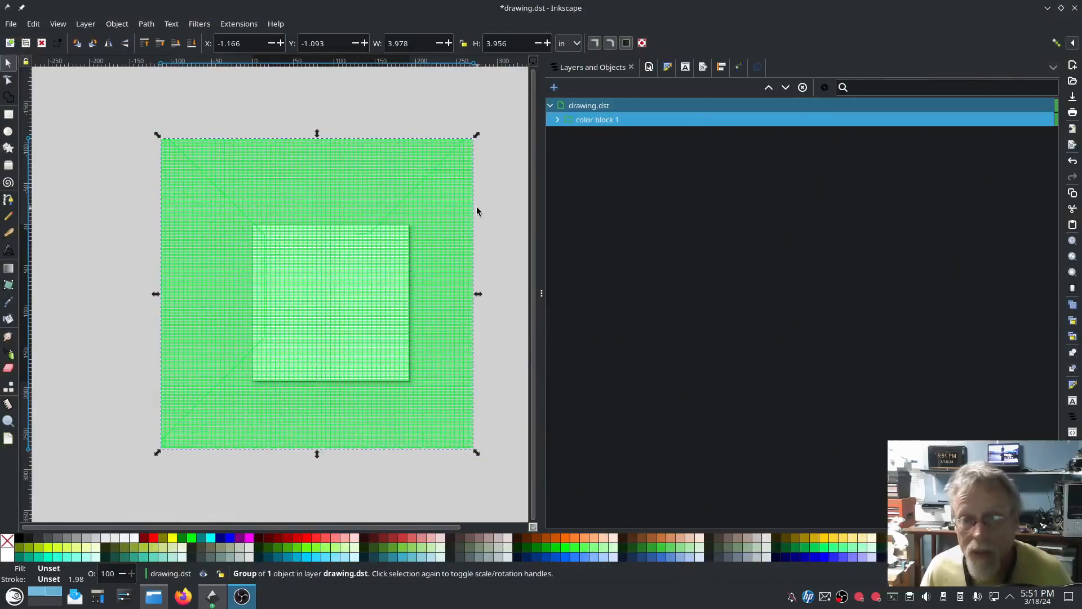
Set the green stitch group's width and height to 2 in and move it to about X -0.03 in, Y -0.82 in
{"action": "left_click", "coordinate": [375, 273]}
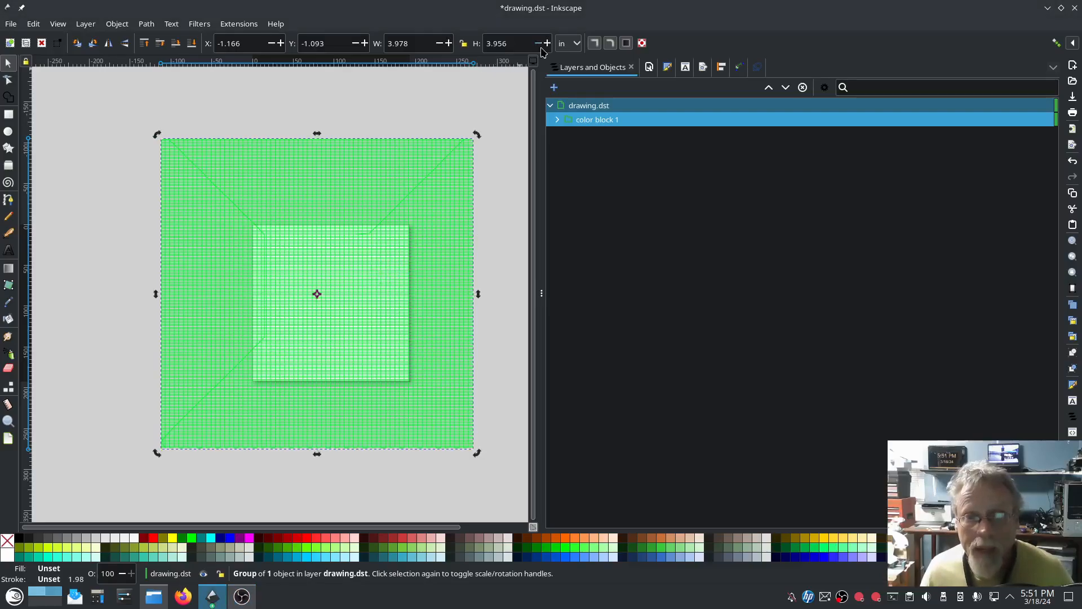
{"action": "left_click", "coordinate": [573, 45]}
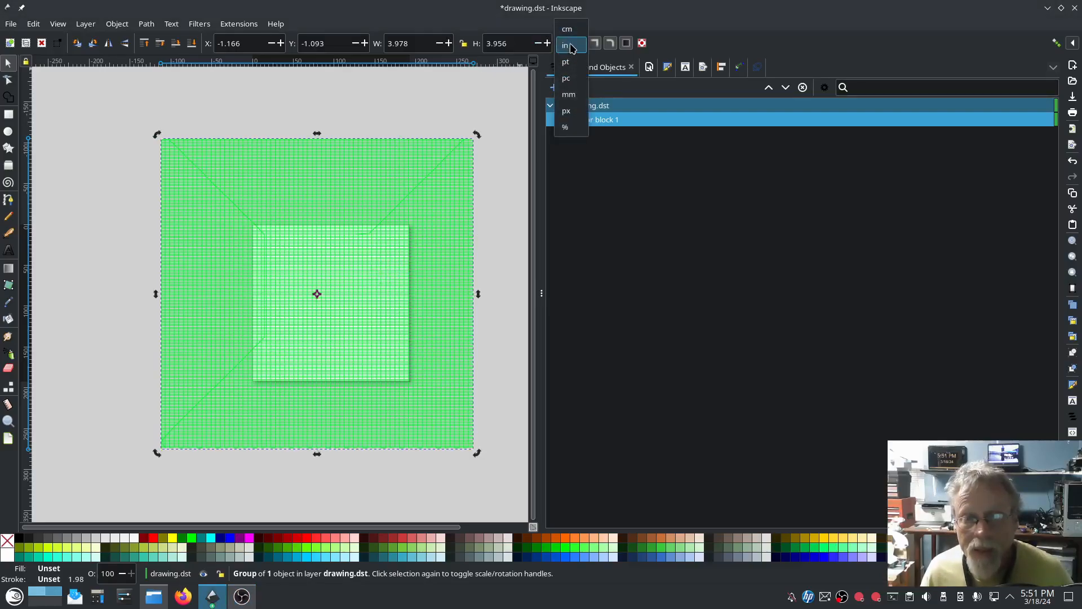
{"action": "left_click", "coordinate": [565, 44]}
{"action": "left_click", "coordinate": [383, 44]}
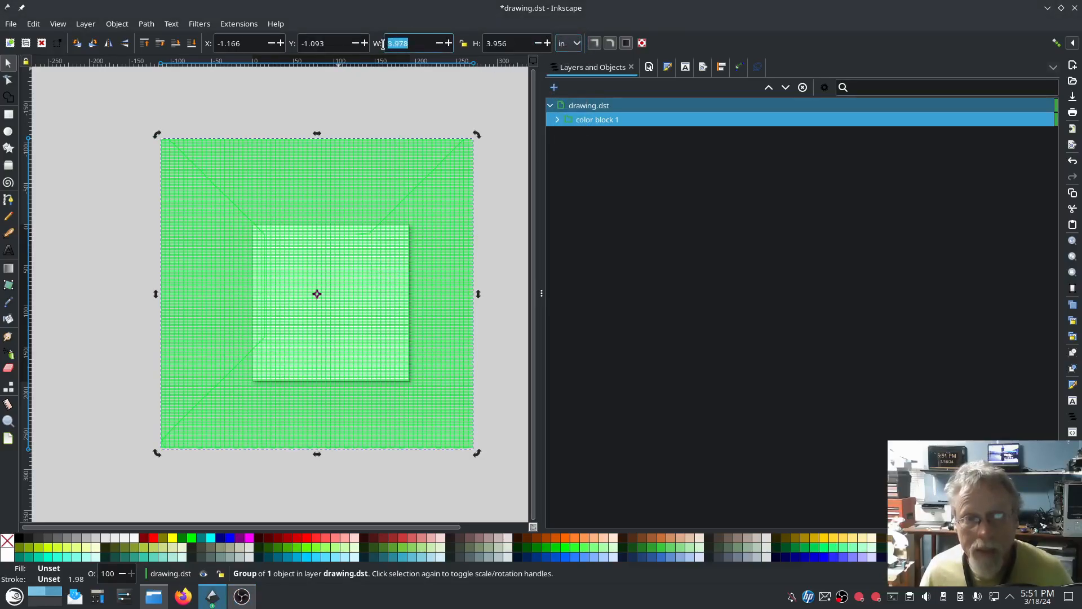
{"action": "type", "text": "2"}
{"action": "key", "text": "Return"}
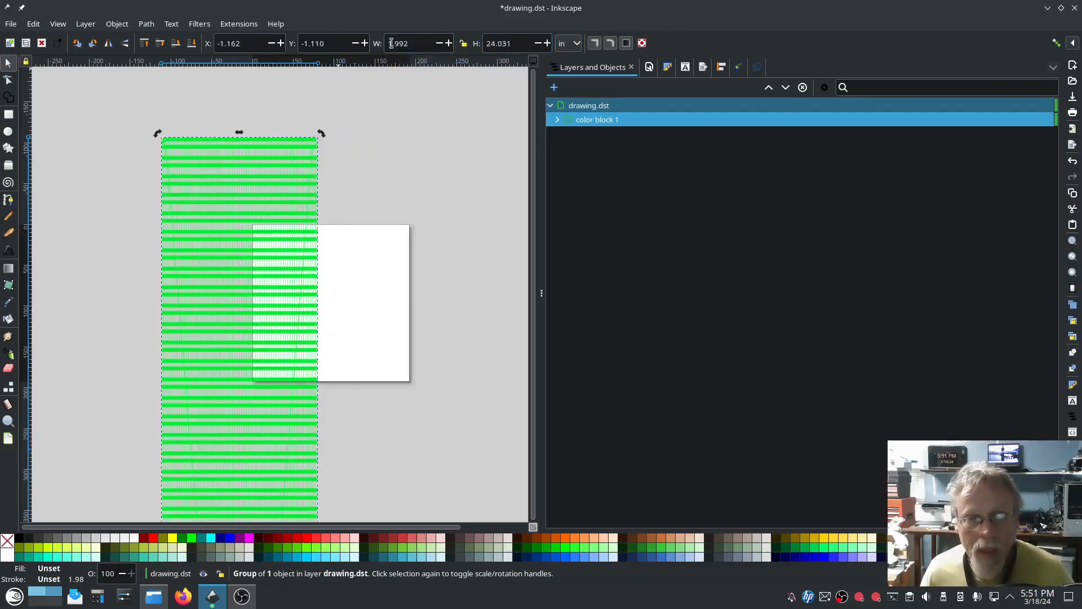
{"action": "left_click", "coordinate": [491, 45]}
{"action": "type", "text": "2"}
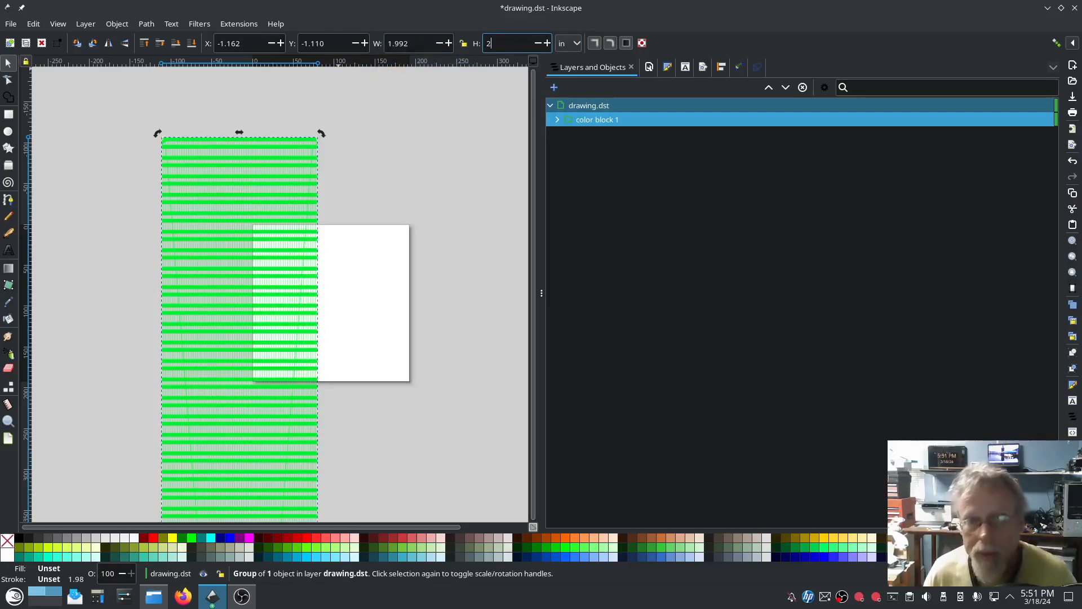
{"action": "key", "text": "Return"}
{"action": "left_click_drag", "start_coordinate": [250, 204], "coordinate": [337, 231]}
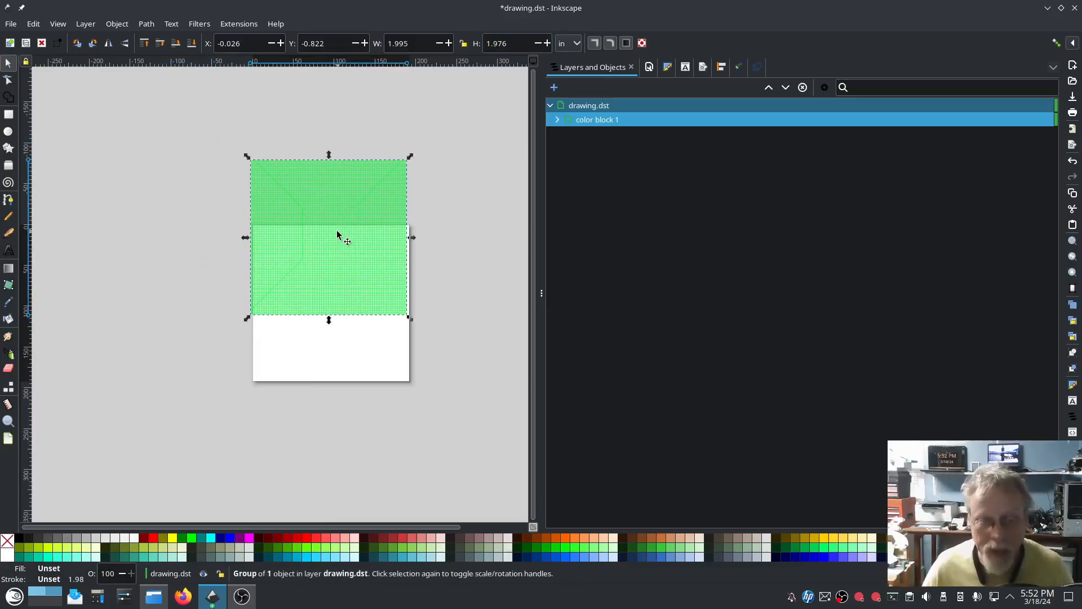
Deselect the stitch group, open Ink/Stitch Lettering, and choose the Manuskript Gothisch font
{"action": "left_click", "coordinate": [128, 320]}
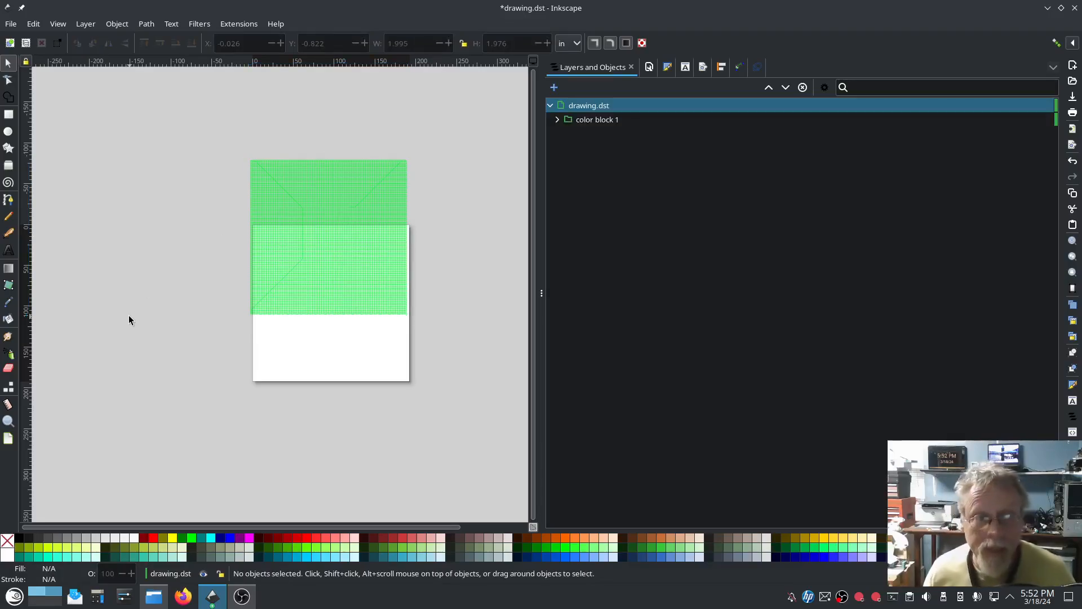
{"action": "left_click", "coordinate": [235, 25]}
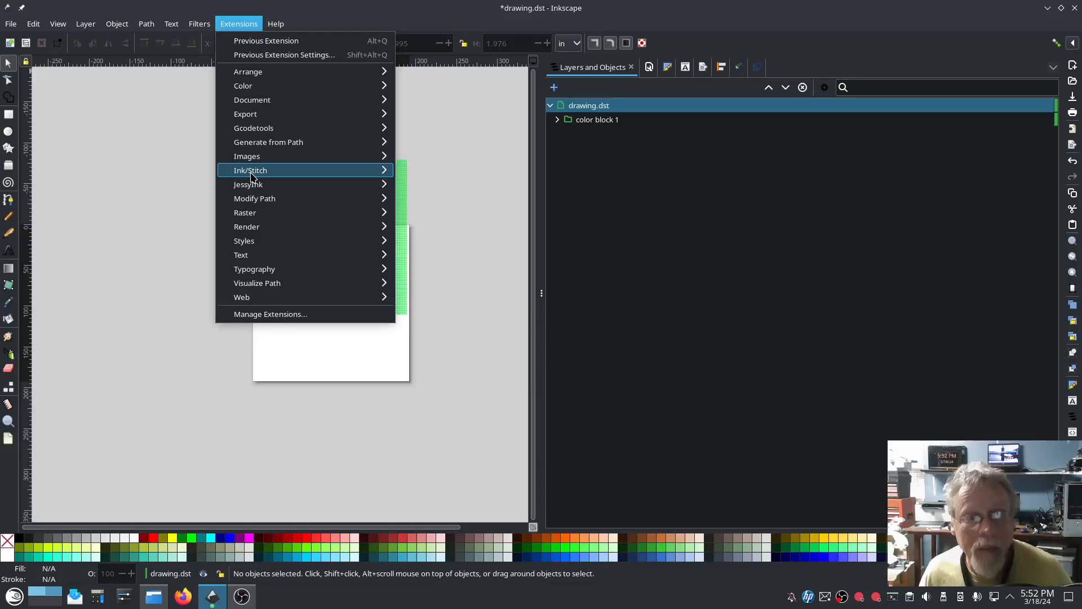
{"action": "mouse_move", "coordinate": [250, 172]}
{"action": "left_click", "coordinate": [443, 241]}
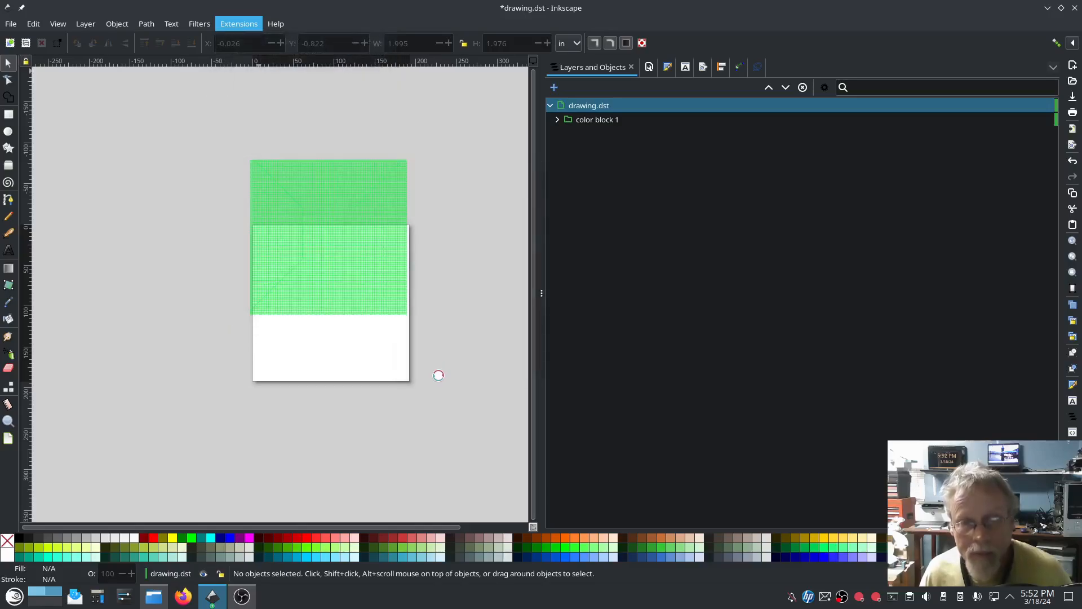
{"action": "mouse_move", "coordinate": [514, 114]}
{"action": "left_mouse_down"}
{"action": "mouse_move", "coordinate": [229, 103]}
{"action": "mouse_move", "coordinate": [172, 152]}
{"action": "left_mouse_up"}
{"action": "left_click", "coordinate": [172, 152]}
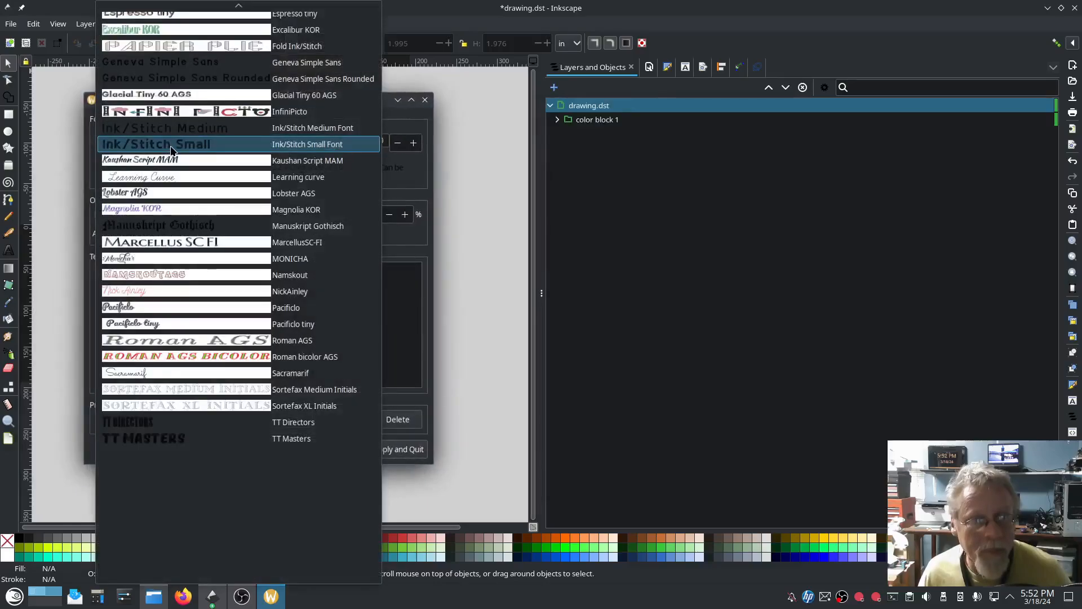
{"action": "left_click", "coordinate": [180, 227]}
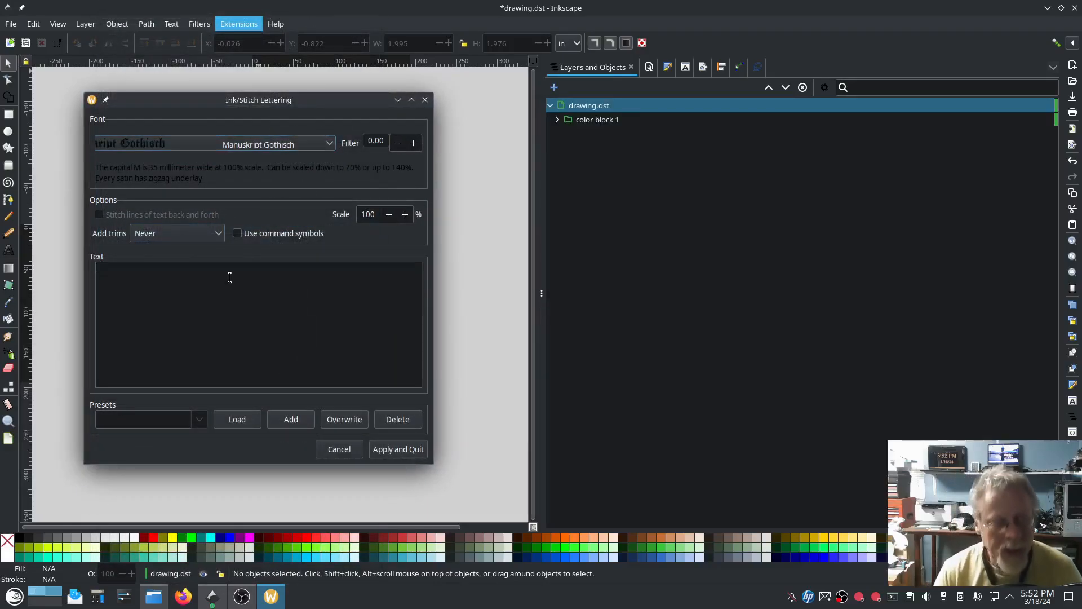
Enter the lettering text "Low Tech Linux" and apply it to the drawing
{"action": "type", "text": "T"}
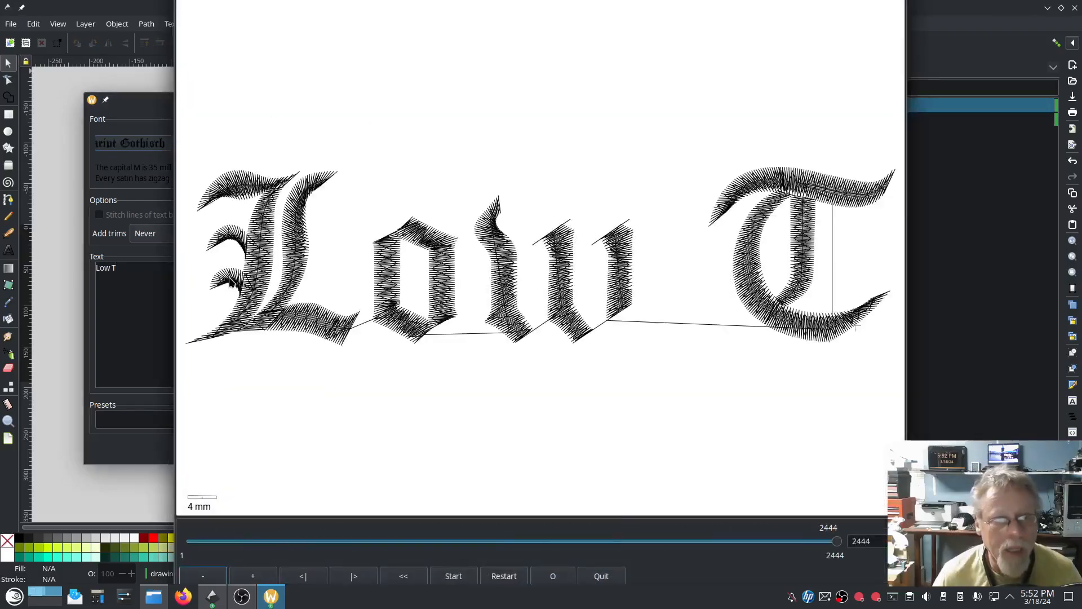
{"action": "left_click", "coordinate": [155, 269]}
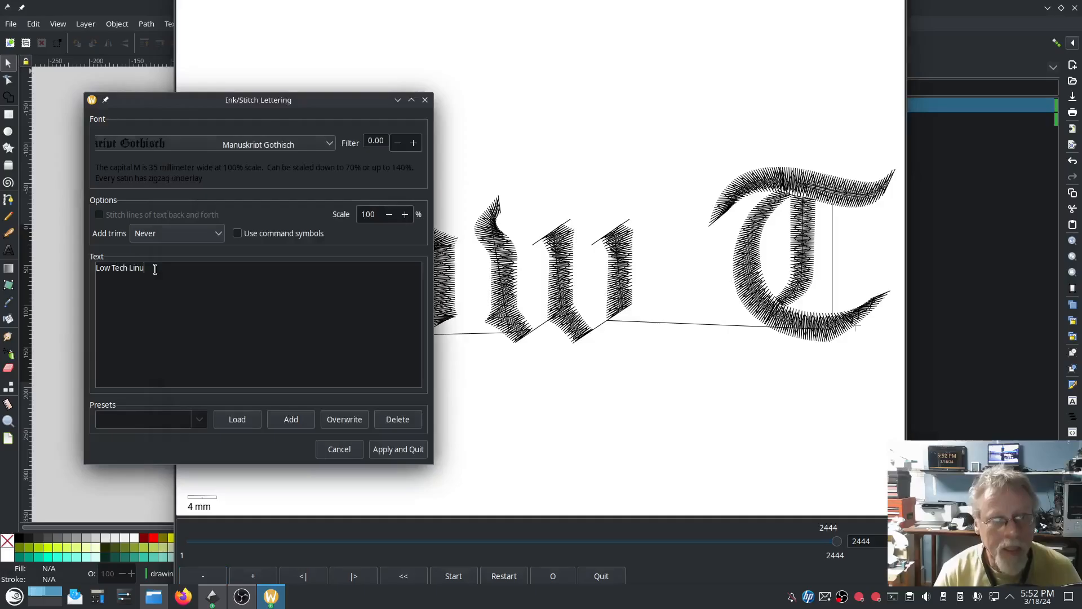
{"action": "left_click", "coordinate": [408, 449]}
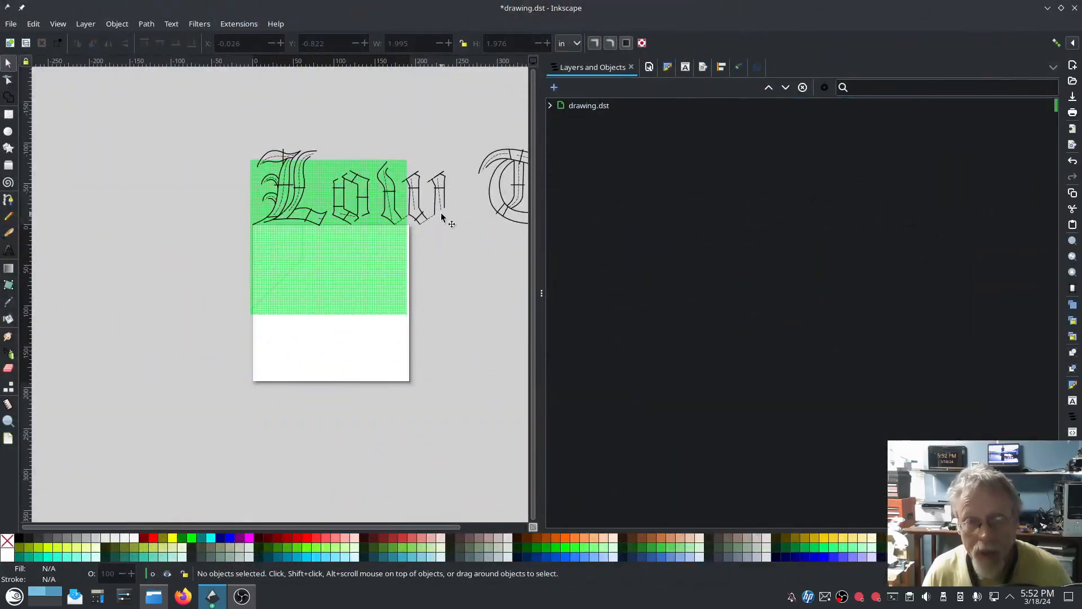
Move the Low Tech Linux lettering group below the green stitches and shrink it to about 2.99 in wide by 0.55 in high
{"action": "left_click", "coordinate": [442, 210]}
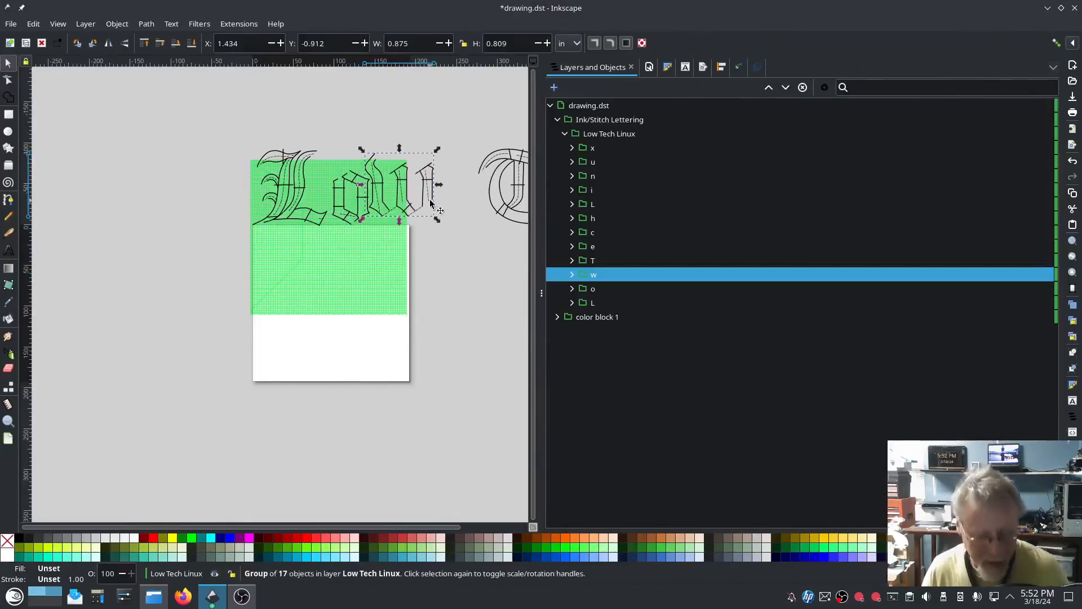
{"action": "left_click", "coordinate": [607, 136]}
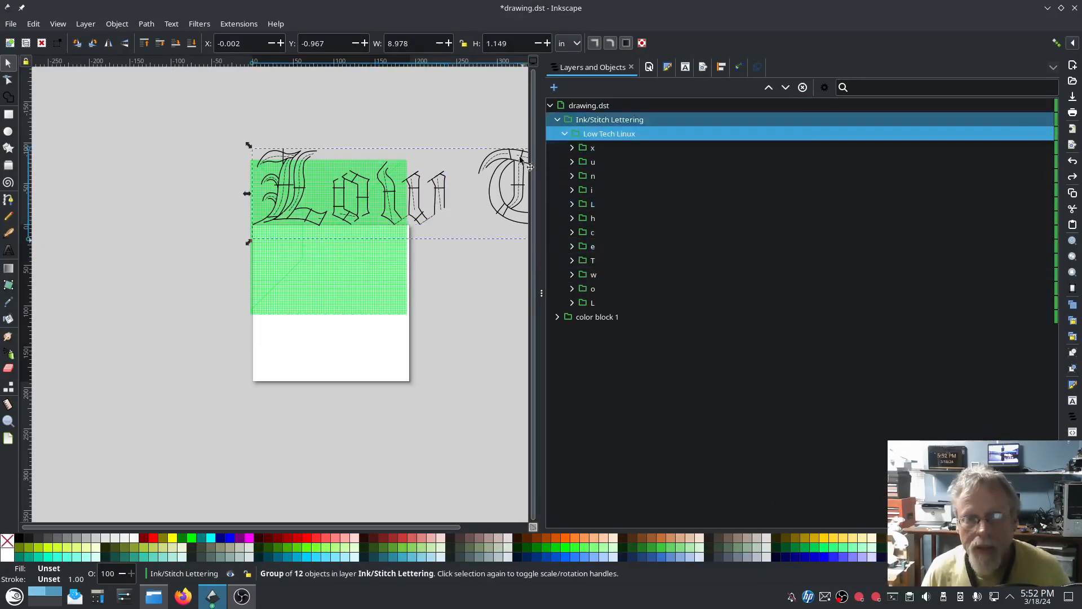
{"action": "left_click_drag", "start_coordinate": [445, 186], "coordinate": [292, 378]}
{"action": "scroll", "coordinate": [301, 375], "scroll_direction": "down", "scroll_amount": 3}
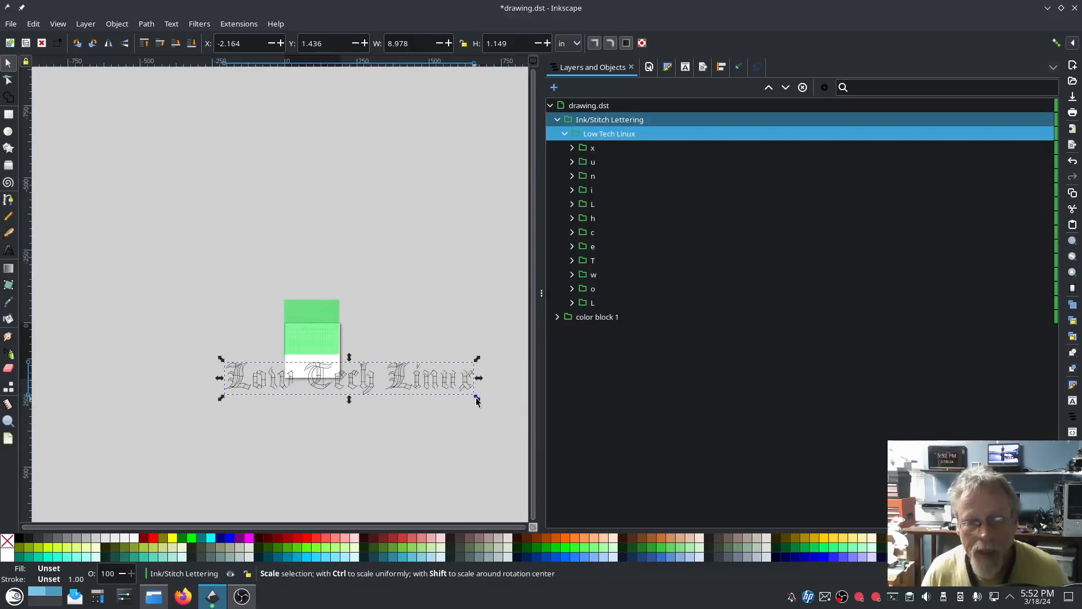
{"action": "left_click_drag", "start_coordinate": [476, 397], "coordinate": [325, 367]}
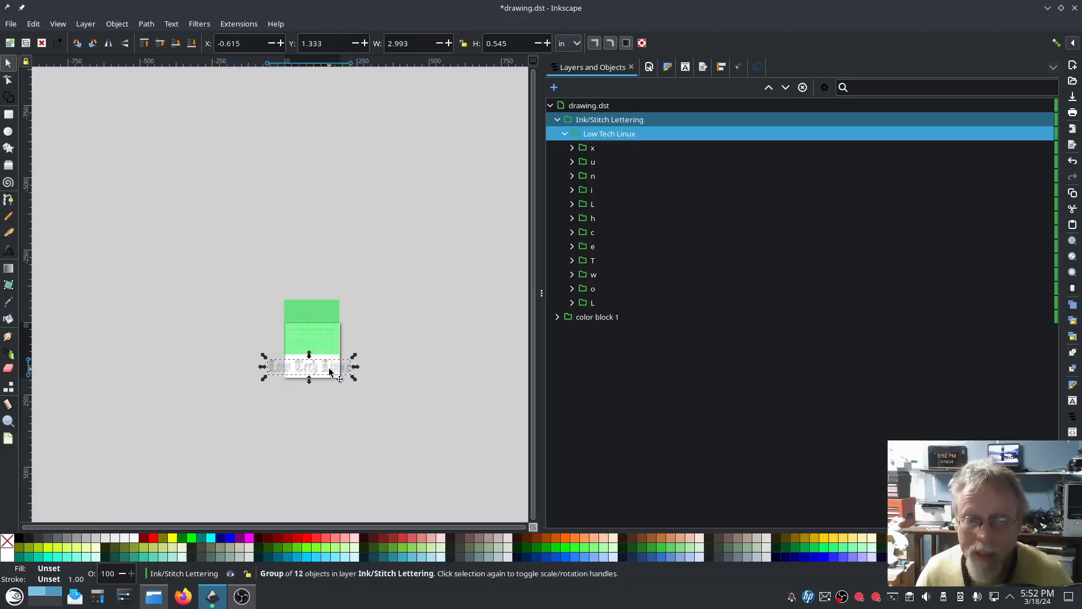
{"action": "scroll", "coordinate": [314, 366], "scroll_direction": "up", "scroll_amount": 2}
{"action": "scroll", "coordinate": [314, 366], "scroll_direction": "up", "scroll_amount": 2}
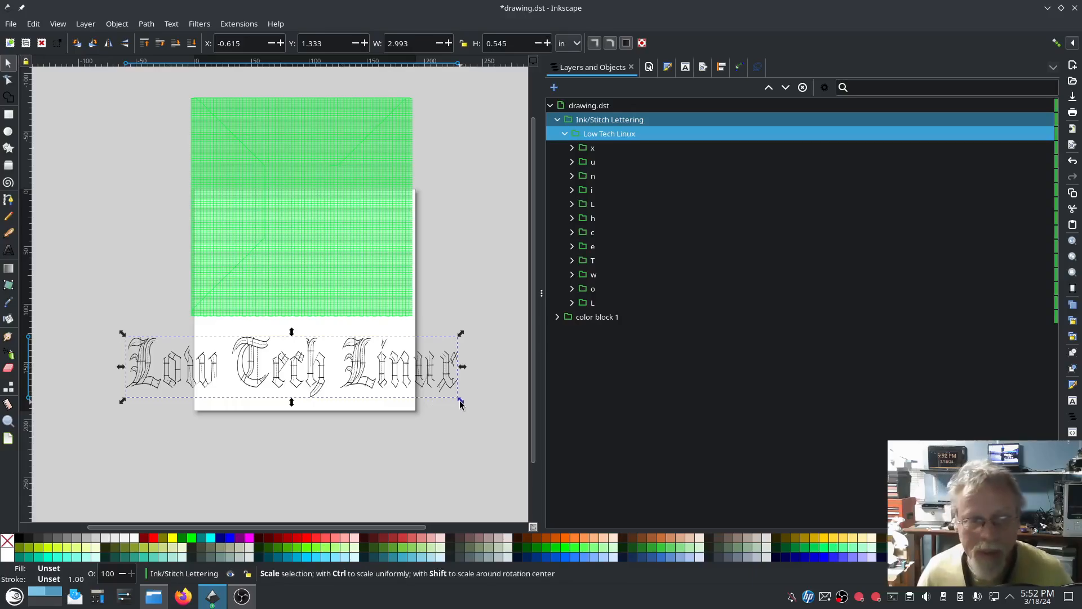
{"action": "left_click", "coordinate": [444, 313]}
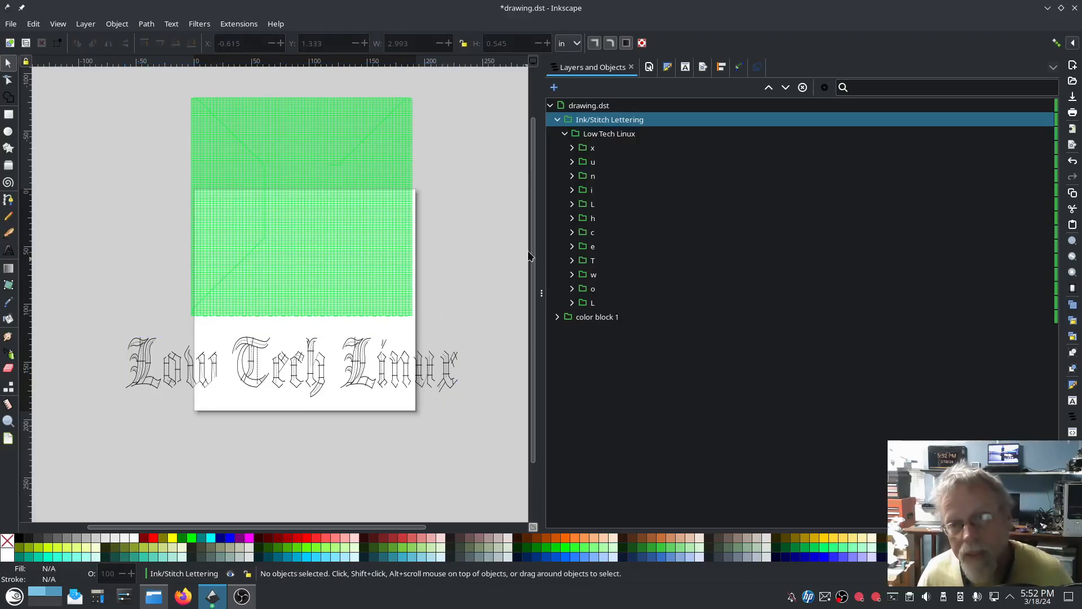
Select the color block 1 group, collapse the Ink/Stitch Lettering group in the object list, and deselect everything
{"action": "left_click", "coordinate": [624, 317]}
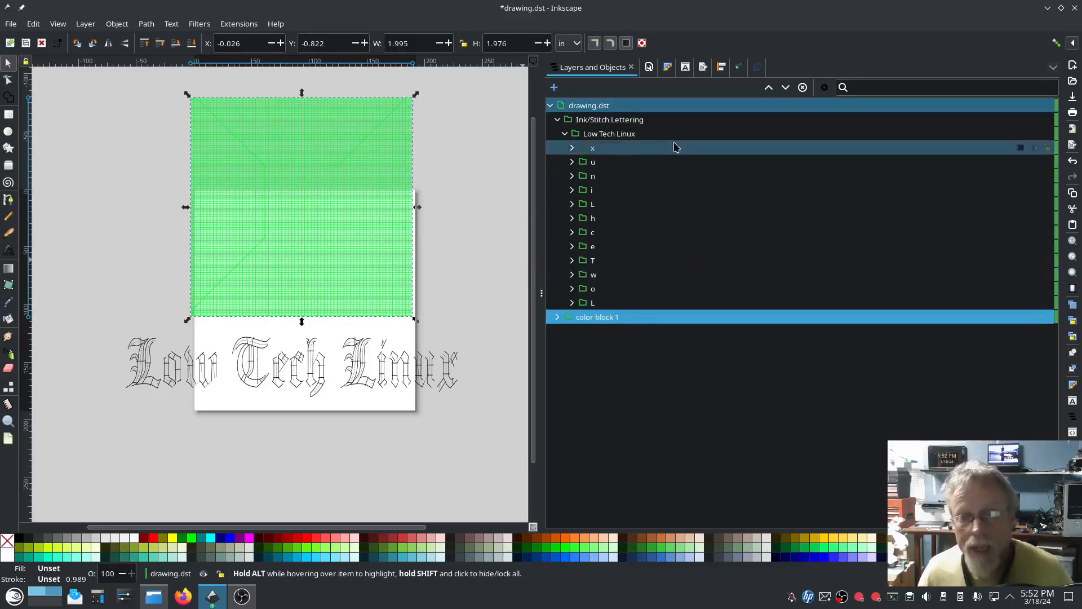
{"action": "left_click", "coordinate": [557, 120]}
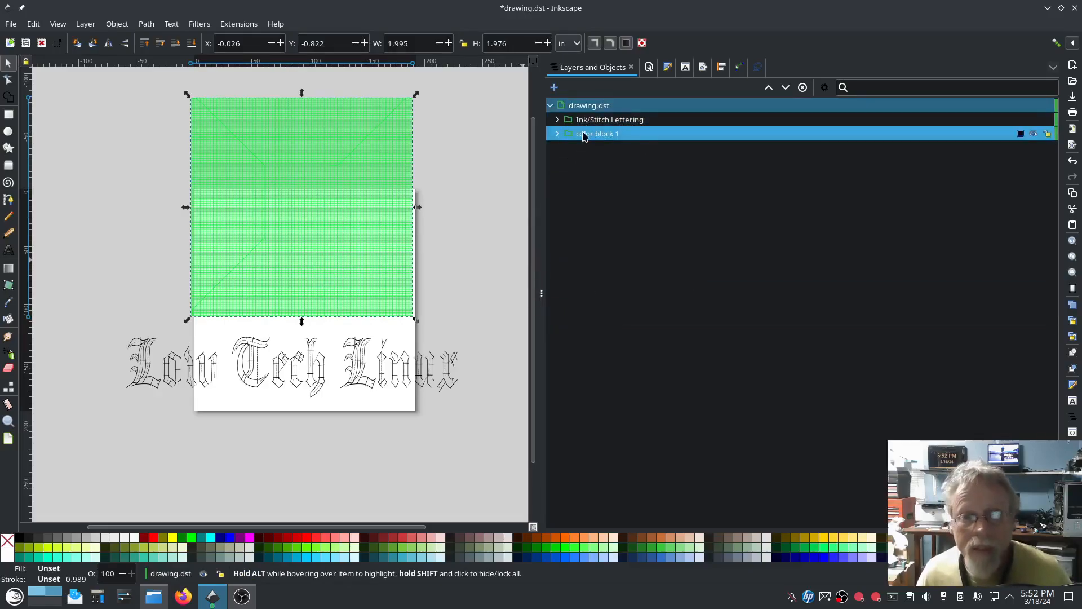
{"action": "left_click", "coordinate": [512, 194]}
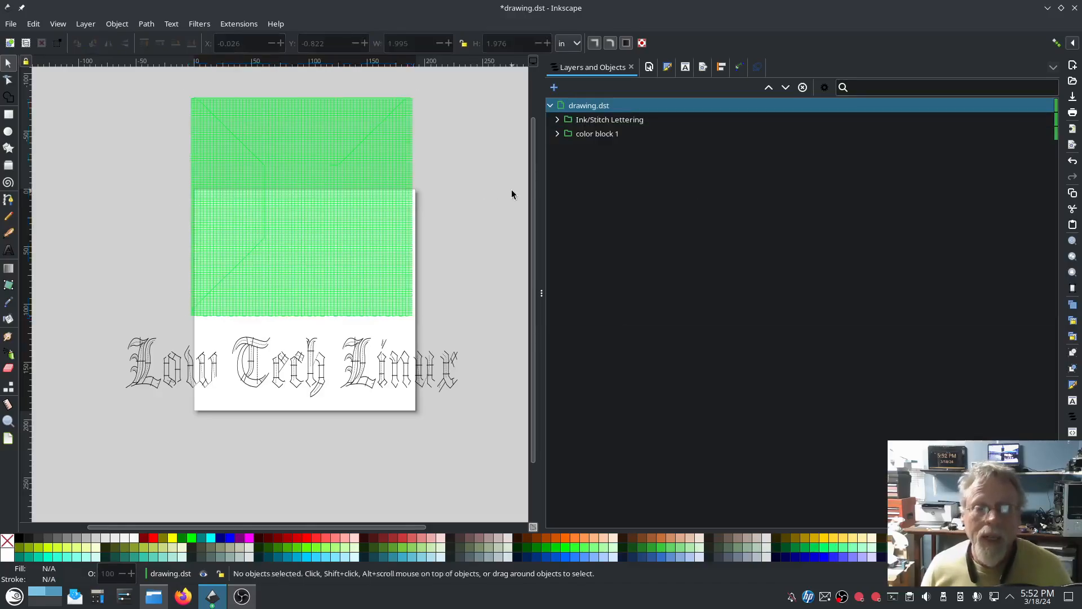
{"action": "left_click", "coordinate": [242, 24]}
{"action": "mouse_move", "coordinate": [265, 171]}
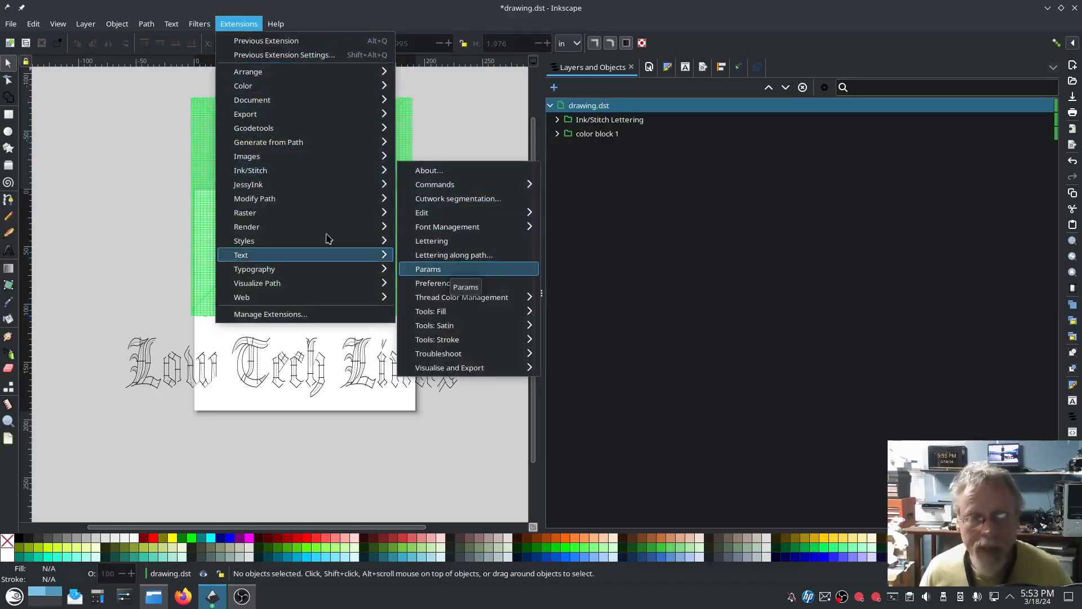
{"action": "left_click", "coordinate": [20, 55]}
Save the design to drawing.dst and close its window without saving it as an Inkscape SVG
{"action": "left_click", "coordinate": [12, 24]}
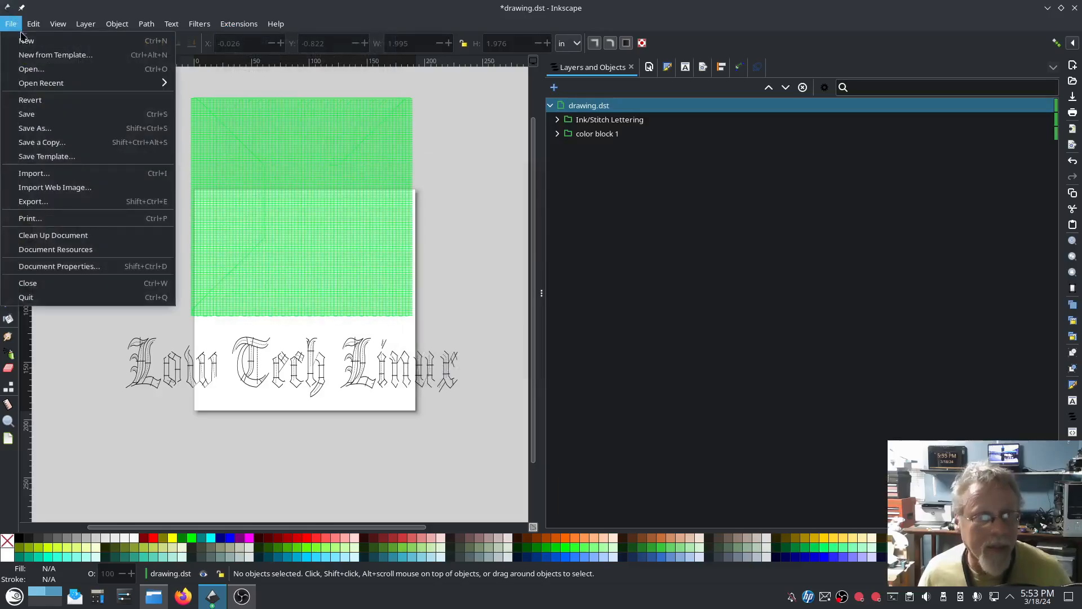
{"action": "left_click", "coordinate": [32, 116]}
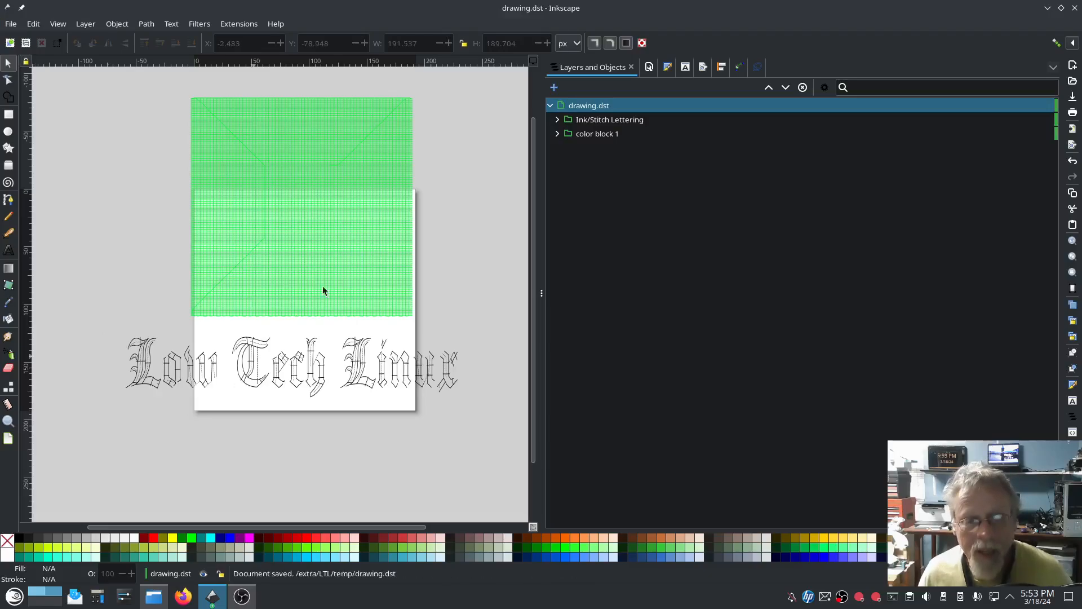
{"action": "left_click", "coordinate": [1075, 8]}
{"action": "left_click", "coordinate": [446, 334]}
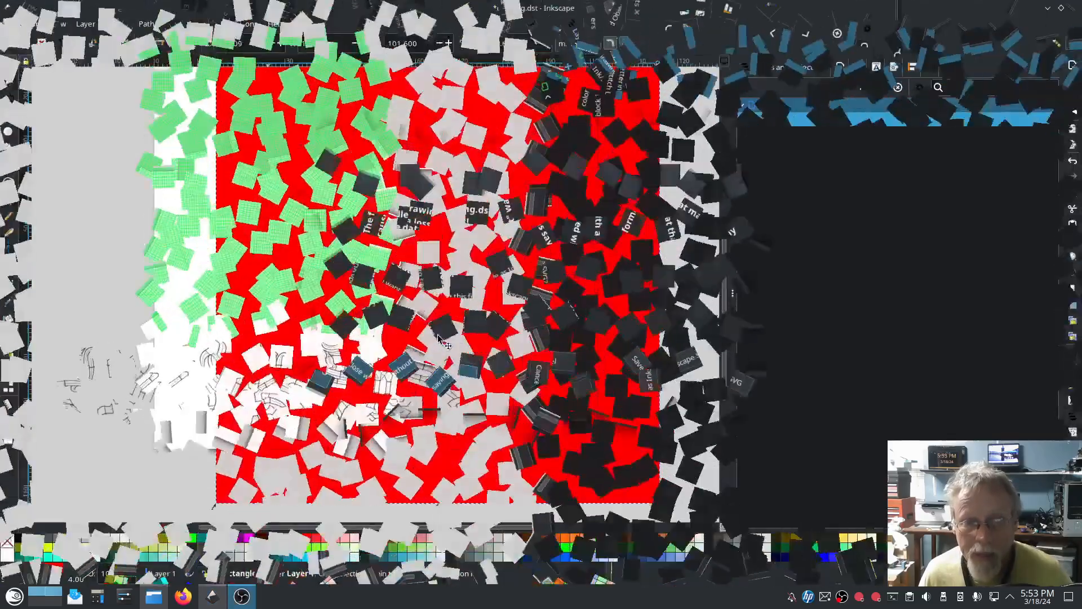
Switch to the Dolphin file manager and reopen drawing.dst from the temp folder in Inkscape
{"action": "left_click", "coordinate": [154, 596]}
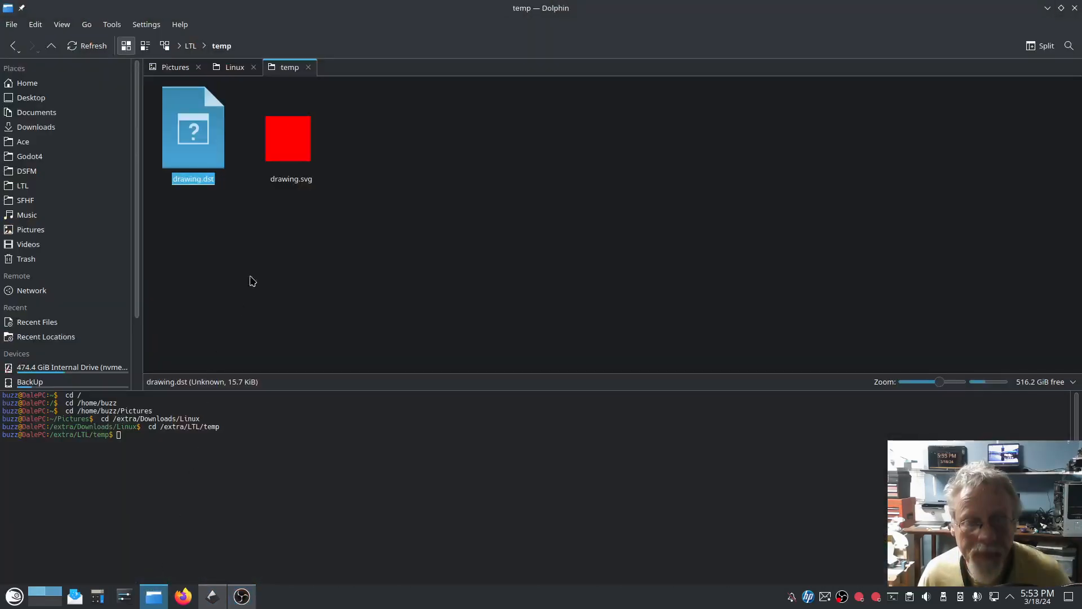
{"action": "left_click", "coordinate": [246, 242]}
{"action": "left_click", "coordinate": [213, 143]}
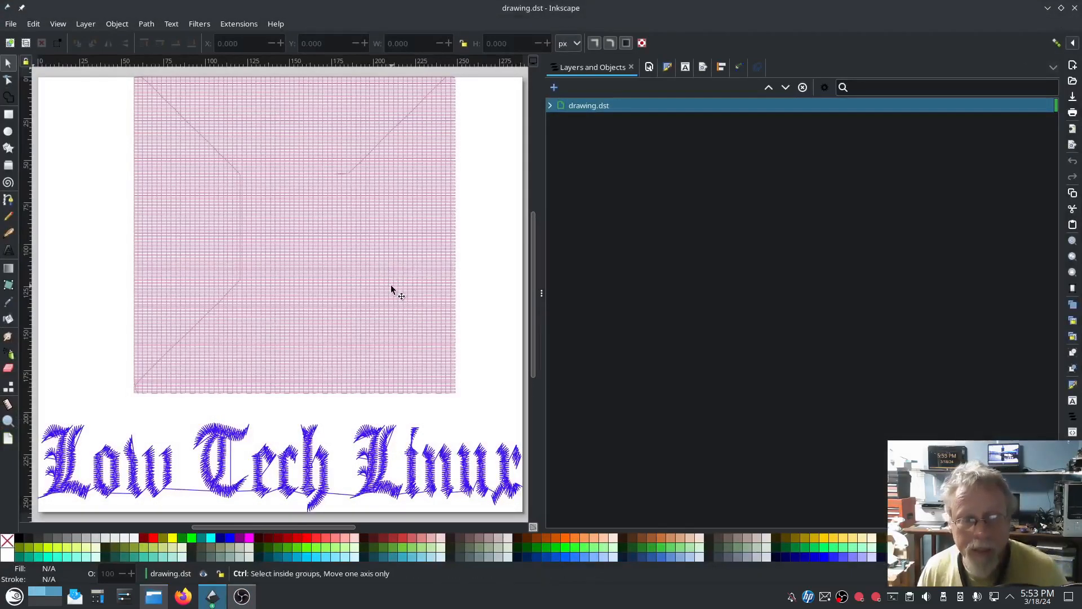
Run the Ink/Stitch simulator on the reopened square and lettering, and play it through at 8192 stitches/sec
{"action": "scroll", "coordinate": [385, 271], "scroll_direction": "down", "scroll_amount": 1}
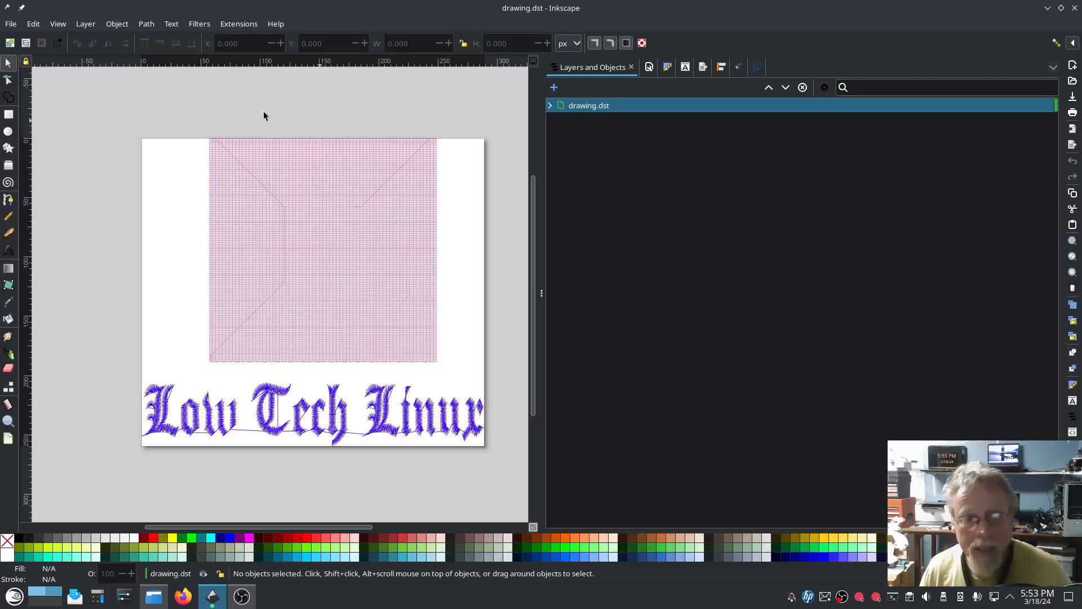
{"action": "left_click", "coordinate": [232, 23]}
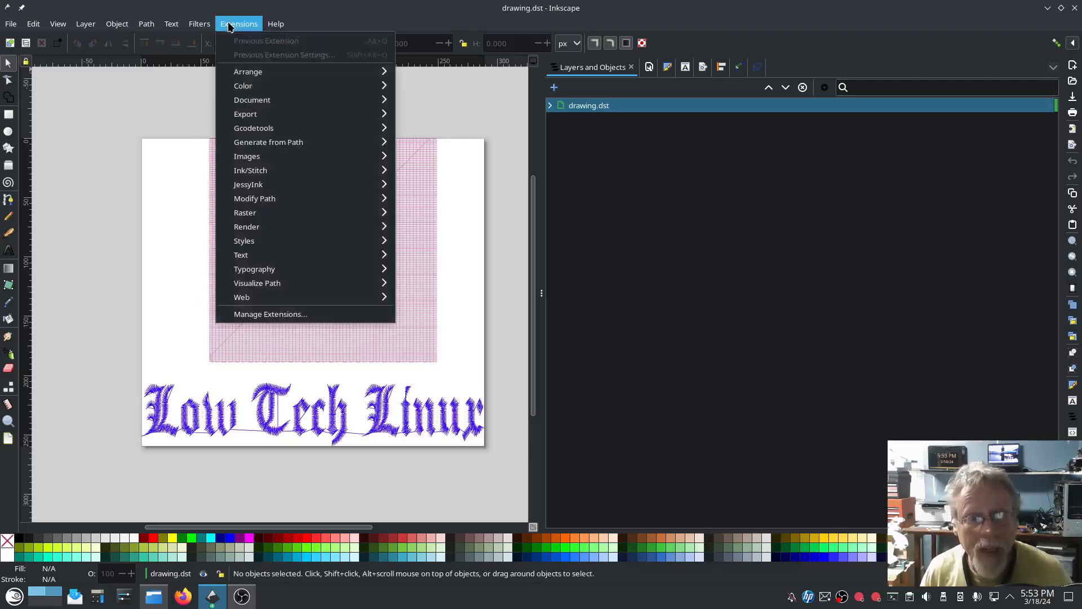
{"action": "mouse_move", "coordinate": [231, 171]}
{"action": "mouse_move", "coordinate": [459, 366]}
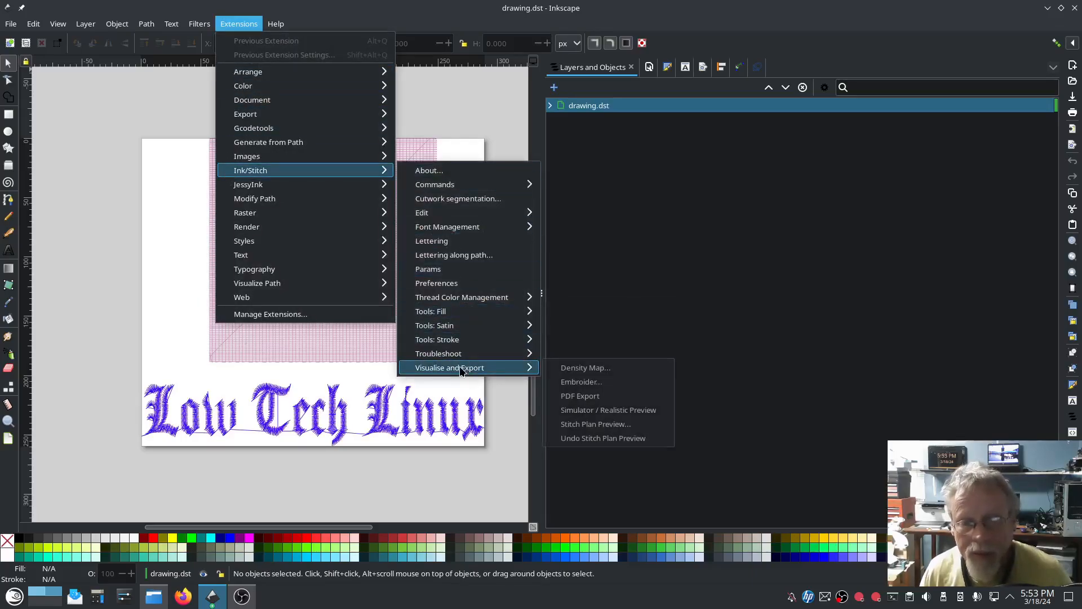
{"action": "left_click", "coordinate": [617, 412]}
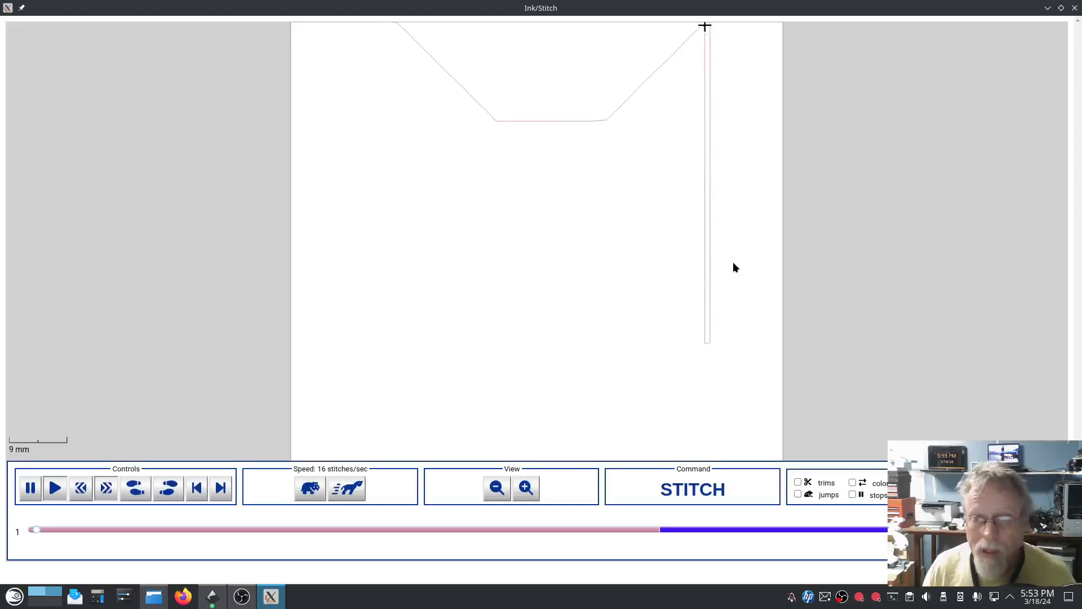
{"action": "left_click", "coordinate": [347, 488]}
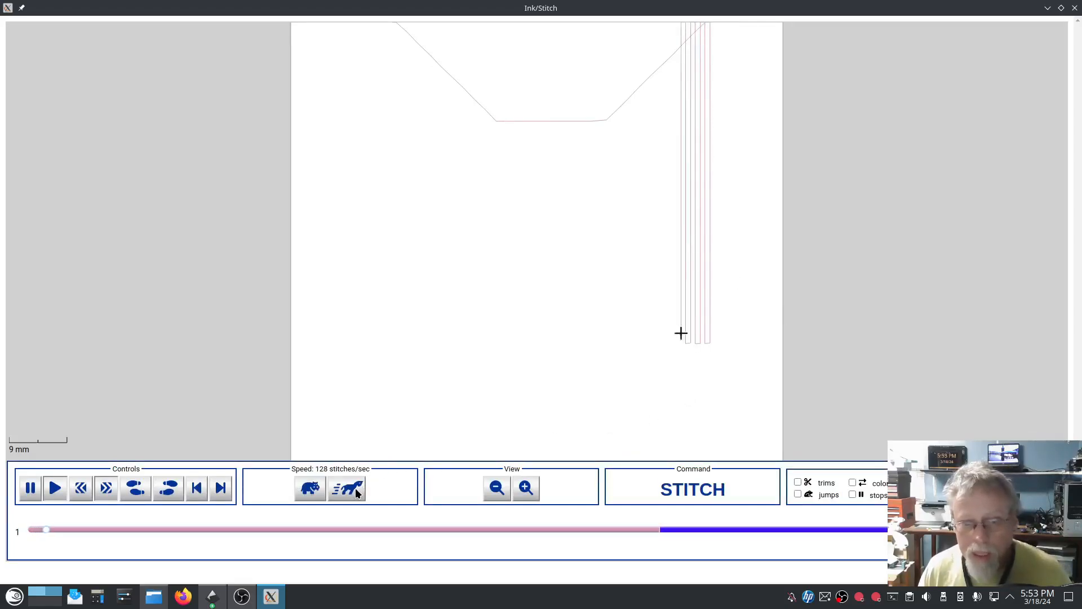
{"action": "left_click", "coordinate": [347, 488]}
{"action": "left_click", "coordinate": [347, 488]}
{"action": "left_click", "coordinate": [347, 488]}
{"action": "left_click", "coordinate": [347, 488]}
{"action": "left_click", "coordinate": [353, 489]}
{"action": "left_click", "coordinate": [353, 488]}
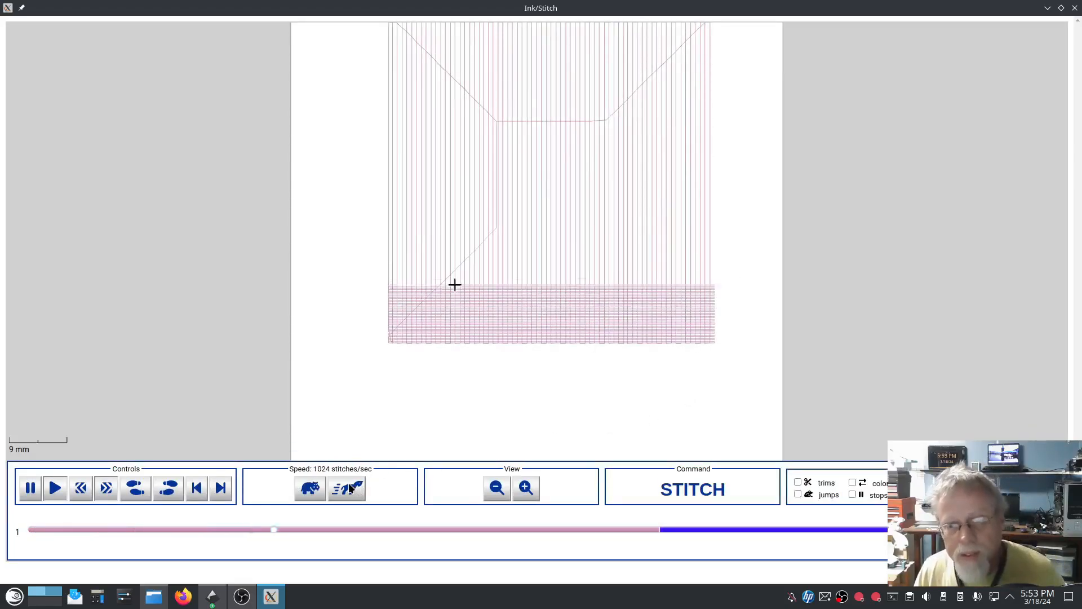
{"action": "left_click", "coordinate": [351, 488]}
{"action": "left_click", "coordinate": [351, 488]}
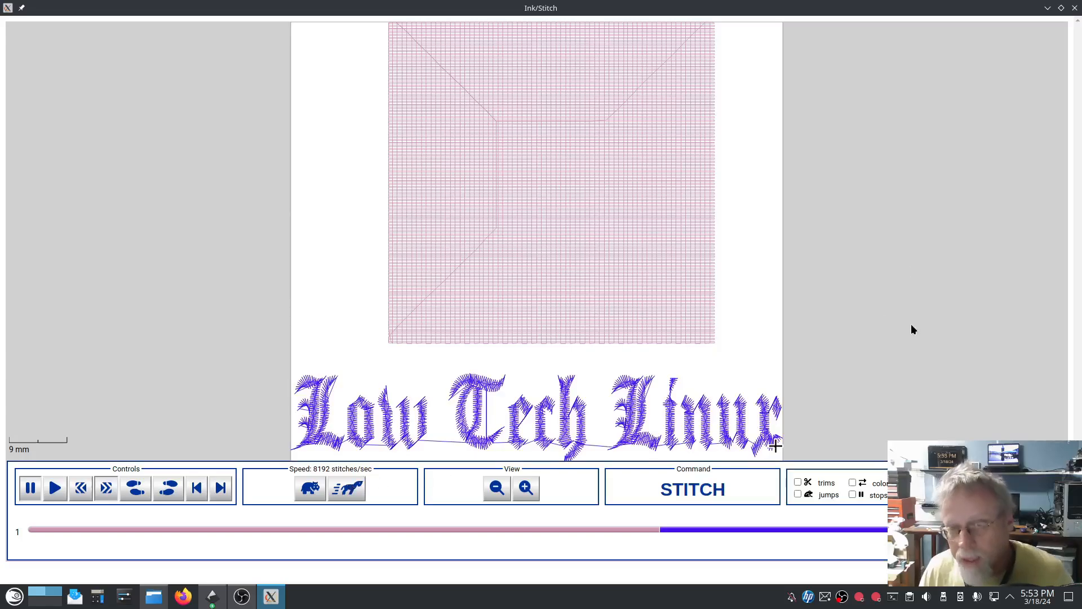
View the square and lettering stitches in realistic rendering, and close the simulator
{"action": "left_click_drag", "start_coordinate": [910, 324], "coordinate": [906, 322]}
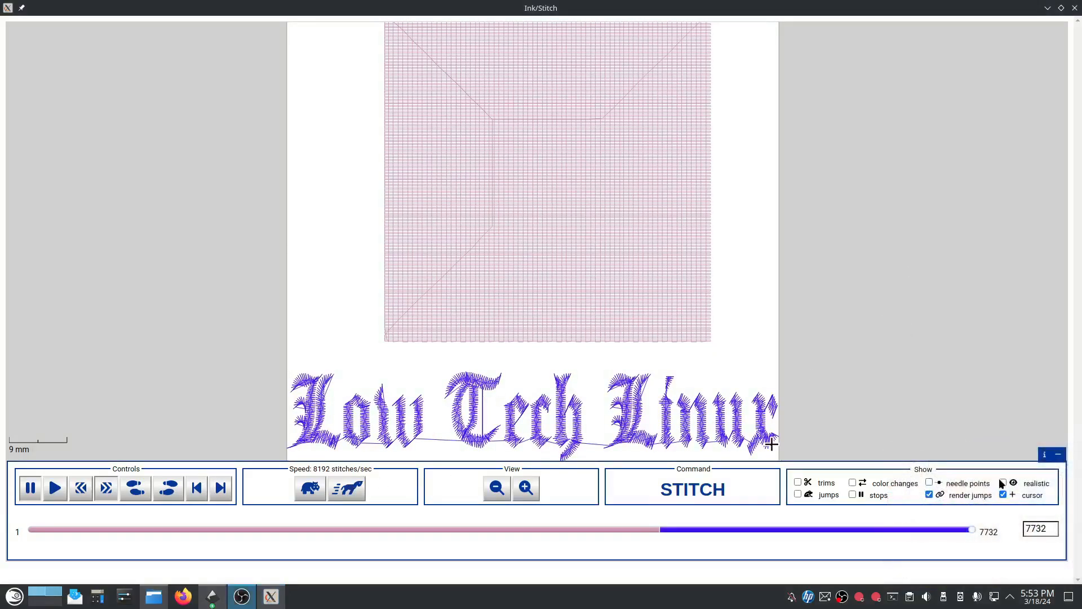
{"action": "left_click", "coordinate": [1002, 483]}
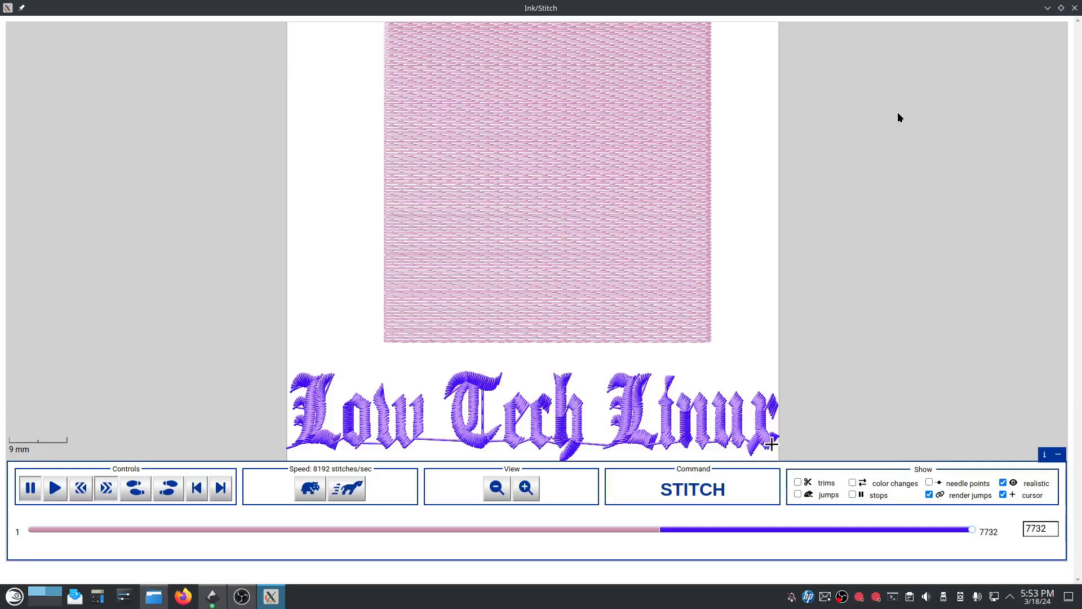
{"action": "left_click", "coordinate": [1074, 8]}
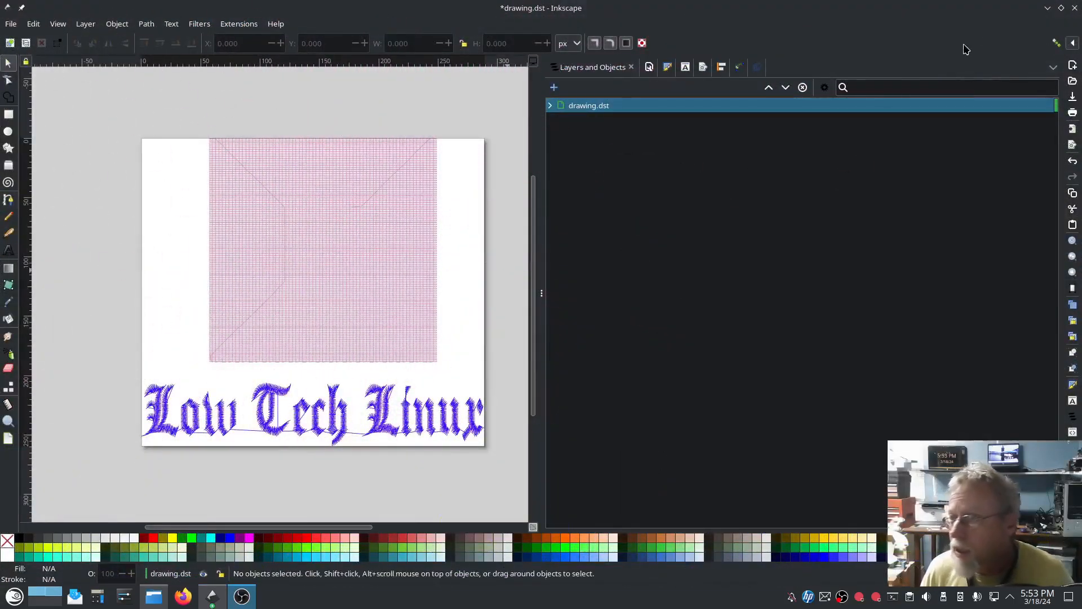
Close the reopened drawing.dst without saving, and delete the red square from the other open drawing
{"action": "left_click", "coordinate": [1075, 8]}
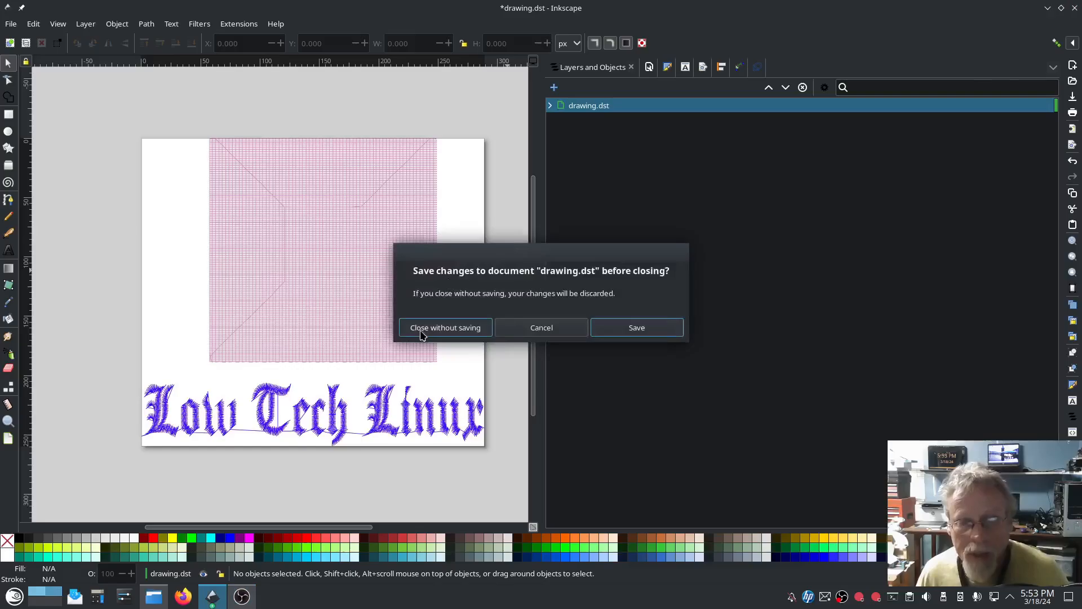
{"action": "left_click", "coordinate": [445, 327]}
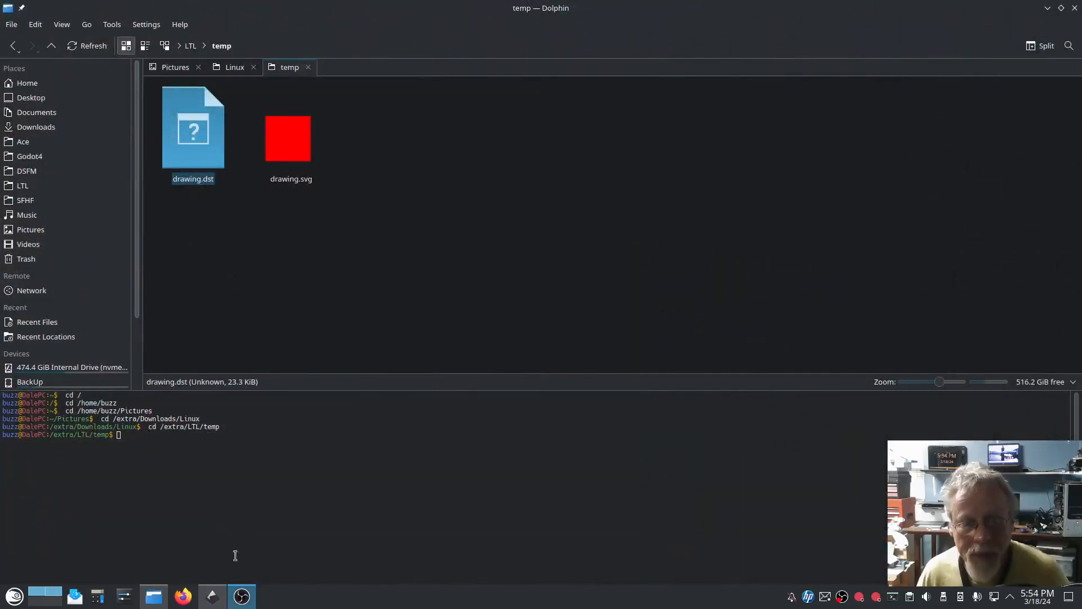
{"action": "left_click", "coordinate": [208, 597]}
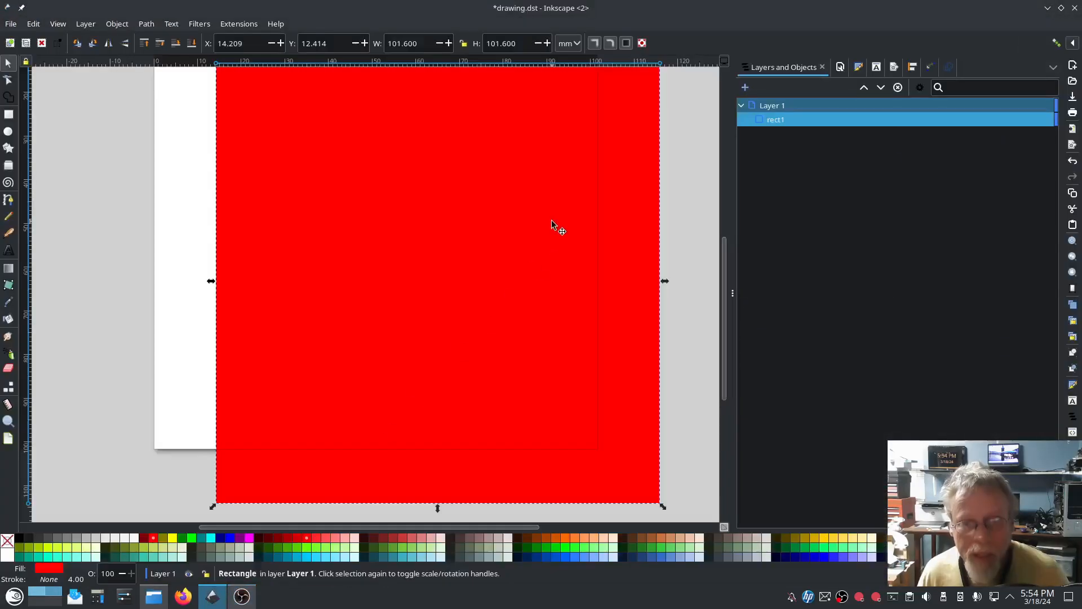
{"action": "left_click", "coordinate": [473, 243]}
{"action": "key", "text": "Delete"}
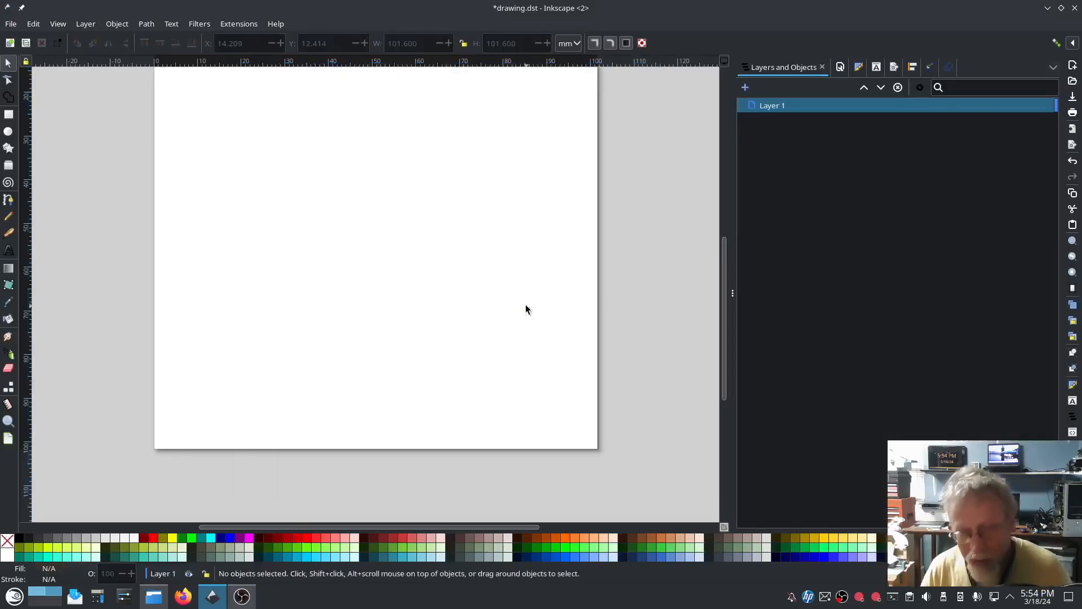
{"action": "scroll", "coordinate": [448, 327], "scroll_direction": "down", "scroll_amount": 2}
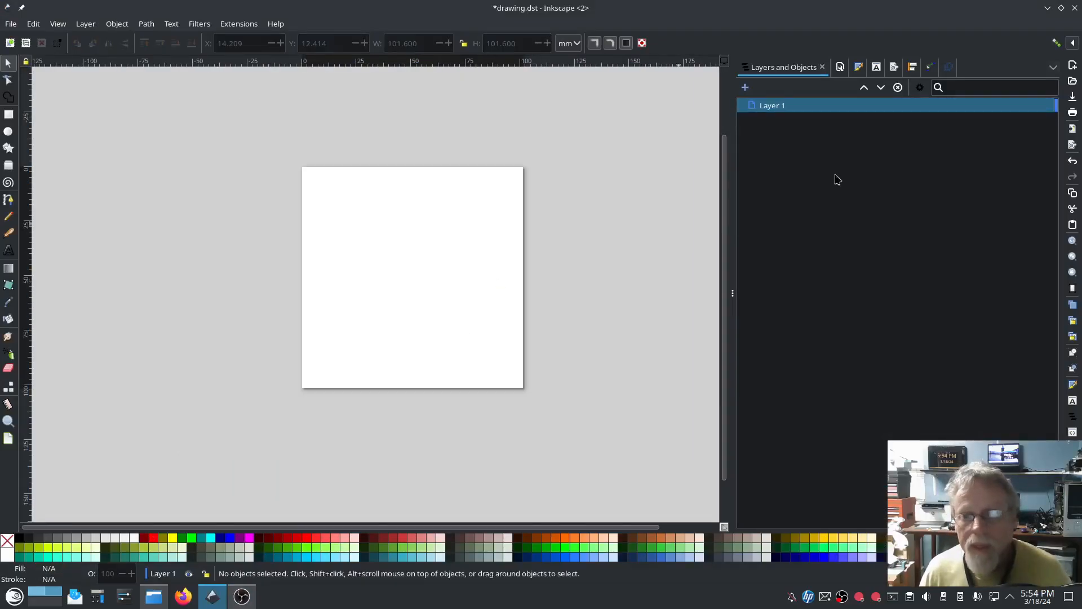
Start new Ink/Stitch lettering on the empty page and choose the Sortefax Medium Initials font
{"action": "left_click", "coordinate": [841, 67]}
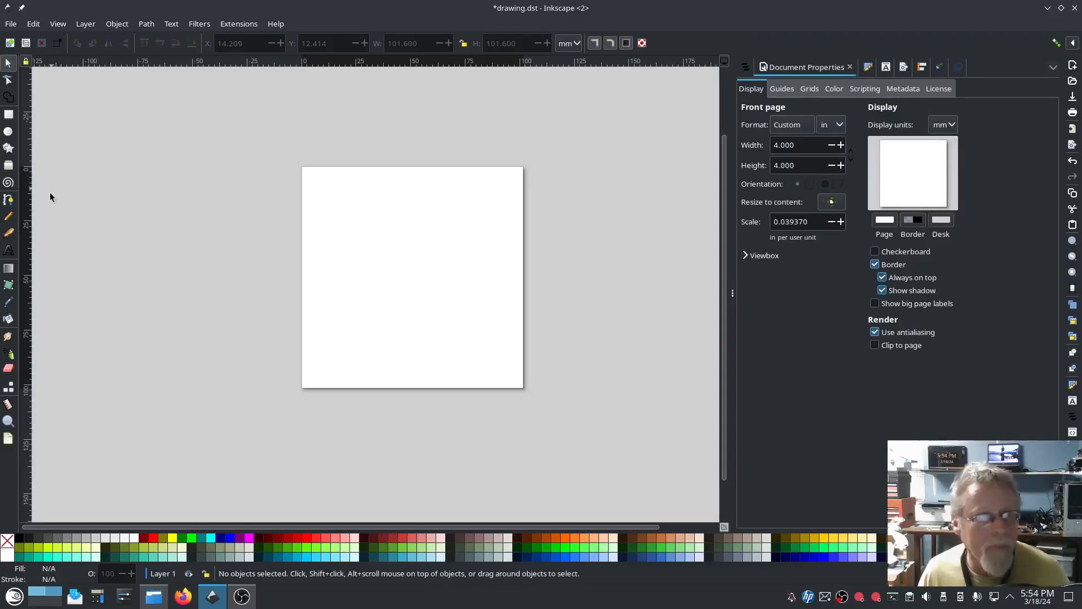
{"action": "left_click", "coordinate": [243, 26]}
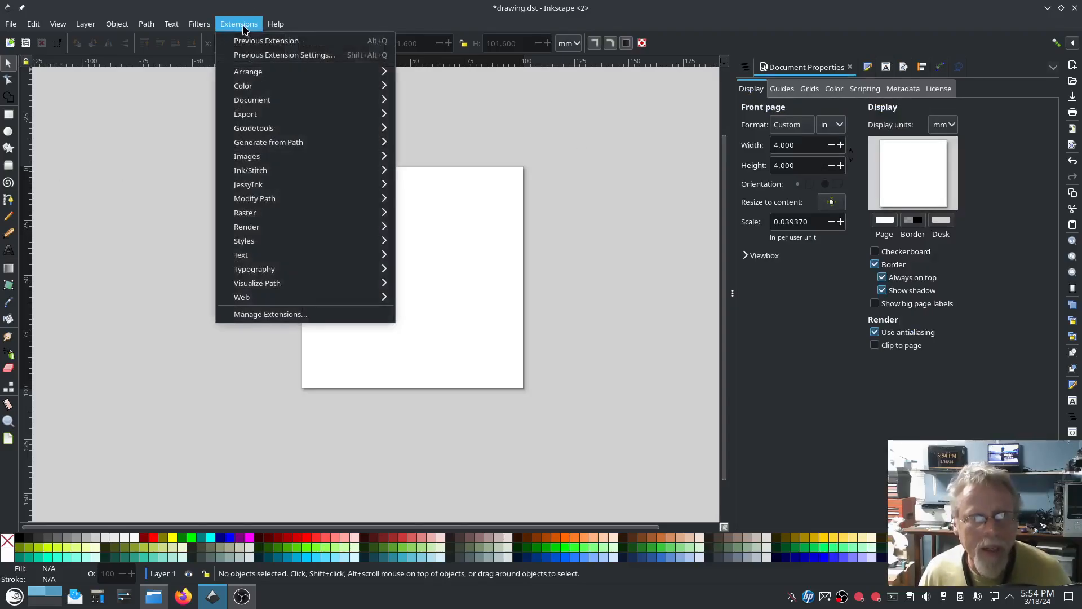
{"action": "mouse_move", "coordinate": [248, 174]}
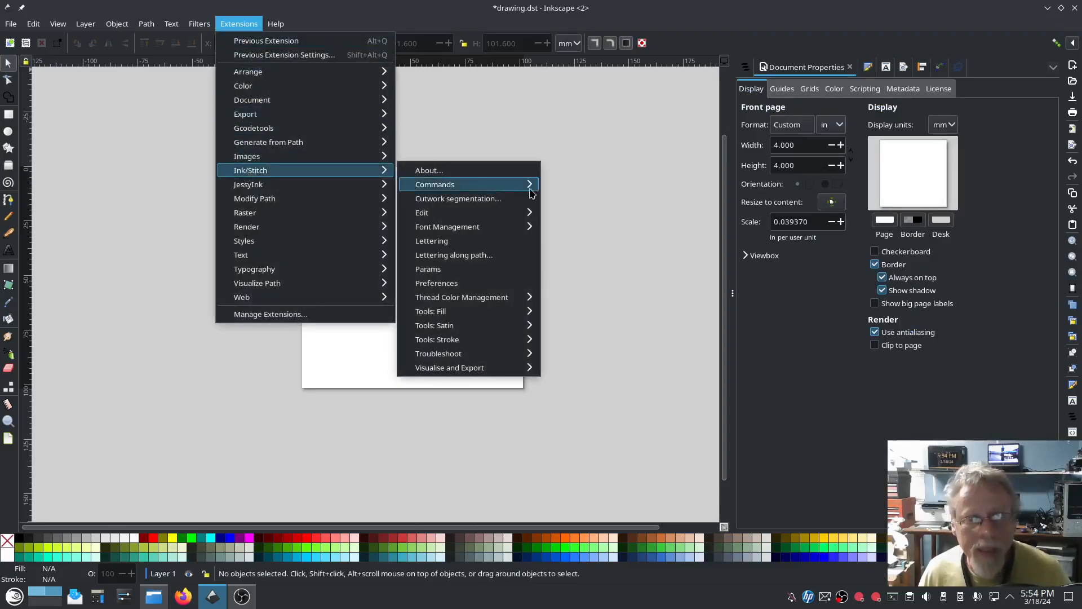
{"action": "left_click", "coordinate": [480, 240]}
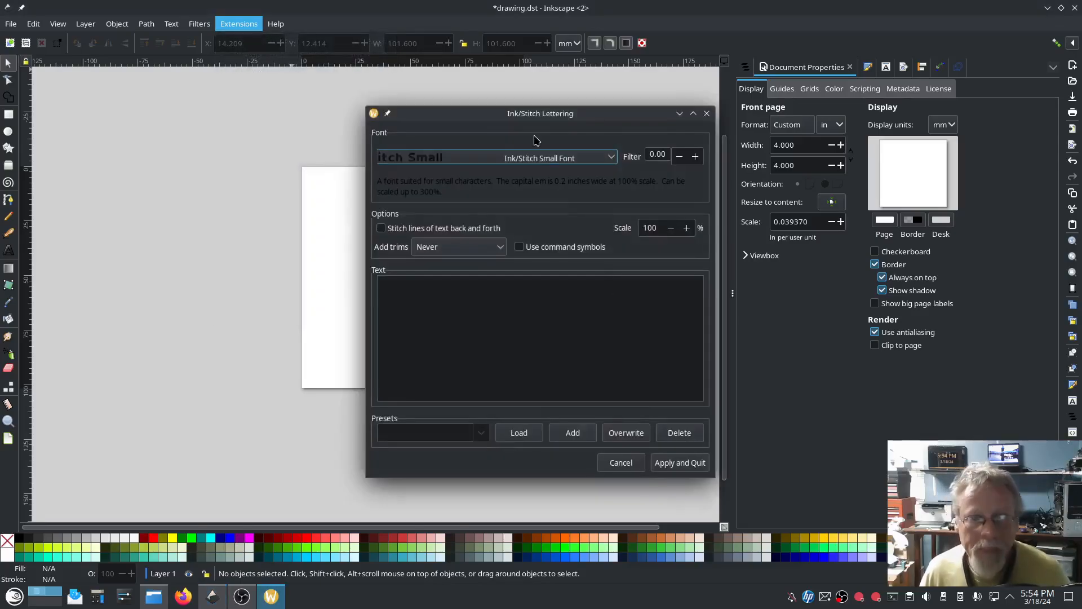
{"action": "left_click_drag", "start_coordinate": [519, 117], "coordinate": [218, 102]}
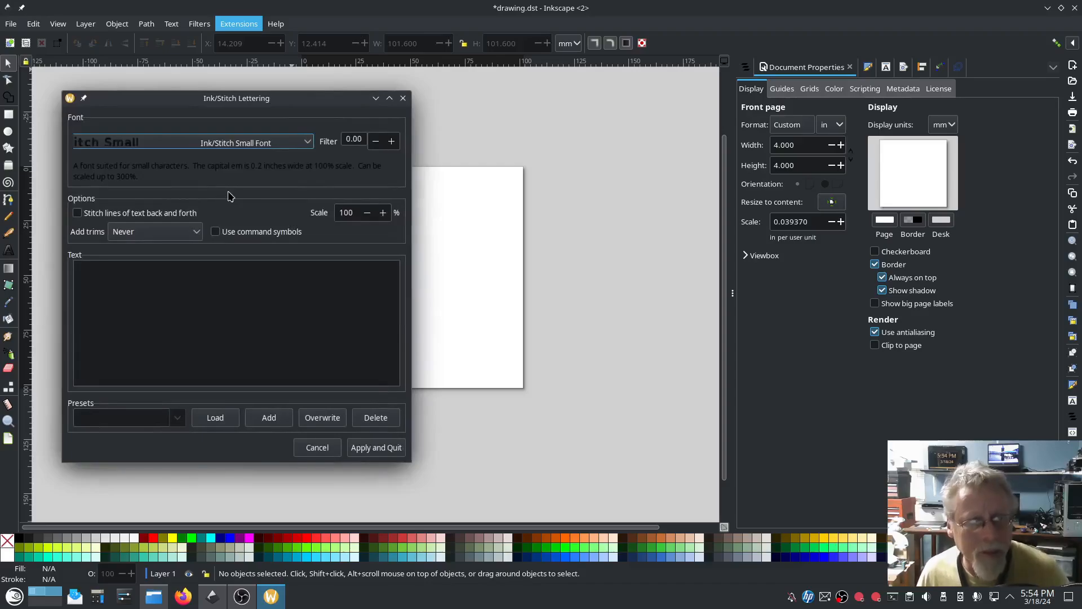
{"action": "left_click", "coordinate": [193, 145]}
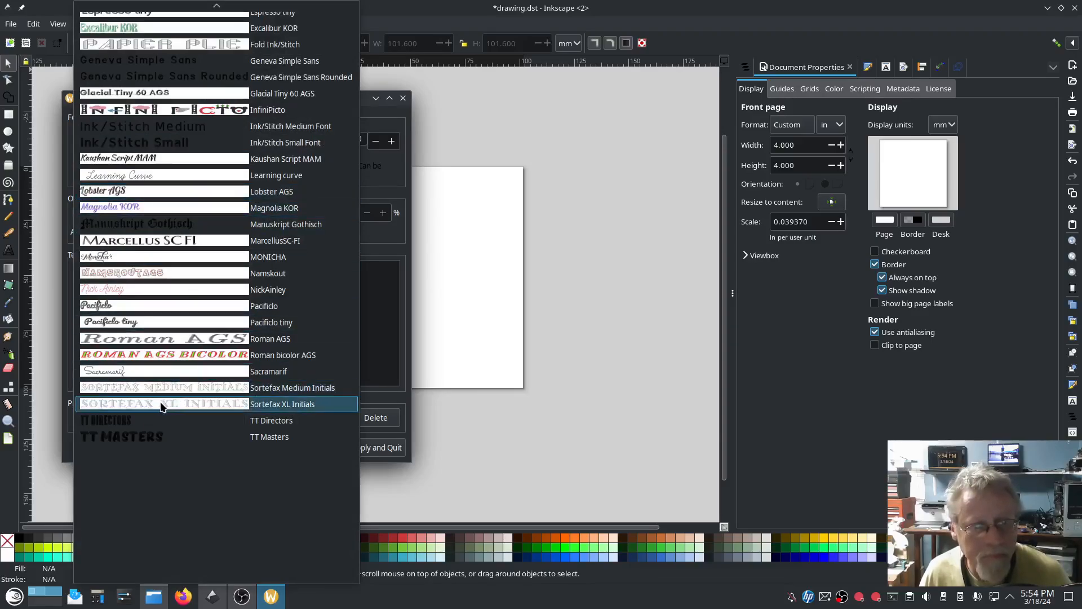
{"action": "left_click", "coordinate": [134, 388]}
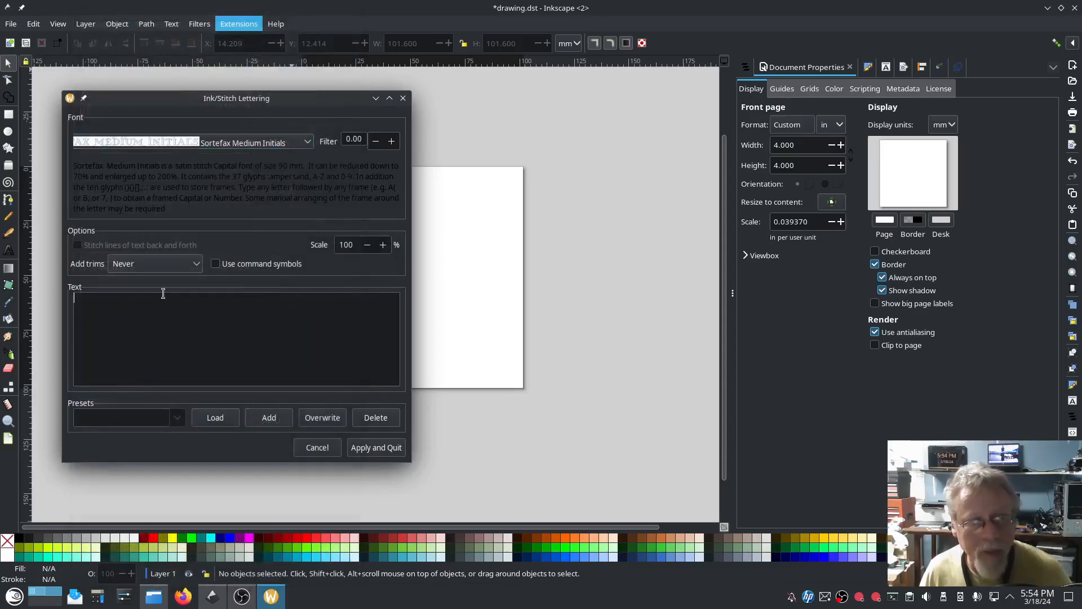
Enter "Low Tech Linux" as the lettering text and apply it to the drawing
{"action": "type", "text": "ow"}
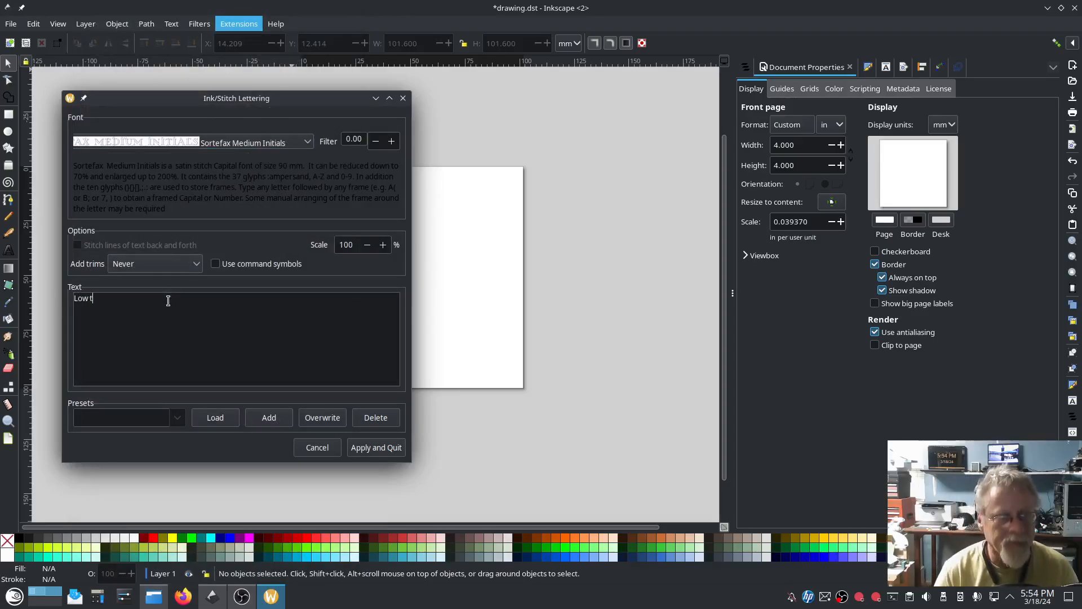
{"action": "type", "text": " Tech Linudx"}
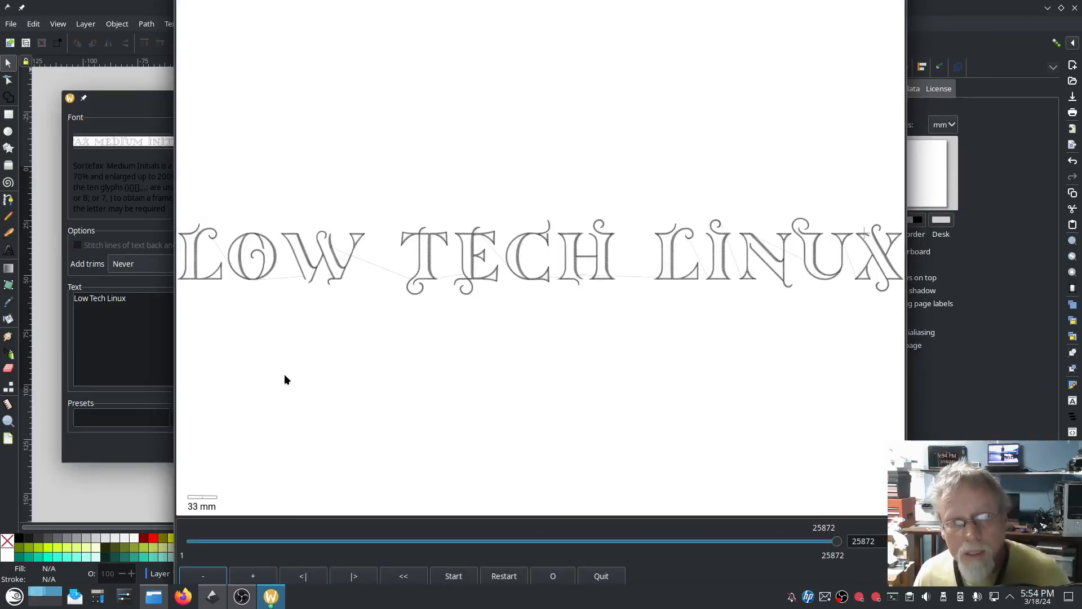
{"action": "left_click", "coordinate": [164, 445]}
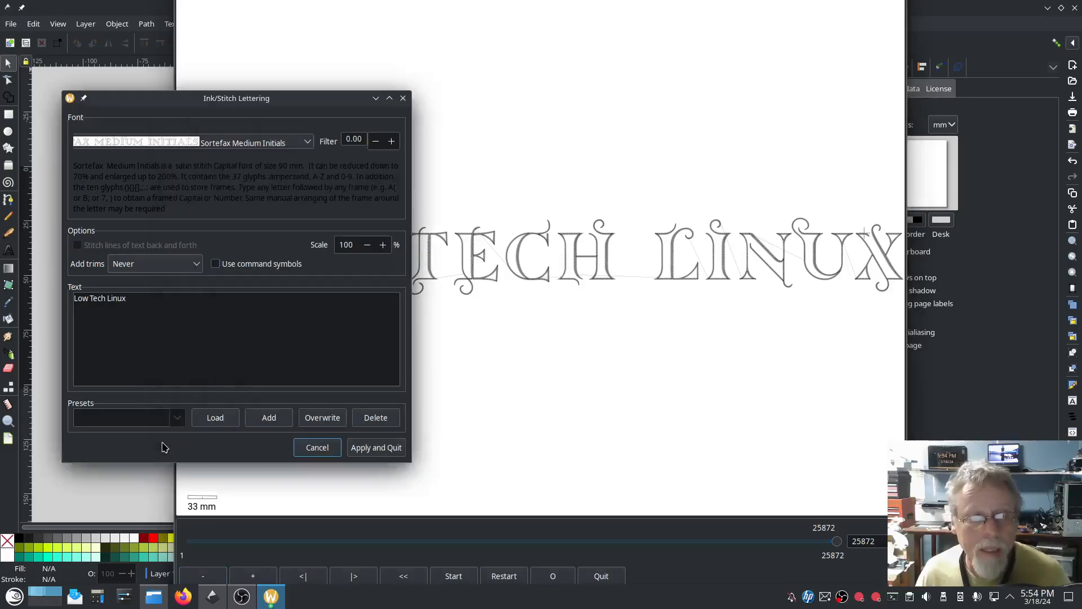
{"action": "left_click", "coordinate": [369, 448]}
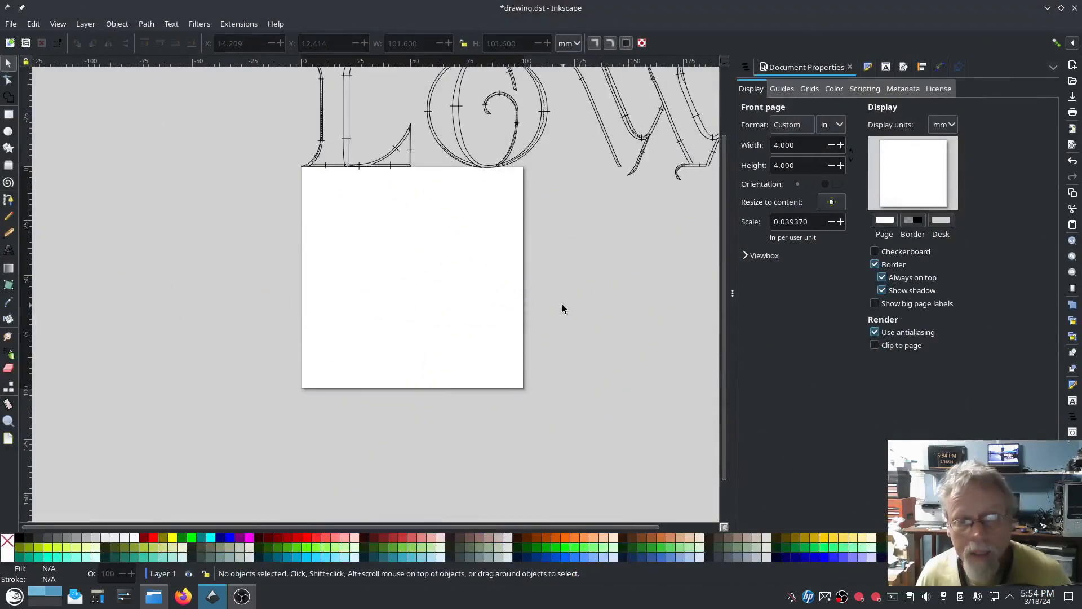
Reopen the Low Tech Linux lettering for editing, change its font to Pacificlo and apply it
{"action": "scroll", "coordinate": [566, 289], "scroll_direction": "down", "scroll_amount": 5}
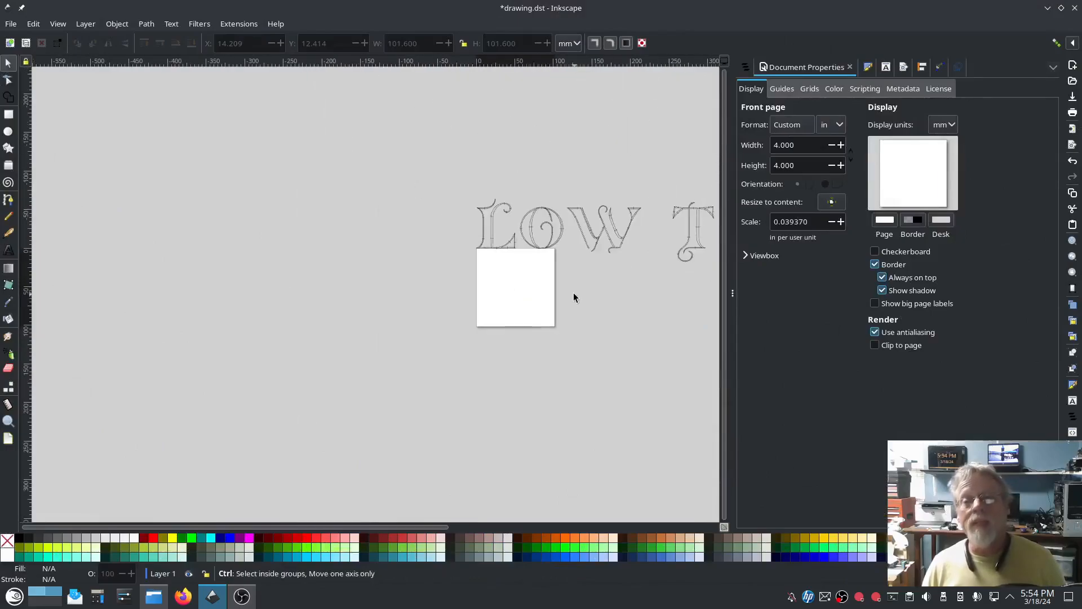
{"action": "left_click_drag", "start_coordinate": [604, 296], "coordinate": [363, 294]}
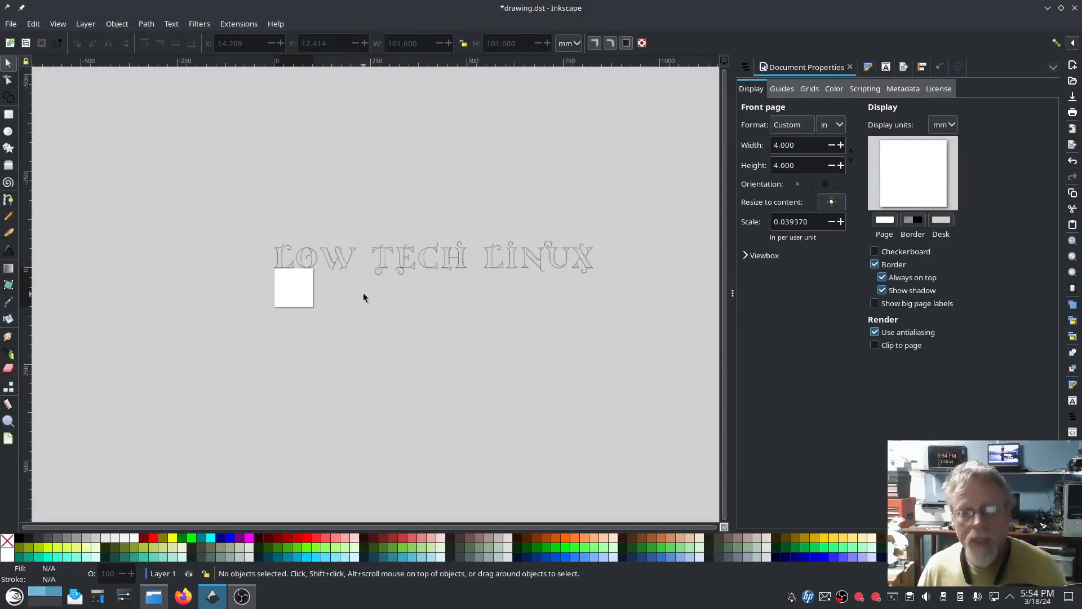
{"action": "left_click", "coordinate": [457, 265]}
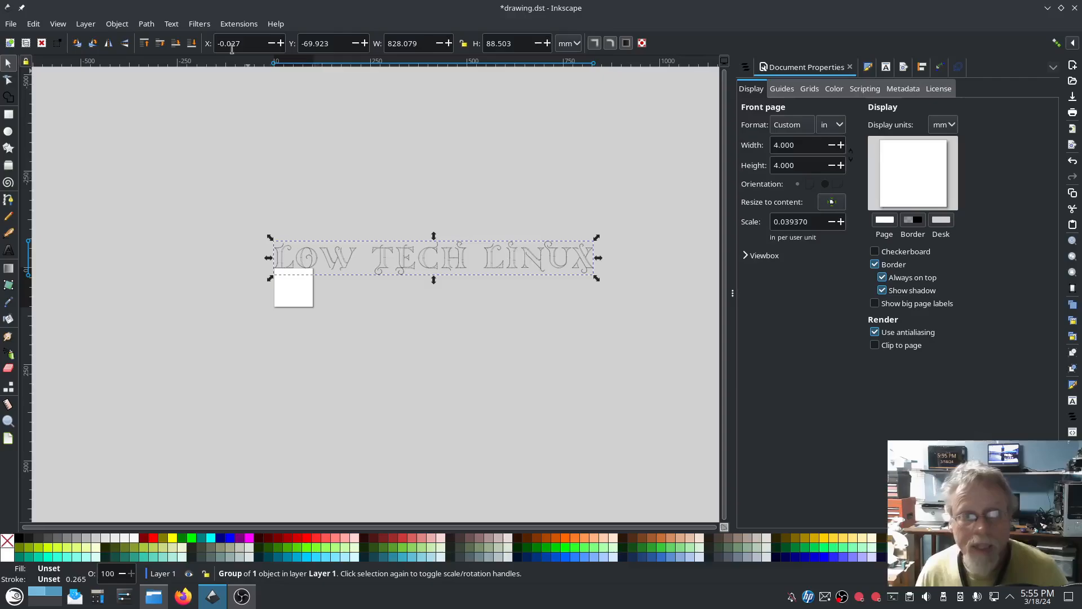
{"action": "left_click", "coordinate": [238, 24]}
{"action": "mouse_move", "coordinate": [260, 170]}
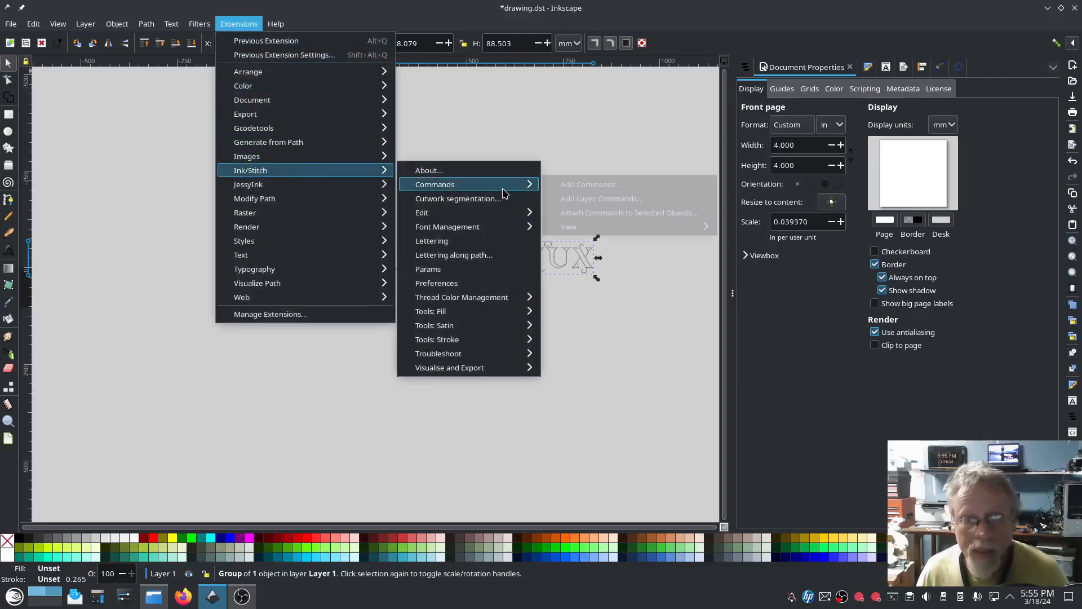
{"action": "left_click", "coordinate": [437, 242]}
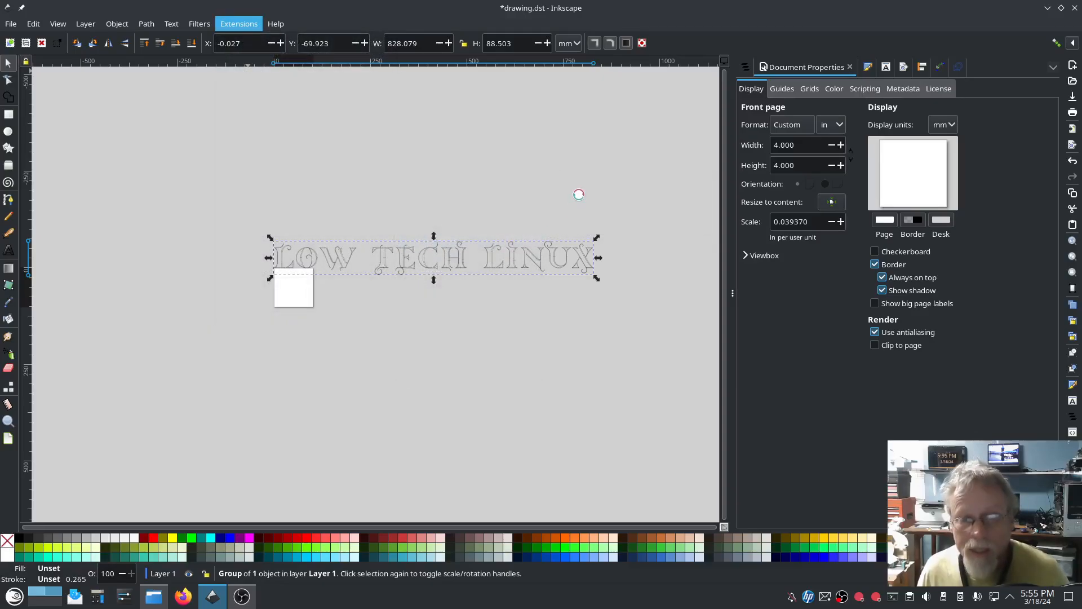
{"action": "mouse_move", "coordinate": [564, 113]}
{"action": "left_mouse_down"}
{"action": "mouse_move", "coordinate": [160, 102]}
{"action": "mouse_move", "coordinate": [186, 101]}
{"action": "left_mouse_up"}
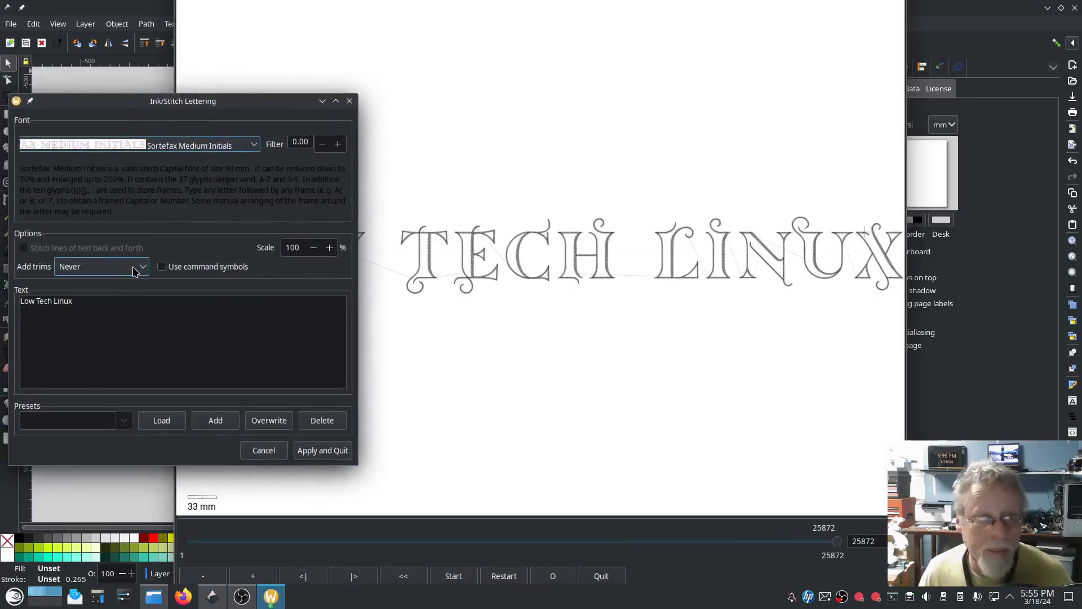
{"action": "left_click", "coordinate": [247, 145]}
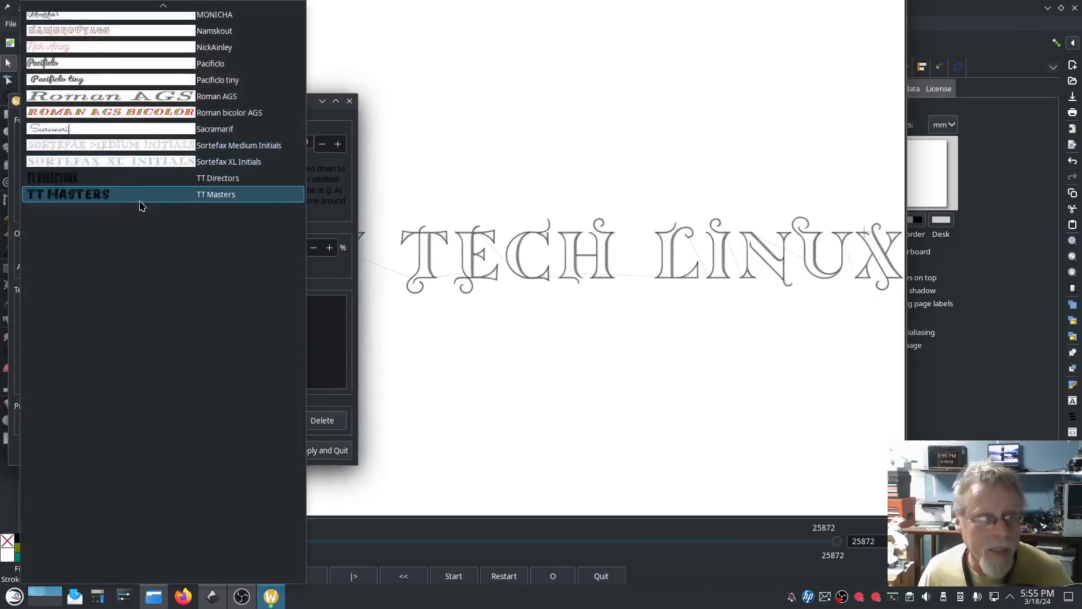
{"action": "scroll", "coordinate": [140, 200], "scroll_direction": "up", "scroll_amount": 1}
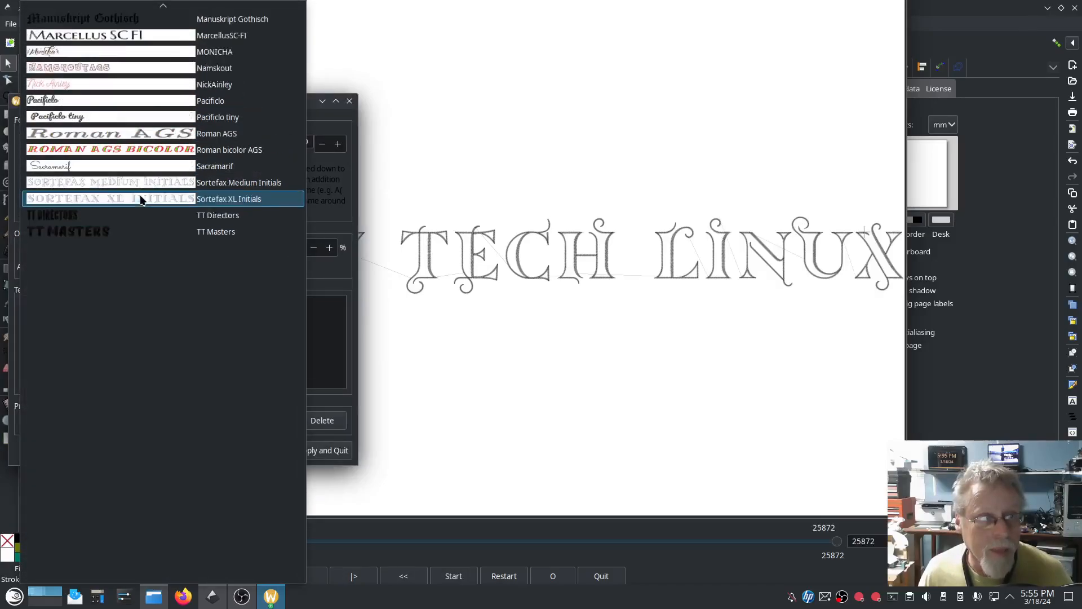
{"action": "left_click", "coordinate": [115, 100]}
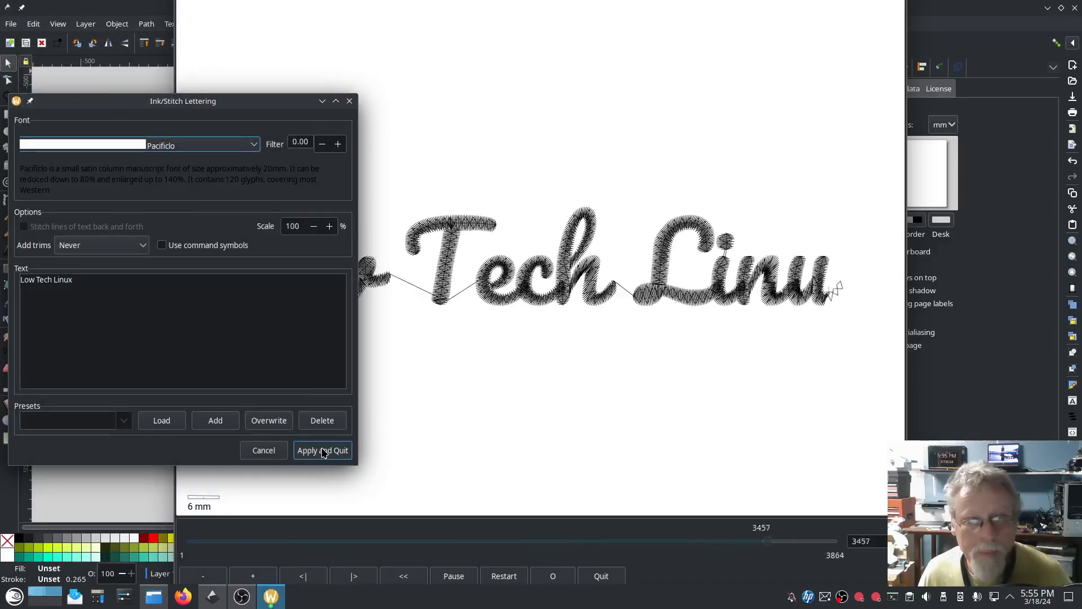
{"action": "left_click", "coordinate": [323, 451]}
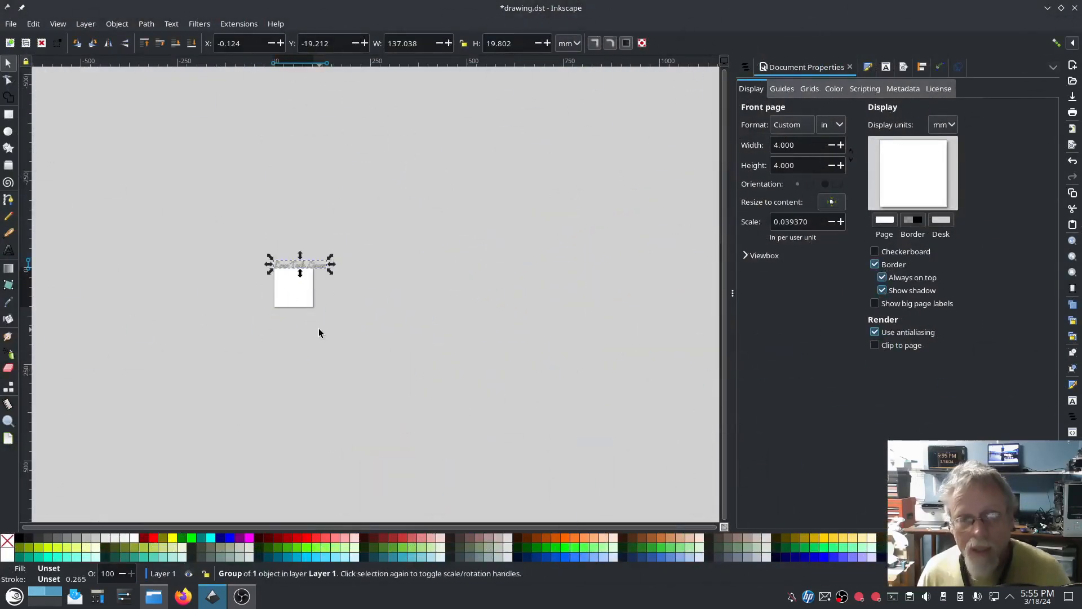
Move the lettering down onto the page, to about X -5 mm and Y 35 mm
{"action": "scroll", "coordinate": [289, 279], "scroll_direction": "up", "scroll_amount": 6}
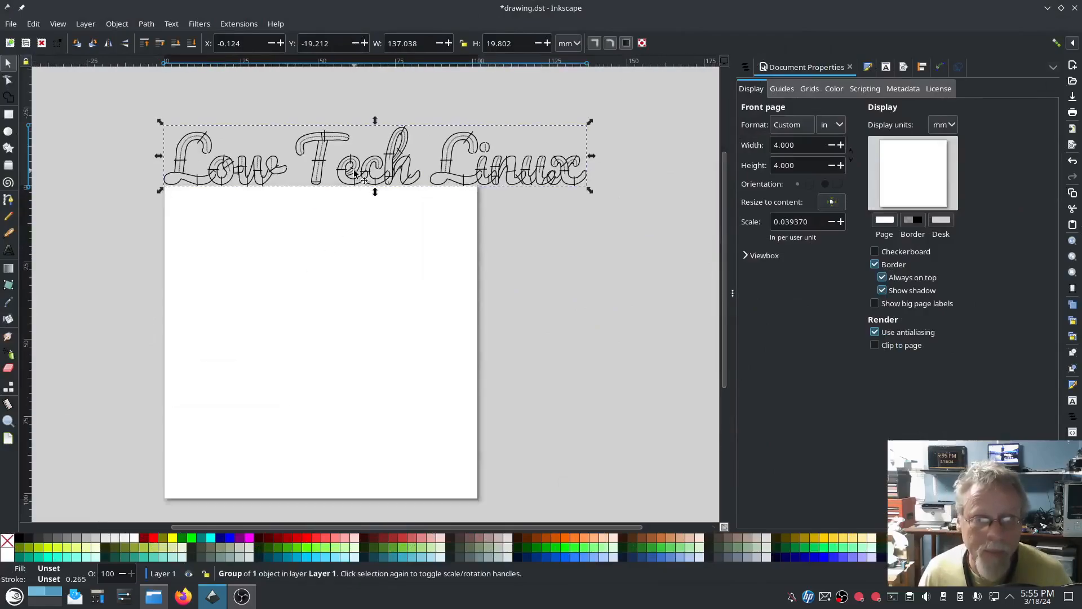
{"action": "left_click_drag", "start_coordinate": [355, 173], "coordinate": [337, 343]}
{"action": "scroll", "coordinate": [337, 344], "scroll_direction": "up", "scroll_amount": 1}
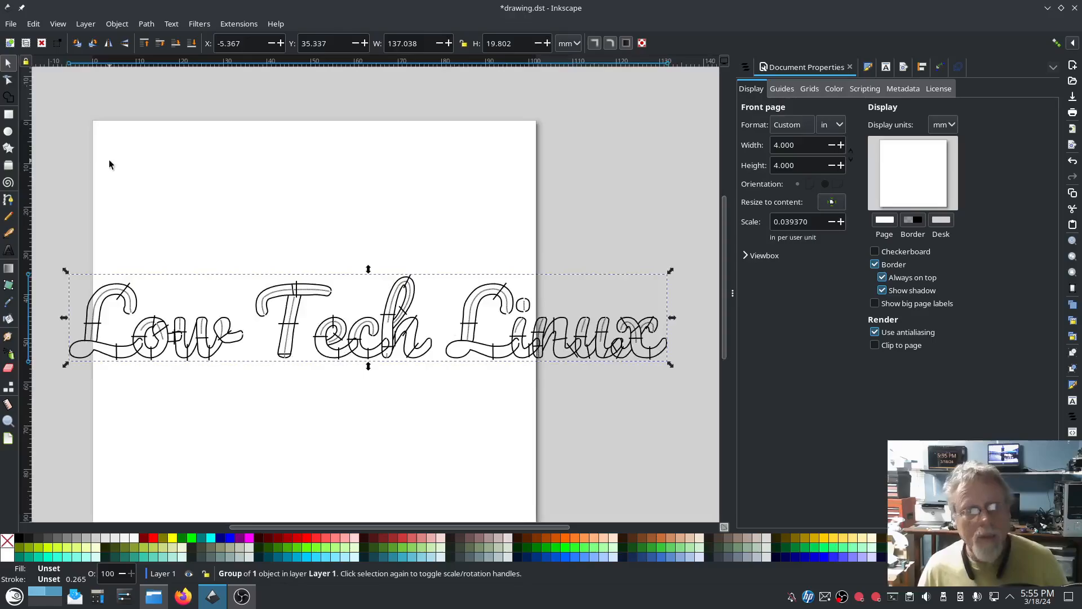
Save the lettering over the existing drawing.dst in the temp folder, and switch to the file manager to reopen that file in Inkscape
{"action": "left_click", "coordinate": [13, 24]}
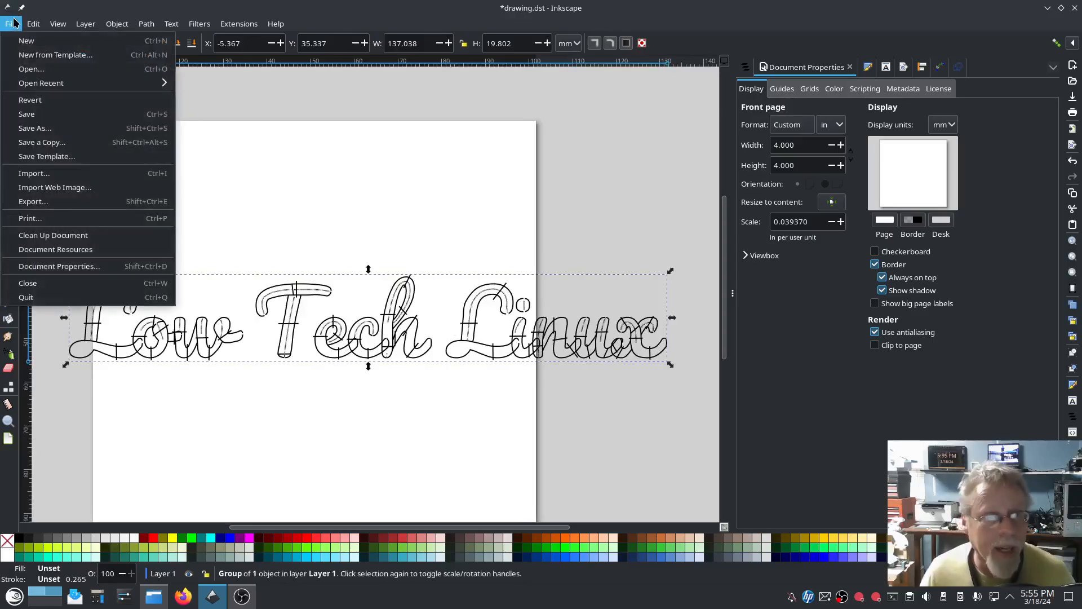
{"action": "left_click", "coordinate": [43, 128]}
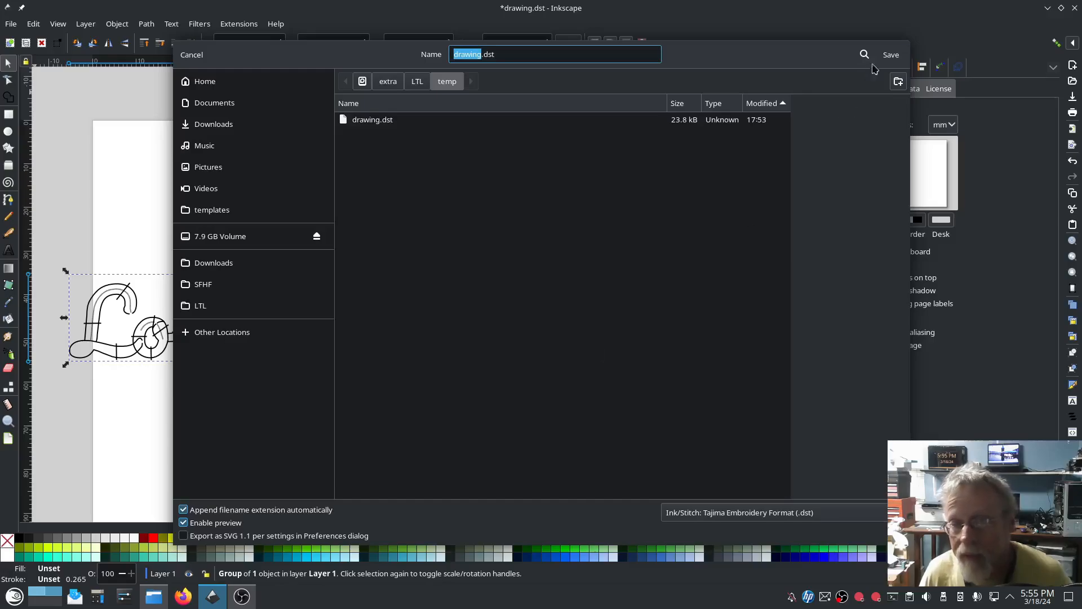
{"action": "left_click", "coordinate": [892, 54]}
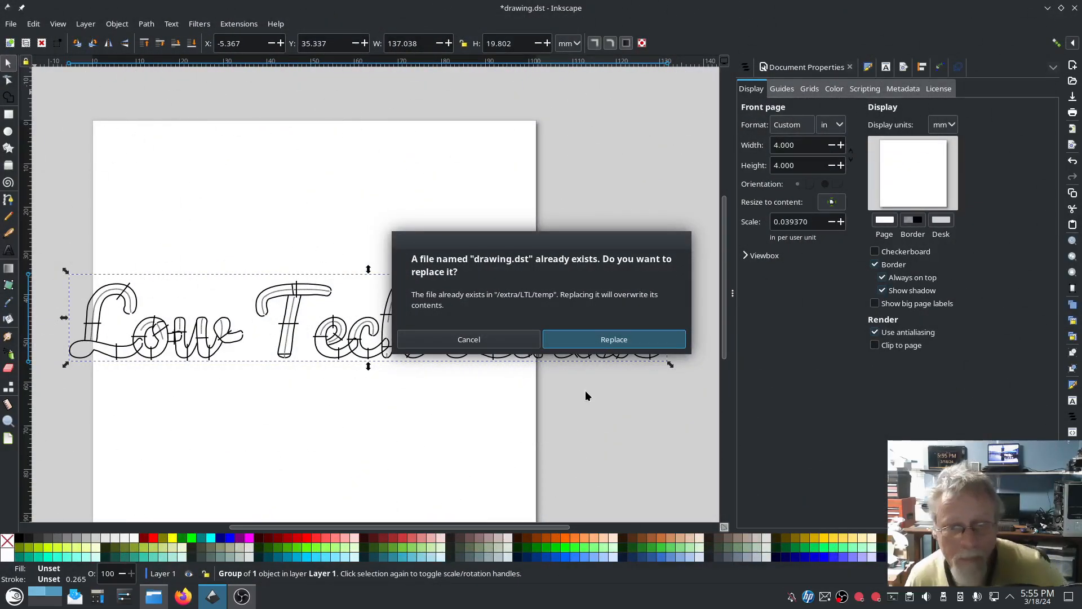
{"action": "key", "text": "Return"}
{"action": "left_click", "coordinate": [153, 596]}
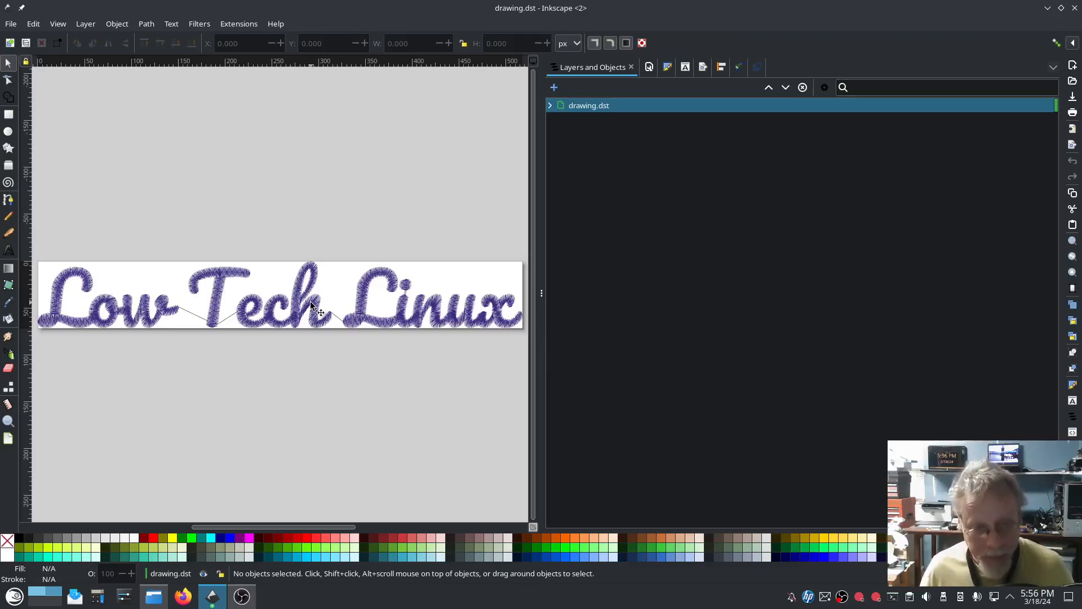
Show the path nodes of the reopened lettering and examine the individual stitch points of the letter L up close
{"action": "left_click", "coordinate": [7, 81]}
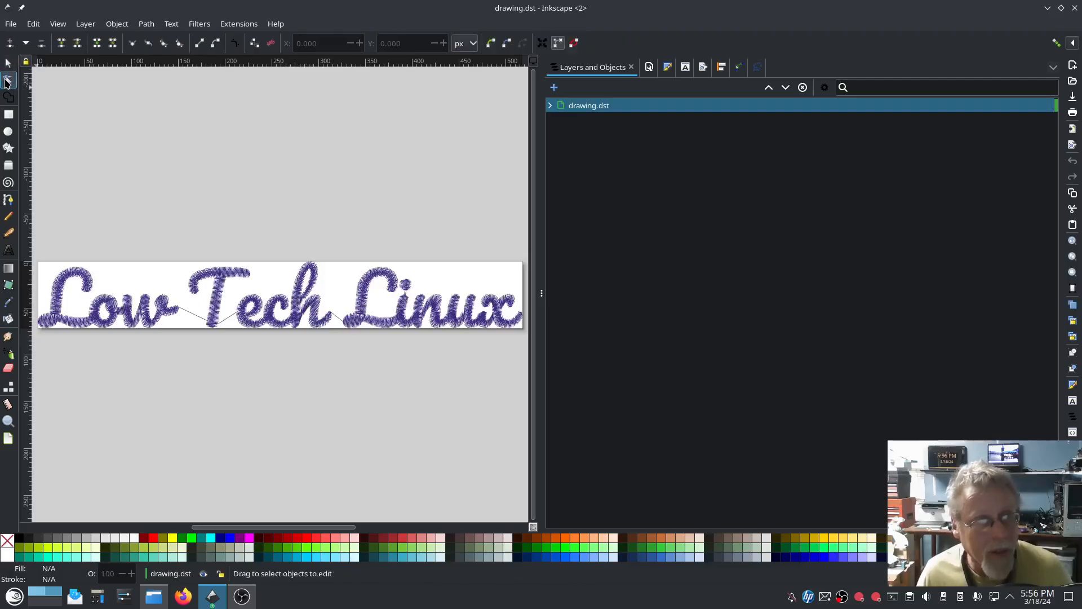
{"action": "left_click", "coordinate": [97, 313]}
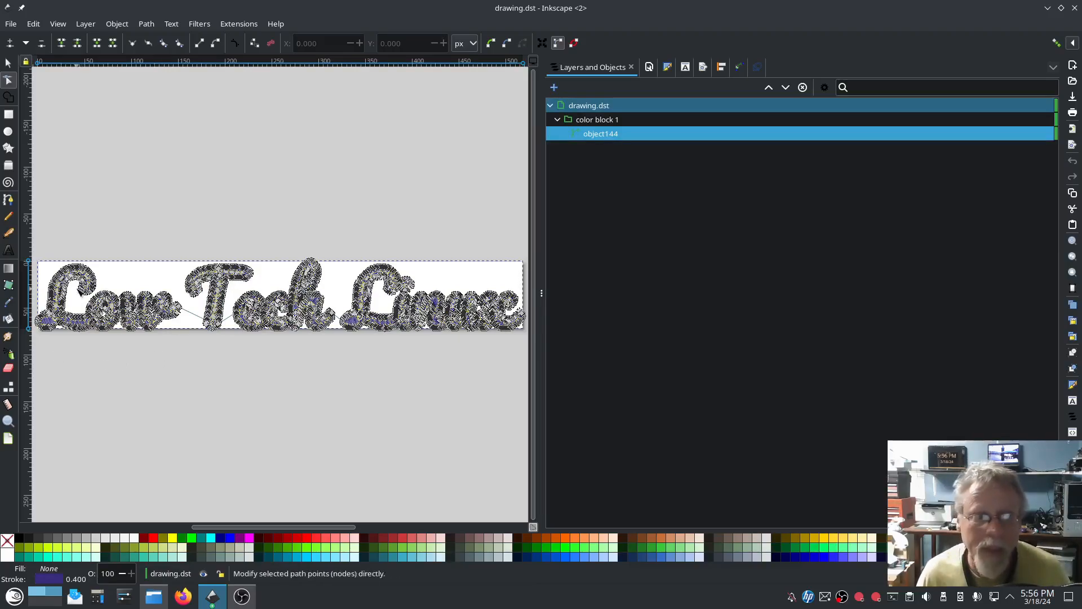
{"action": "scroll", "coordinate": [162, 350], "scroll_direction": "up", "scroll_amount": 8}
{"action": "scroll", "coordinate": [97, 290], "scroll_direction": "up", "scroll_amount": 2}
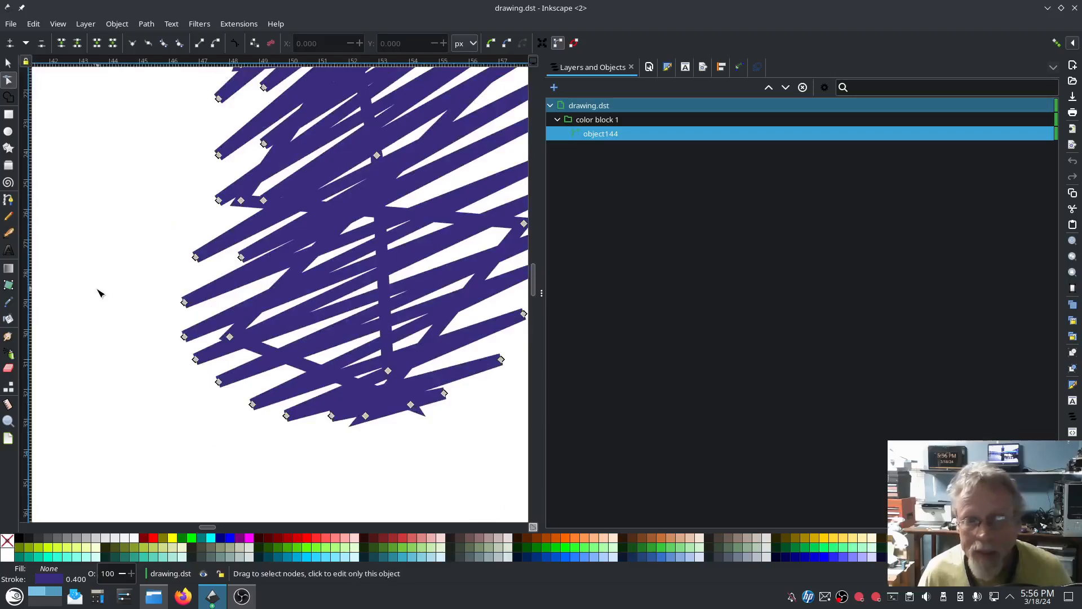
{"action": "scroll", "coordinate": [103, 290], "scroll_direction": "down", "scroll_amount": 2}
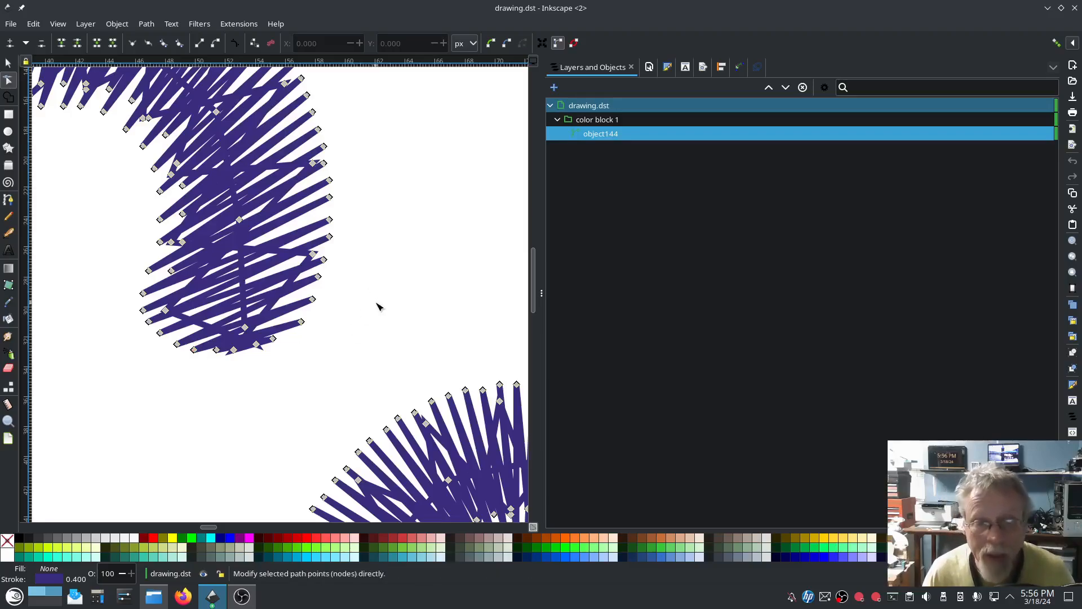
{"action": "scroll", "coordinate": [366, 299], "scroll_direction": "down", "scroll_amount": 2, "text": "ctrl"}
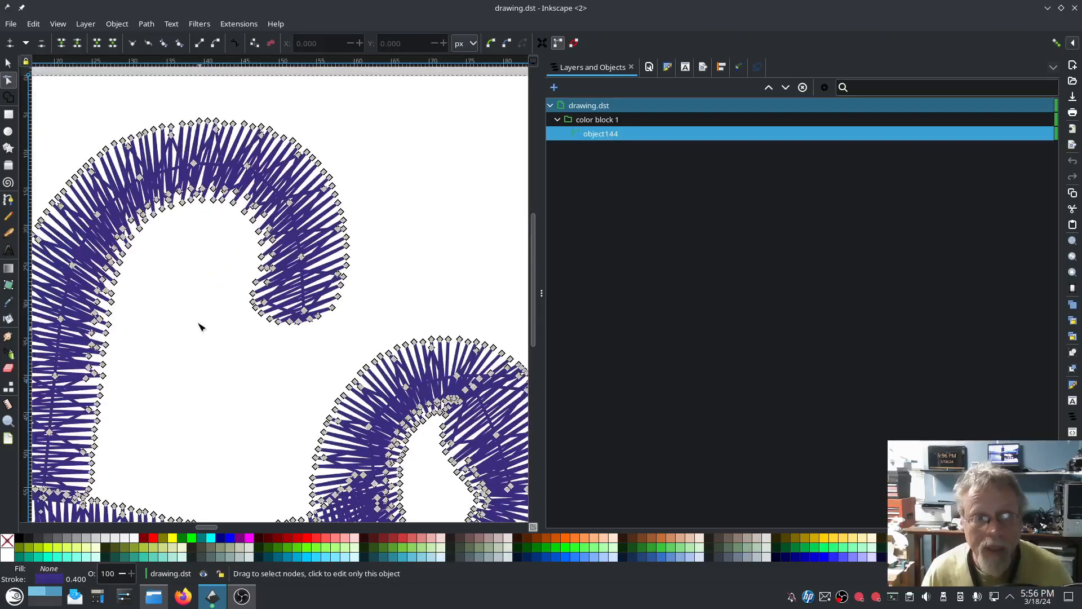
{"action": "left_click_drag", "start_coordinate": [194, 304], "coordinate": [331, 258]}
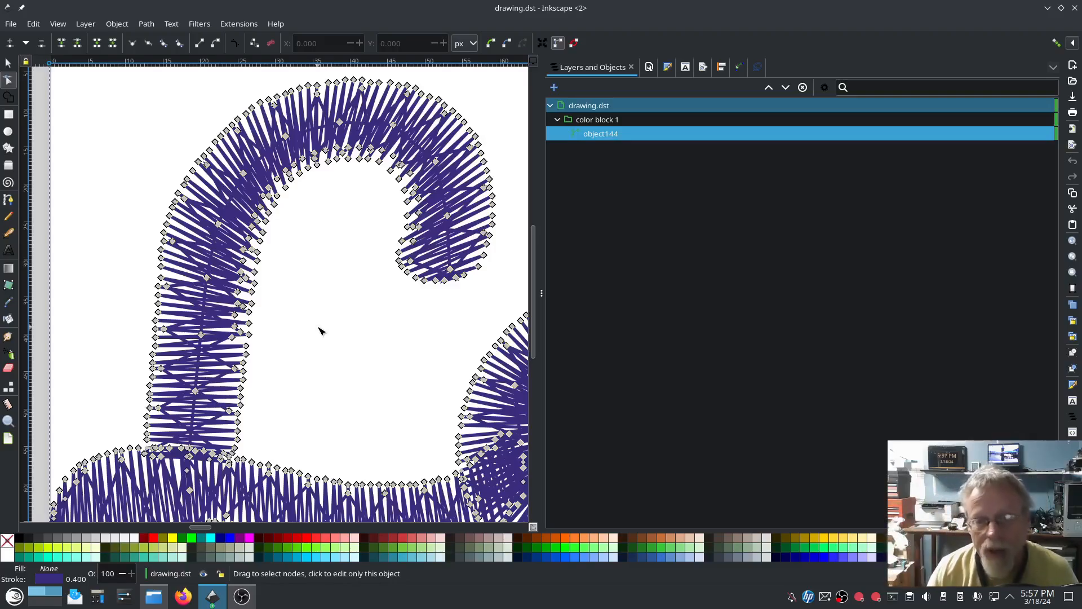
{"action": "scroll", "coordinate": [327, 333], "scroll_direction": "down", "scroll_amount": 3}
{"action": "scroll", "coordinate": [333, 338], "scroll_direction": "up", "scroll_amount": 1}
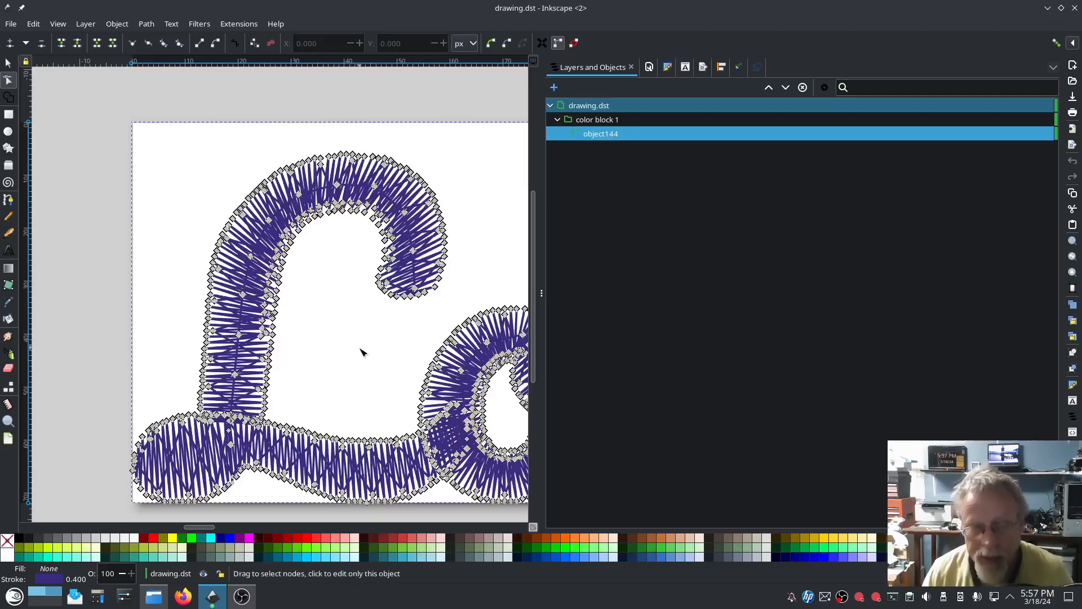
{"action": "scroll", "coordinate": [363, 353], "scroll_direction": "down", "scroll_amount": 1}
{"action": "left_click", "coordinate": [8, 65]}
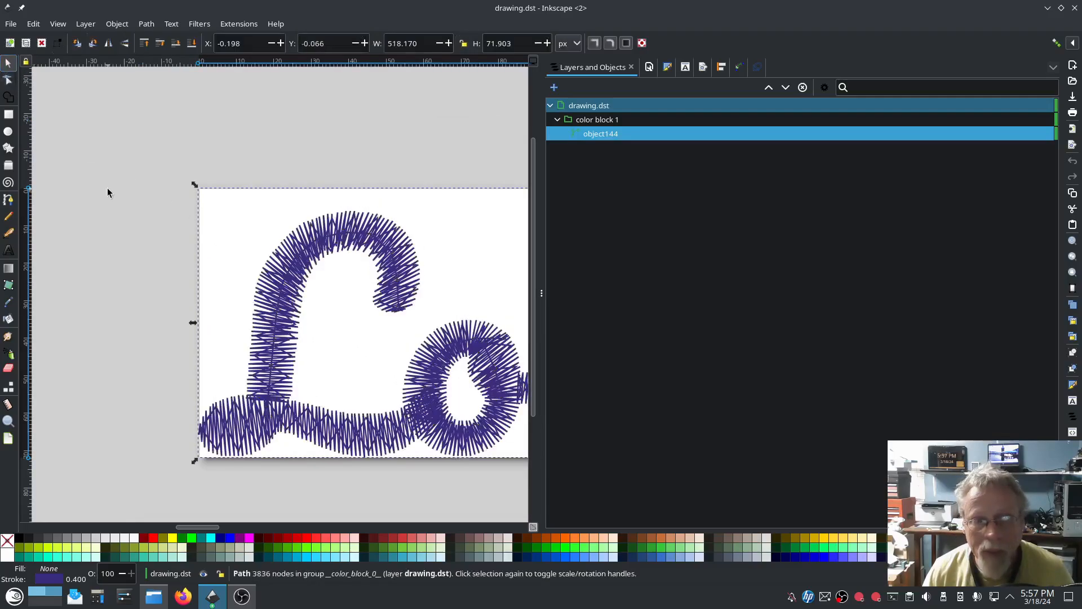
Deselect the stitch path and pick the letter L on the page to check whether single letters can be selected separately
{"action": "left_click", "coordinate": [122, 206]}
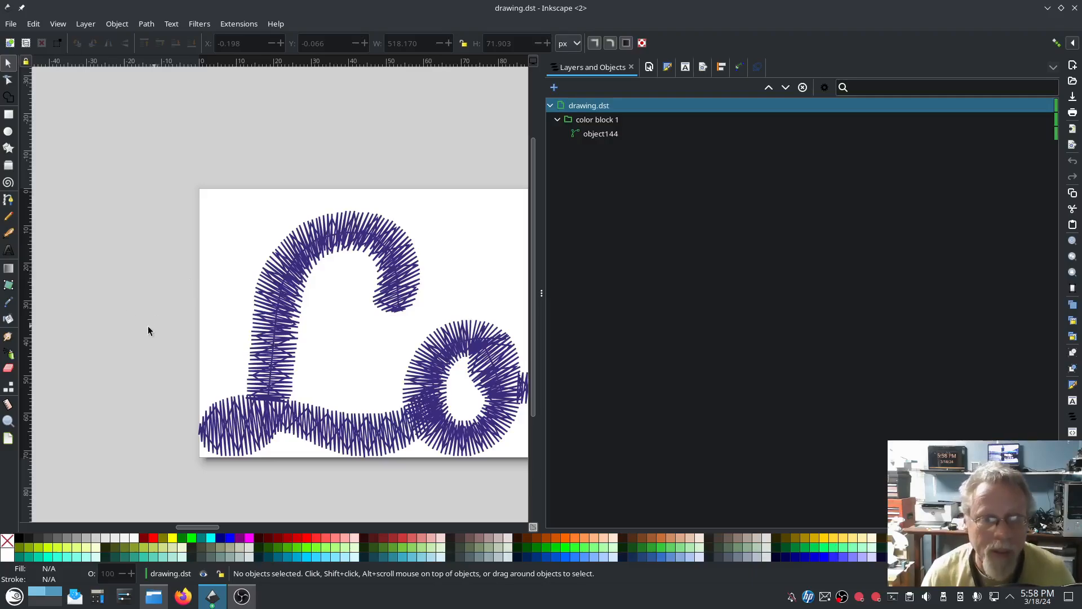
{"action": "scroll", "coordinate": [126, 304], "scroll_direction": "down", "scroll_amount": 2}
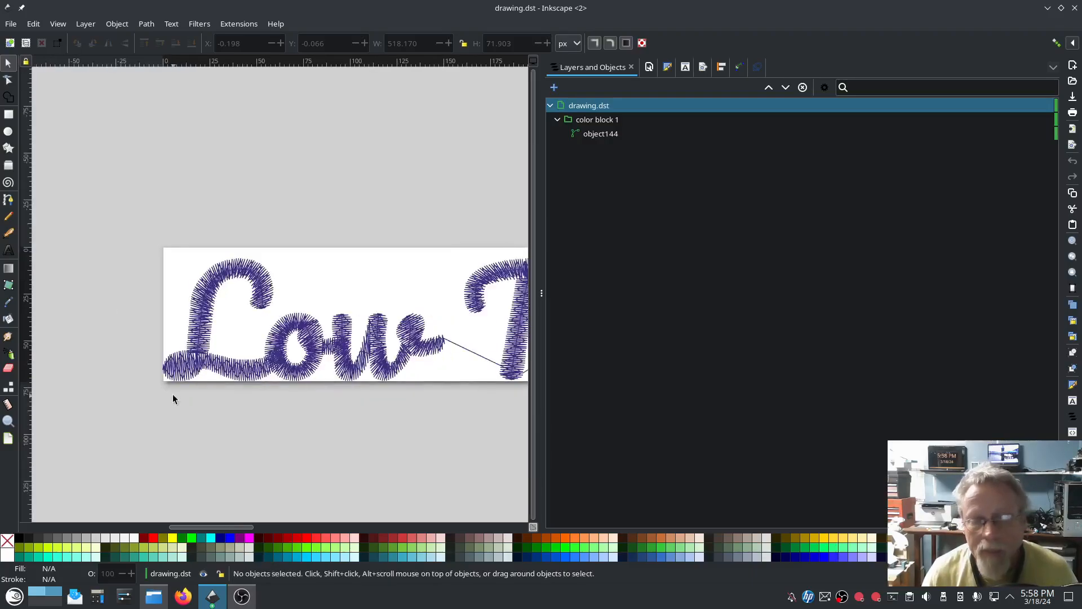
{"action": "scroll", "coordinate": [241, 281], "scroll_direction": "up", "scroll_amount": 3}
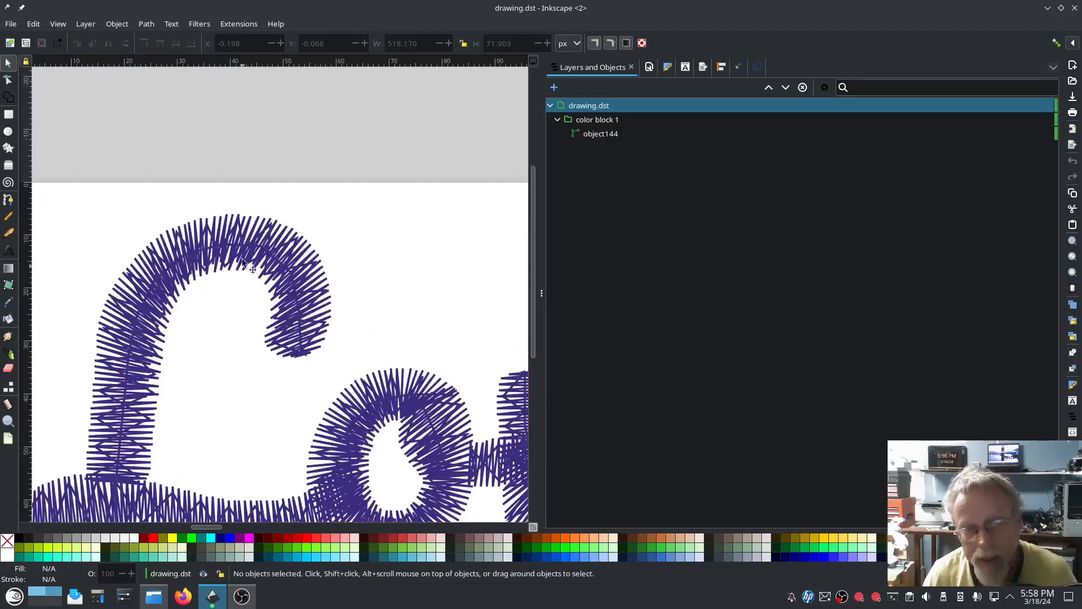
{"action": "left_click", "coordinate": [240, 246]}
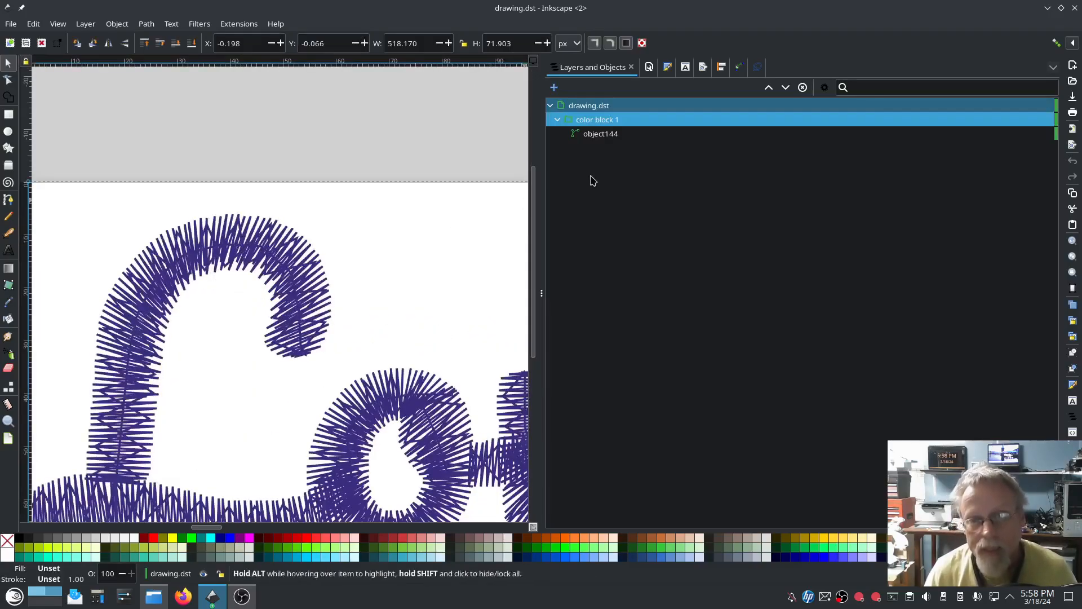
{"action": "left_click", "coordinate": [597, 135]}
{"action": "left_click", "coordinate": [309, 272]}
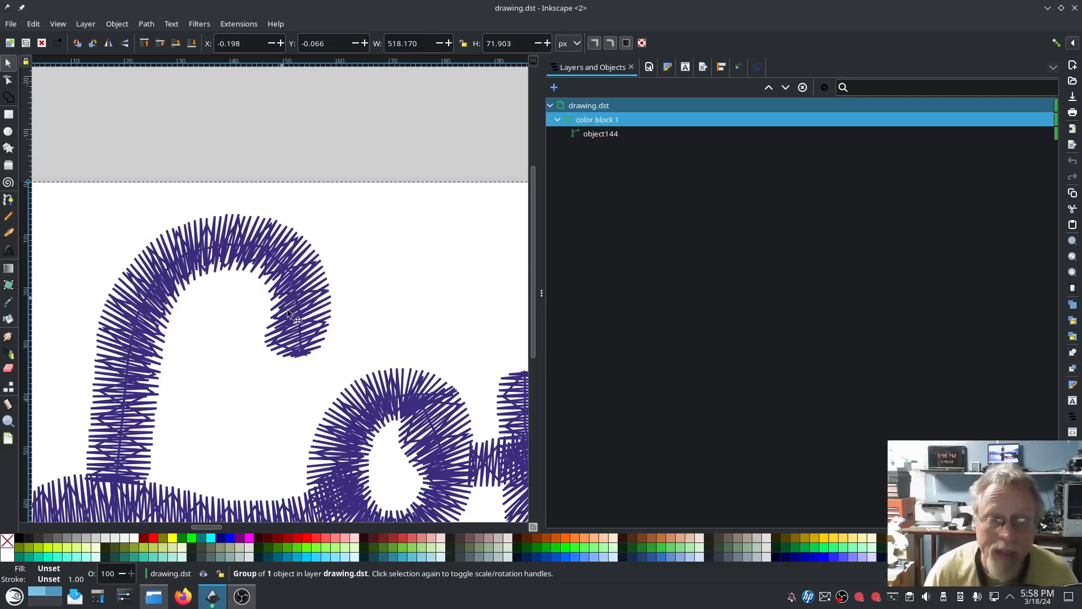
{"action": "scroll", "coordinate": [323, 401], "scroll_direction": "down", "scroll_amount": 1, "text": "ctrl"}
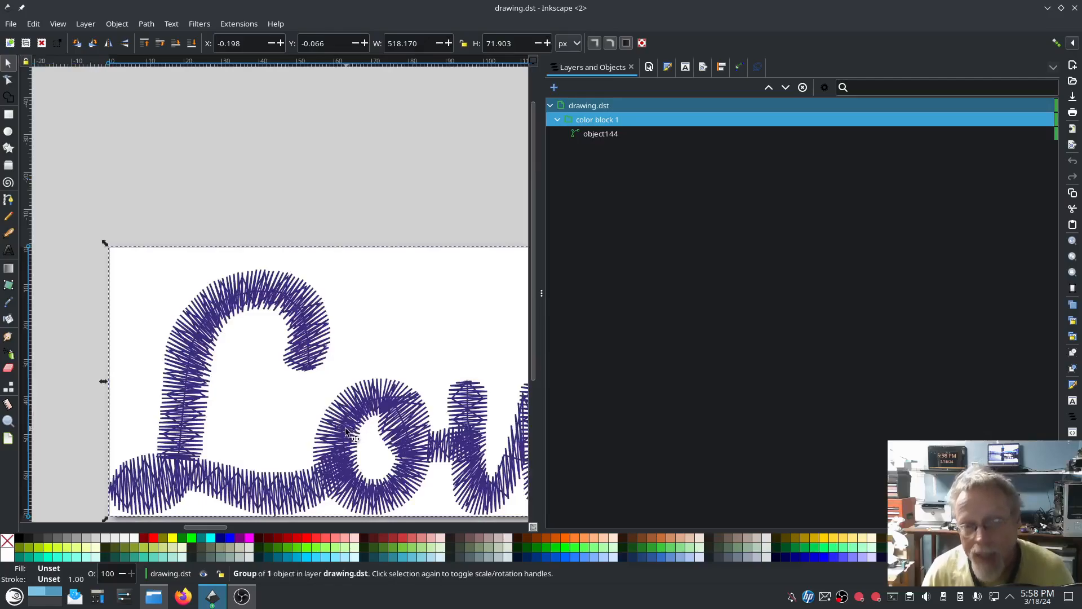
Attach only the Ink/Stitch command Satin cut point to the color block 1 group, with Trim thread after sewing this object turned off
{"action": "left_click", "coordinate": [237, 25]}
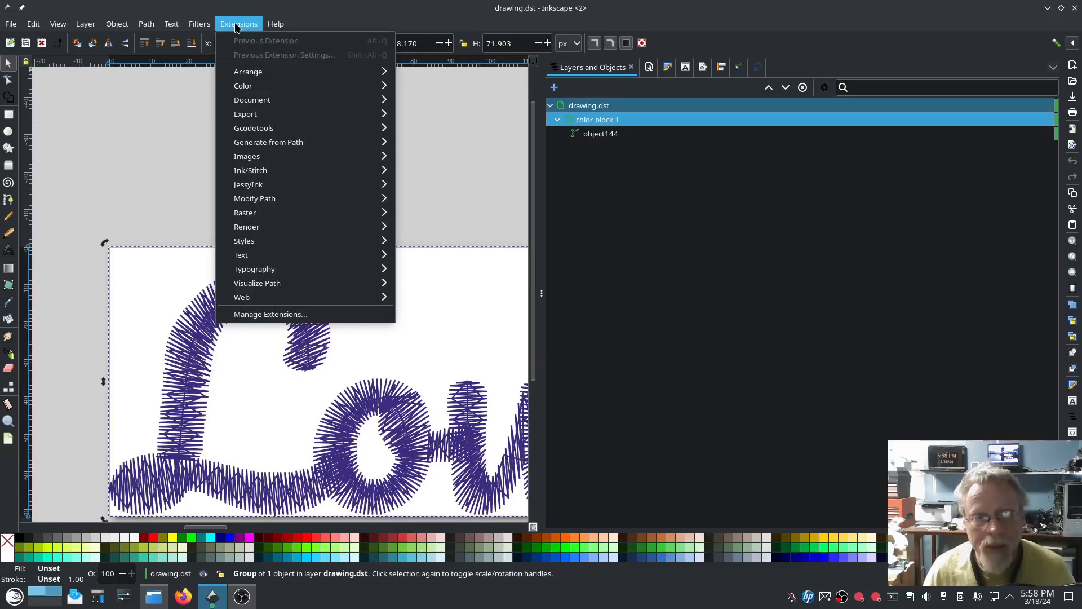
{"action": "mouse_move", "coordinate": [338, 170]}
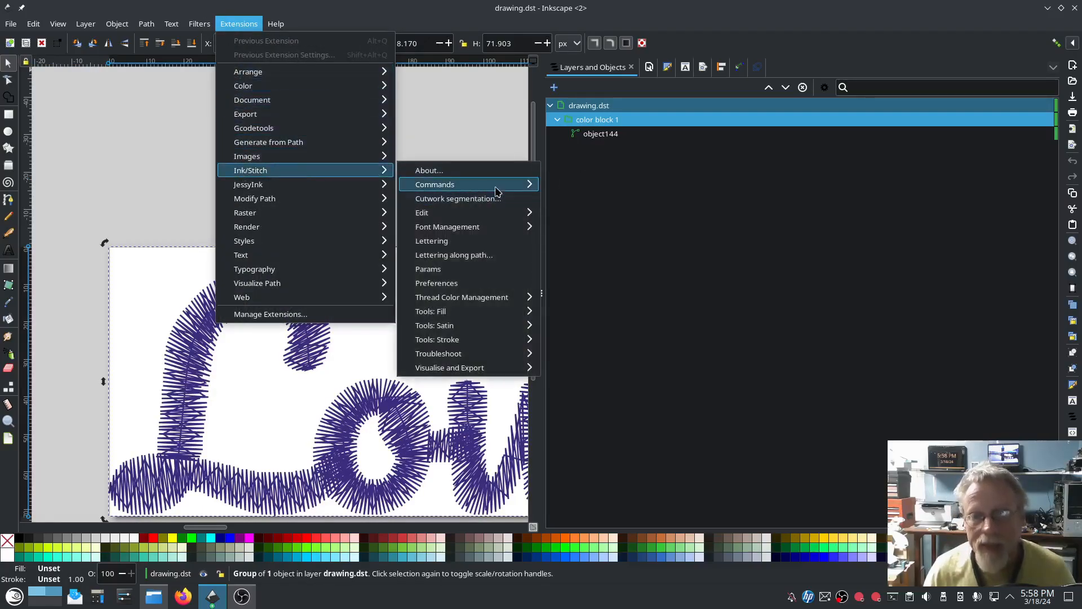
{"action": "mouse_move", "coordinate": [496, 190]}
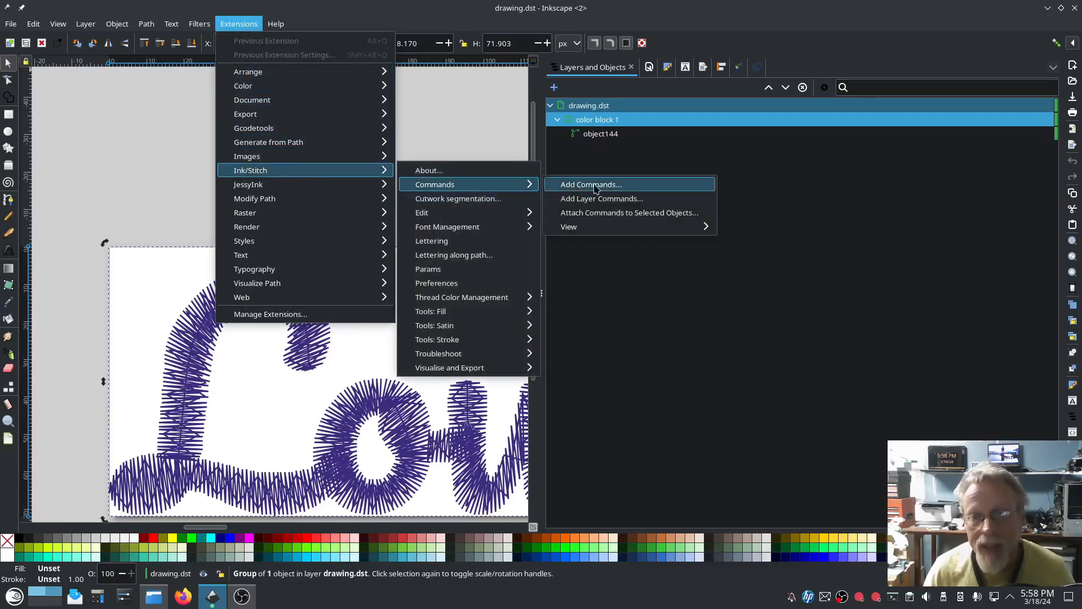
{"action": "left_click", "coordinate": [609, 212]}
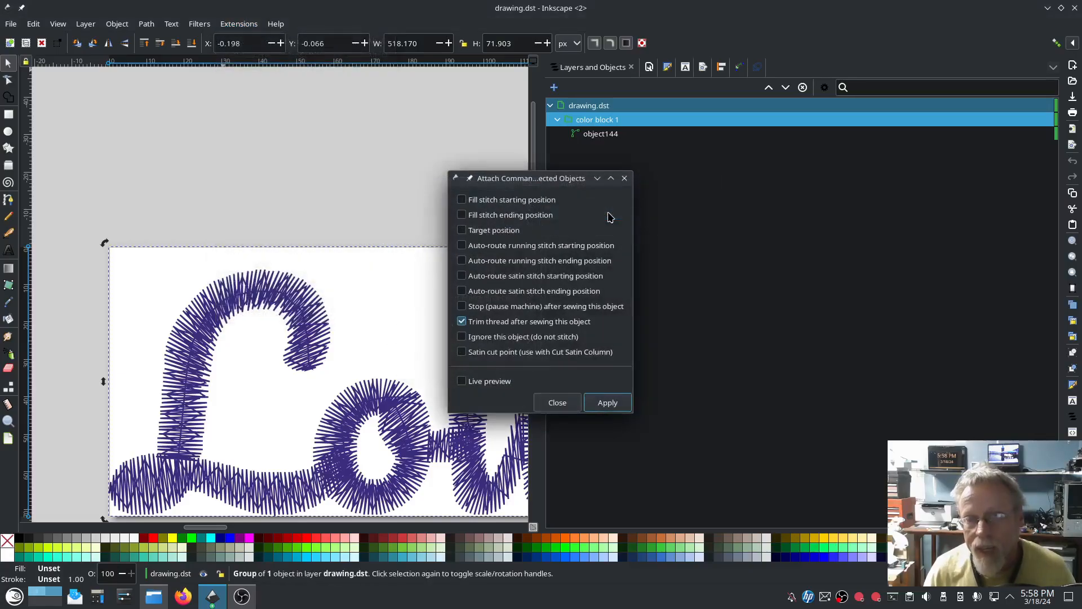
{"action": "left_click", "coordinate": [461, 321]}
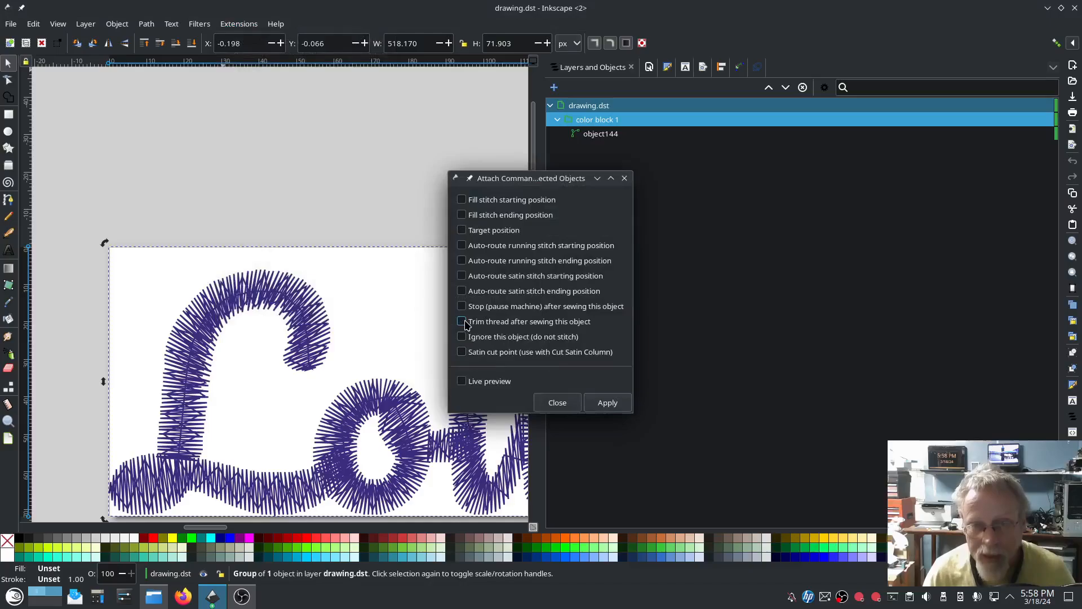
{"action": "left_click", "coordinate": [461, 352]}
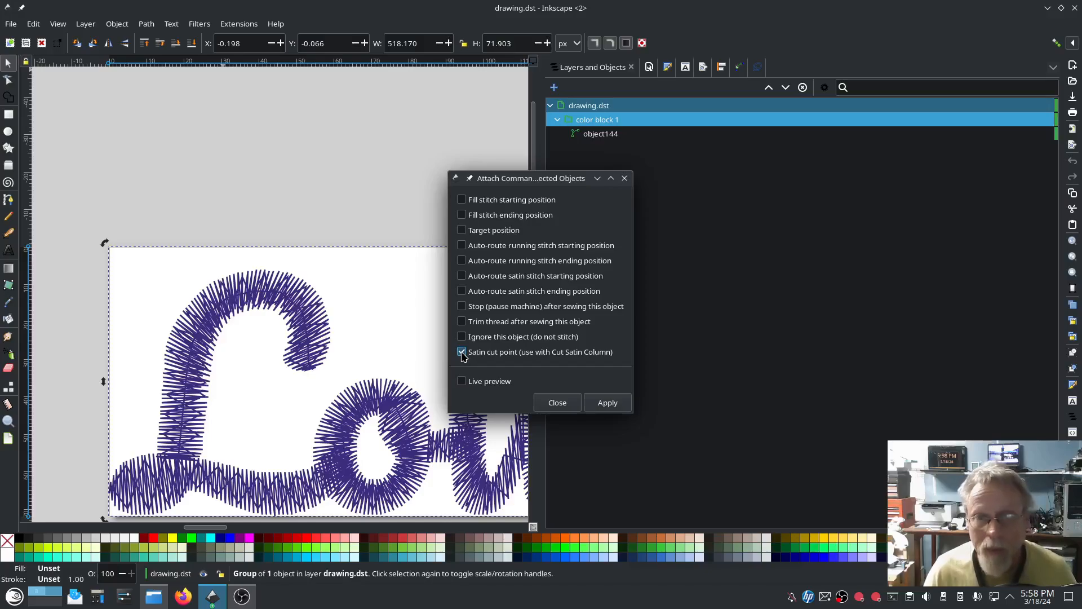
{"action": "left_click", "coordinate": [598, 406]}
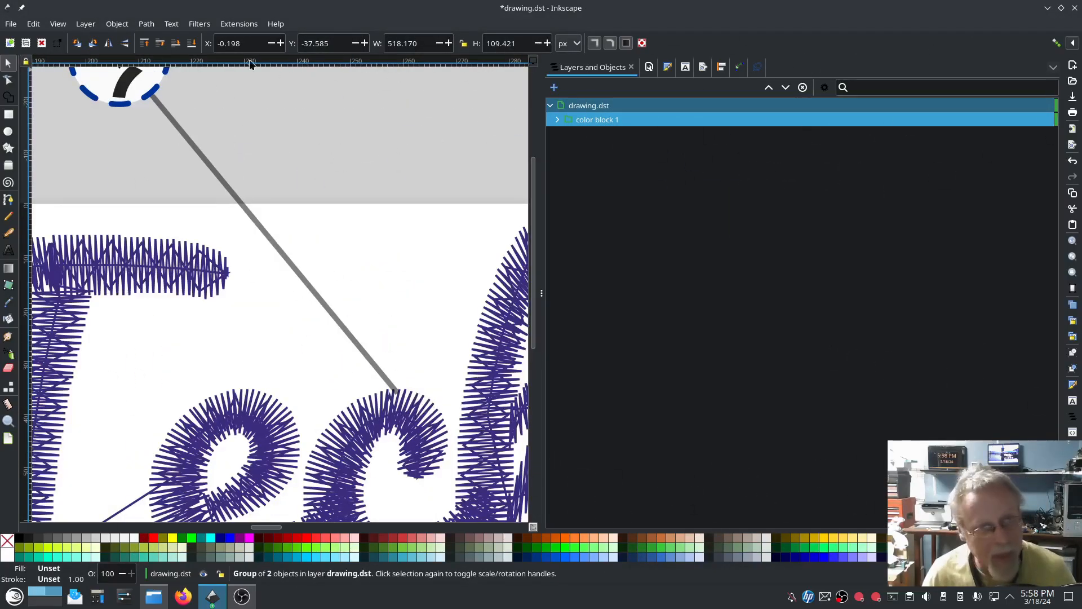
Try to split the color block 1 group with Ink/Stitch's Cut Satin Column tool
{"action": "left_click", "coordinate": [243, 25]}
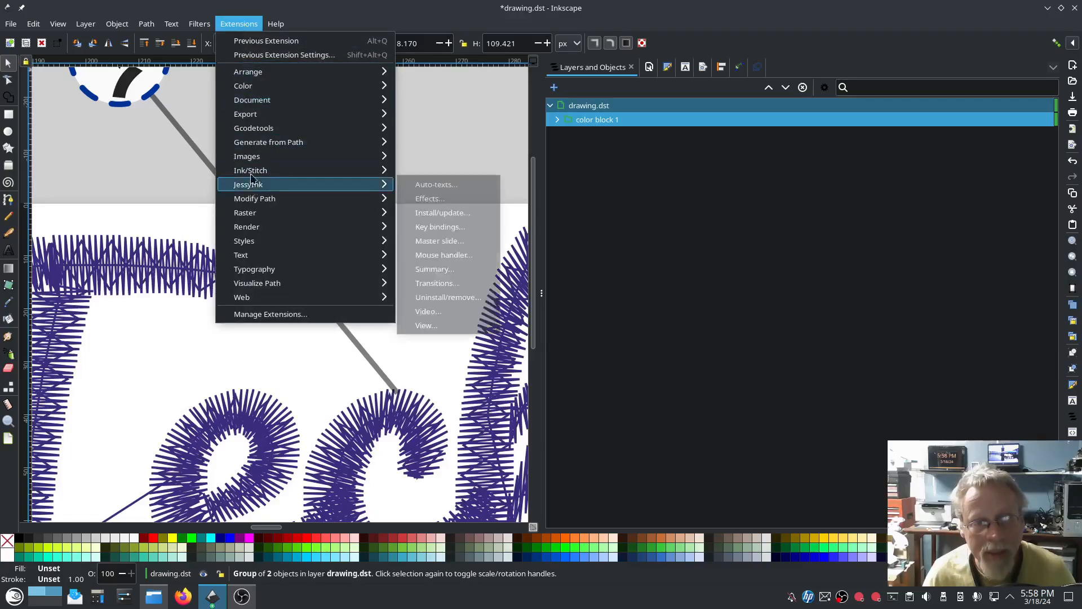
{"action": "mouse_move", "coordinate": [256, 170]}
{"action": "mouse_move", "coordinate": [469, 213]}
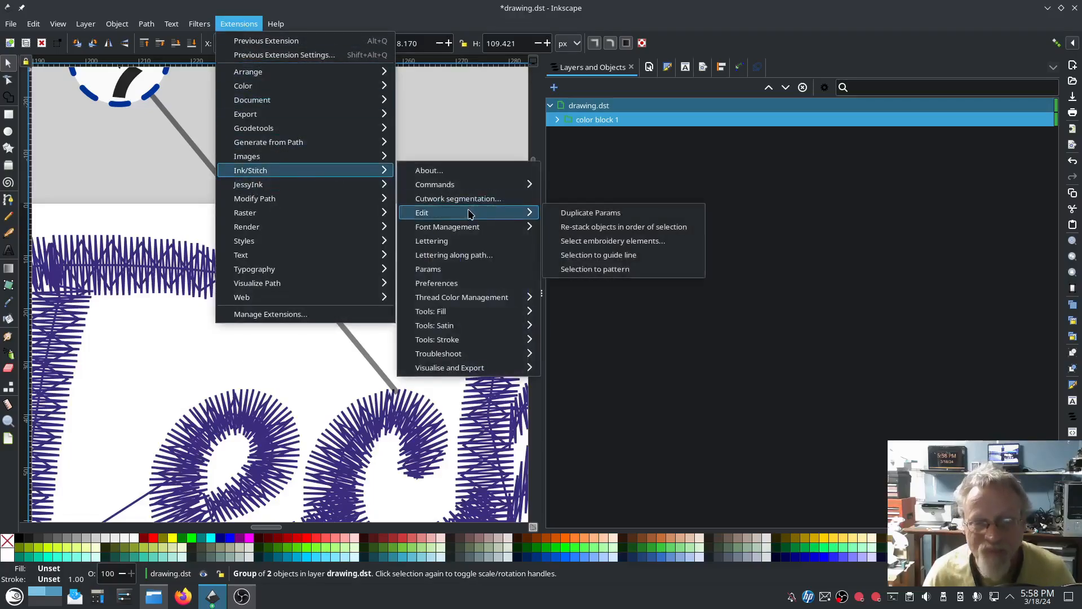
{"action": "mouse_move", "coordinate": [468, 325]}
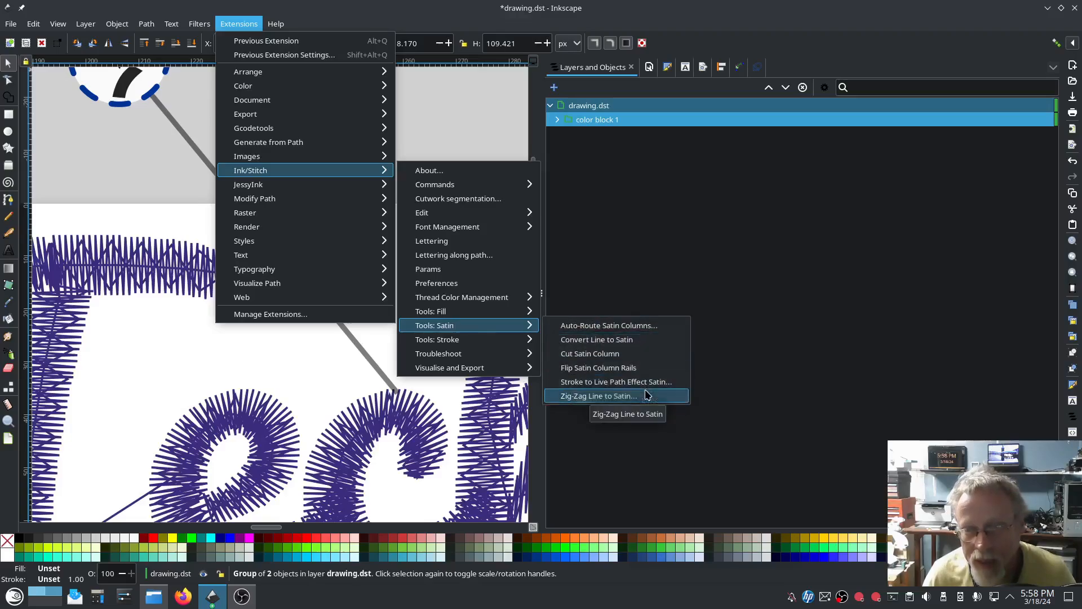
{"action": "left_click", "coordinate": [601, 353]}
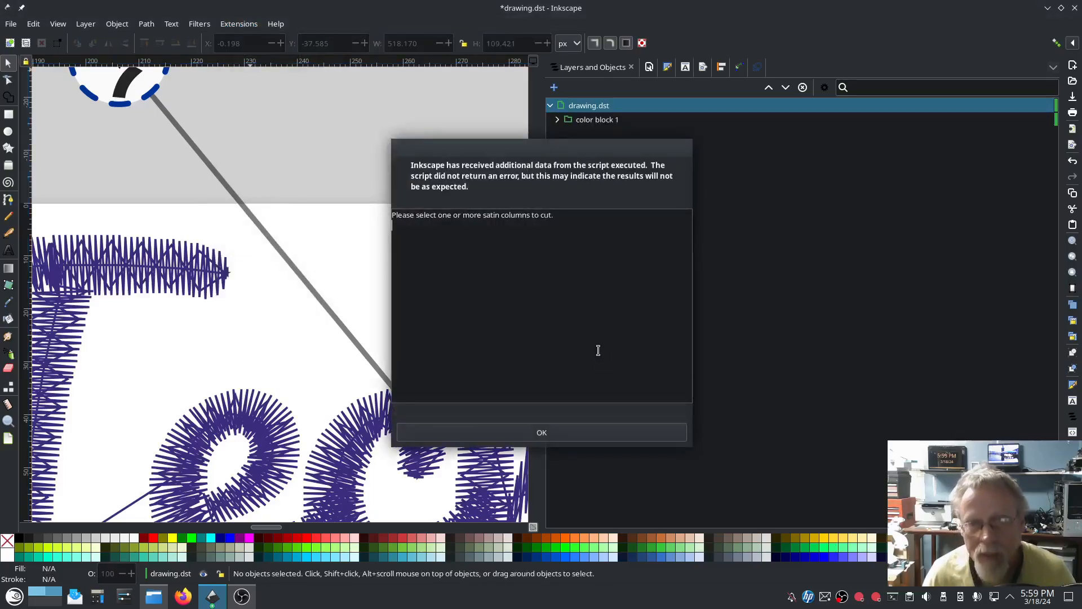
{"action": "left_click", "coordinate": [555, 432]}
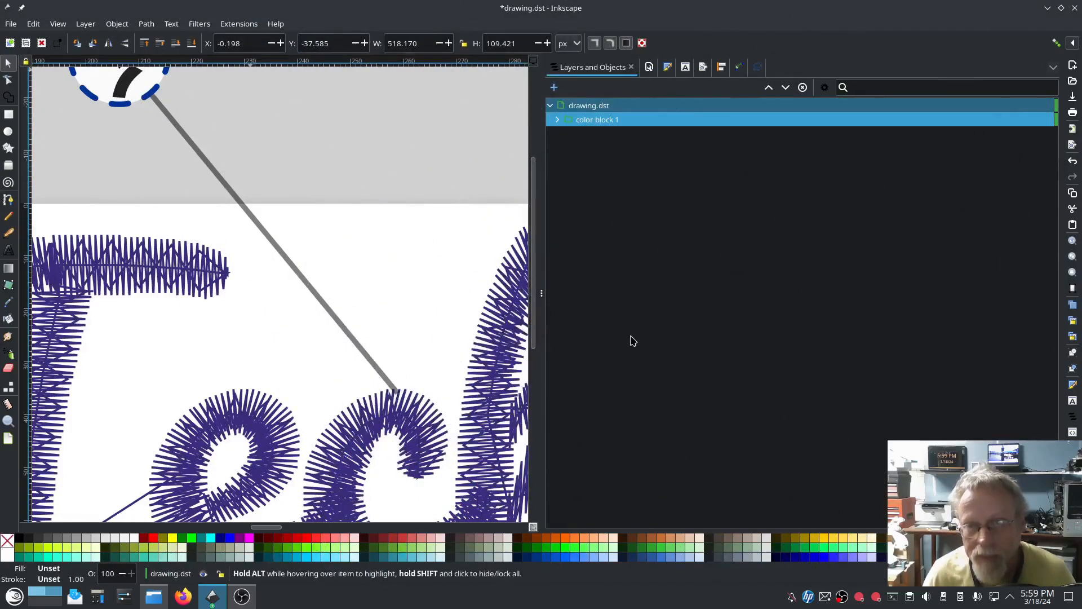
Expand color block 1, select its path object144 and try Cut Satin Column on that path
{"action": "left_click", "coordinate": [608, 120]}
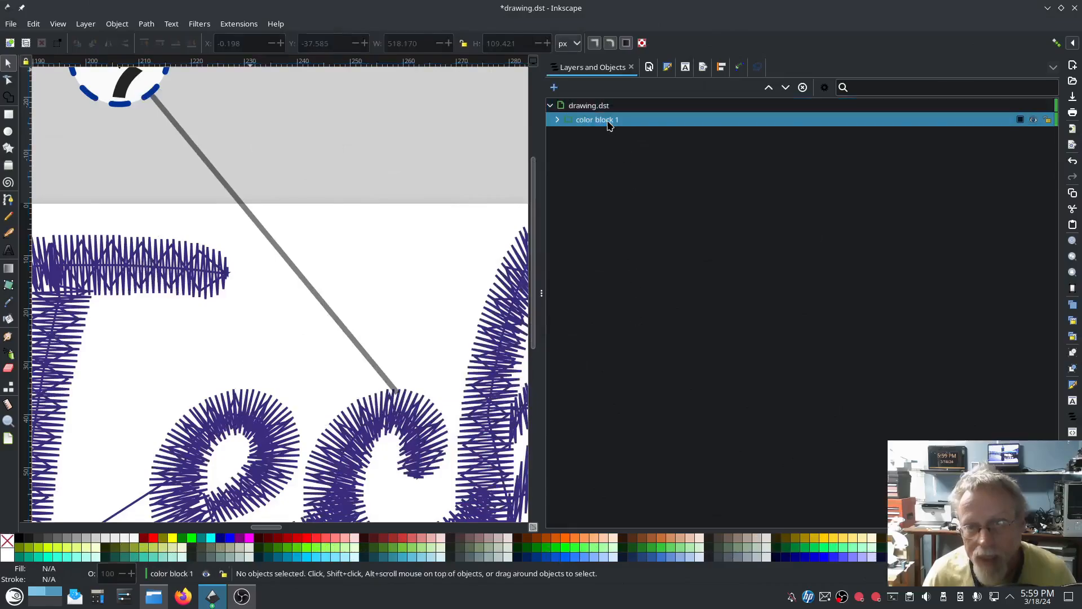
{"action": "left_click", "coordinate": [557, 120]}
{"action": "left_click", "coordinate": [619, 149]}
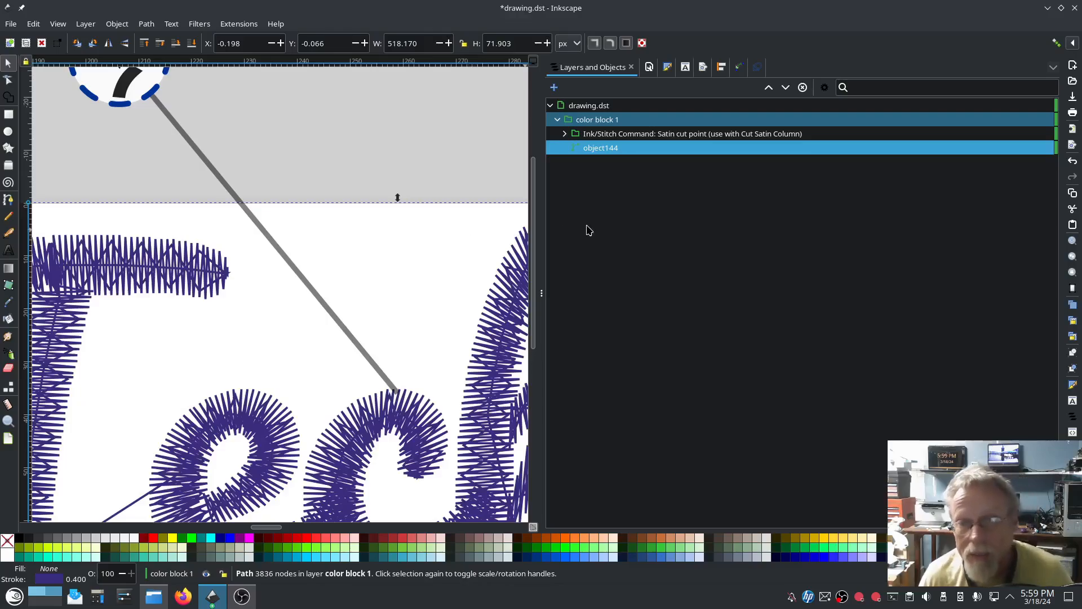
{"action": "left_click", "coordinate": [609, 151]}
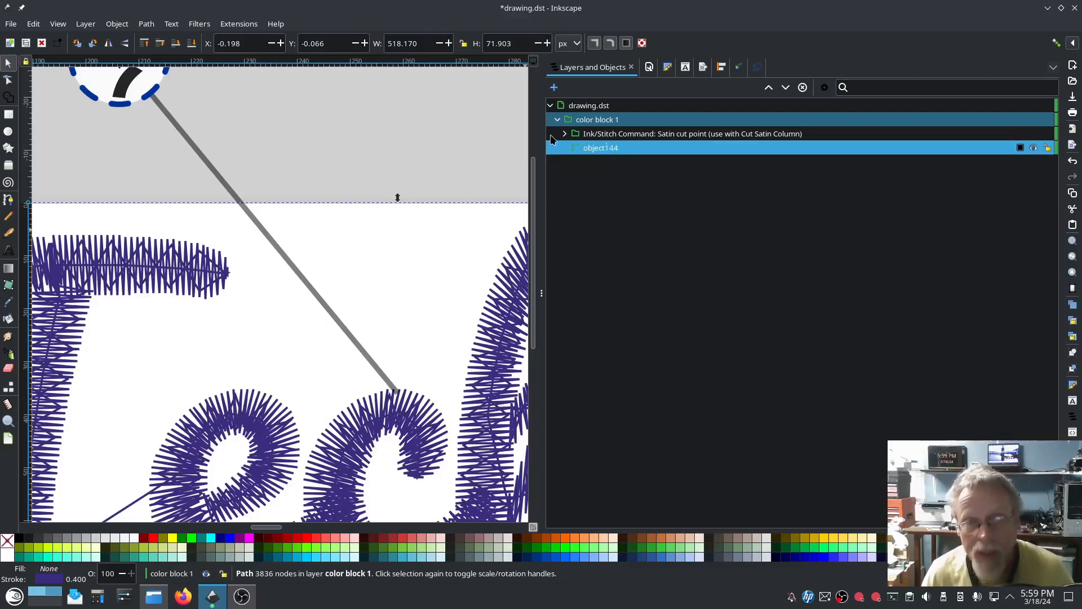
{"action": "left_click", "coordinate": [239, 23]}
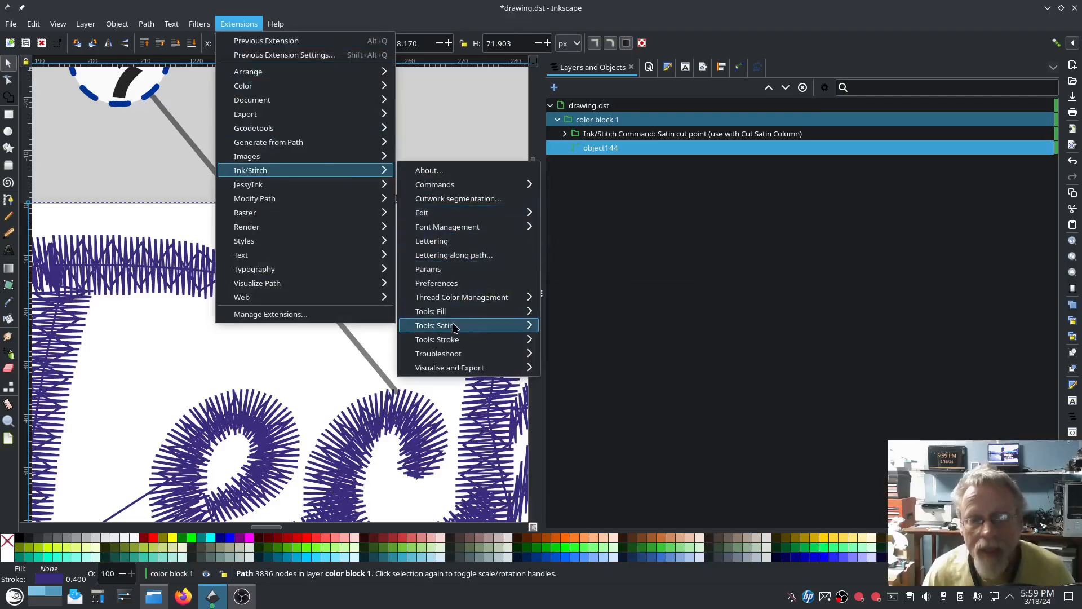
{"action": "mouse_move", "coordinate": [456, 325]}
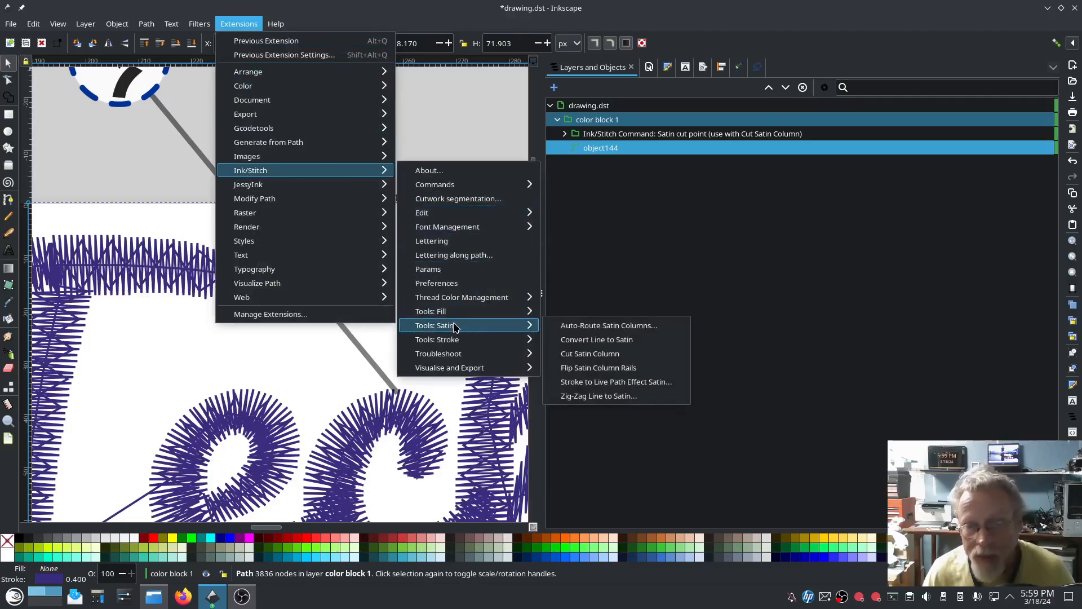
{"action": "left_click", "coordinate": [593, 354]}
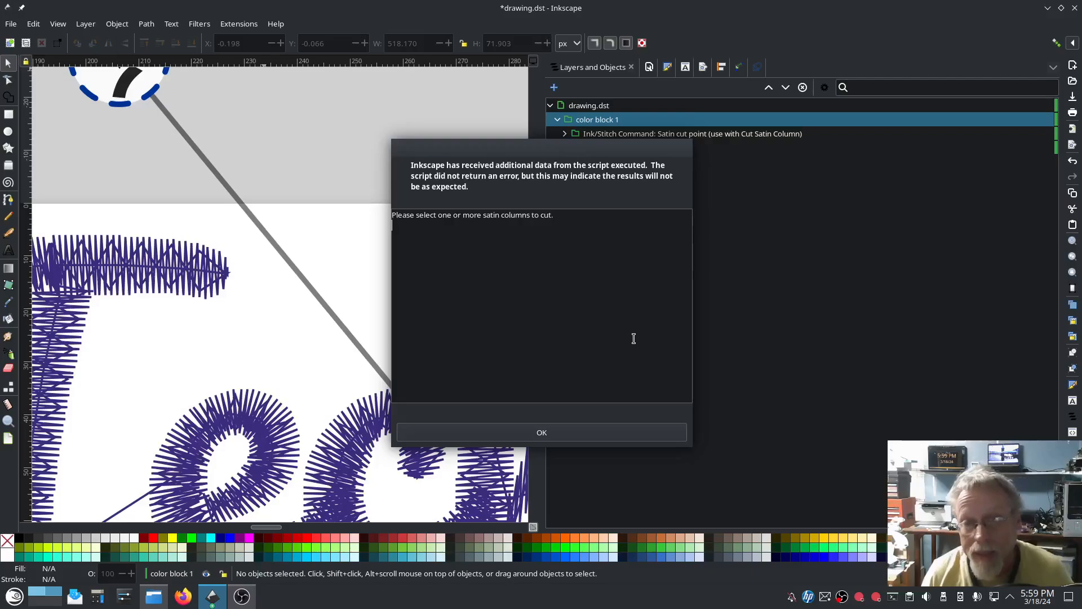
{"action": "left_click", "coordinate": [611, 433]}
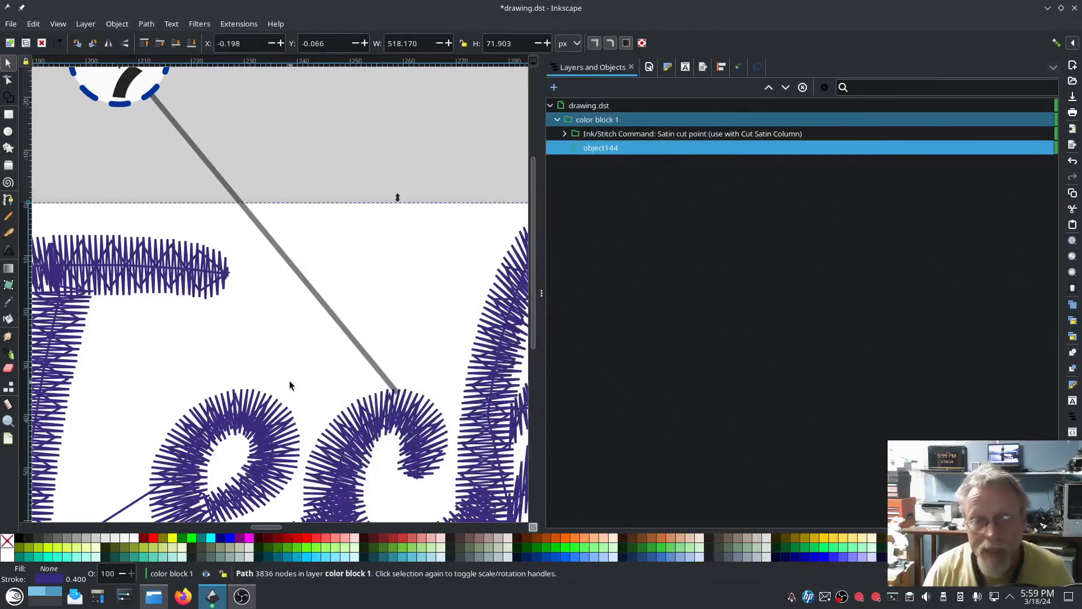
Delete the satin cut point command symbol above the word Tech
{"action": "scroll", "coordinate": [289, 380], "scroll_direction": "down", "scroll_amount": 2}
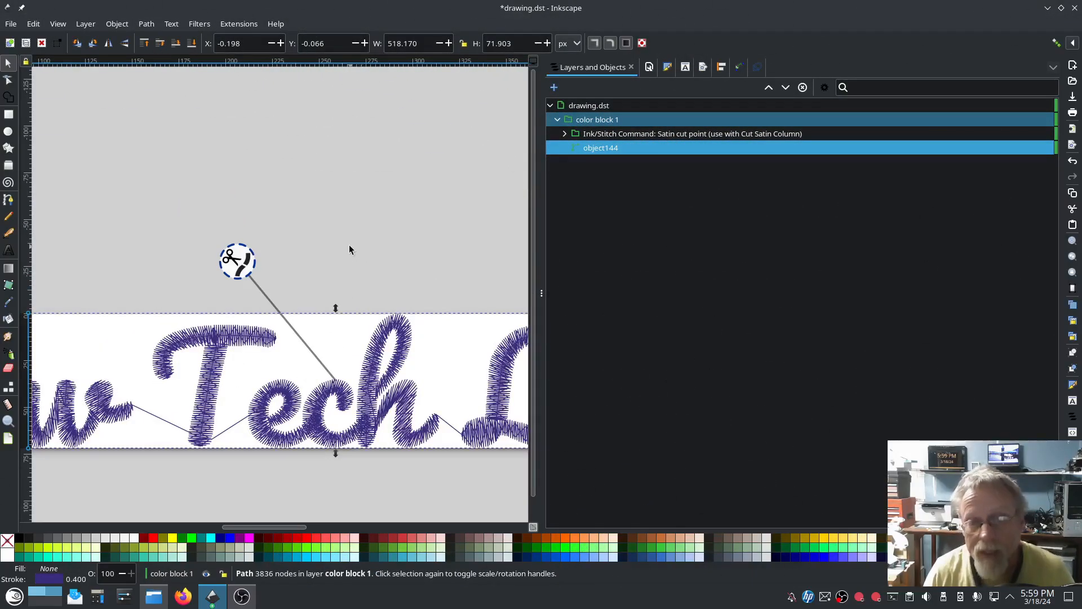
{"action": "left_click", "coordinate": [303, 251]}
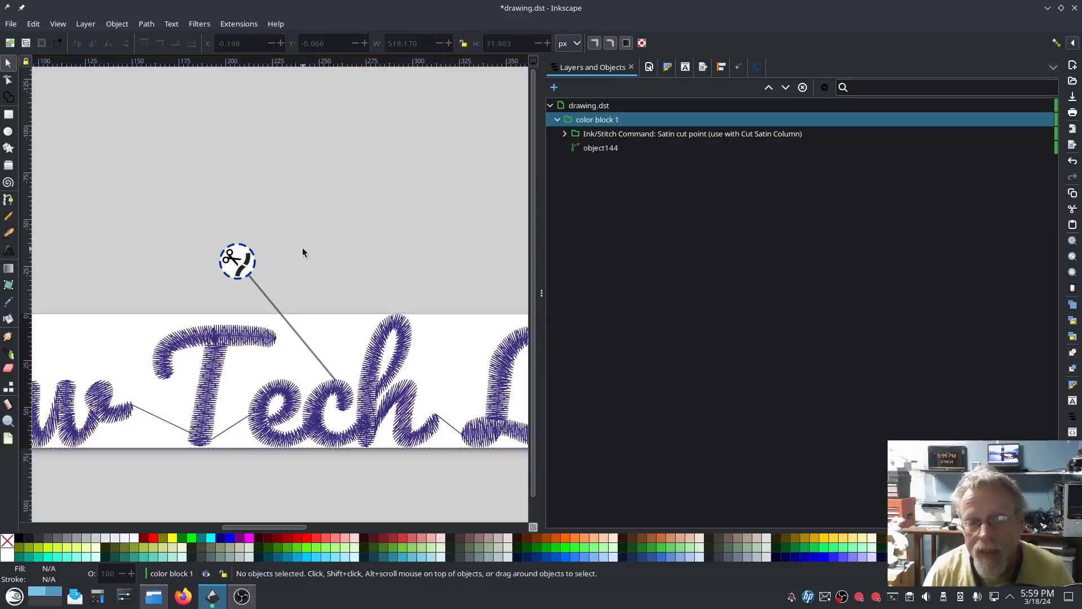
{"action": "scroll", "coordinate": [299, 248], "scroll_direction": "down", "scroll_amount": 1}
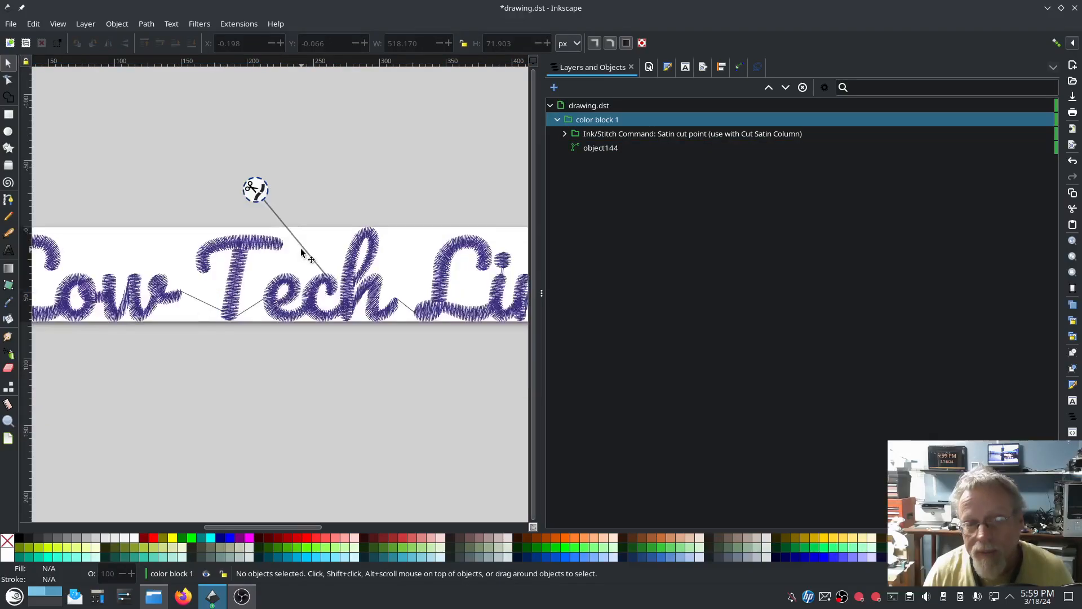
{"action": "scroll", "coordinate": [257, 335], "scroll_direction": "down", "scroll_amount": 3}
{"action": "scroll", "coordinate": [257, 340], "scroll_direction": "down", "scroll_amount": 1}
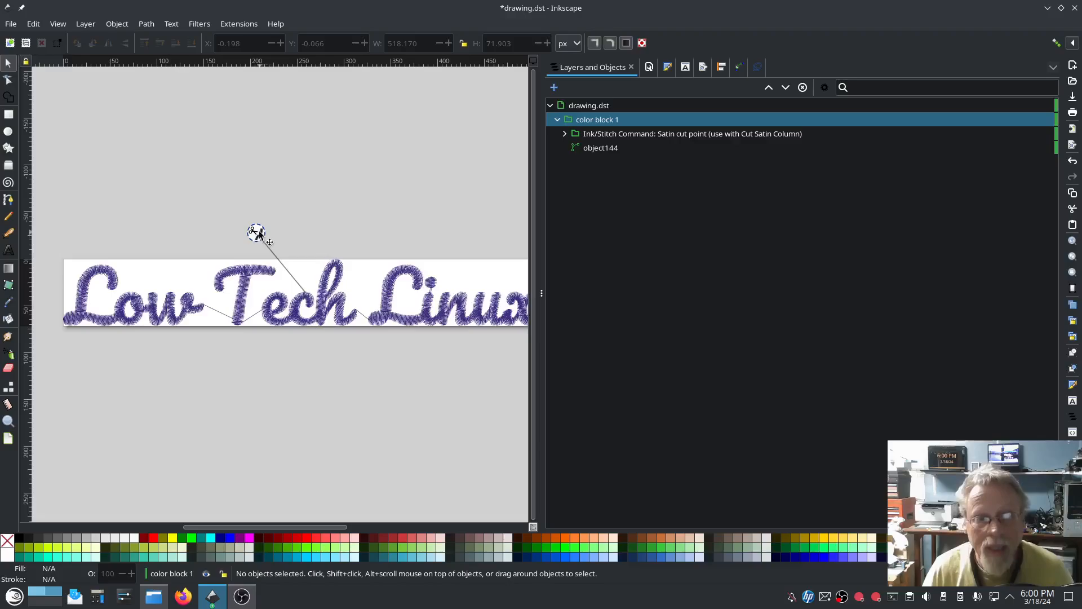
{"action": "left_click", "coordinate": [256, 232]}
{"action": "key", "text": "Delete"}
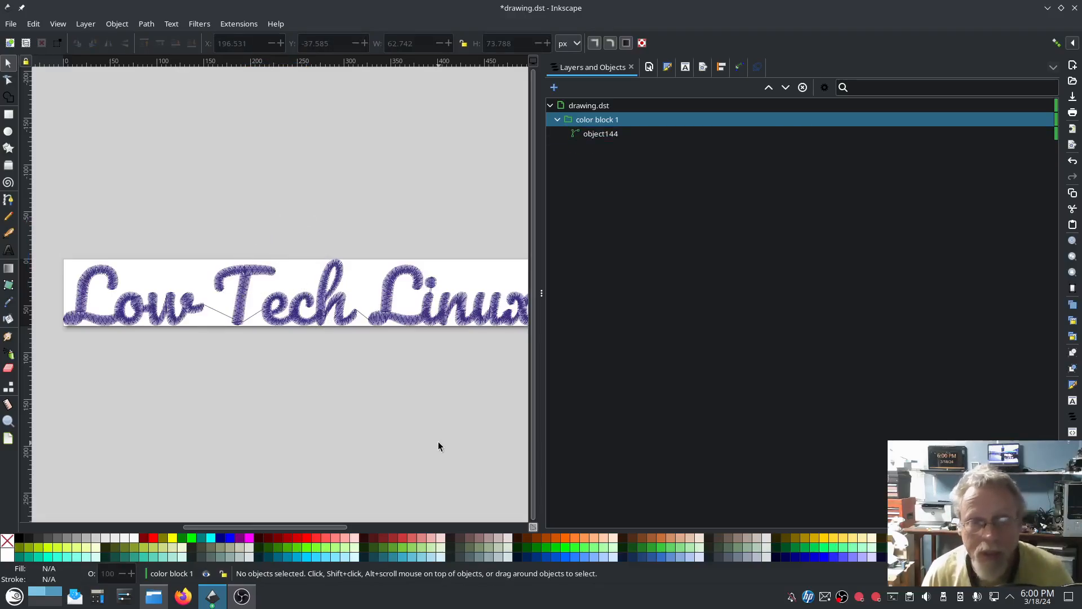
Break object144 at two neighbouring nodes on the left edge of the T's stem and pull the freed ends down to about Y 33.9 px
{"action": "scroll", "coordinate": [284, 321], "scroll_direction": "up", "scroll_amount": 3}
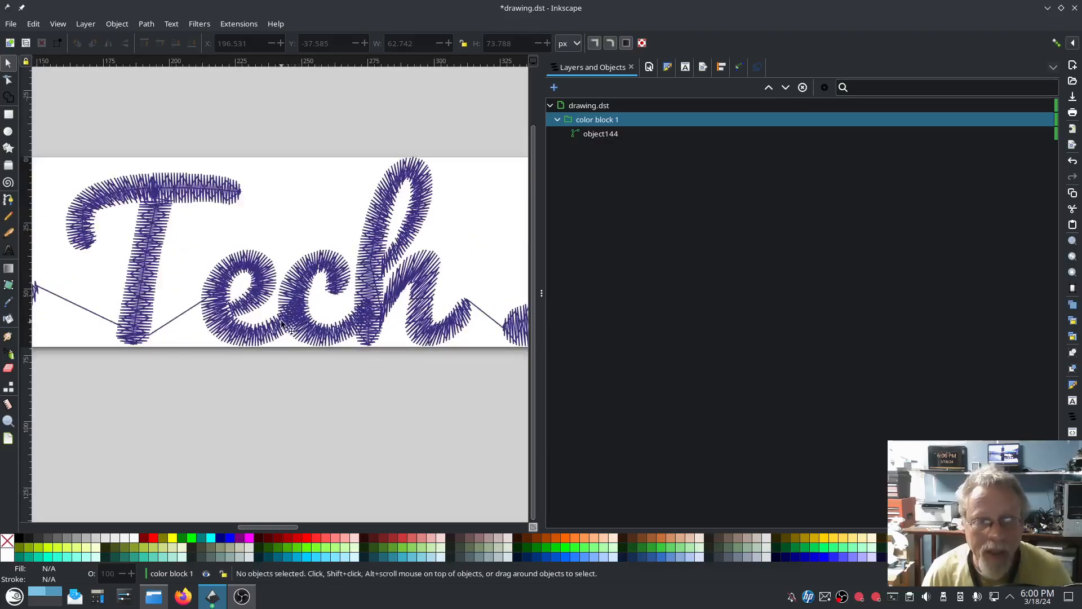
{"action": "left_click_drag", "start_coordinate": [185, 302], "coordinate": [285, 337]}
{"action": "scroll", "coordinate": [286, 332], "scroll_direction": "up", "scroll_amount": 3}
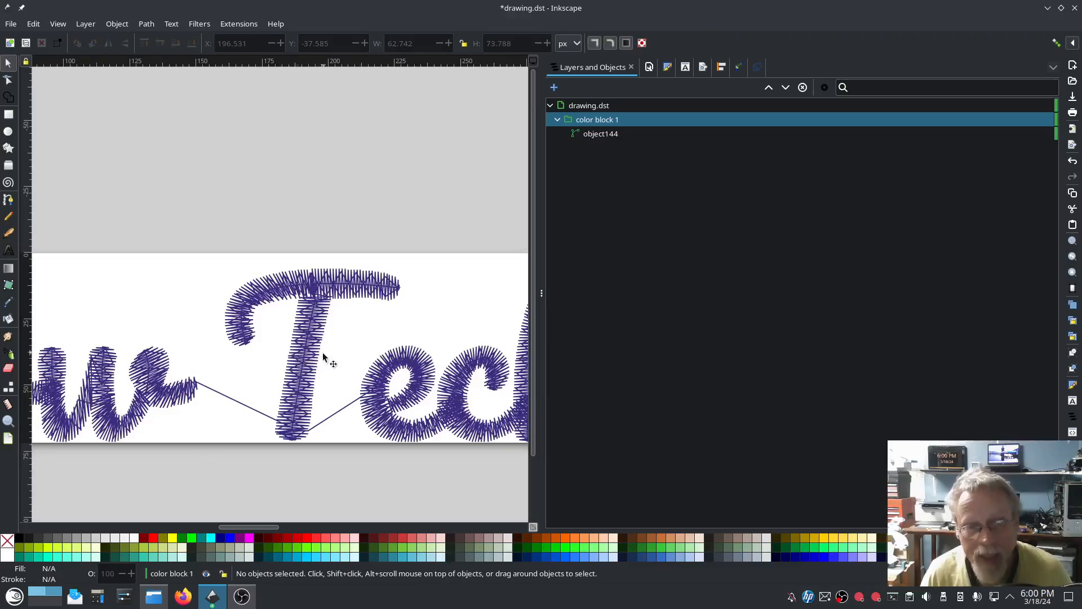
{"action": "scroll", "coordinate": [310, 356], "scroll_direction": "up", "scroll_amount": 4}
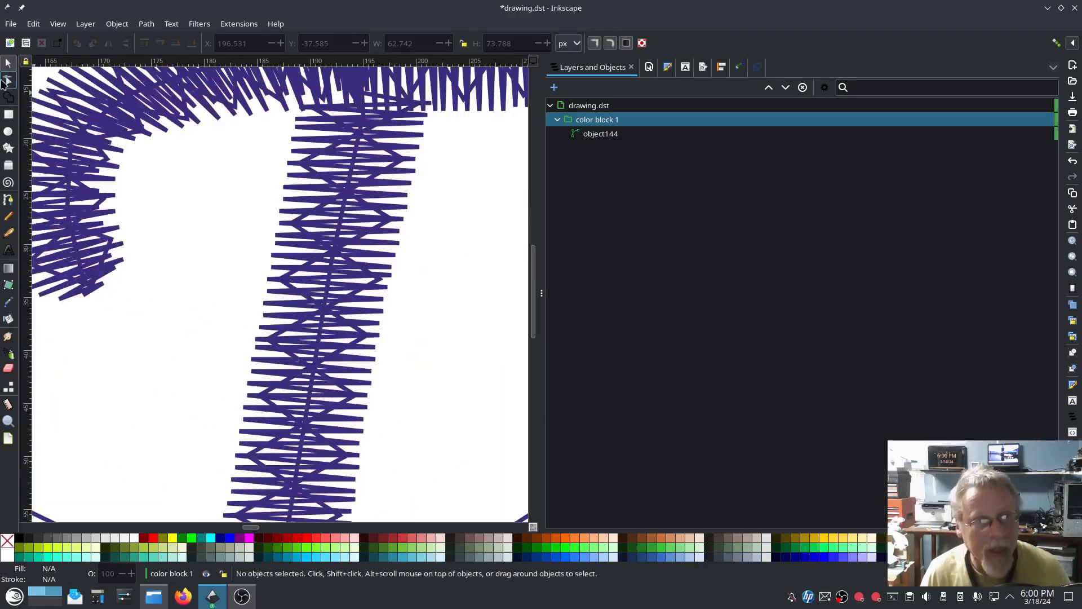
{"action": "left_click", "coordinate": [6, 81]}
{"action": "left_click", "coordinate": [324, 307]}
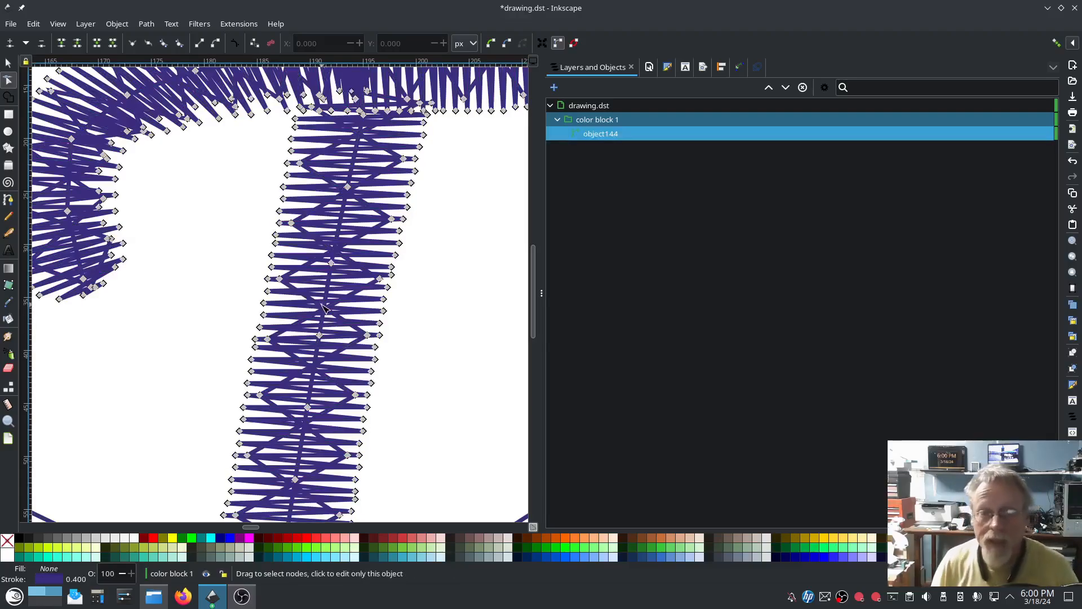
{"action": "left_click", "coordinate": [280, 278]}
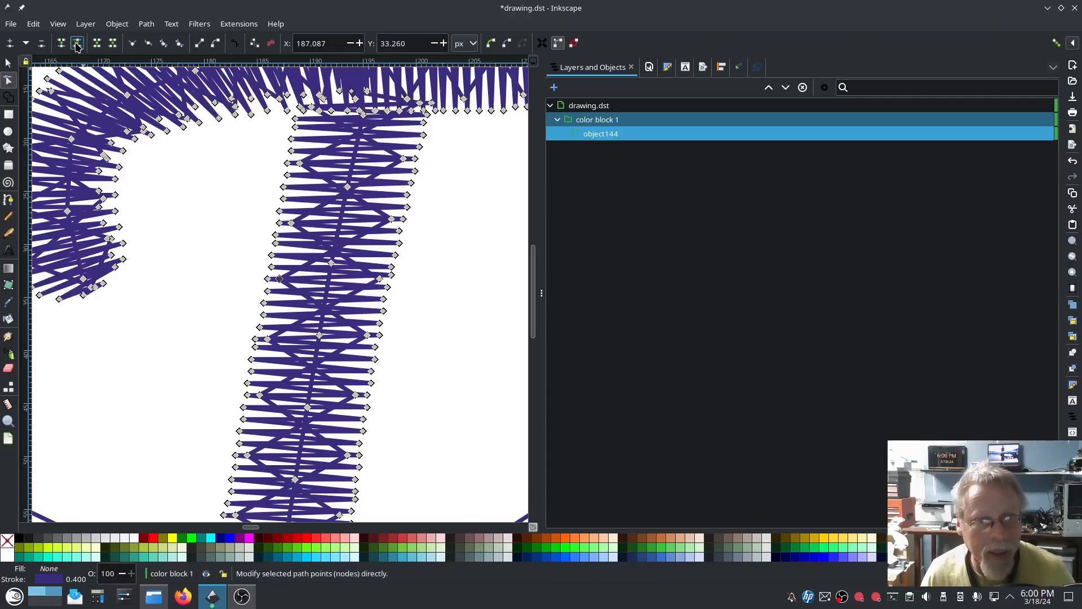
{"action": "left_click_drag", "start_coordinate": [280, 278], "coordinate": [279, 288]}
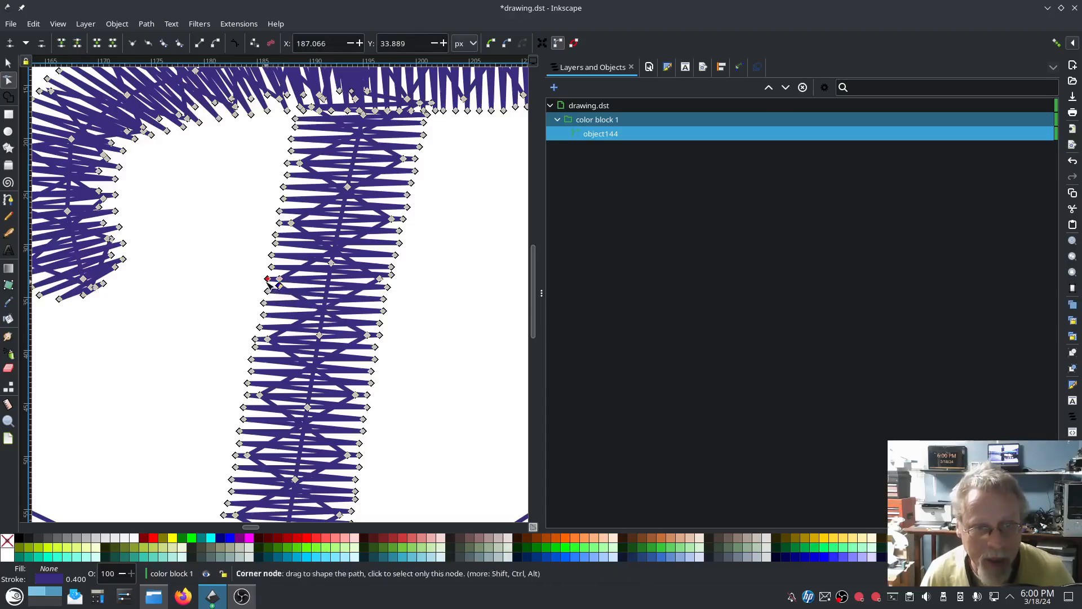
{"action": "left_click", "coordinate": [267, 279]}
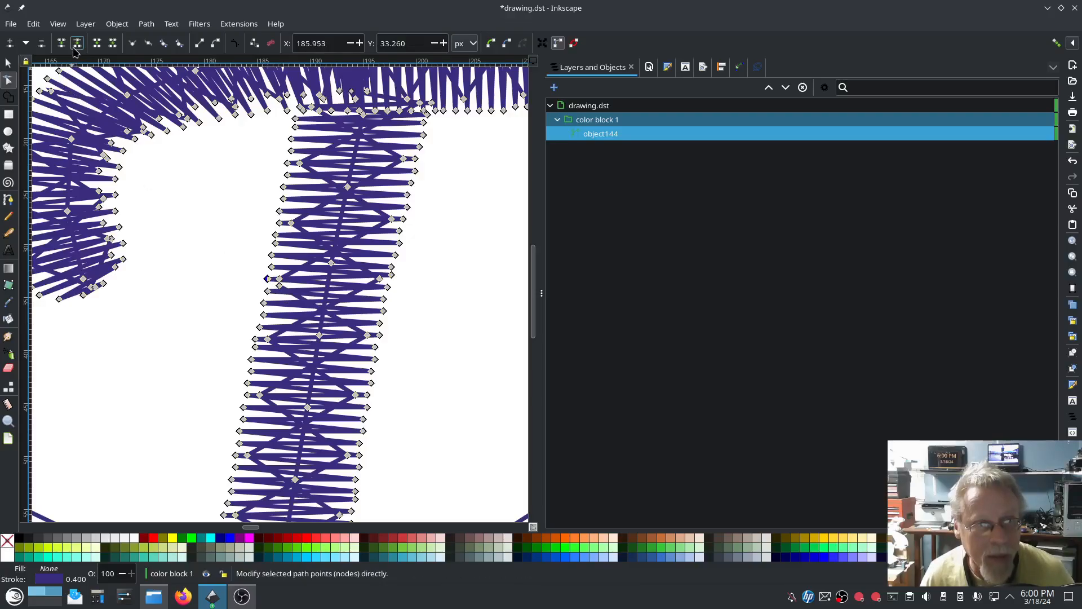
{"action": "left_click_drag", "start_coordinate": [269, 280], "coordinate": [267, 285]}
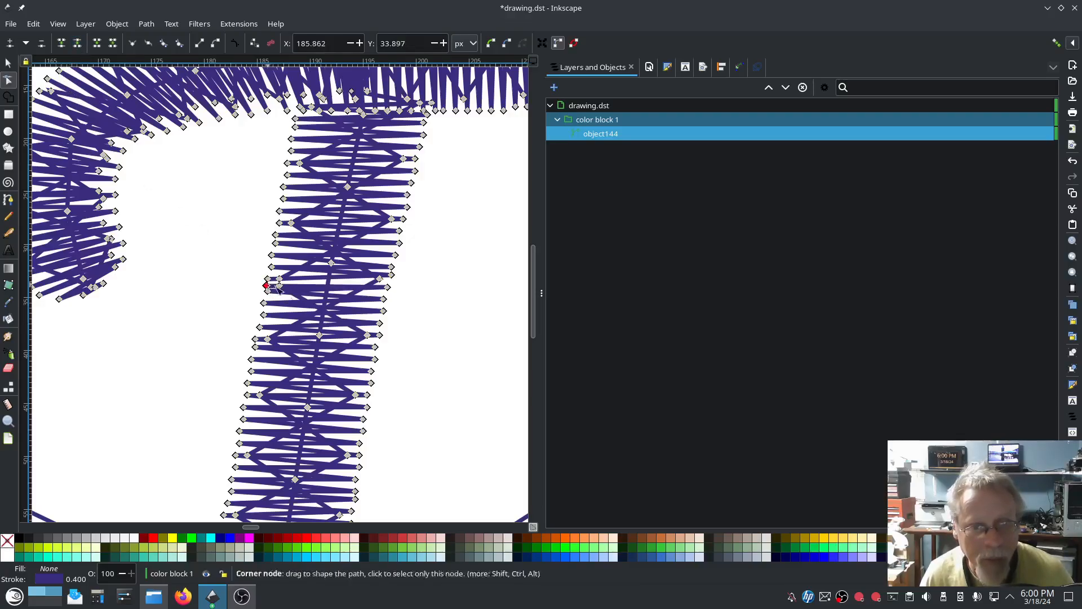
Break the path at nodes on the right edge of the T's stem, opposite the left cuts, and pull the freed ends slightly down
{"action": "left_click", "coordinate": [387, 288]}
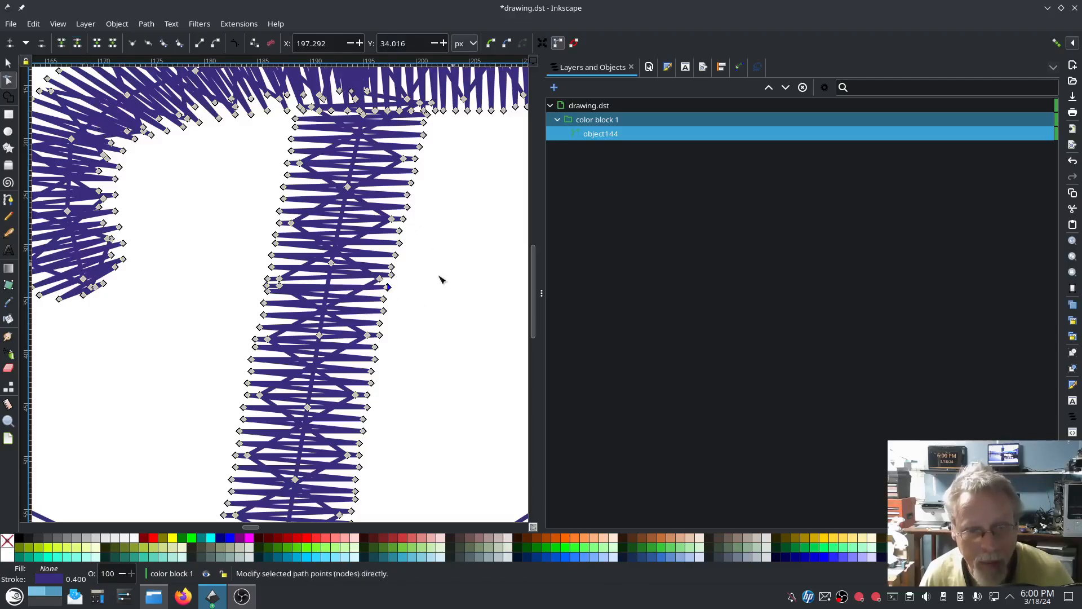
{"action": "left_click", "coordinate": [392, 275]}
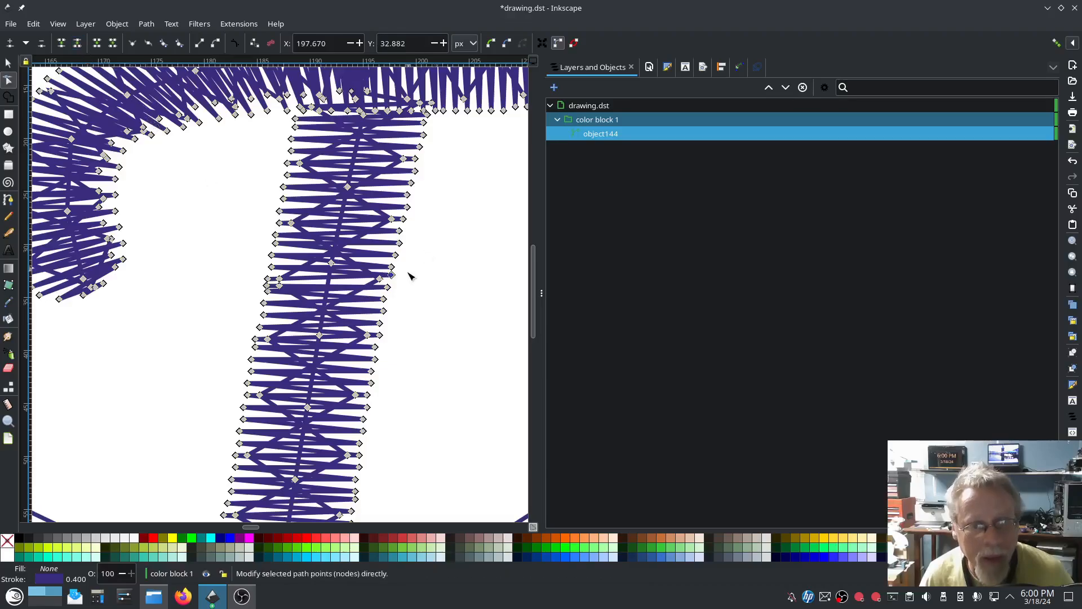
{"action": "left_click_drag", "start_coordinate": [392, 276], "coordinate": [393, 287]}
{"action": "left_click", "coordinate": [379, 279]}
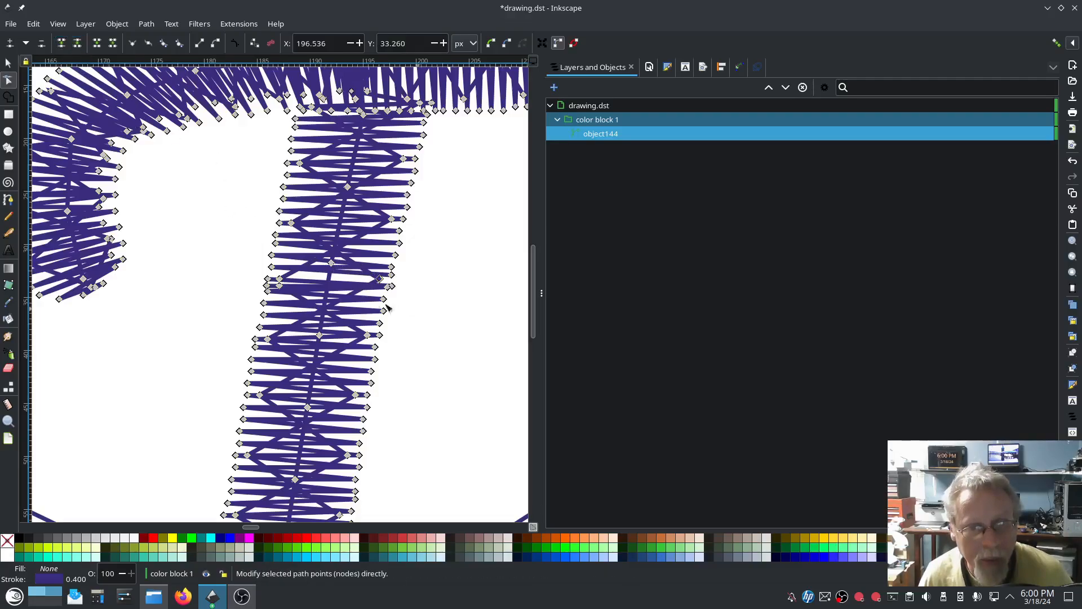
{"action": "left_click_drag", "start_coordinate": [380, 279], "coordinate": [385, 286]}
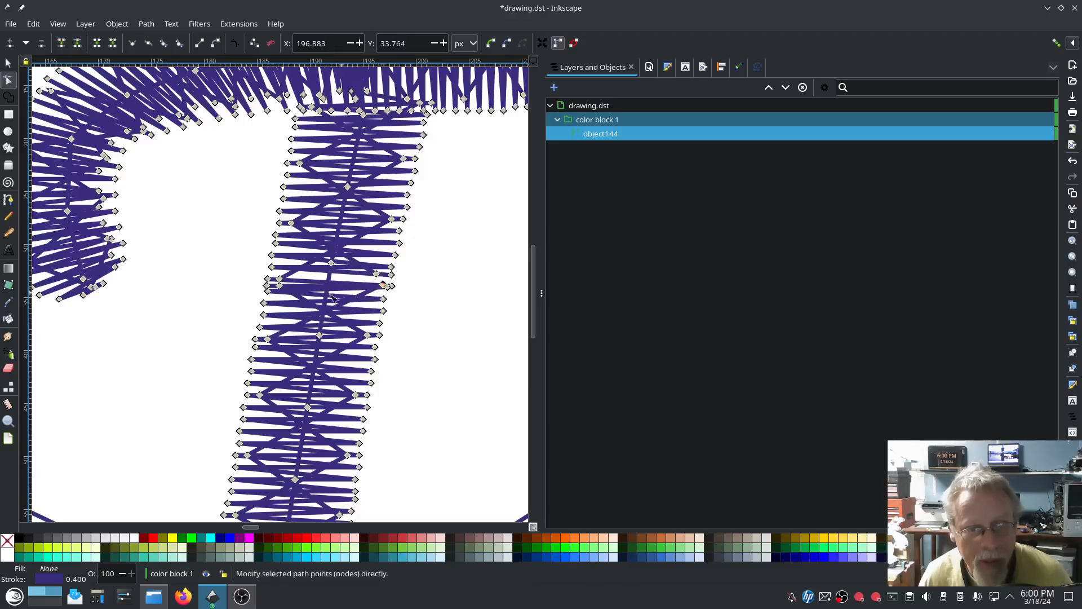
Move the upper freed left end to about Y 32.3 px, then break the stem's centre line and pull its lower end to about Y 33.5 px
{"action": "scroll", "coordinate": [295, 293], "scroll_direction": "up", "scroll_amount": 2}
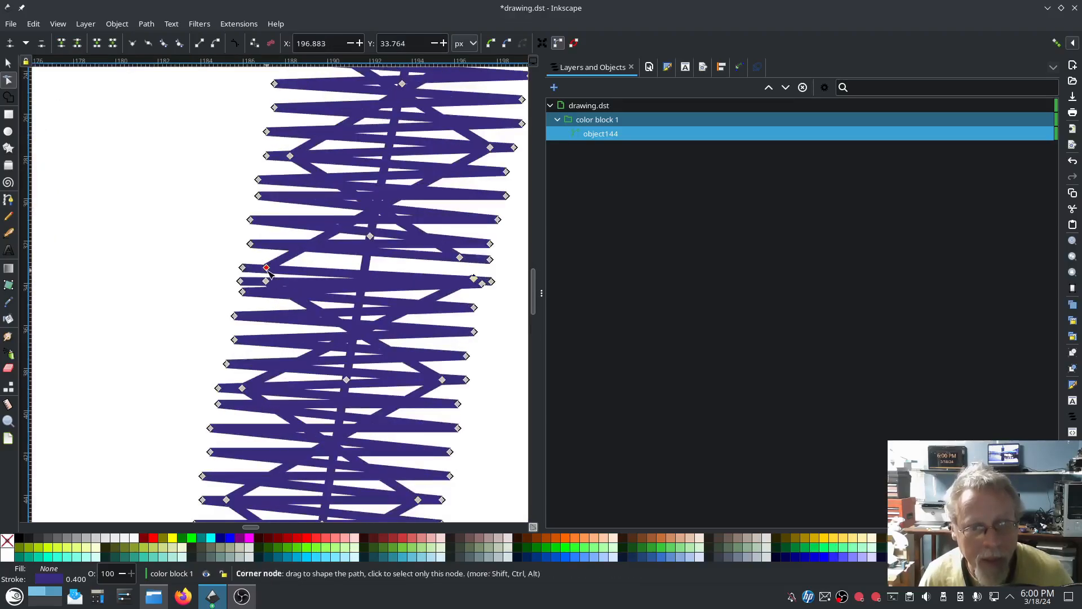
{"action": "left_click_drag", "start_coordinate": [266, 267], "coordinate": [266, 246]}
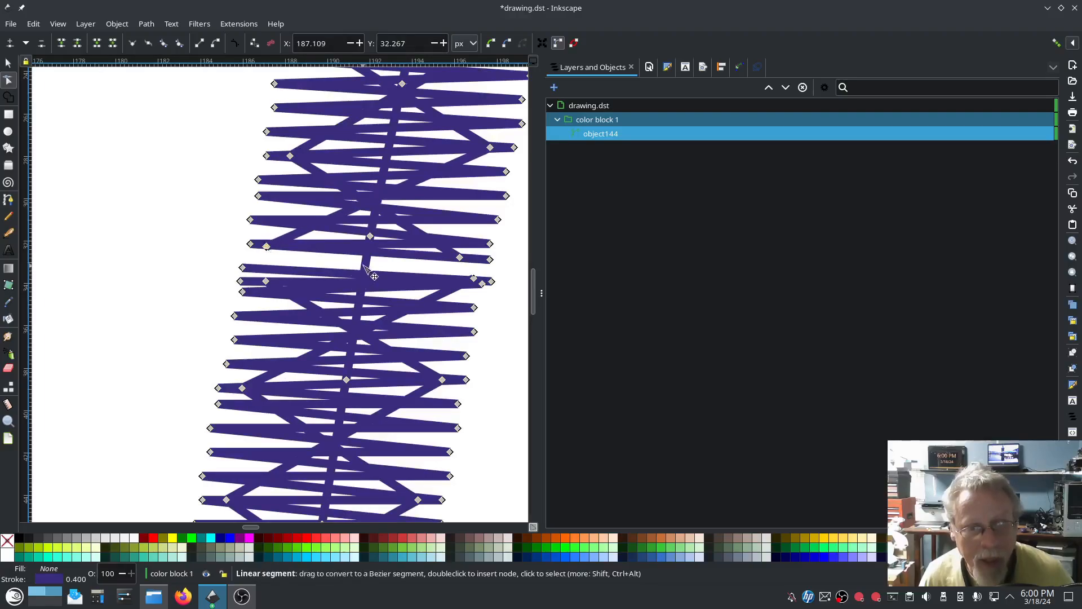
{"action": "left_click_drag", "start_coordinate": [370, 236], "coordinate": [362, 262]}
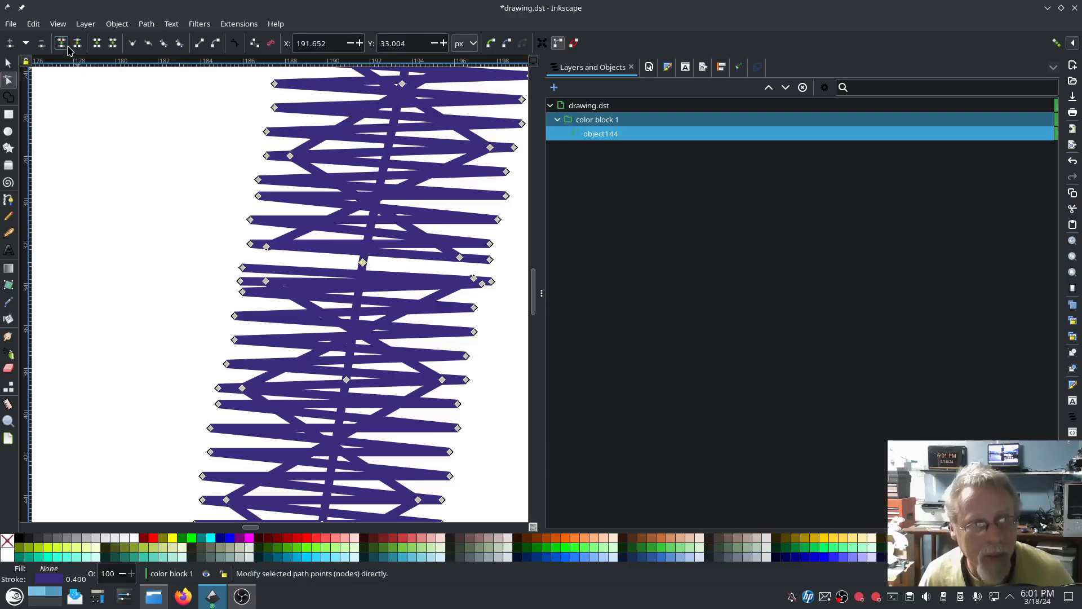
{"action": "mouse_move", "coordinate": [364, 273]}
{"action": "left_mouse_down"}
{"action": "mouse_move", "coordinate": [364, 262]}
{"action": "mouse_move", "coordinate": [365, 274]}
{"action": "left_mouse_up"}
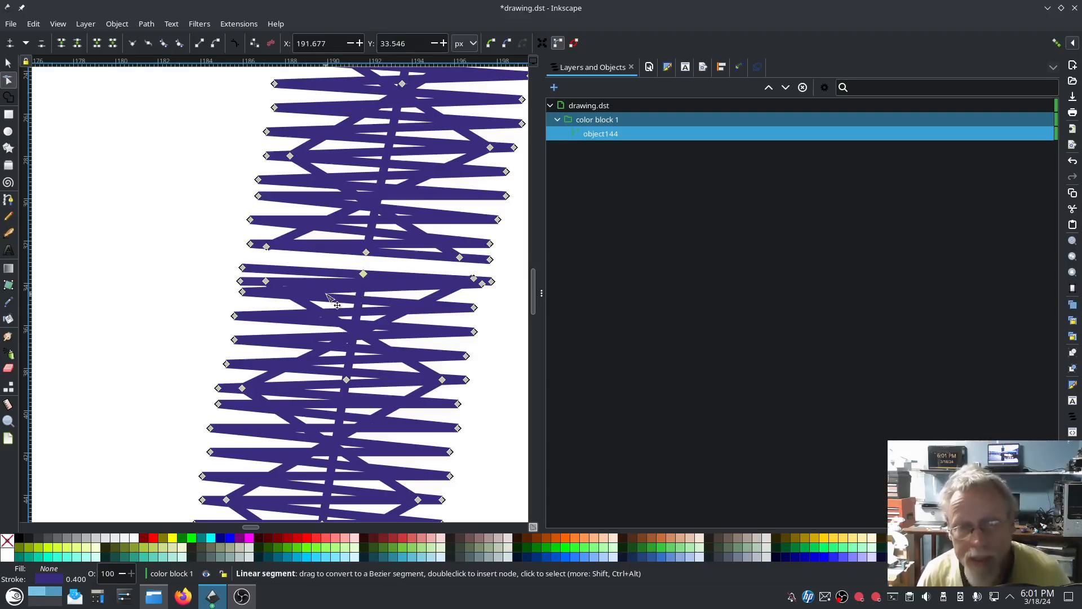
Reselect the cut lettering path object144 and break it apart into separate path objects
{"action": "scroll", "coordinate": [318, 326], "scroll_direction": "down", "scroll_amount": 3}
{"action": "scroll", "coordinate": [318, 325], "scroll_direction": "down", "scroll_amount": 1}
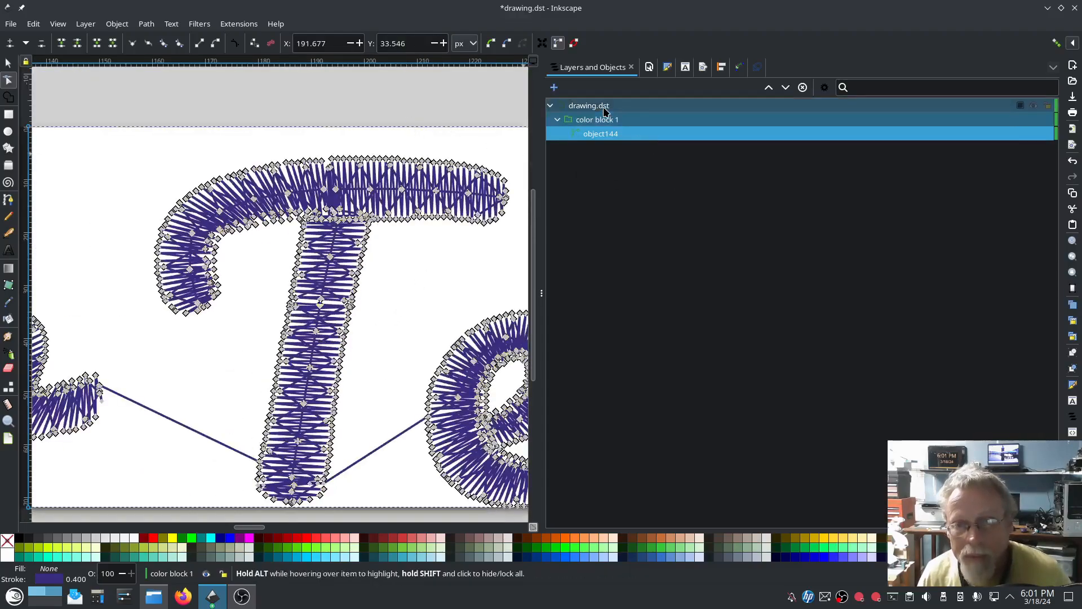
{"action": "left_click", "coordinate": [297, 102]}
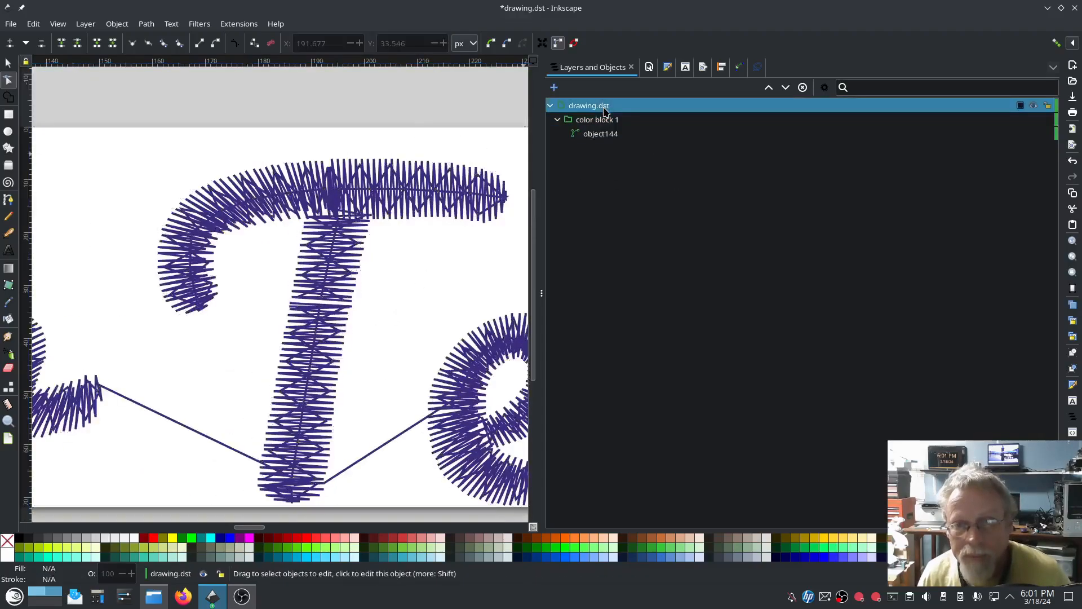
{"action": "left_click", "coordinate": [363, 199]}
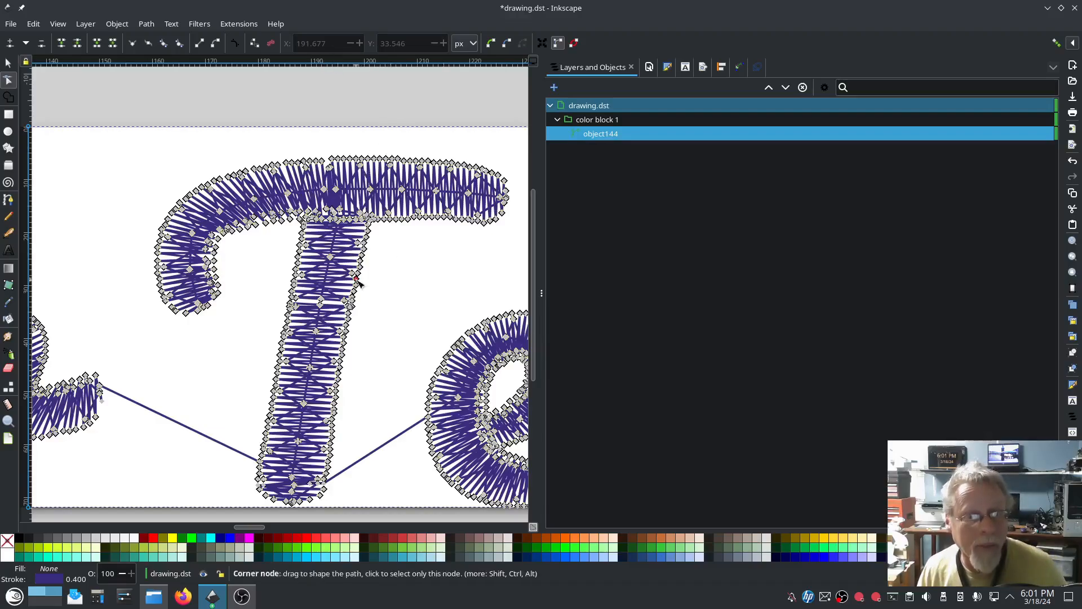
{"action": "left_click", "coordinate": [145, 25]}
{"action": "left_click", "coordinate": [163, 187]}
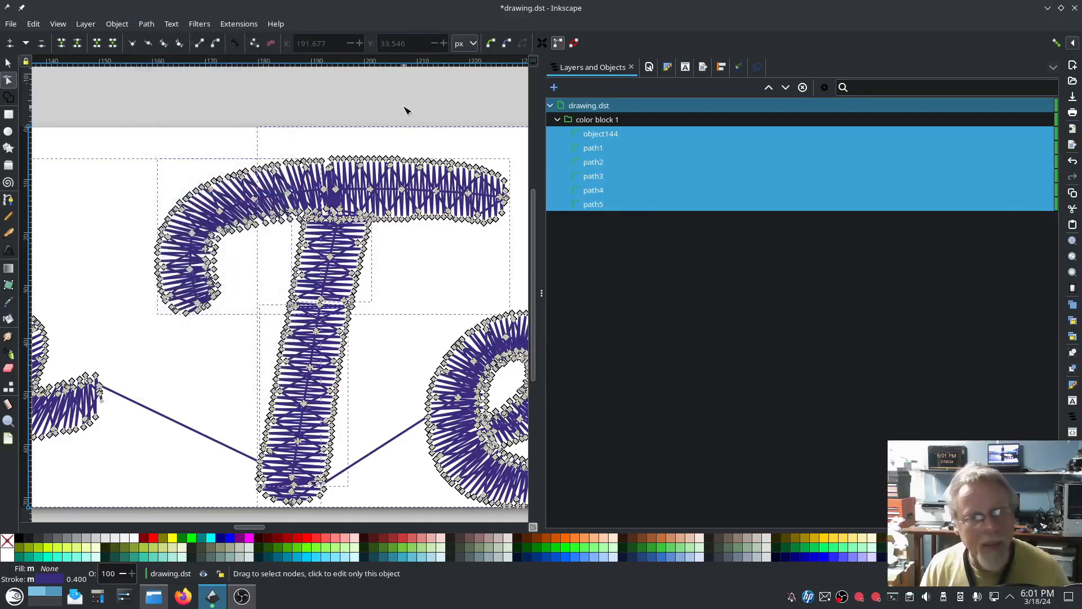
Delete path4, the short leftover stitch at the cut across the T's stem
{"action": "scroll", "coordinate": [404, 107], "scroll_direction": "down", "scroll_amount": 4}
{"action": "scroll", "coordinate": [404, 107], "scroll_direction": "down", "scroll_amount": 2}
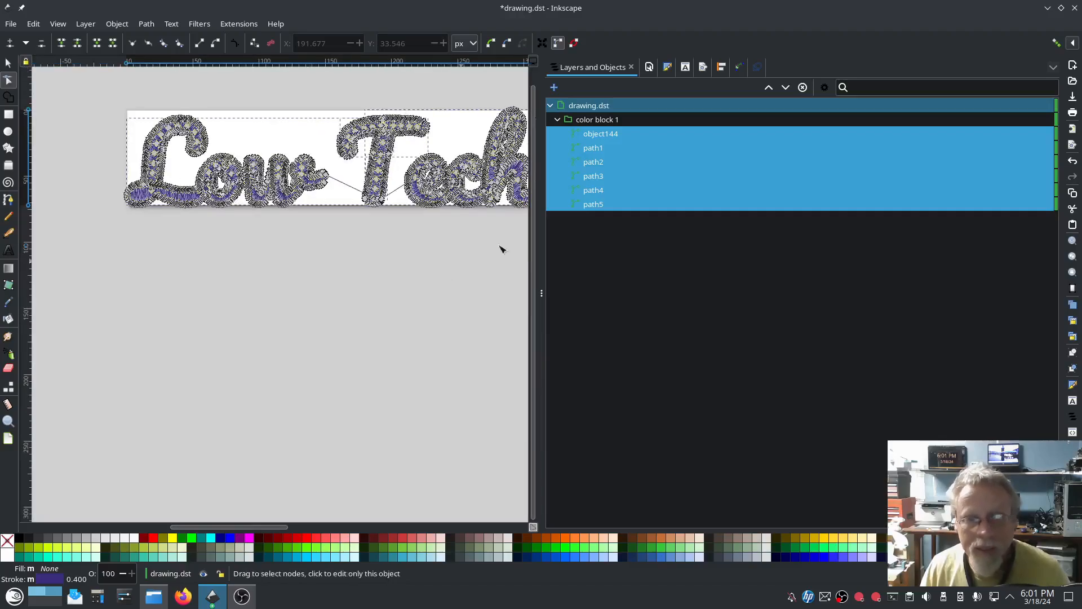
{"action": "left_click", "coordinate": [593, 204]}
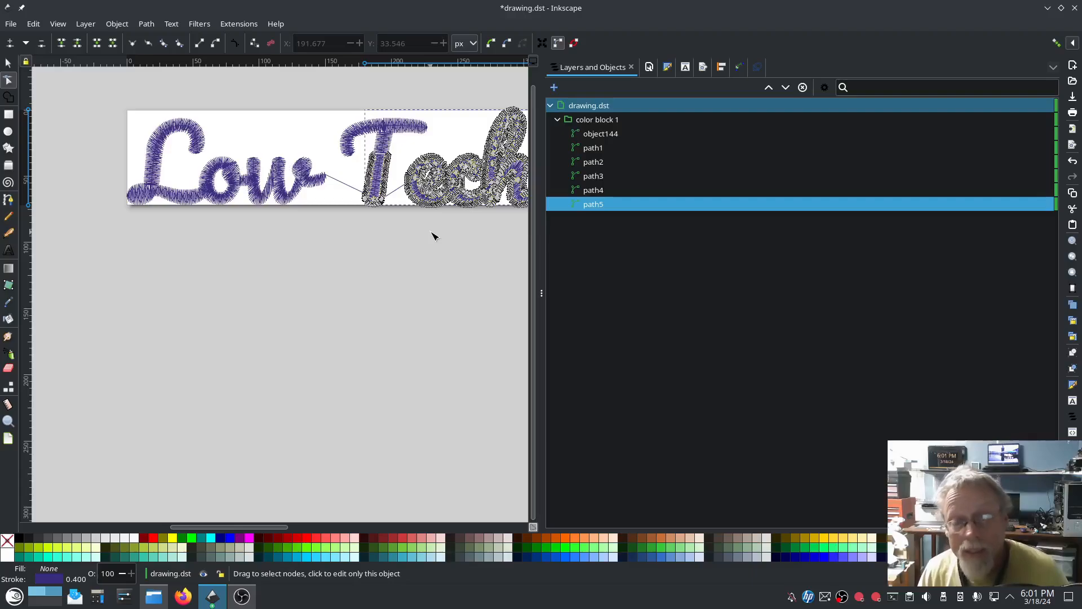
{"action": "left_click", "coordinate": [610, 190]}
{"action": "scroll", "coordinate": [453, 268], "scroll_direction": "down", "scroll_amount": 2}
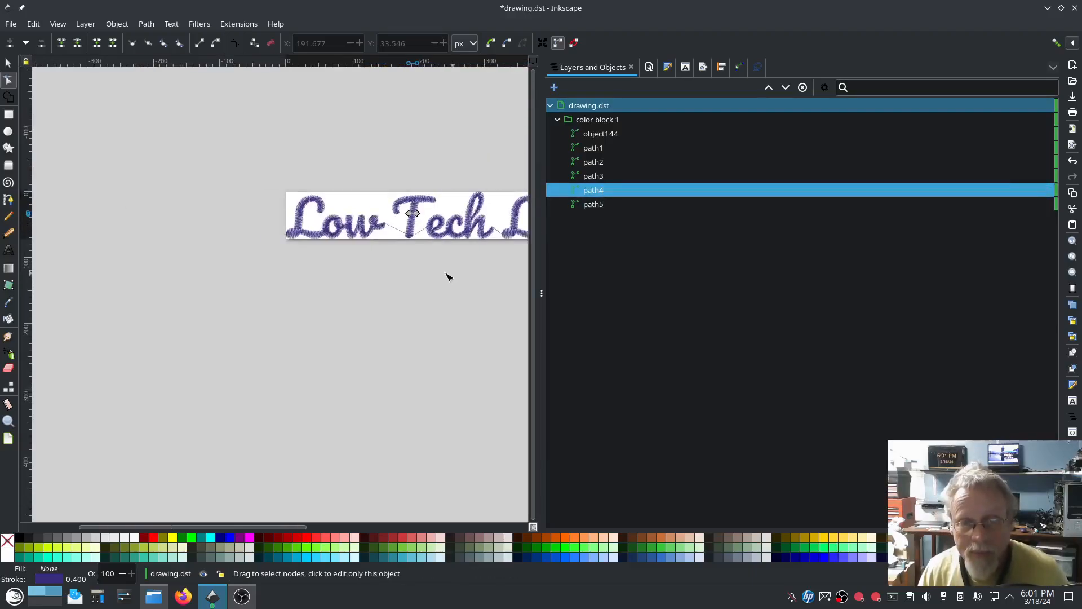
{"action": "left_click_drag", "start_coordinate": [447, 277], "coordinate": [301, 263]}
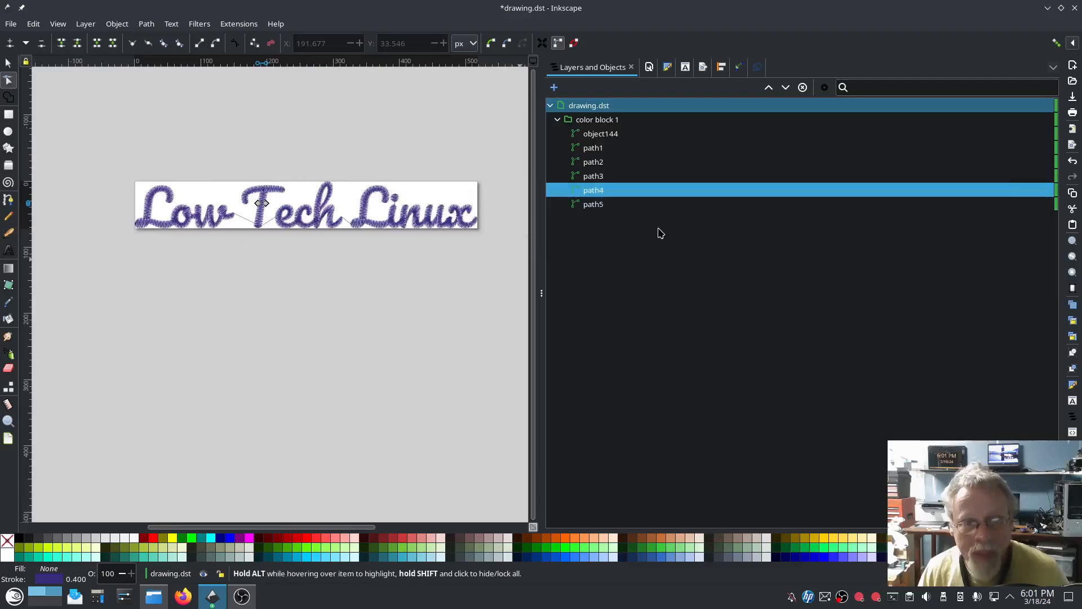
{"action": "scroll", "coordinate": [242, 205], "scroll_direction": "up", "scroll_amount": 8}
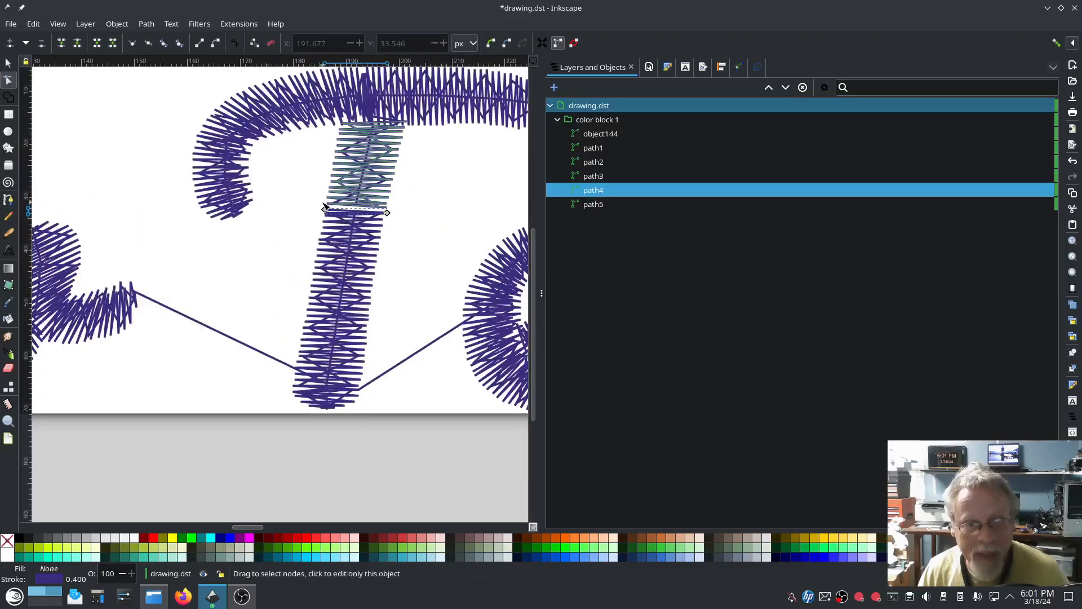
{"action": "scroll", "coordinate": [306, 203], "scroll_direction": "up", "scroll_amount": 1}
{"action": "left_click_drag", "start_coordinate": [331, 218], "coordinate": [197, 207]}
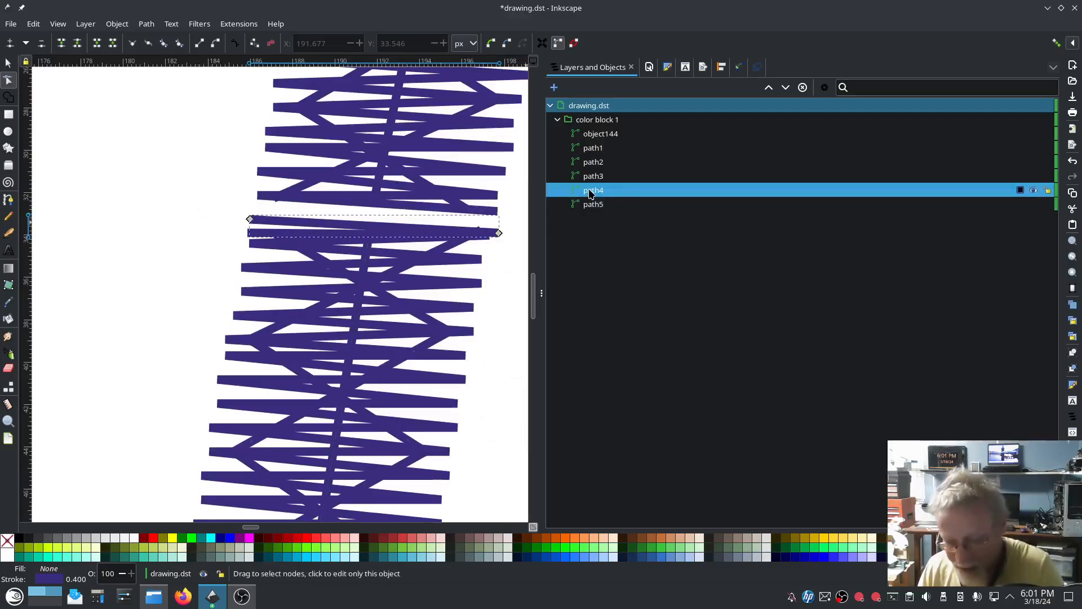
{"action": "key", "text": "Delete"}
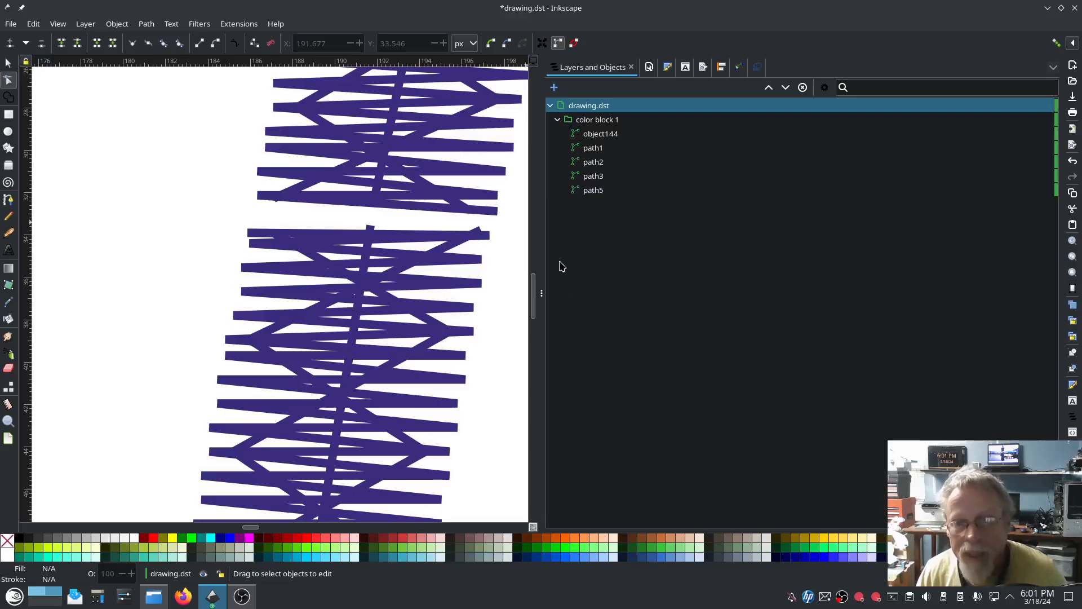
Select object144, path1, path2 and path5 in turn to examine which part of the lettering each one covers
{"action": "left_click", "coordinate": [592, 162]}
{"action": "scroll", "coordinate": [358, 374], "scroll_direction": "down", "scroll_amount": 6}
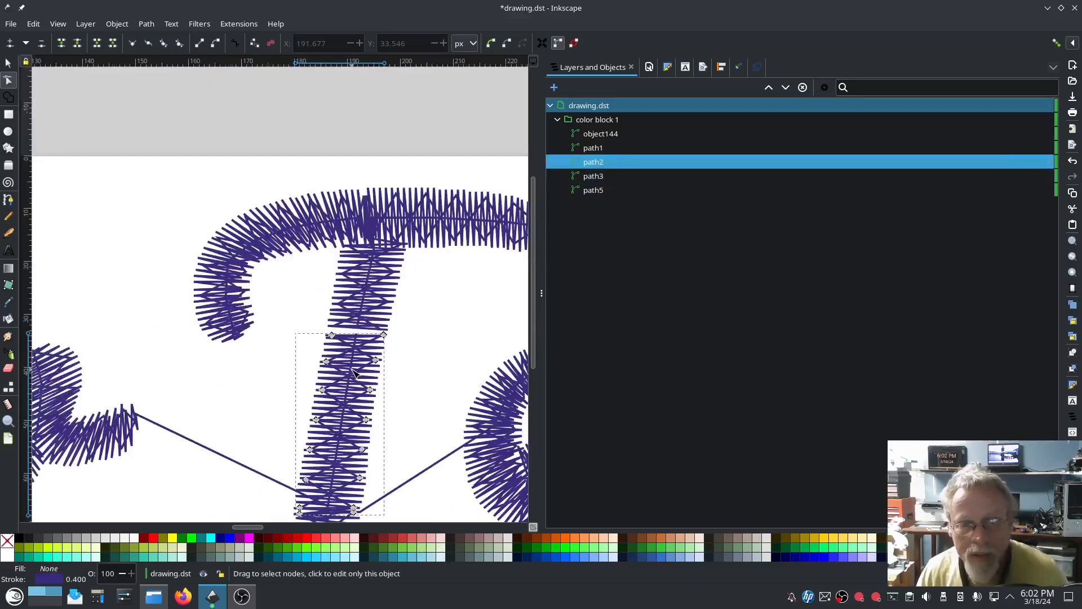
{"action": "scroll", "coordinate": [398, 406], "scroll_direction": "down", "scroll_amount": 5}
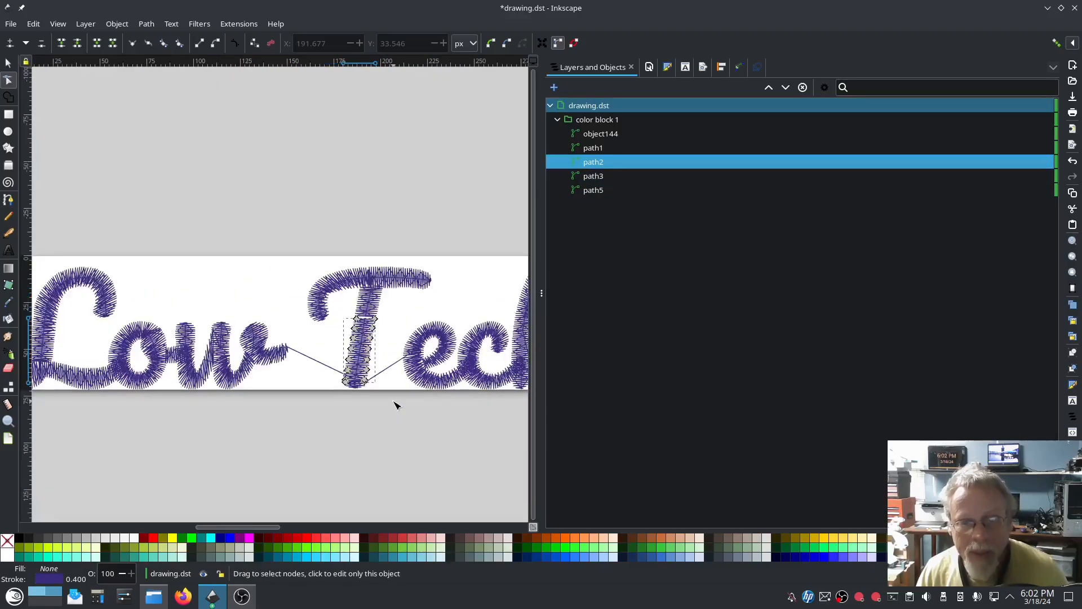
{"action": "left_click", "coordinate": [598, 150]}
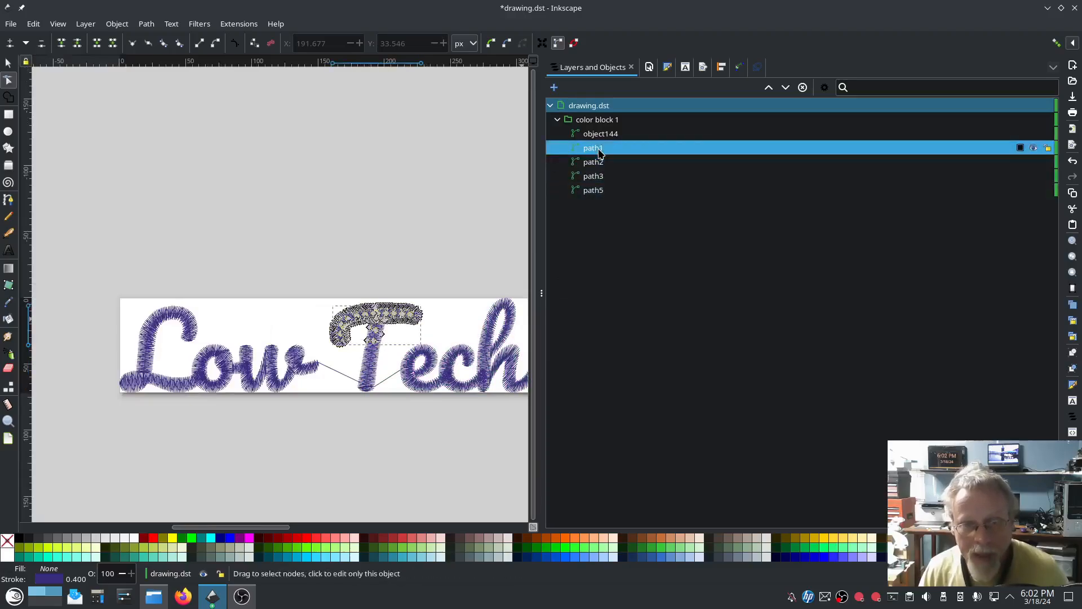
{"action": "left_click", "coordinate": [600, 190]}
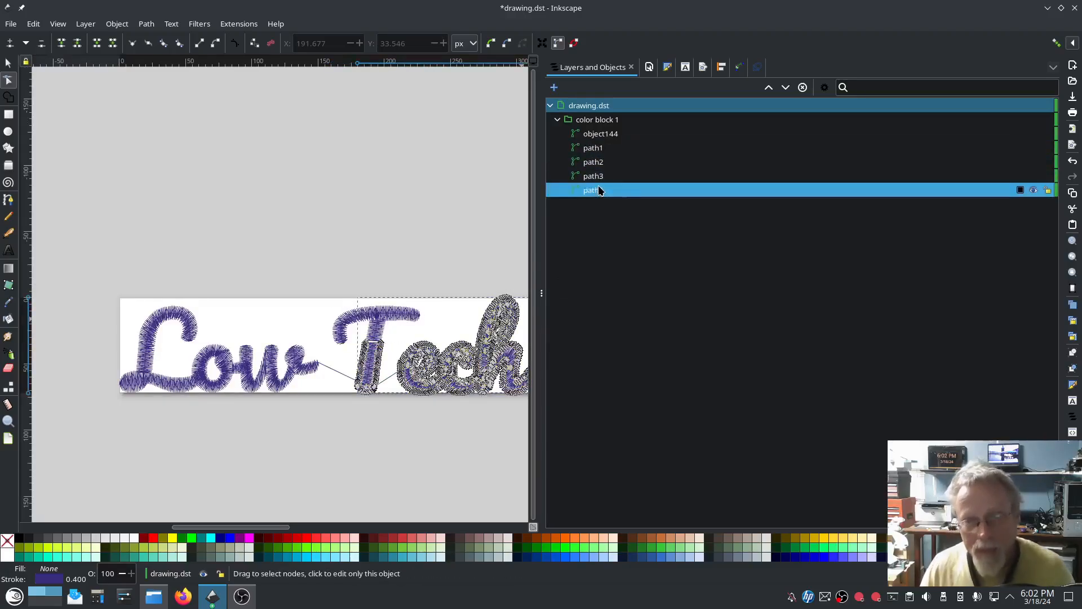
{"action": "left_click", "coordinate": [598, 149]}
{"action": "left_click", "coordinate": [603, 163]}
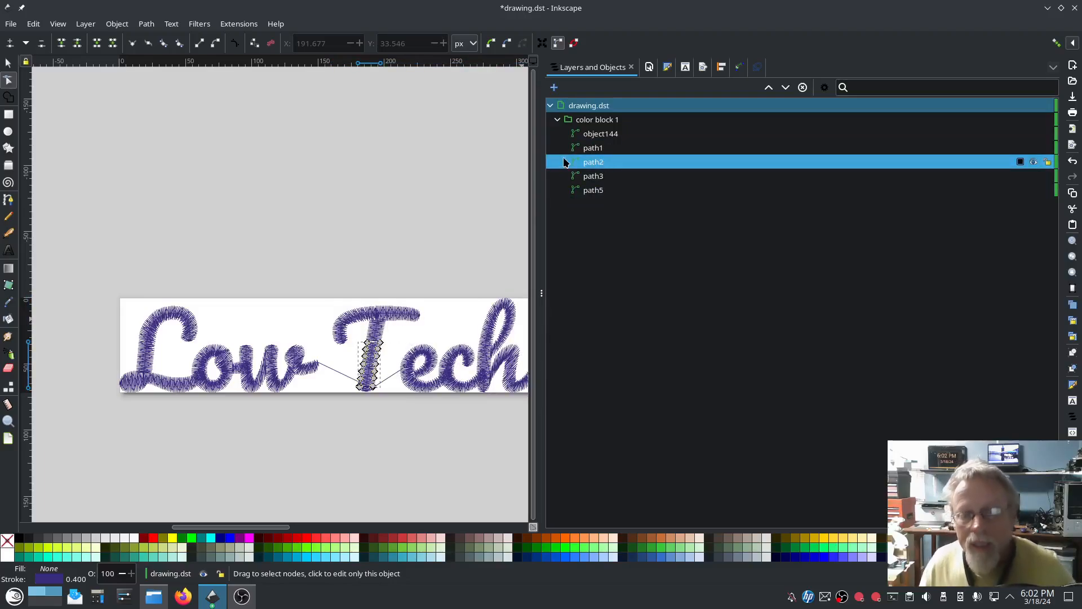
{"action": "left_click", "coordinate": [601, 137]}
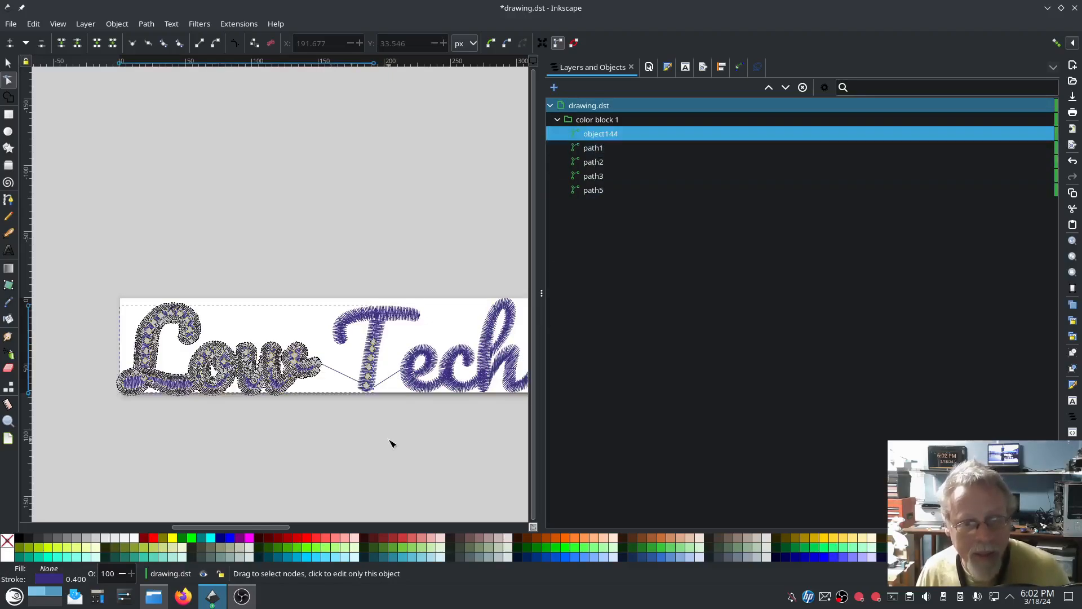
{"action": "mouse_move", "coordinate": [393, 444]}
{"action": "left_mouse_down"}
{"action": "mouse_move", "coordinate": [184, 369]}
{"action": "mouse_move", "coordinate": [341, 394]}
{"action": "mouse_move", "coordinate": [393, 414]}
{"action": "left_mouse_up"}
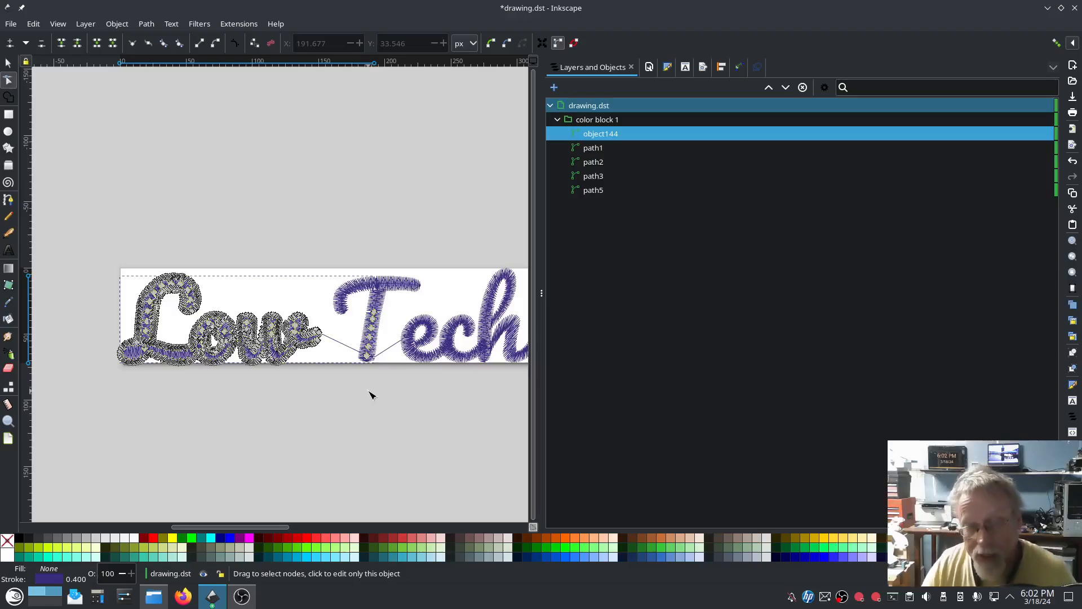
{"action": "left_click", "coordinate": [589, 191]}
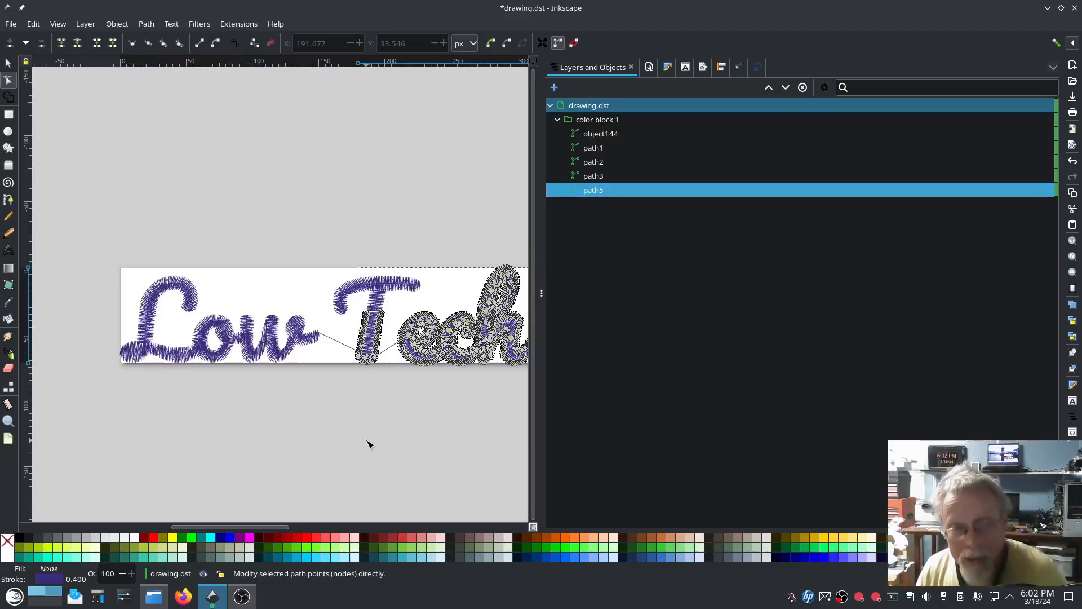
Delete path1, the T's crossbar stitching, and path3, the upper part of its stem
{"action": "left_click", "coordinate": [376, 289]}
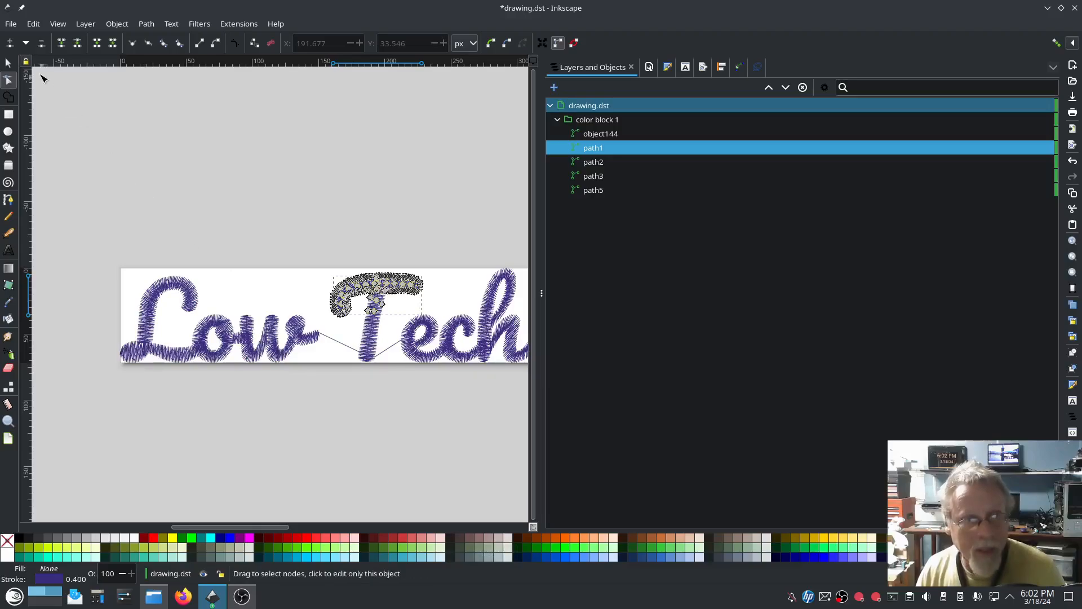
{"action": "left_click", "coordinate": [8, 62]}
{"action": "key", "text": "Delete"}
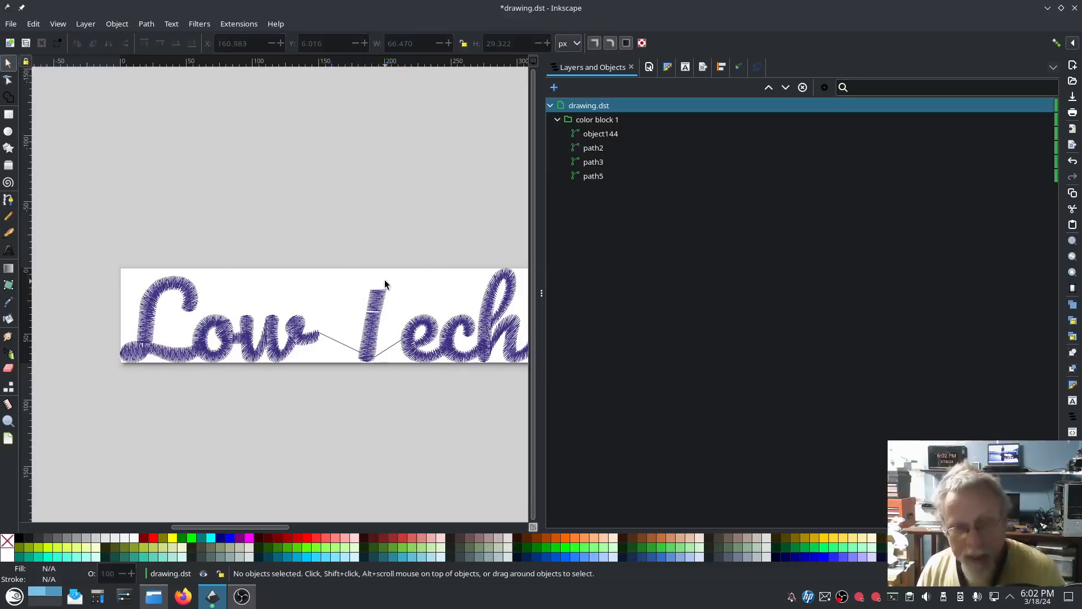
{"action": "left_click", "coordinate": [378, 300]}
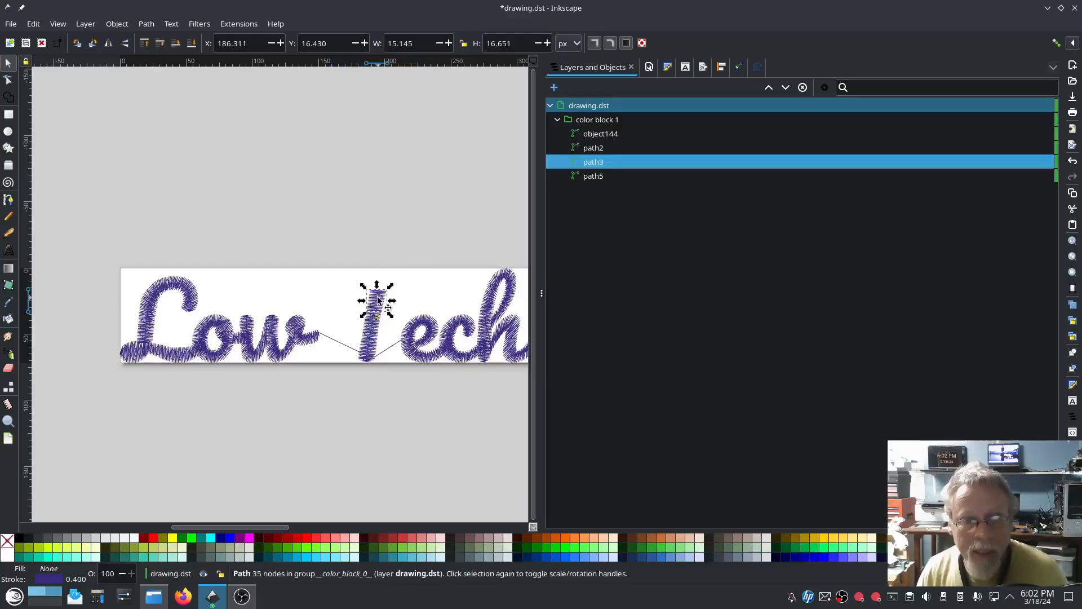
{"action": "key", "text": "Delete"}
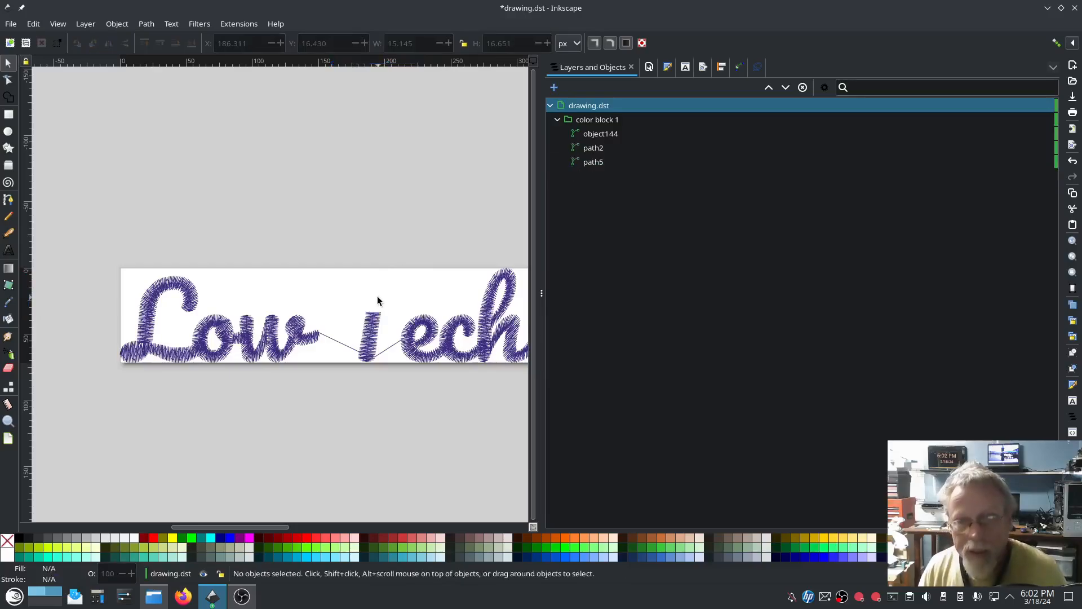
Inspect path5 and path2, and delete object144's six centre-line nodes in the T's stem along with the connecting stitch from the w
{"action": "left_click", "coordinate": [584, 163]}
{"action": "scroll", "coordinate": [389, 387], "scroll_direction": "down", "scroll_amount": 3}
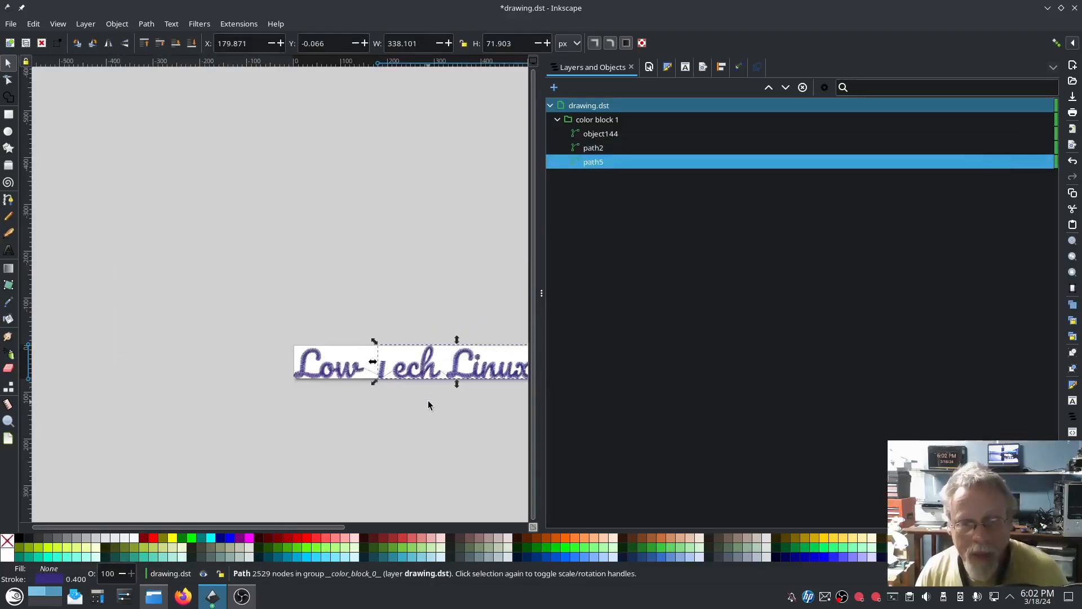
{"action": "left_click_drag", "start_coordinate": [425, 398], "coordinate": [312, 338]}
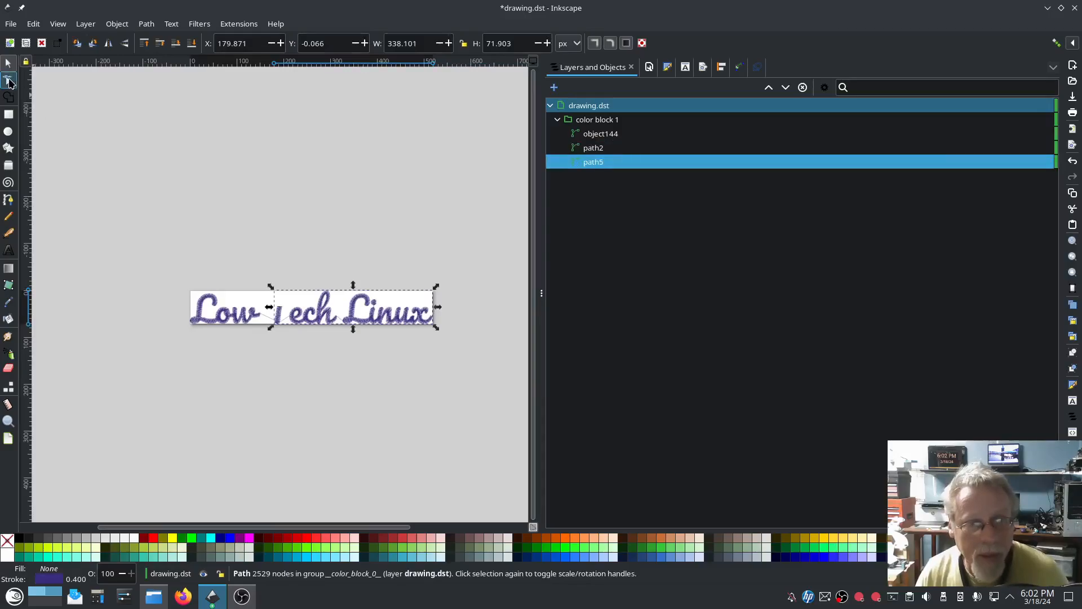
{"action": "left_click", "coordinate": [8, 80]}
{"action": "left_click", "coordinate": [596, 151]}
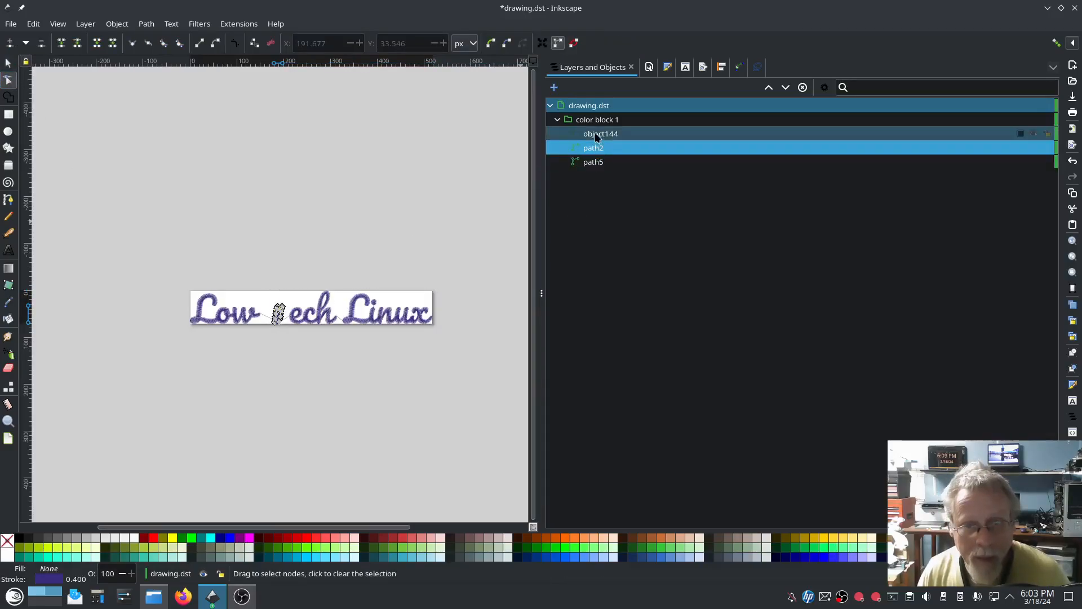
{"action": "left_click", "coordinate": [598, 135]}
{"action": "scroll", "coordinate": [280, 335], "scroll_direction": "up", "scroll_amount": 1, "text": "ctrl"}
{"action": "scroll", "coordinate": [280, 336], "scroll_direction": "up", "scroll_amount": 4, "text": "ctrl"}
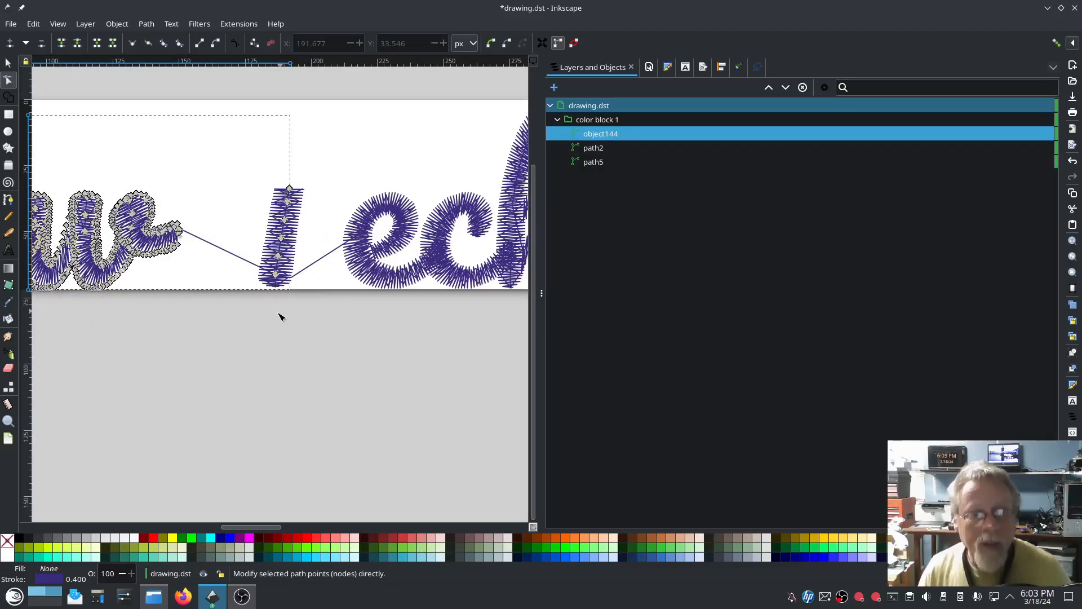
{"action": "left_click_drag", "start_coordinate": [259, 166], "coordinate": [312, 330]}
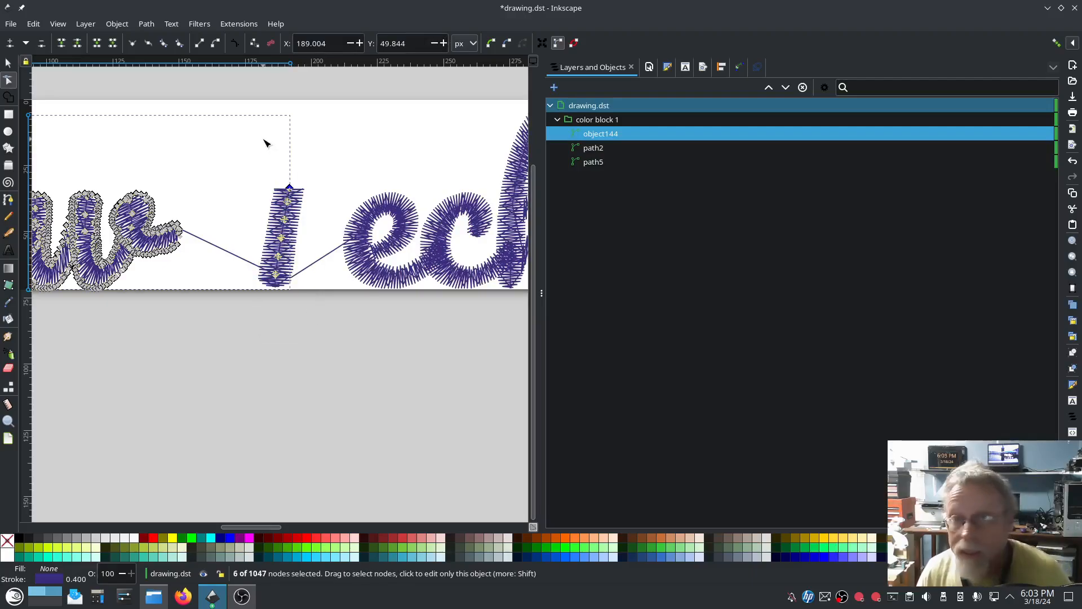
{"action": "key", "text": "Delete"}
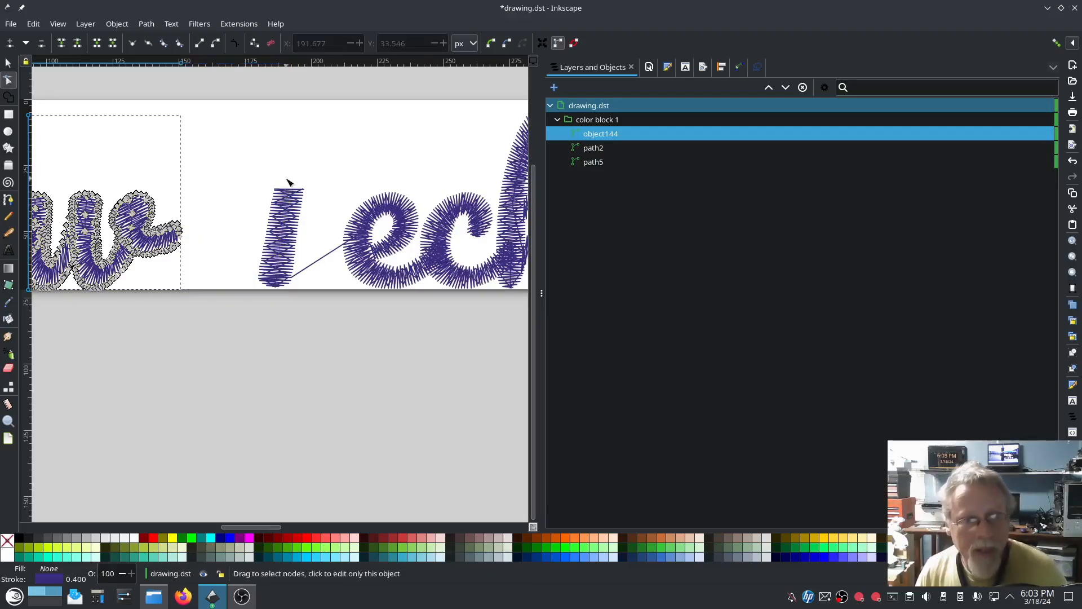
Remove path2 from the T's lower stem by deleting all of its nodes, and select path5
{"action": "left_click", "coordinate": [596, 149]}
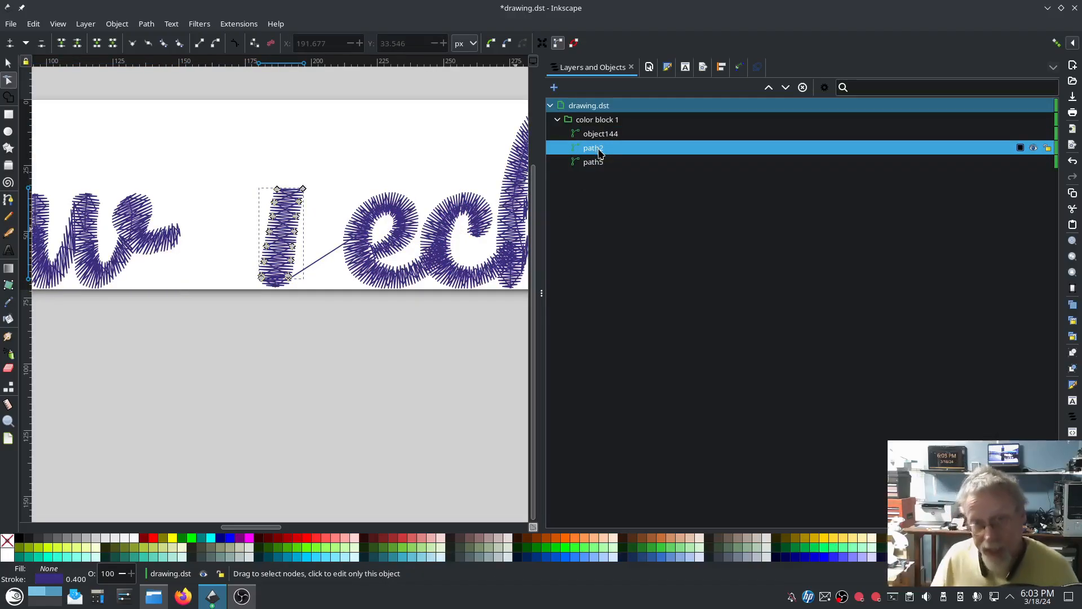
{"action": "left_click_drag", "start_coordinate": [264, 145], "coordinate": [318, 324]}
{"action": "left_click_drag", "start_coordinate": [240, 128], "coordinate": [314, 327]}
{"action": "key", "text": "Delete"}
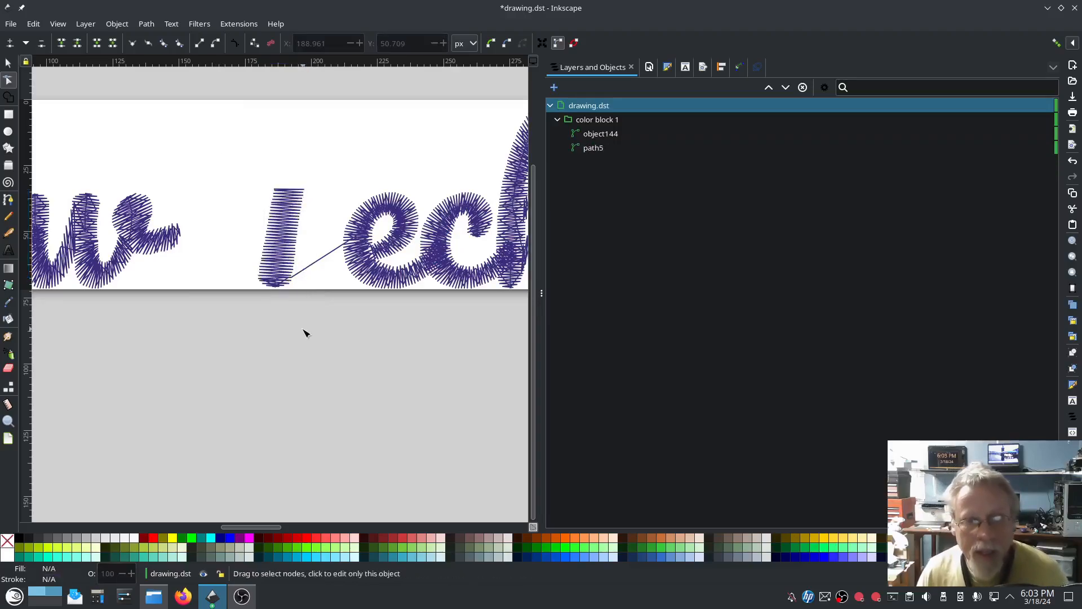
{"action": "left_click", "coordinate": [593, 147]}
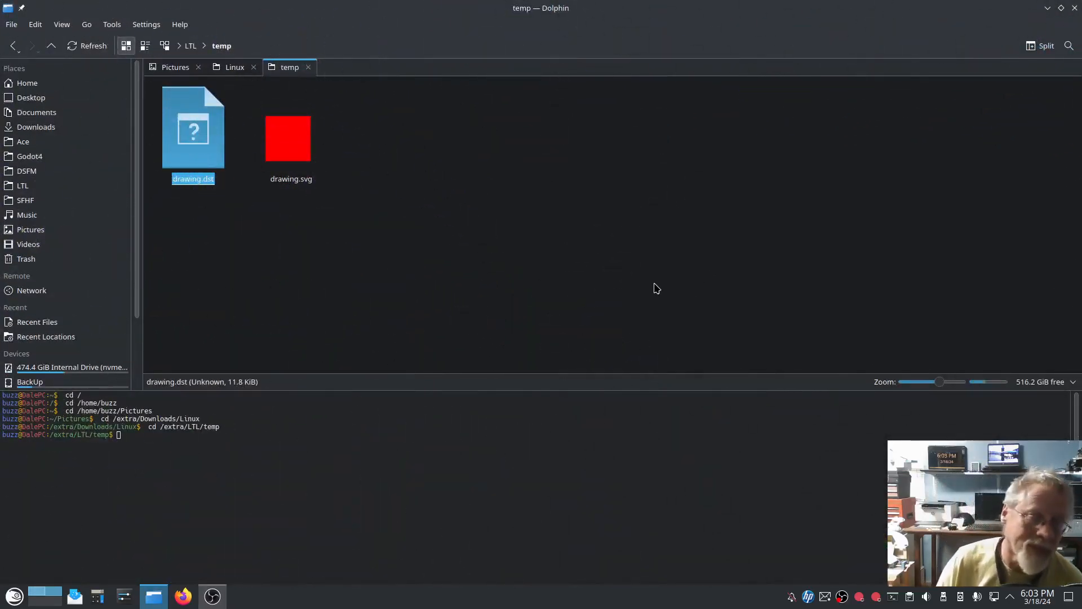
Launch Inkscape and reopen the recent file drawing.dst
{"action": "left_click", "coordinate": [12, 599]}
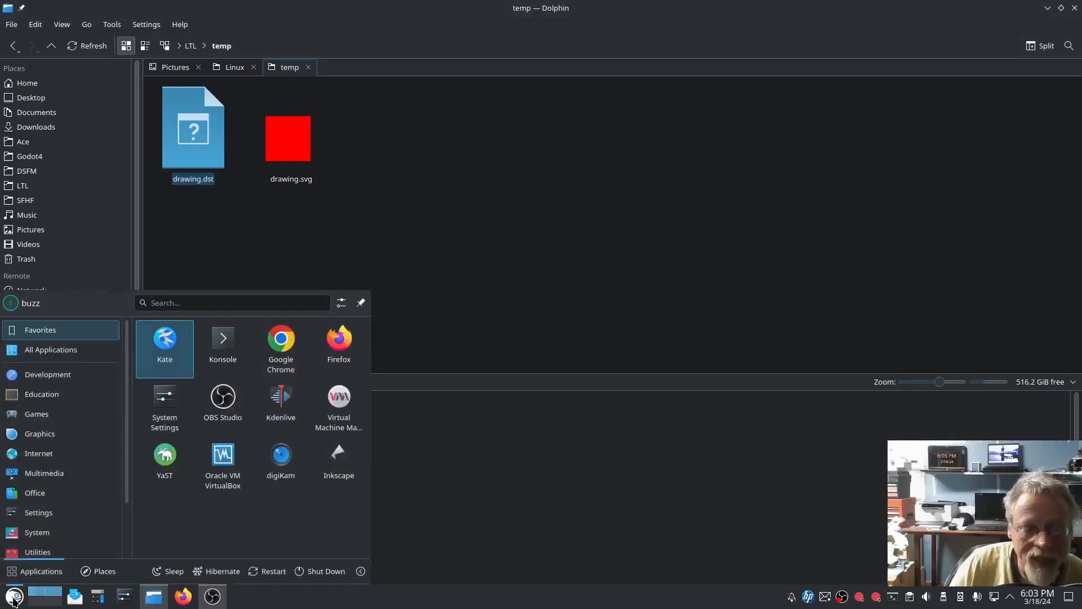
{"action": "left_click", "coordinate": [338, 457]}
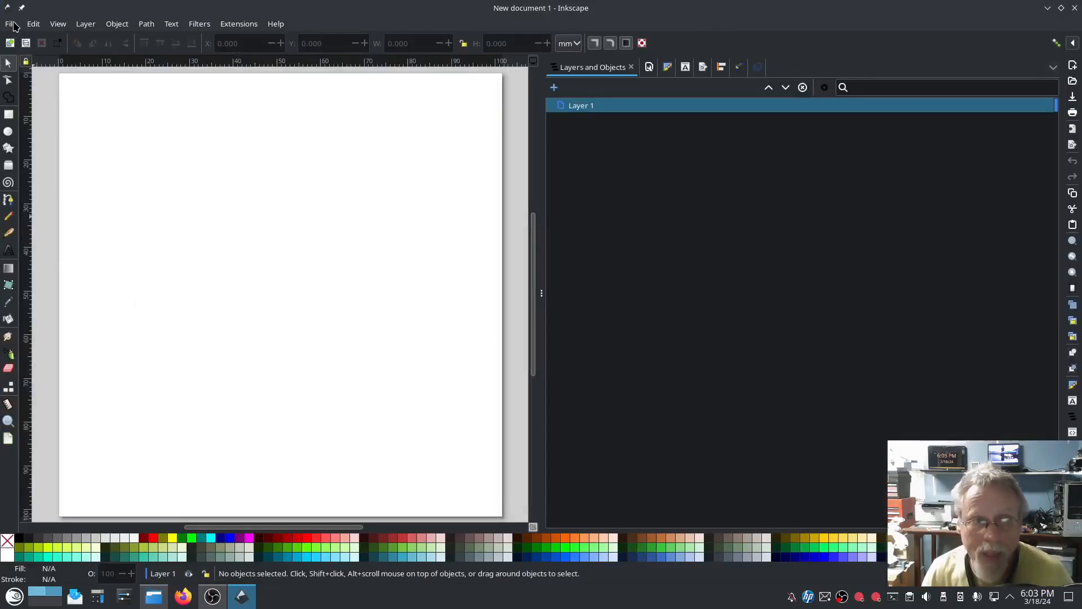
{"action": "left_click", "coordinate": [12, 25]}
{"action": "mouse_move", "coordinate": [39, 88]}
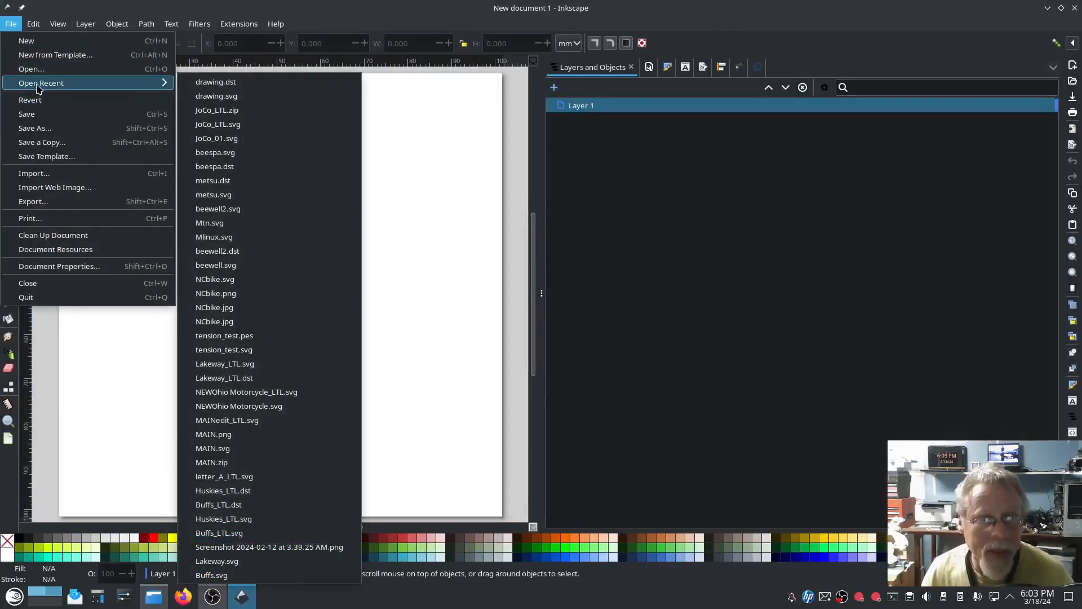
{"action": "left_click", "coordinate": [248, 83]}
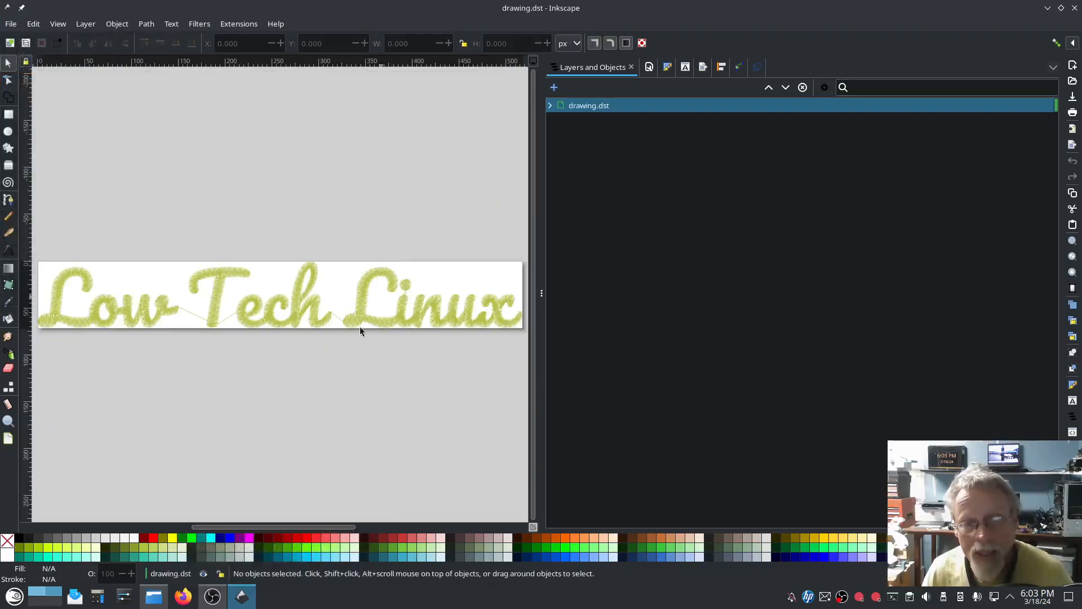
Break the lettering path at the five nodes crossing the T's stem at about Y 39 px
{"action": "scroll", "coordinate": [259, 349], "scroll_direction": "down", "scroll_amount": 1, "text": "ctrl"}
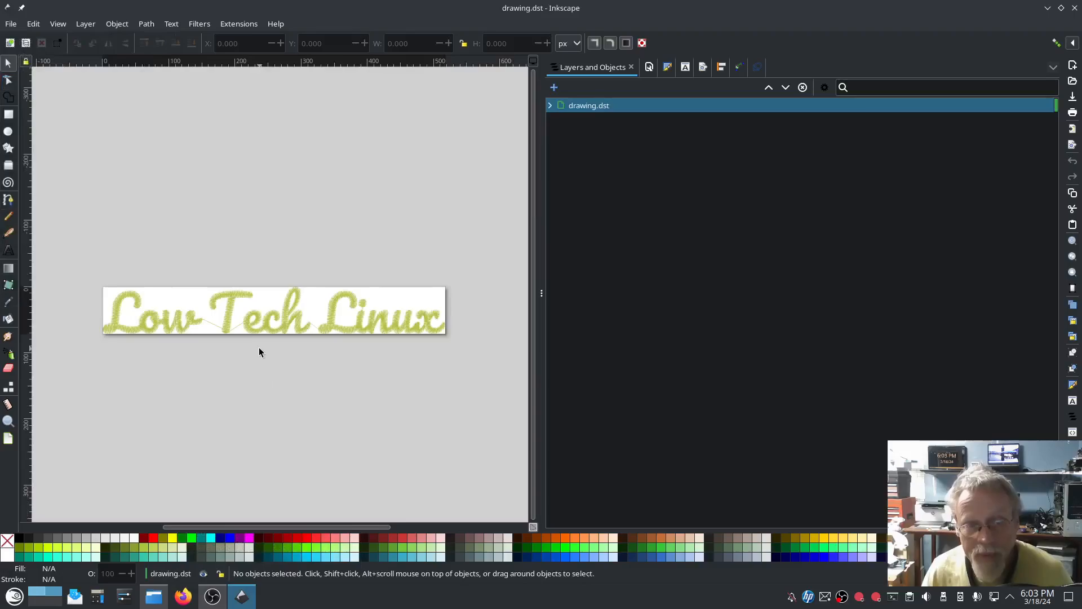
{"action": "scroll", "coordinate": [225, 318], "scroll_direction": "up", "scroll_amount": 8, "text": "ctrl"}
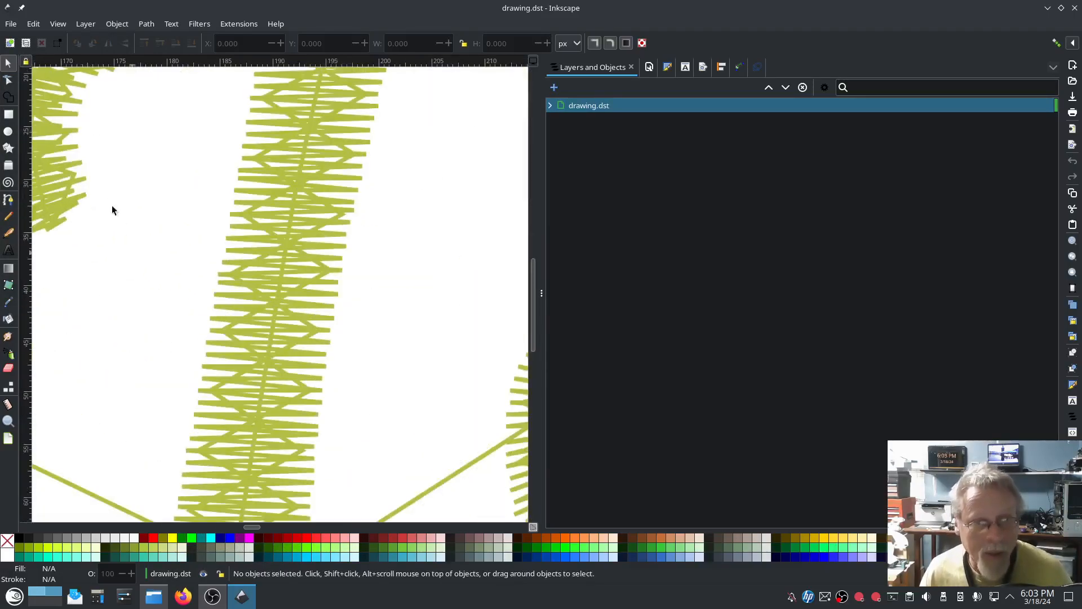
{"action": "left_click", "coordinate": [8, 80]}
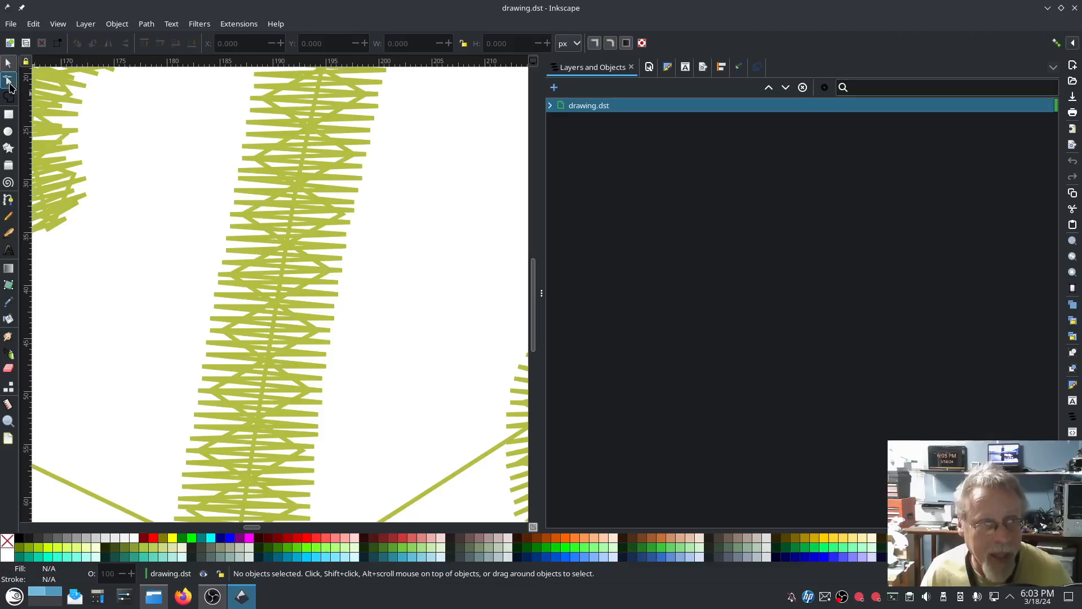
{"action": "left_click", "coordinate": [278, 246]}
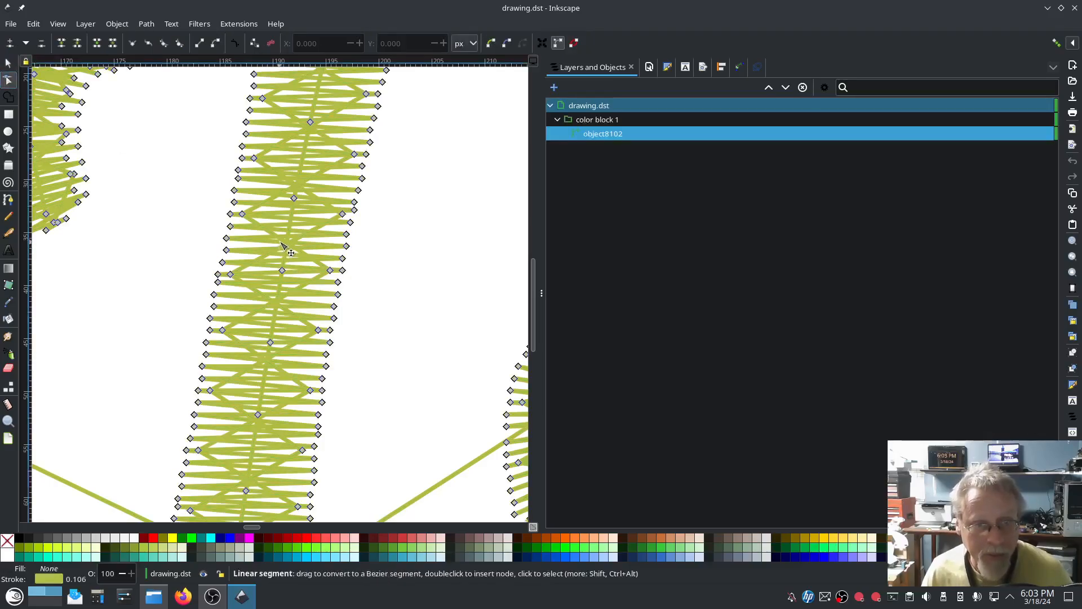
{"action": "left_click", "coordinate": [218, 274]}
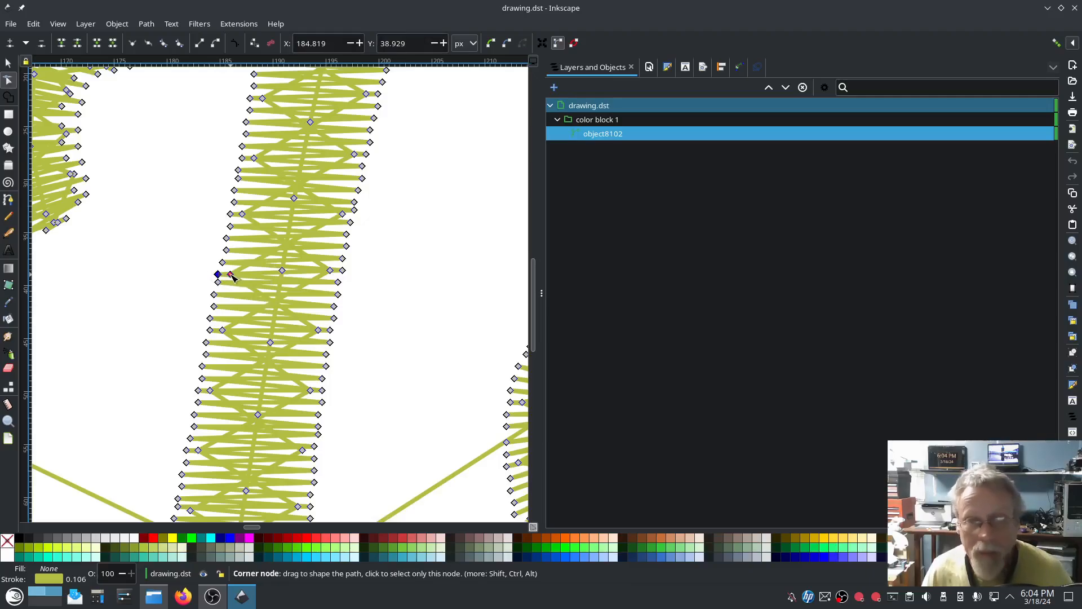
{"action": "left_click", "coordinate": [231, 274], "text": "shift"}
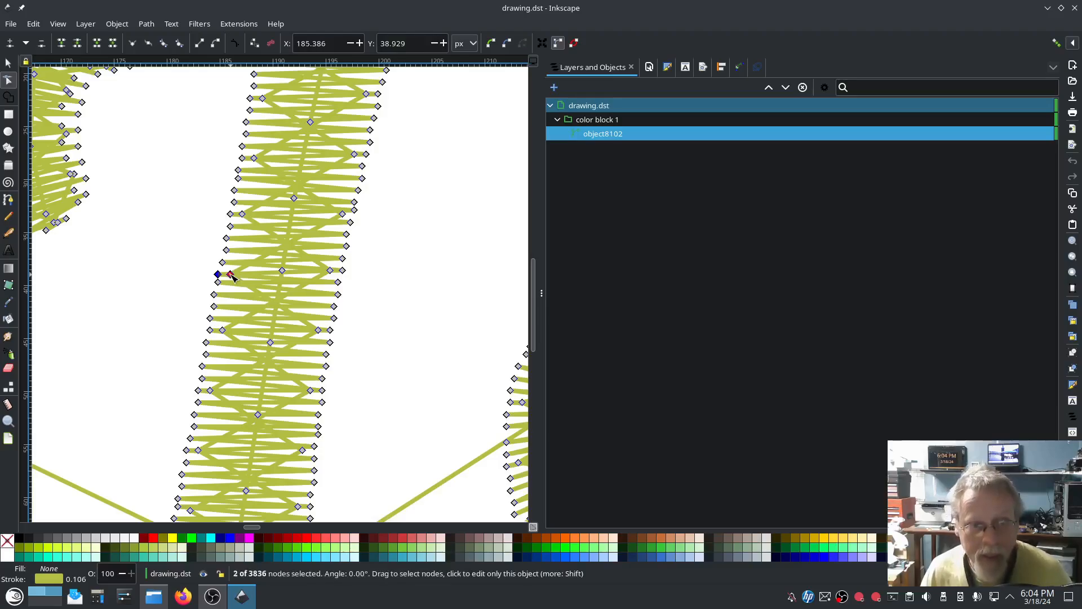
{"action": "left_click", "coordinate": [283, 270], "text": "shift"}
{"action": "left_click", "coordinate": [331, 271], "text": "shift"}
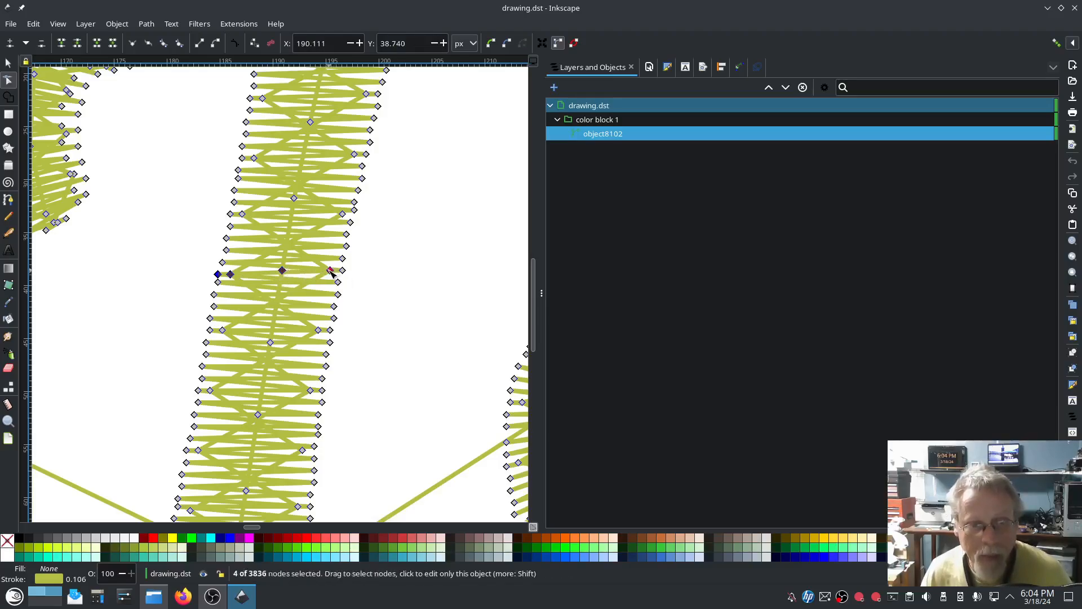
{"action": "left_click", "coordinate": [343, 270], "text": "shift"}
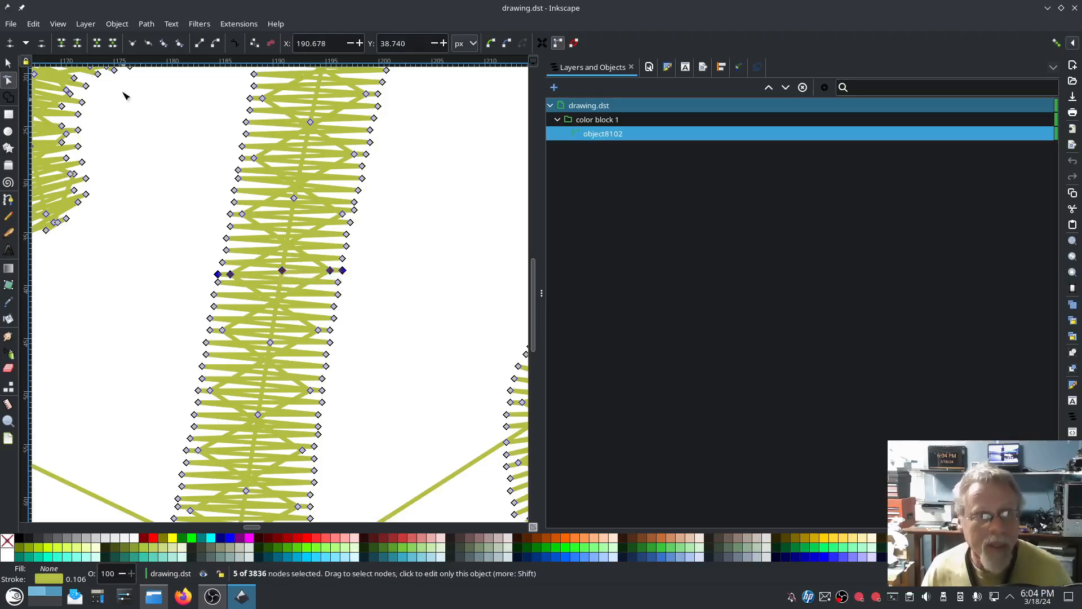
{"action": "left_click", "coordinate": [77, 44]}
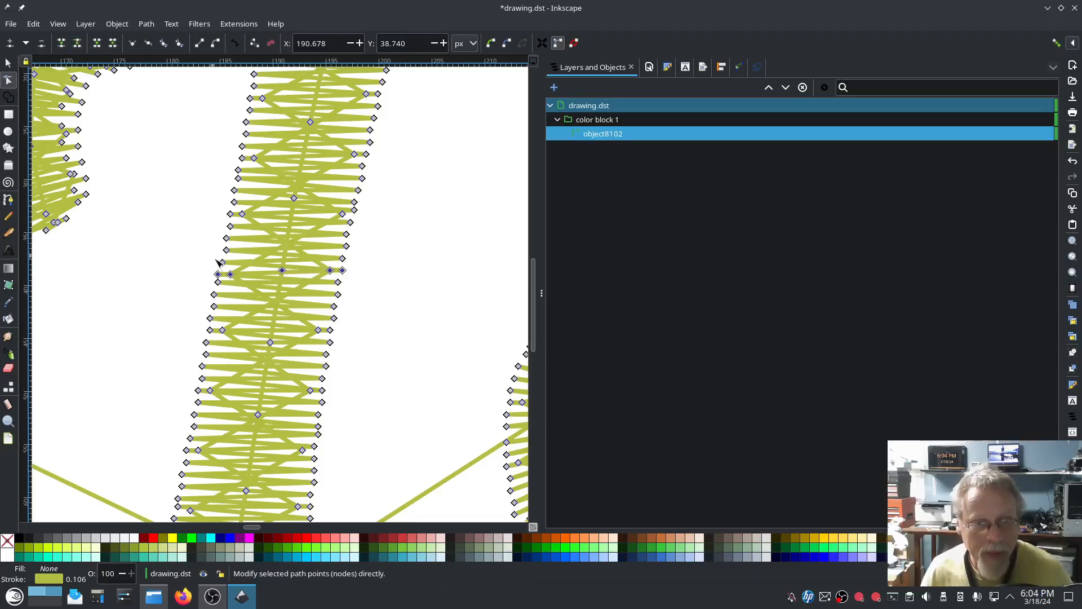
Pull the freed ends apart across the cut, moving the upper left end to about Y 37.4 px and the upper centre end to 37.6 px
{"action": "left_click_drag", "start_coordinate": [219, 275], "coordinate": [221, 268]}
{"action": "mouse_move", "coordinate": [223, 262]}
{"action": "left_mouse_down"}
{"action": "mouse_move", "coordinate": [222, 283]}
{"action": "mouse_move", "coordinate": [234, 284]}
{"action": "mouse_move", "coordinate": [226, 278]}
{"action": "left_mouse_up"}
{"action": "left_click", "coordinate": [410, 320]}
{"action": "left_click_drag", "start_coordinate": [290, 276], "coordinate": [344, 263]}
{"action": "left_click", "coordinate": [349, 274]}
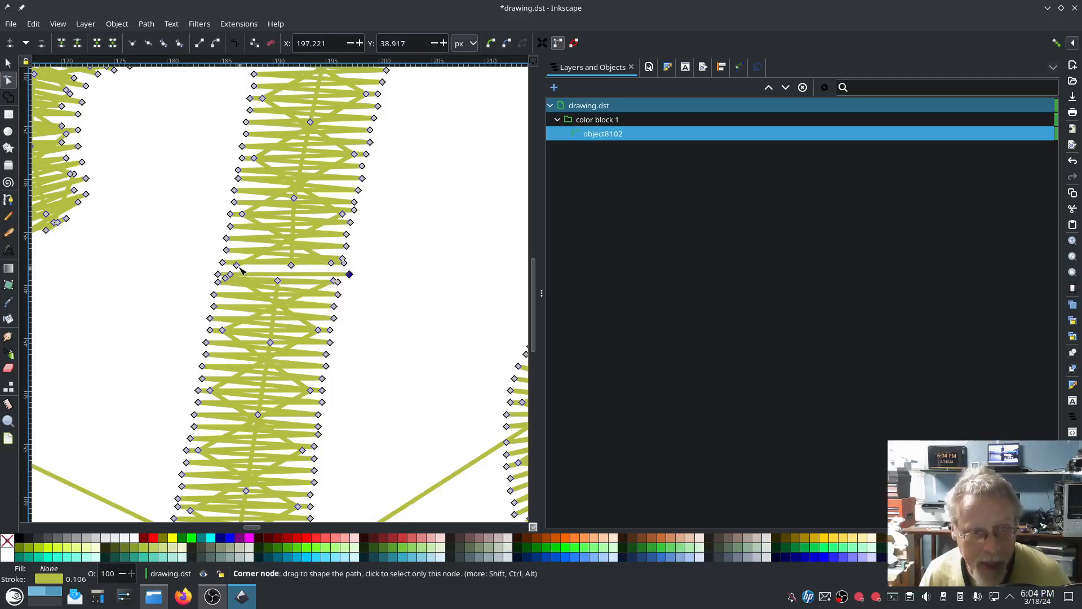
{"action": "left_click_drag", "start_coordinate": [237, 265], "coordinate": [221, 259]}
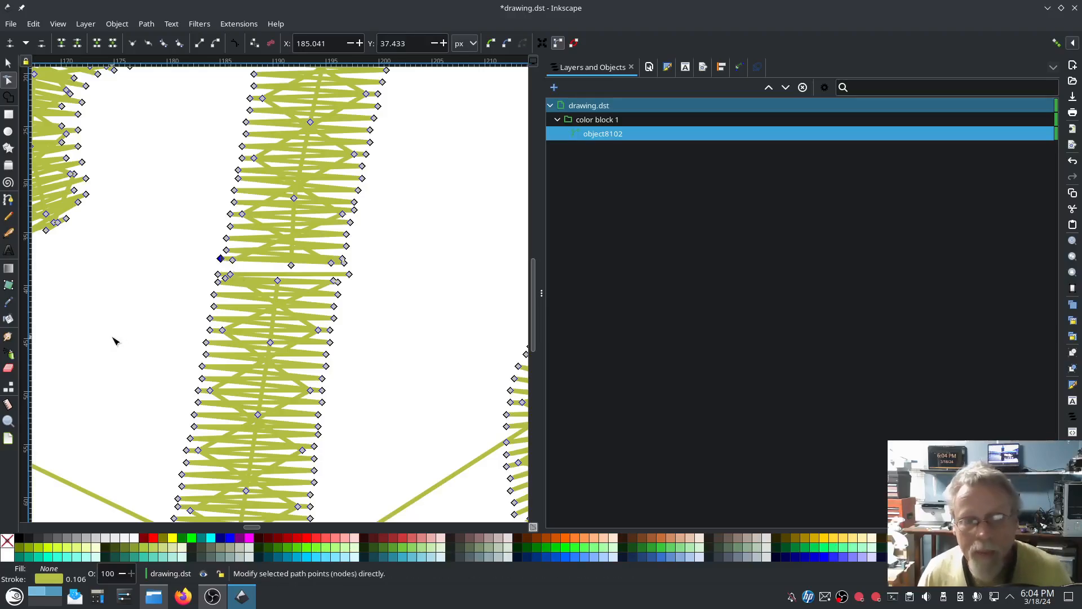
{"action": "left_click_drag", "start_coordinate": [291, 265], "coordinate": [287, 261]}
Break the cut lettering path object8102 apart into separate path objects
{"action": "scroll", "coordinate": [160, 337], "scroll_direction": "down", "scroll_amount": 3}
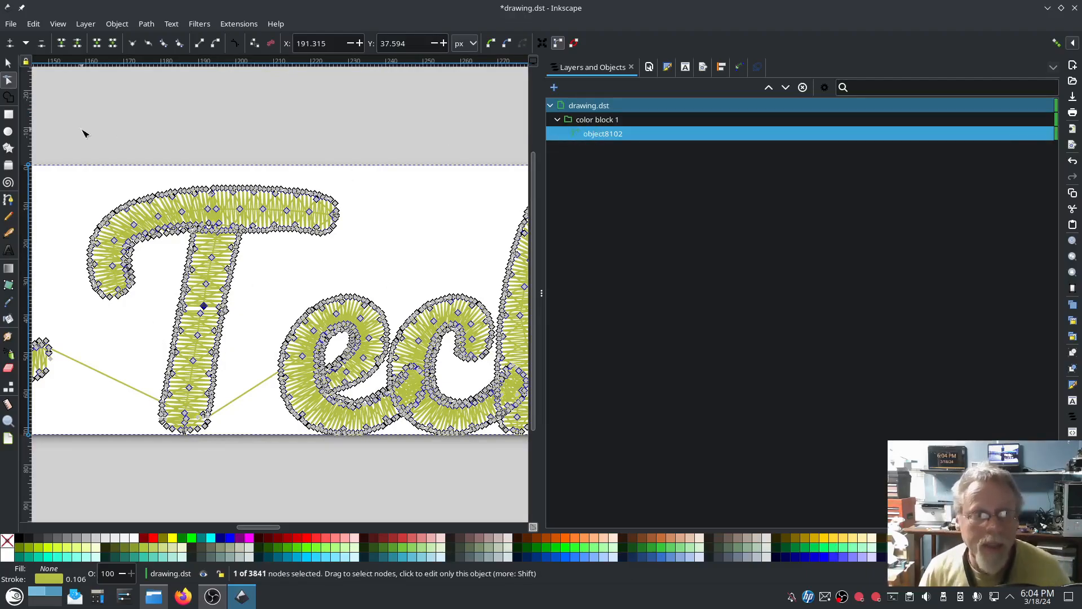
{"action": "left_click", "coordinate": [146, 24]}
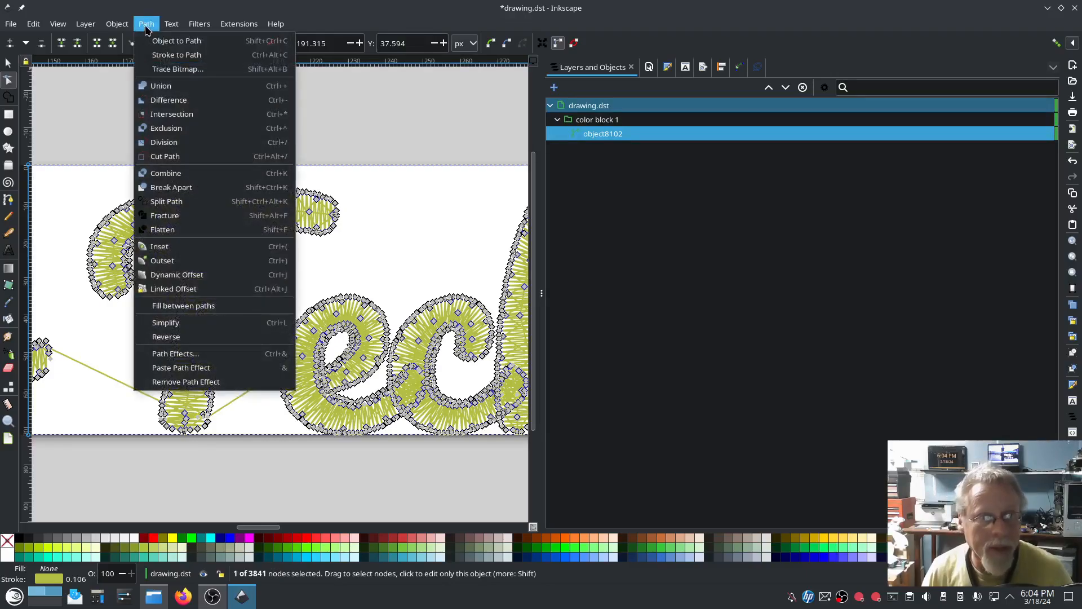
{"action": "left_click", "coordinate": [167, 187]}
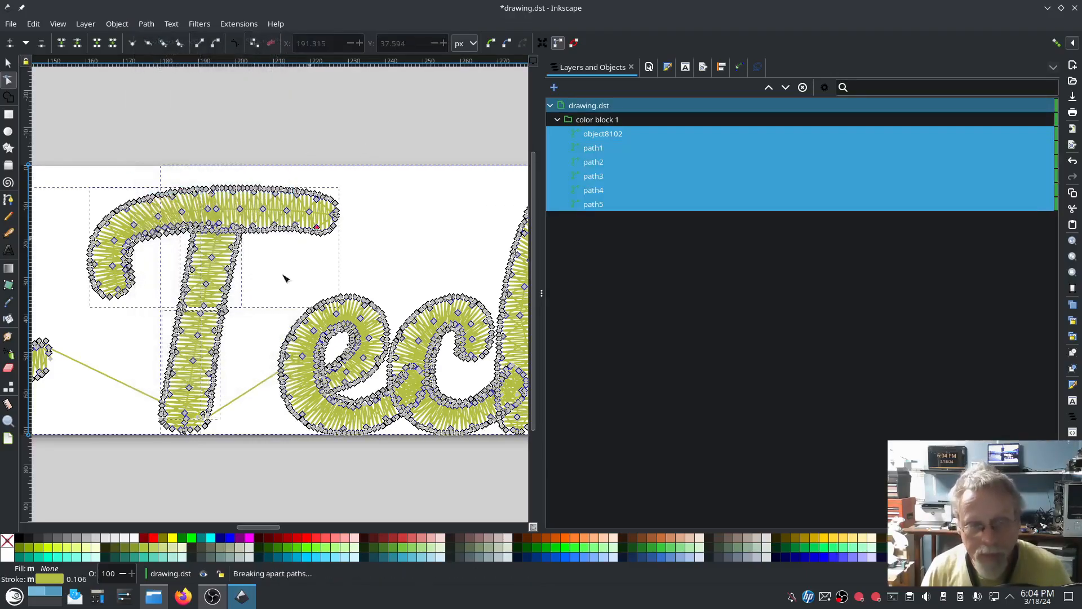
Check which part of the lettering path5 covers, and delete path4, the single leftover stitch across the T's stem
{"action": "scroll", "coordinate": [255, 351], "scroll_direction": "down", "scroll_amount": 4}
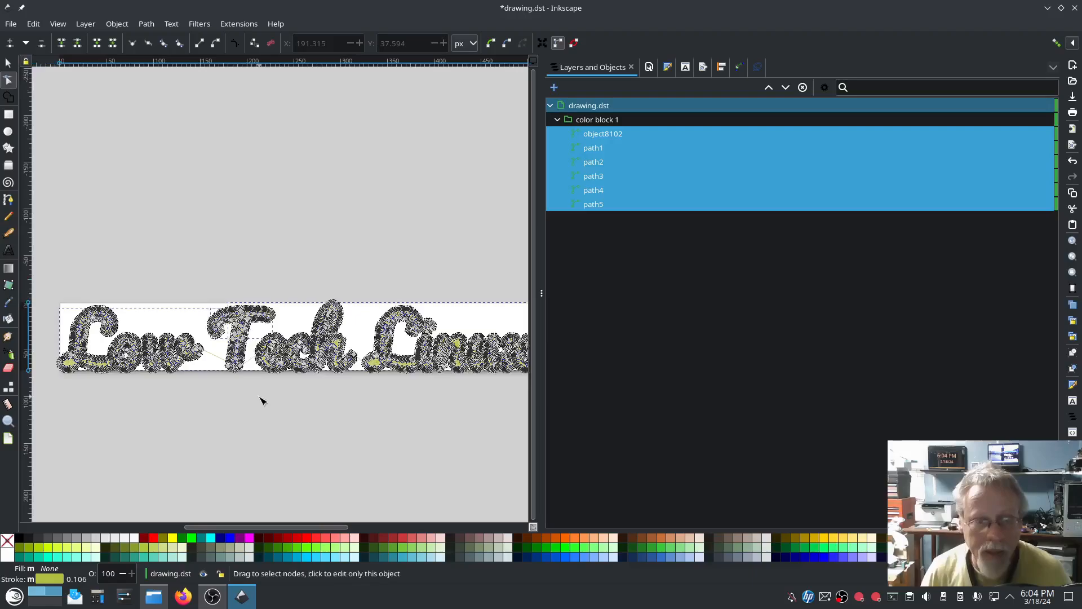
{"action": "left_click", "coordinate": [600, 207]}
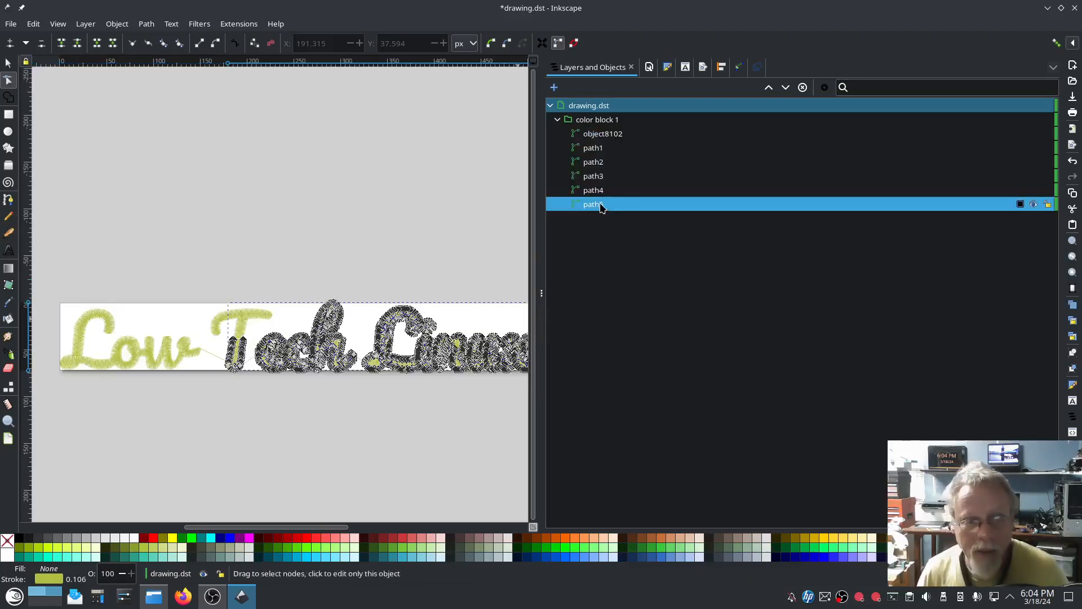
{"action": "left_click", "coordinate": [599, 192]}
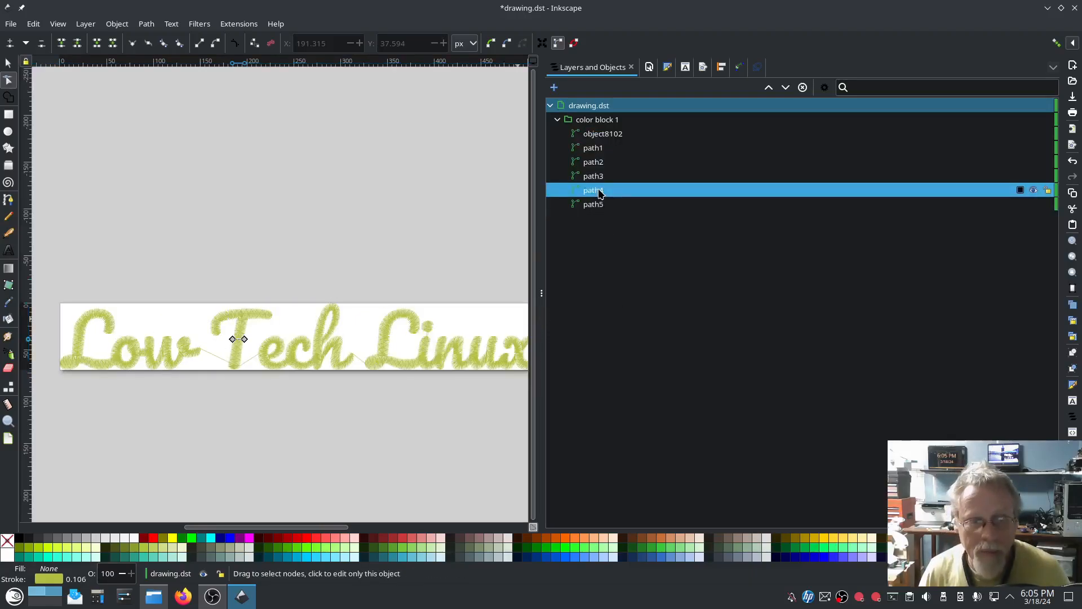
{"action": "key", "text": "Delete"}
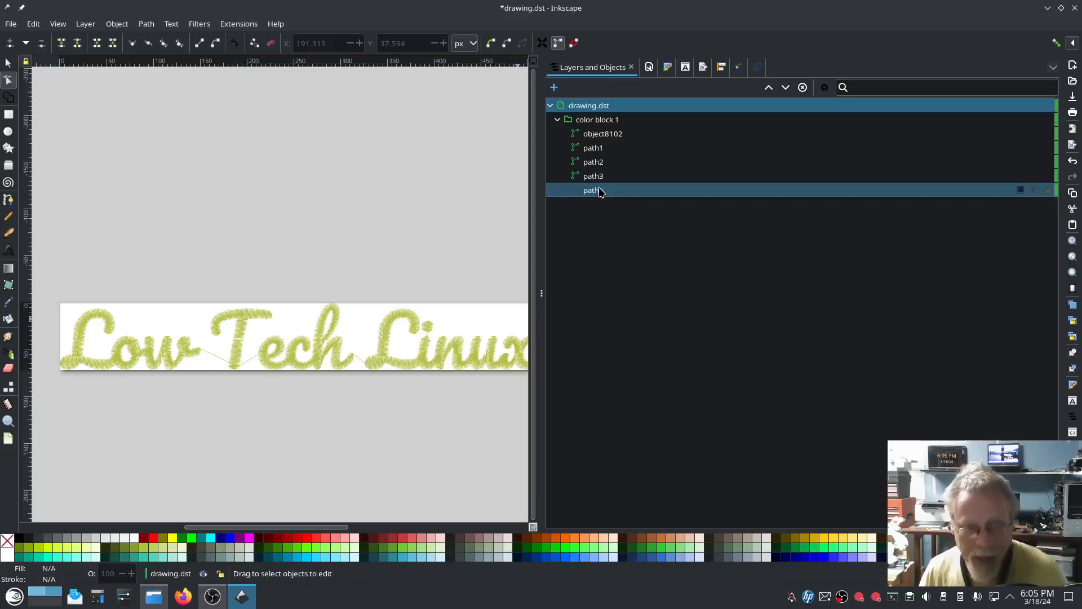
Check which parts of the lettering path3 and path2 cover, and delete path1, the crossbar of the T
{"action": "left_click", "coordinate": [597, 178]}
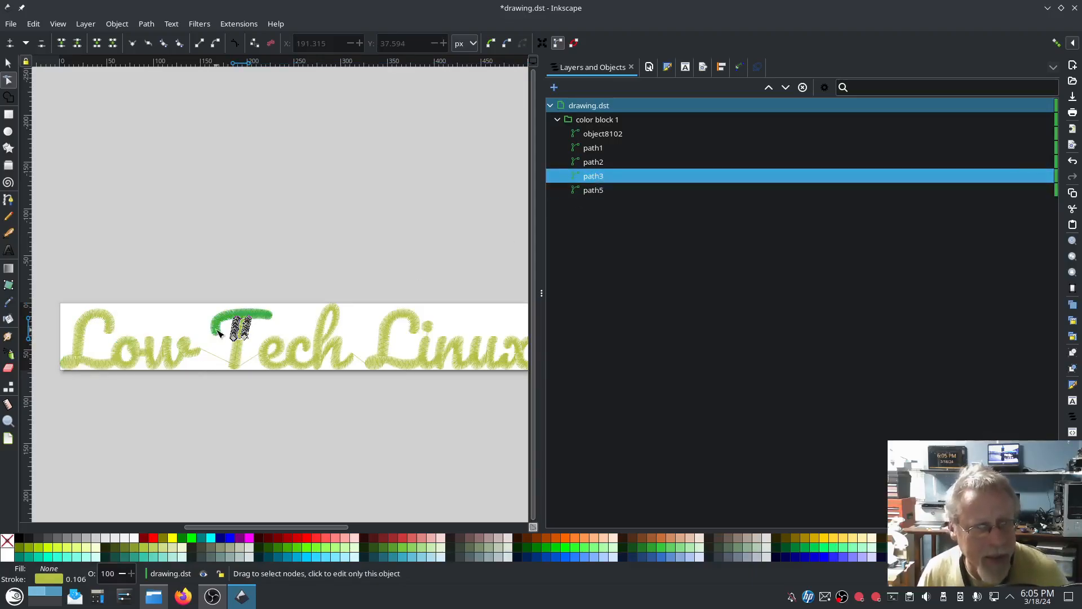
{"action": "scroll", "coordinate": [224, 333], "scroll_direction": "up", "scroll_amount": 4, "text": "ctrl"}
{"action": "scroll", "coordinate": [240, 332], "scroll_direction": "up", "scroll_amount": 2, "text": "ctrl"}
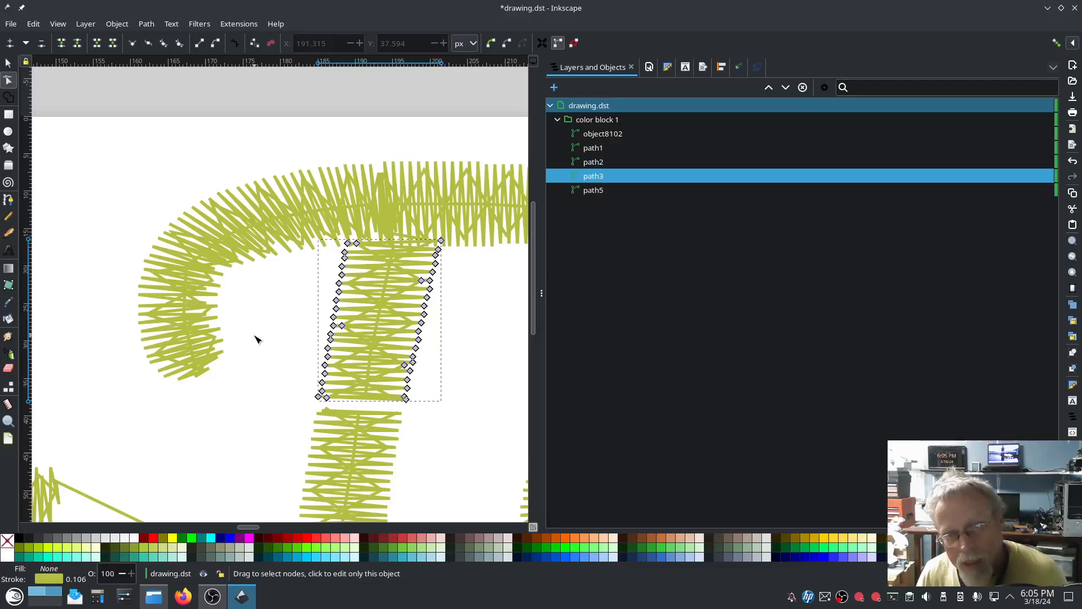
{"action": "left_click", "coordinate": [594, 163]}
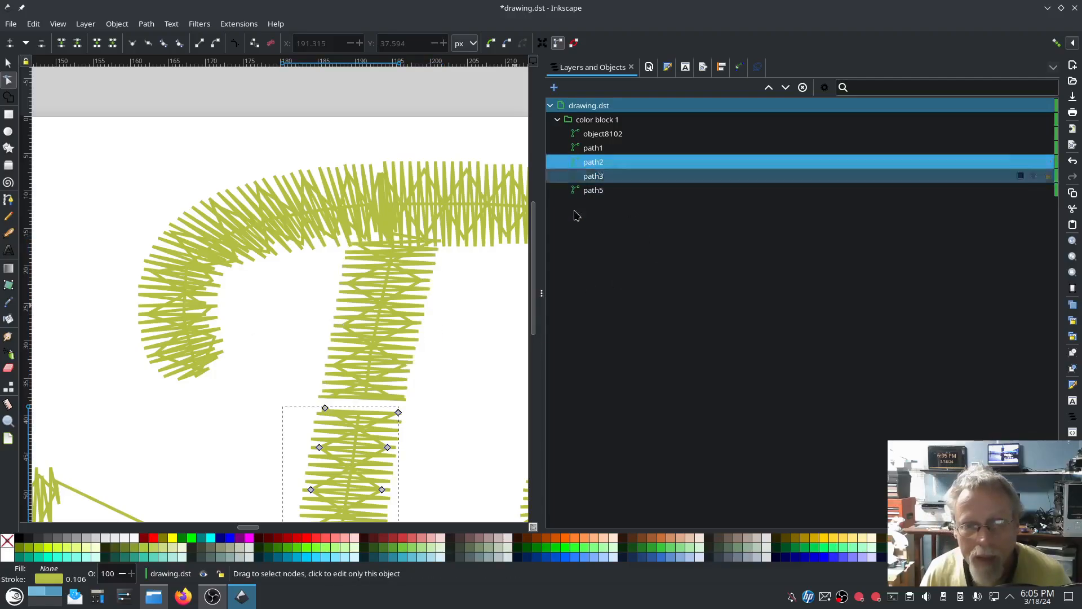
{"action": "left_click", "coordinate": [592, 148]}
{"action": "scroll", "coordinate": [445, 414], "scroll_direction": "down", "scroll_amount": 4}
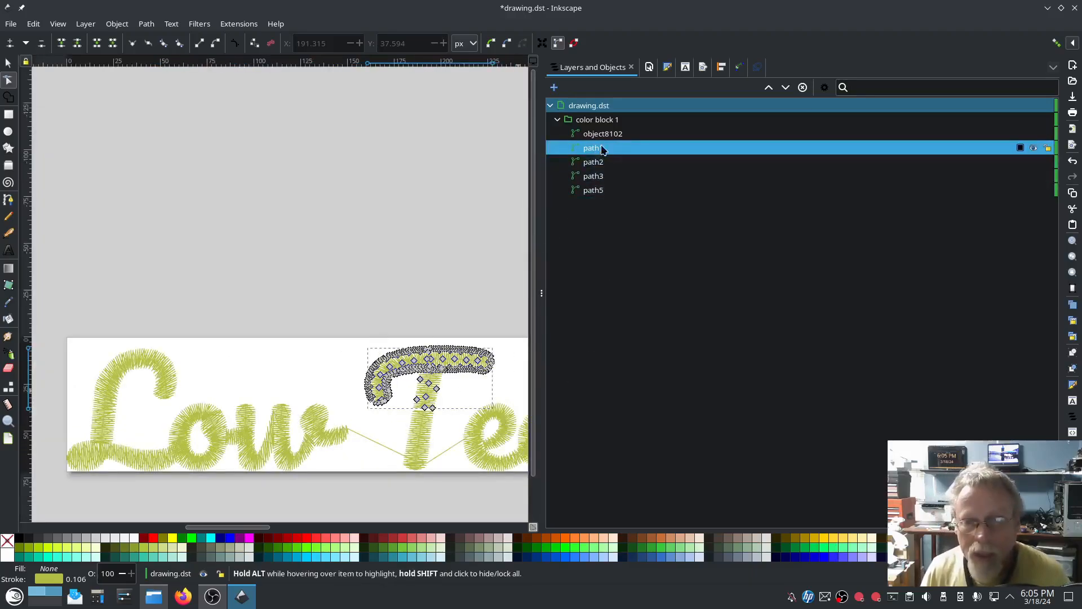
{"action": "key", "text": "Delete"}
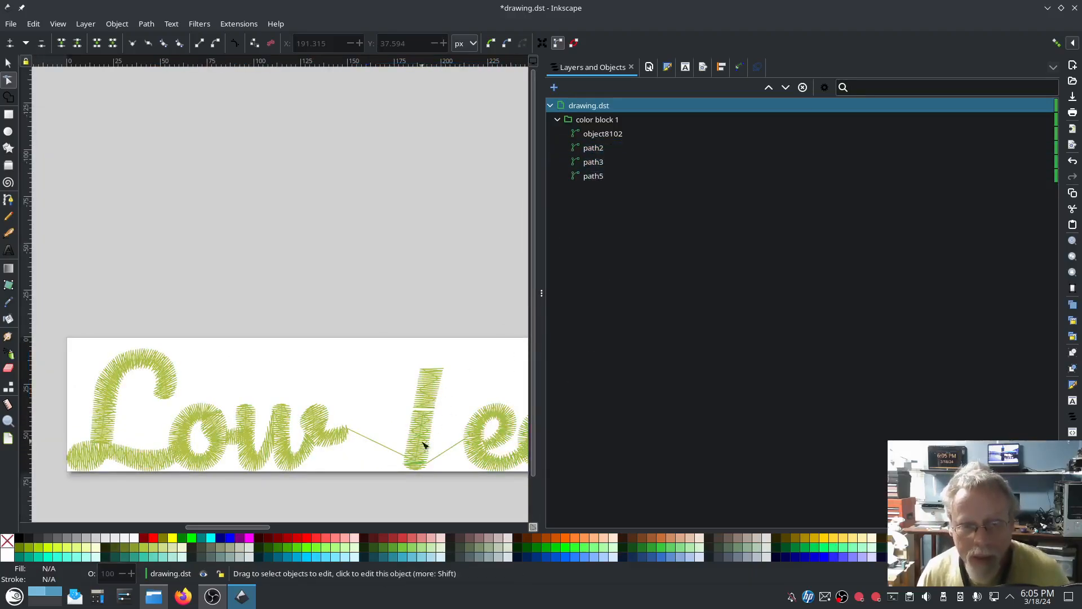
Move the lower end nodes of path3 down toward the lower half of the T's stem to close the gap
{"action": "scroll", "coordinate": [424, 423], "scroll_direction": "up", "scroll_amount": 5}
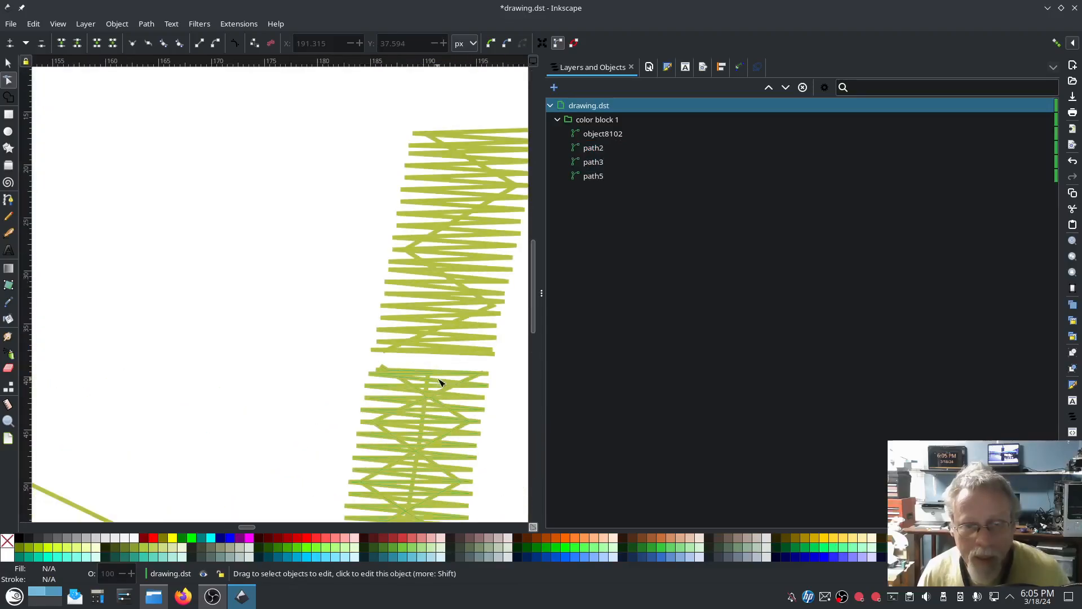
{"action": "left_click", "coordinate": [393, 342]}
{"action": "left_click", "coordinate": [352, 337]}
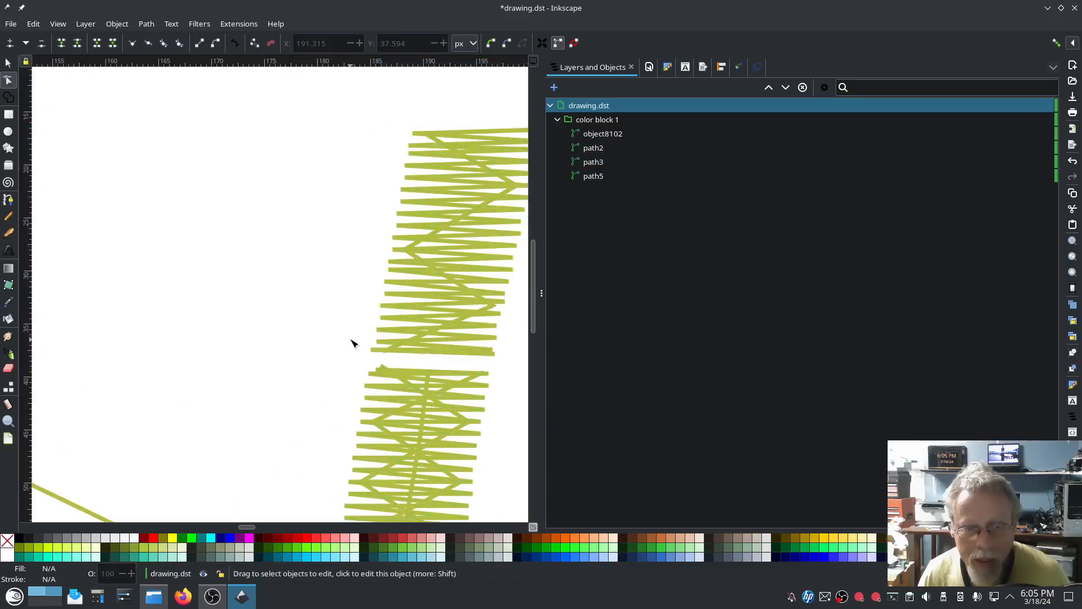
{"action": "left_click", "coordinate": [376, 350]}
{"action": "left_click_drag", "start_coordinate": [359, 343], "coordinate": [490, 352]}
{"action": "left_click", "coordinate": [497, 364]}
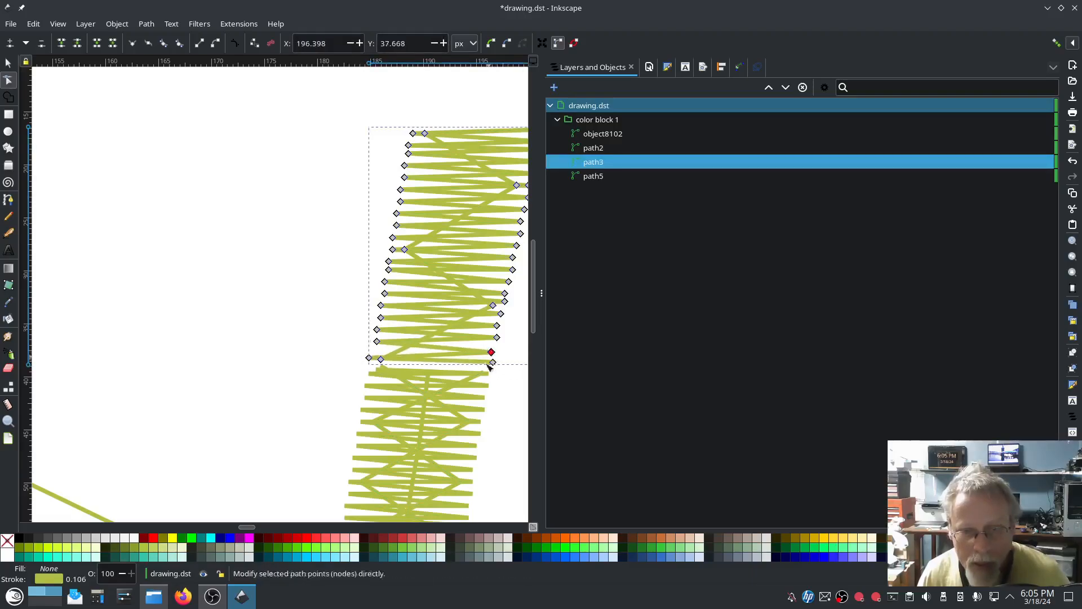
{"action": "scroll", "coordinate": [275, 405], "scroll_direction": "down", "scroll_amount": 3}
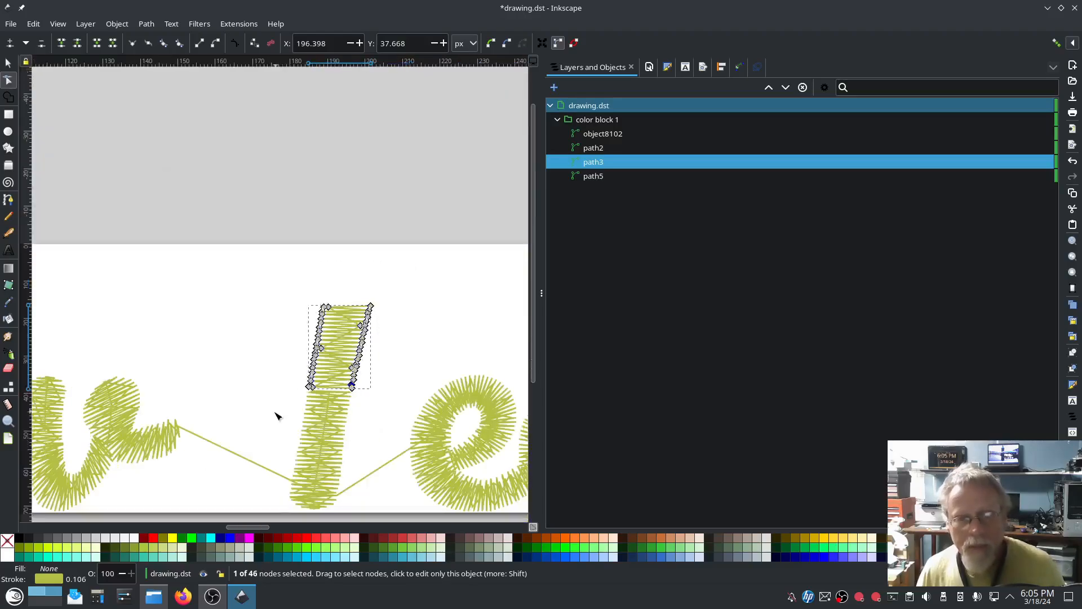
{"action": "key", "text": "Escape"}
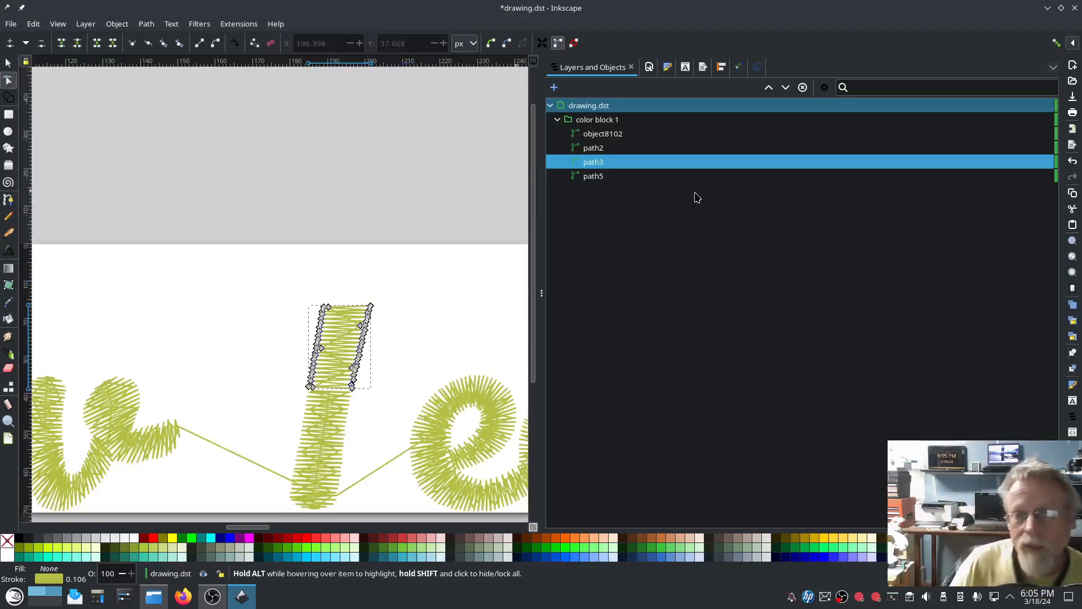
Check which parts path5 and path3 cover, and delete path2, the underlay stitching in the lower half of the T's stem
{"action": "scroll", "coordinate": [414, 369], "scroll_direction": "down", "scroll_amount": 1}
{"action": "scroll", "coordinate": [414, 370], "scroll_direction": "down", "scroll_amount": 2}
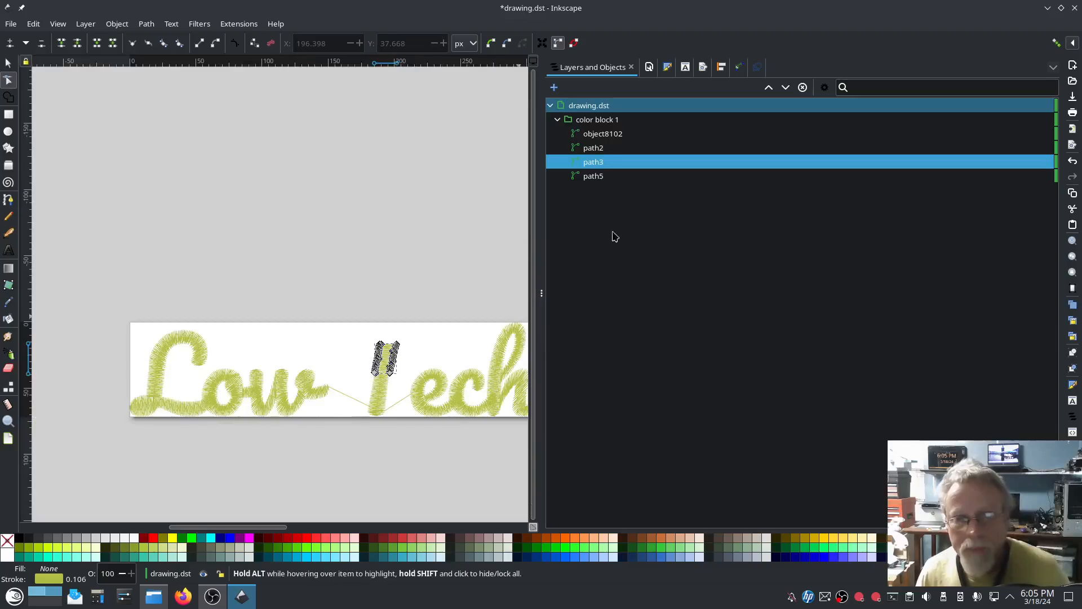
{"action": "left_click", "coordinate": [604, 176]}
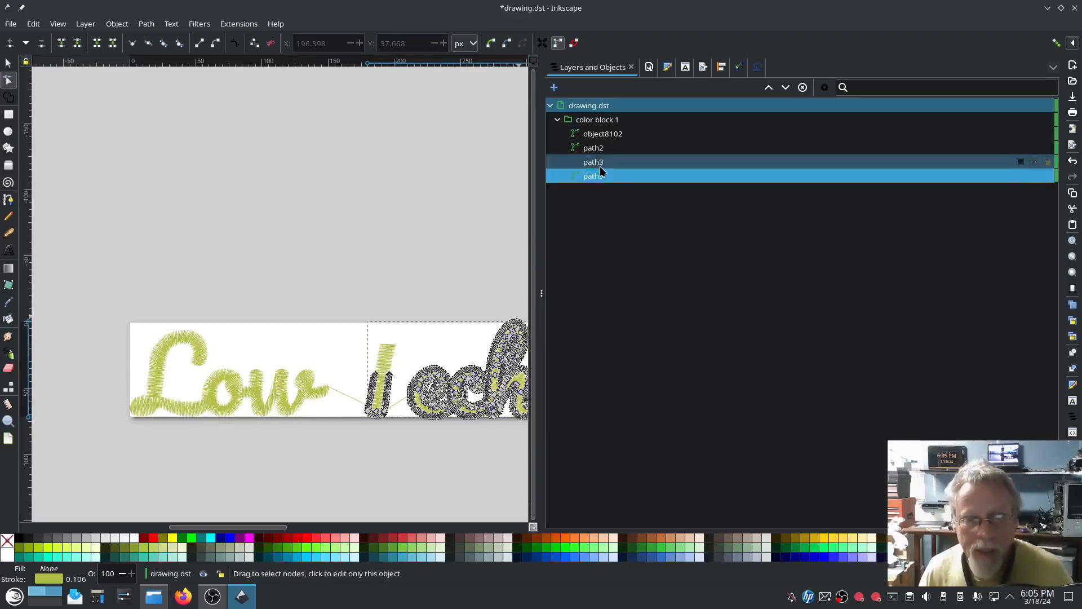
{"action": "left_click", "coordinate": [599, 163]}
{"action": "left_click", "coordinate": [597, 148]}
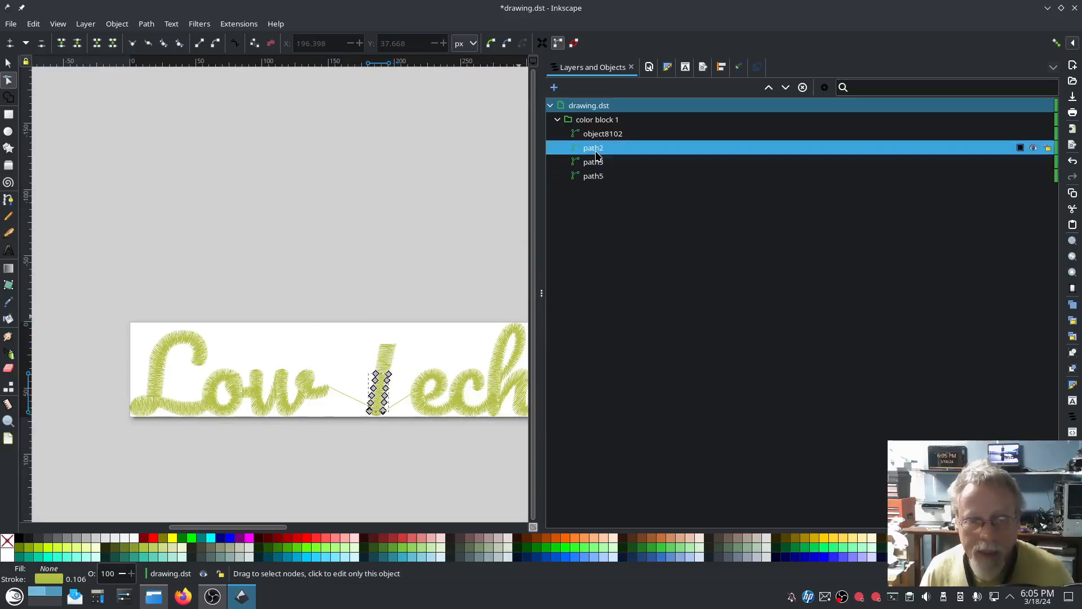
{"action": "key", "text": "Delete"}
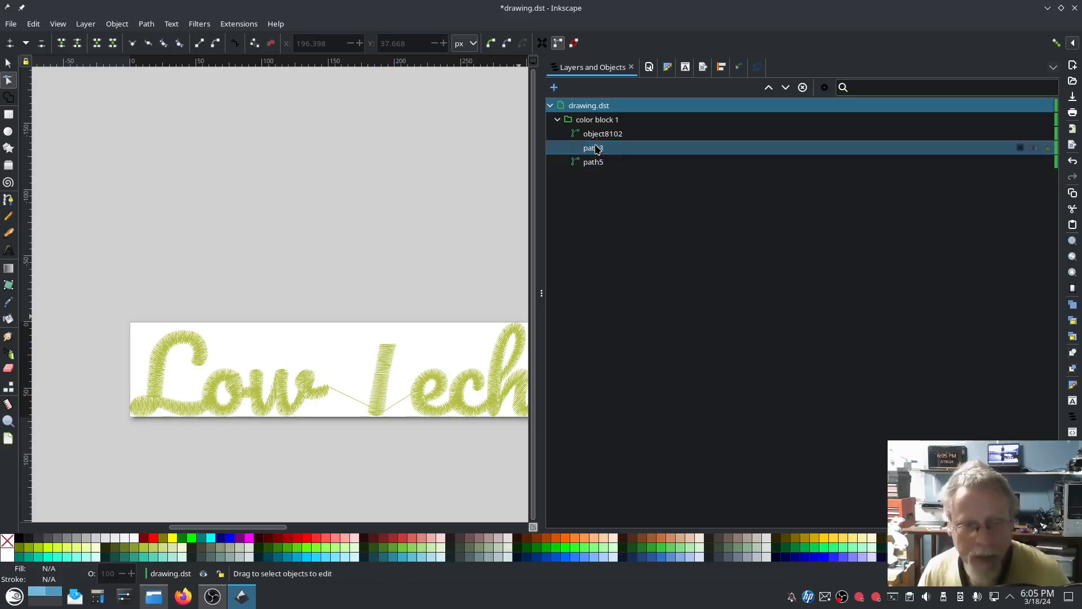
Delete the nodes of object8102 that lie beyond the word Low, including its connecting thread into the T's stem
{"action": "left_click", "coordinate": [596, 136]}
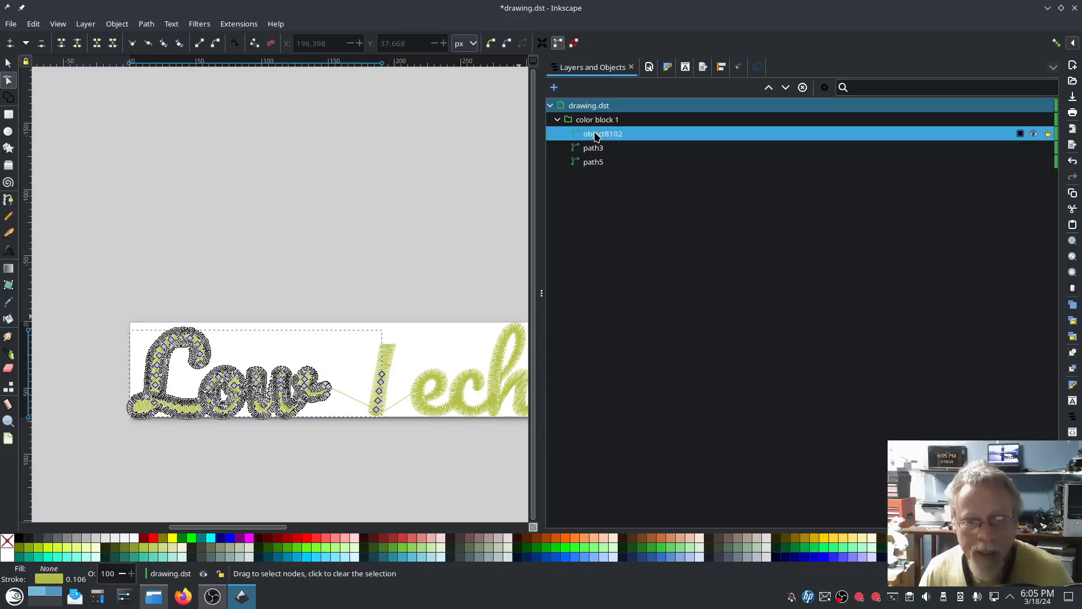
{"action": "left_click_drag", "start_coordinate": [348, 320], "coordinate": [402, 443]}
{"action": "key", "text": "Delete"}
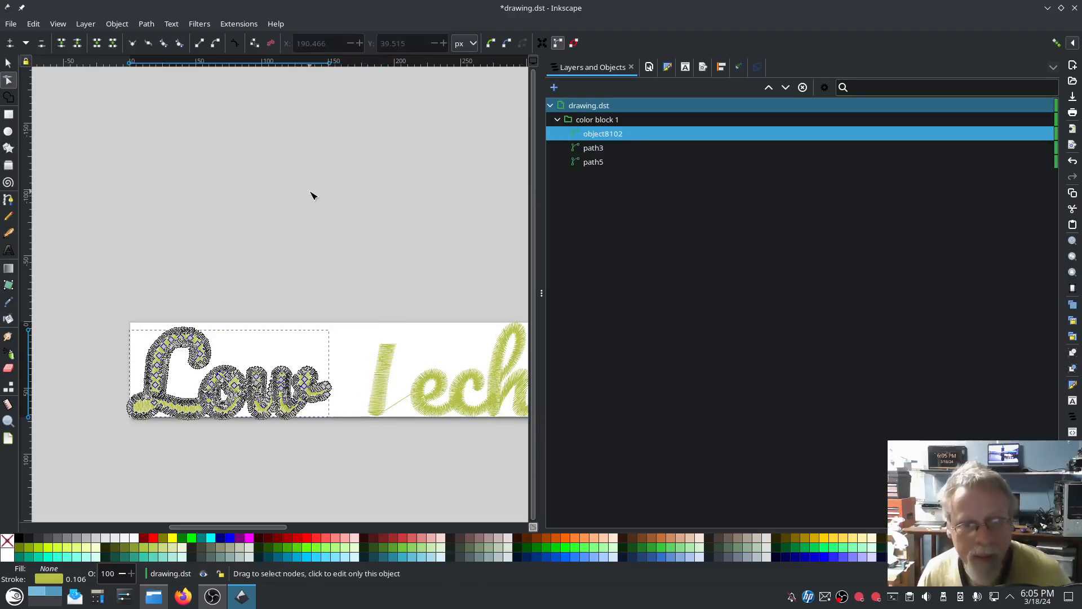
Check what each remaining path covers, and re-stack object8102, path3 and path5 in that order of selection with Ink/Stitch
{"action": "left_click", "coordinate": [601, 150]}
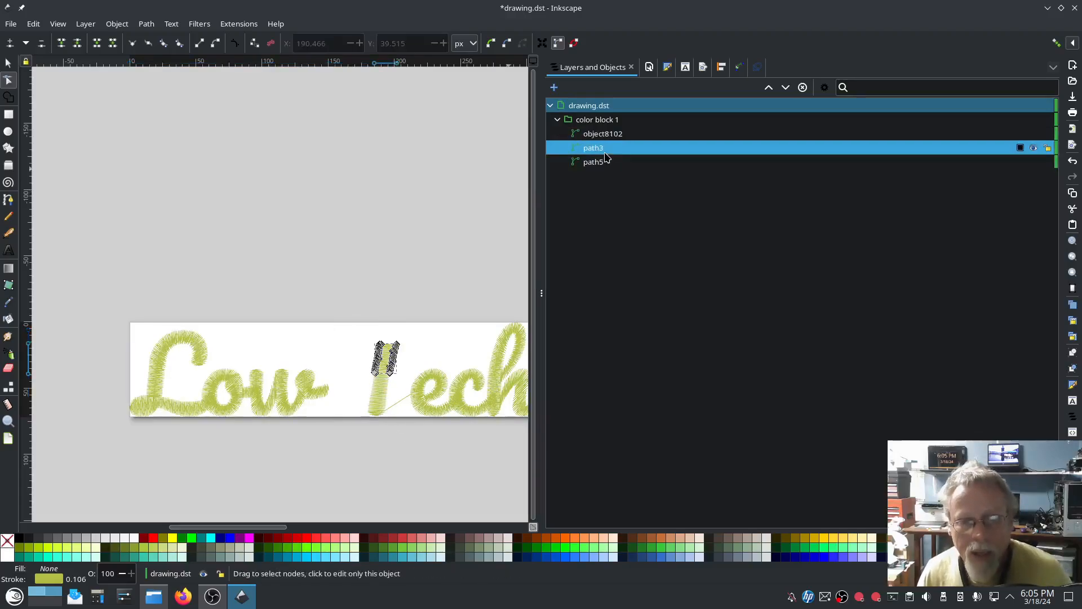
{"action": "left_click", "coordinate": [598, 162]}
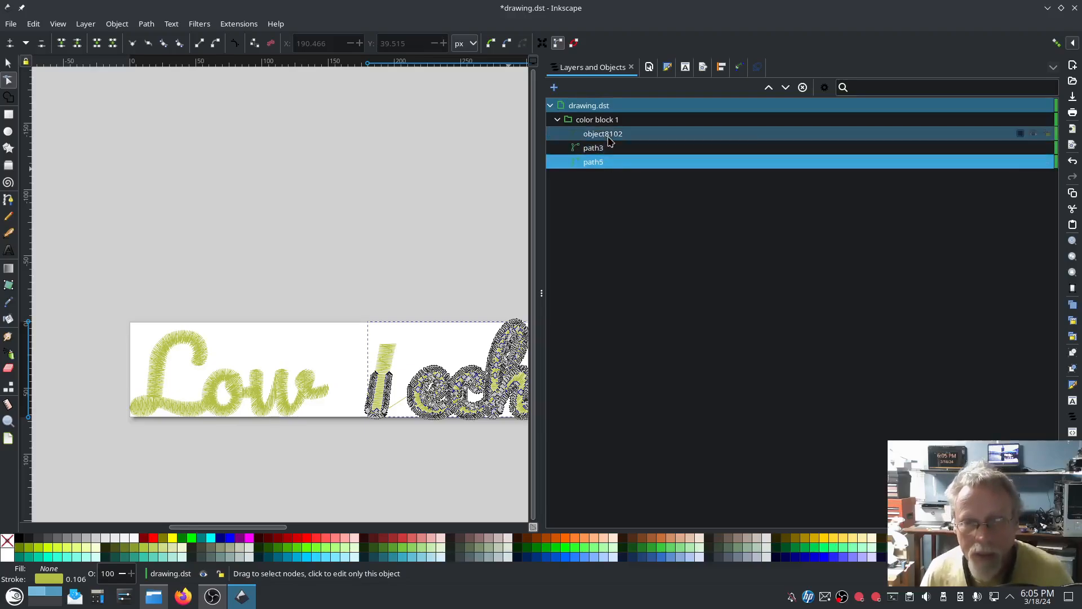
{"action": "left_click", "coordinate": [609, 137]}
{"action": "left_click", "coordinate": [604, 149]}
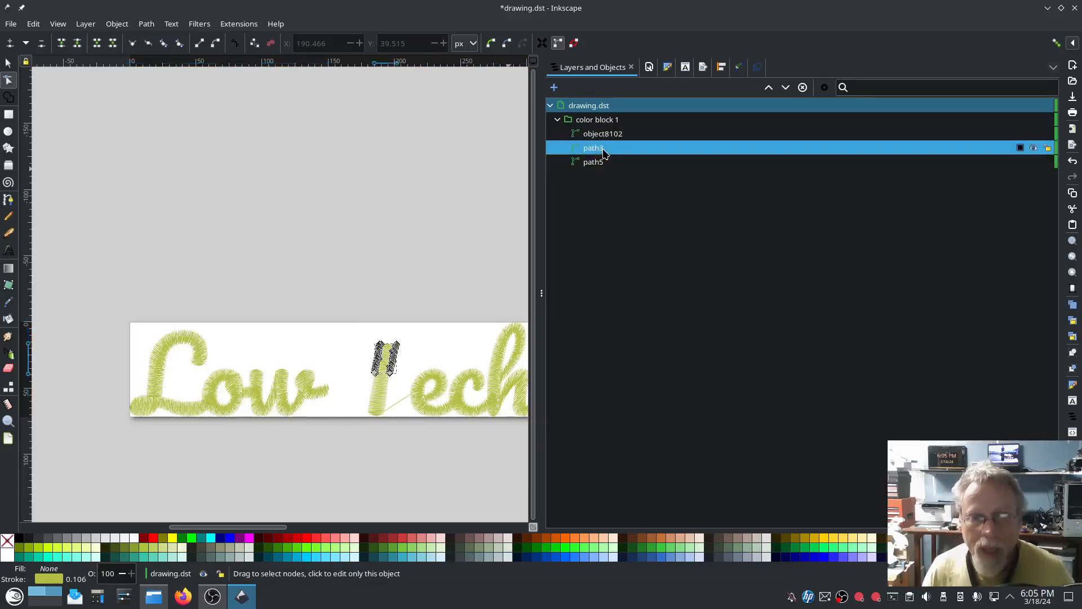
{"action": "left_click", "coordinate": [606, 161]}
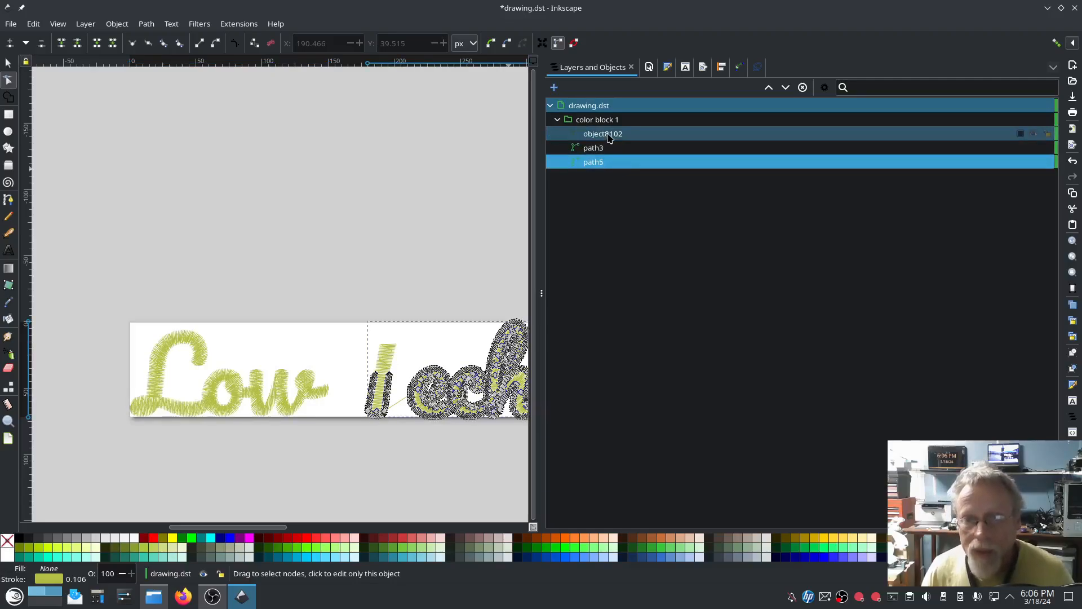
{"action": "left_click", "coordinate": [609, 137]}
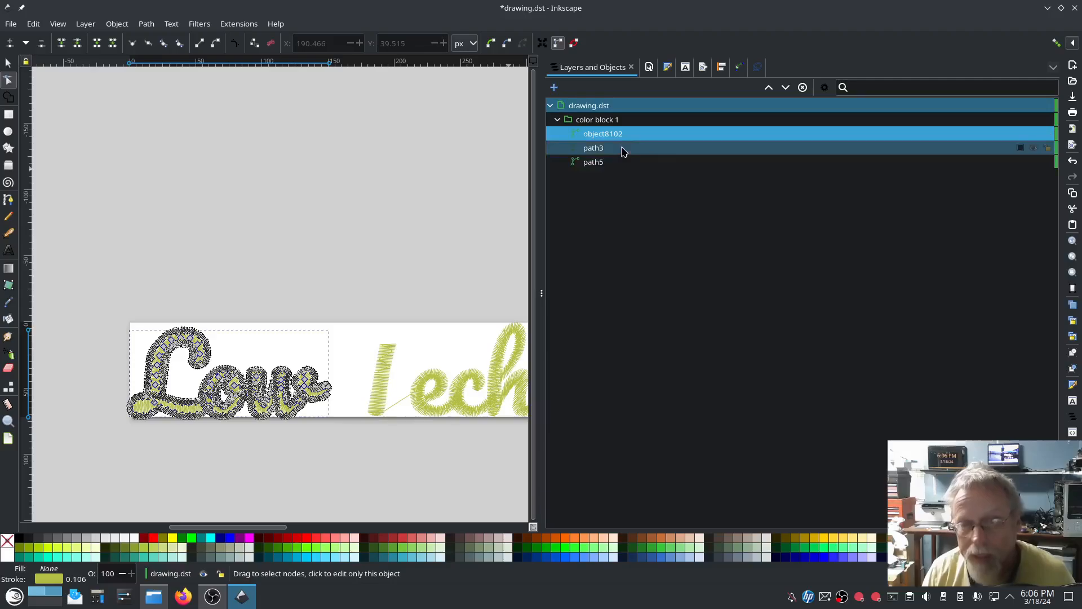
{"action": "left_click", "coordinate": [623, 149], "text": "ctrl"}
{"action": "left_click", "coordinate": [622, 163], "text": "ctrl"}
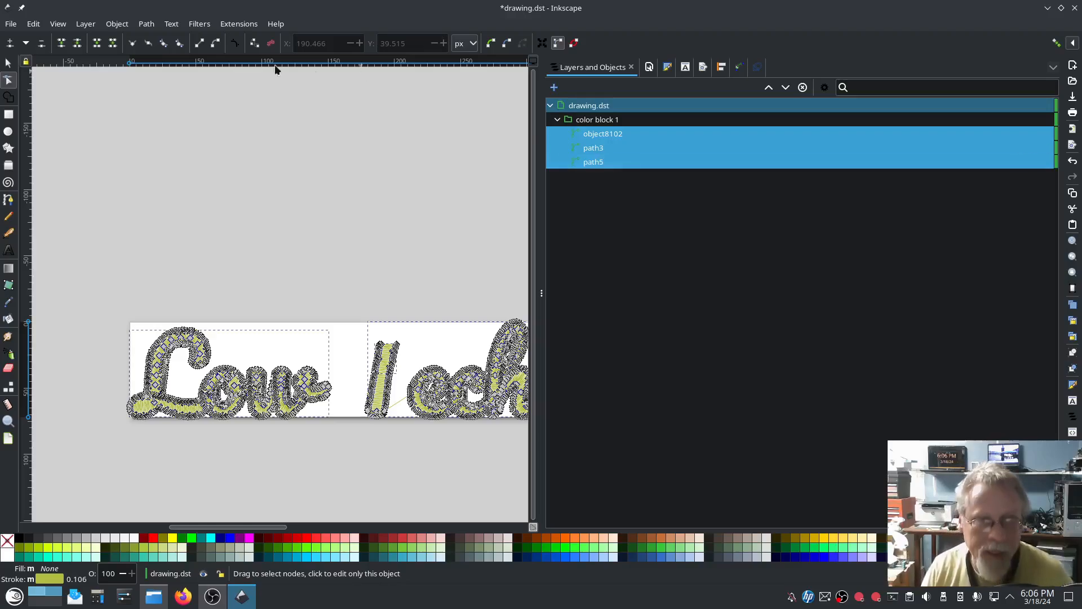
{"action": "left_click", "coordinate": [239, 23]}
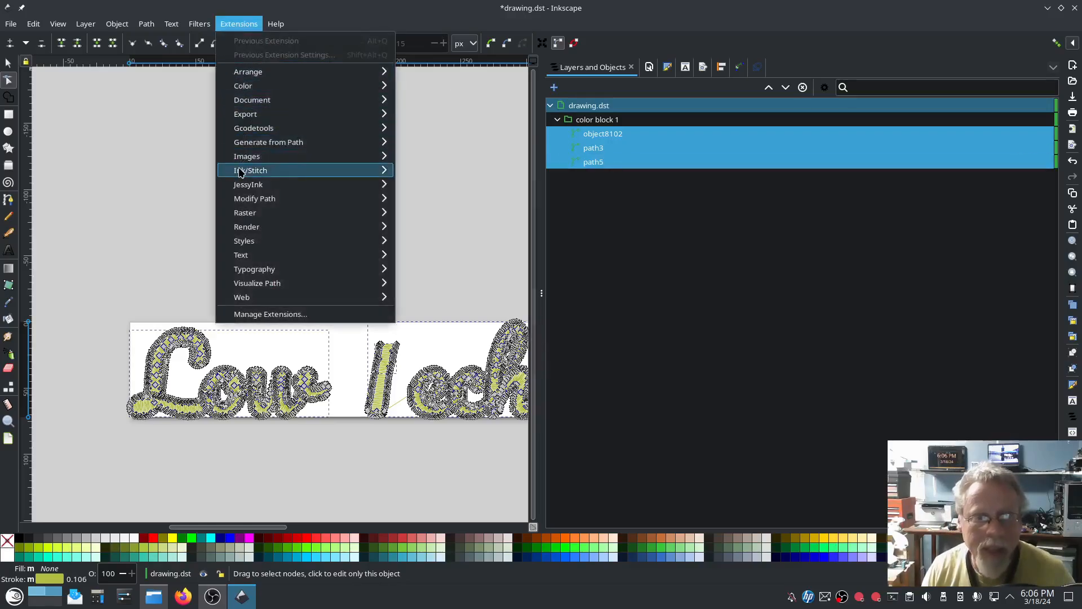
{"action": "mouse_move", "coordinate": [241, 170]}
{"action": "mouse_move", "coordinate": [435, 218]}
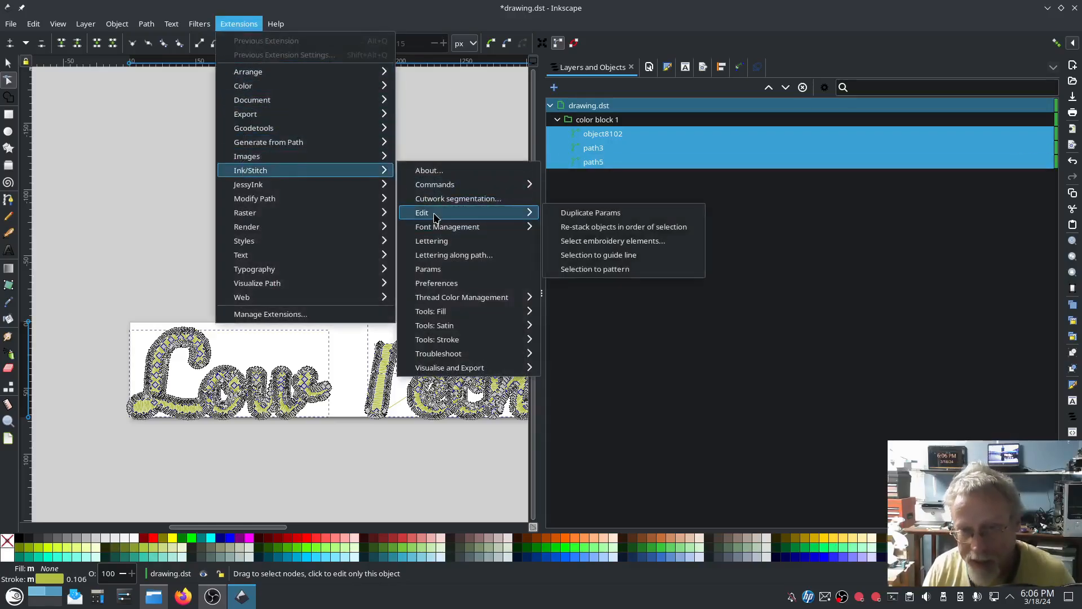
{"action": "left_click", "coordinate": [666, 229]}
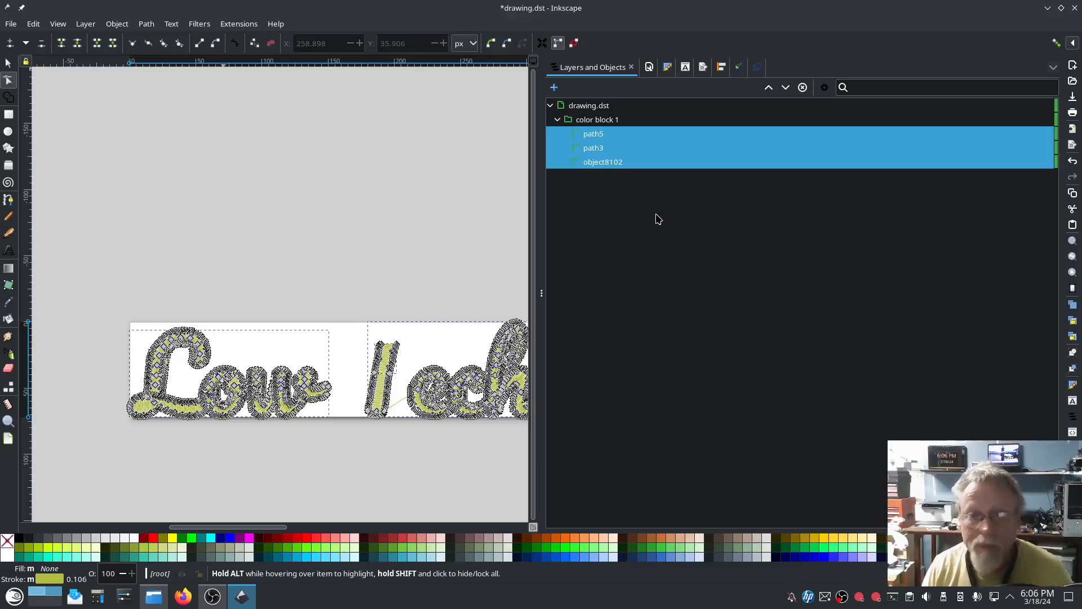
{"action": "left_click", "coordinate": [475, 197]}
{"action": "left_click", "coordinate": [609, 163]}
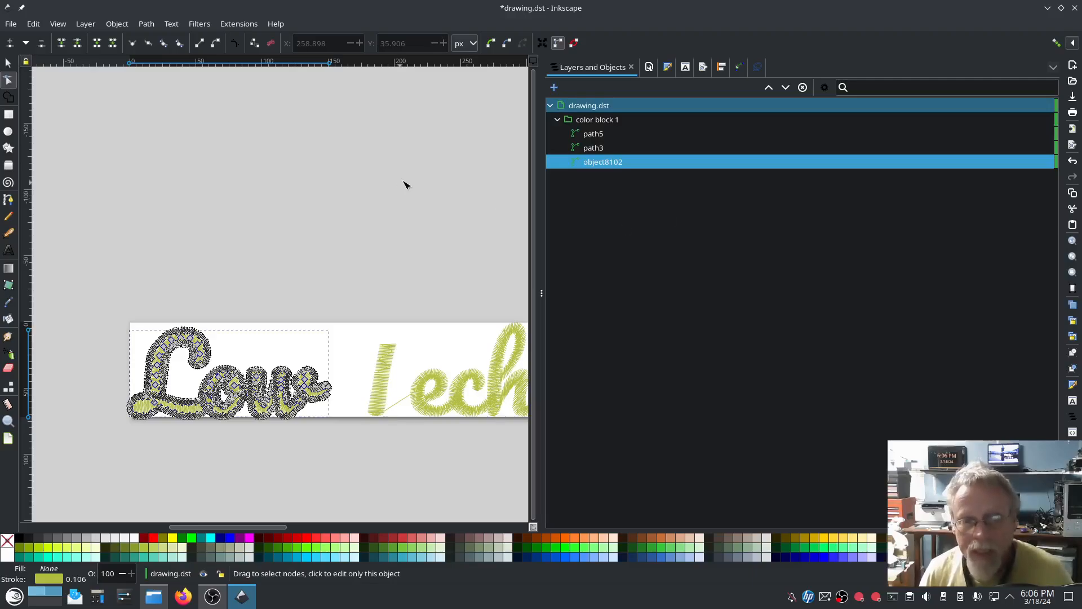
Run Ink/Stitch's Troubleshoot Objects on the whole drawing.dst layer and dismiss its report
{"action": "left_click", "coordinate": [599, 107]}
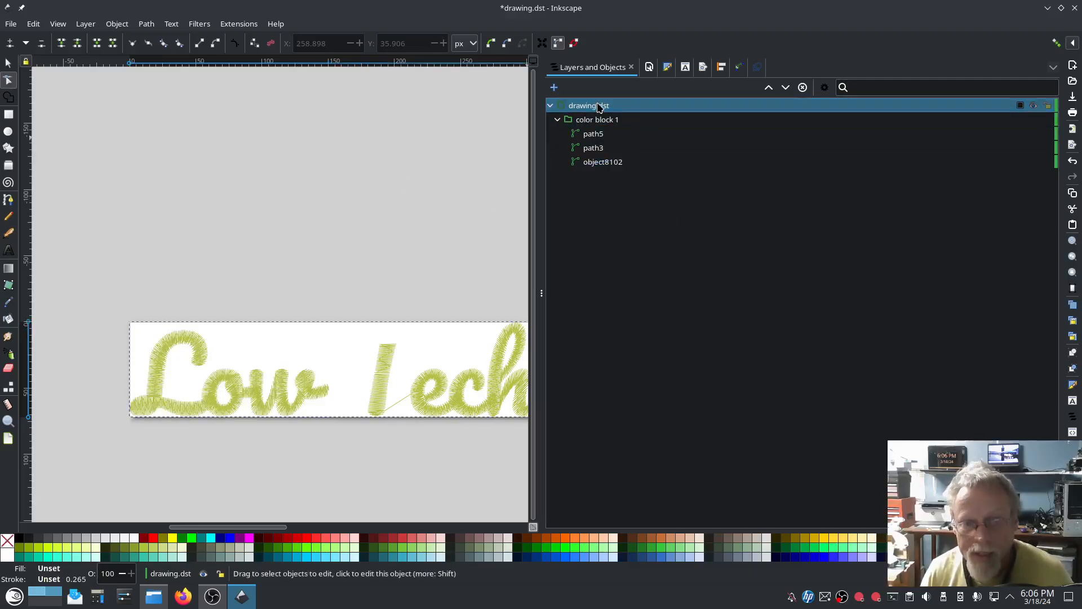
{"action": "left_click", "coordinate": [238, 23]}
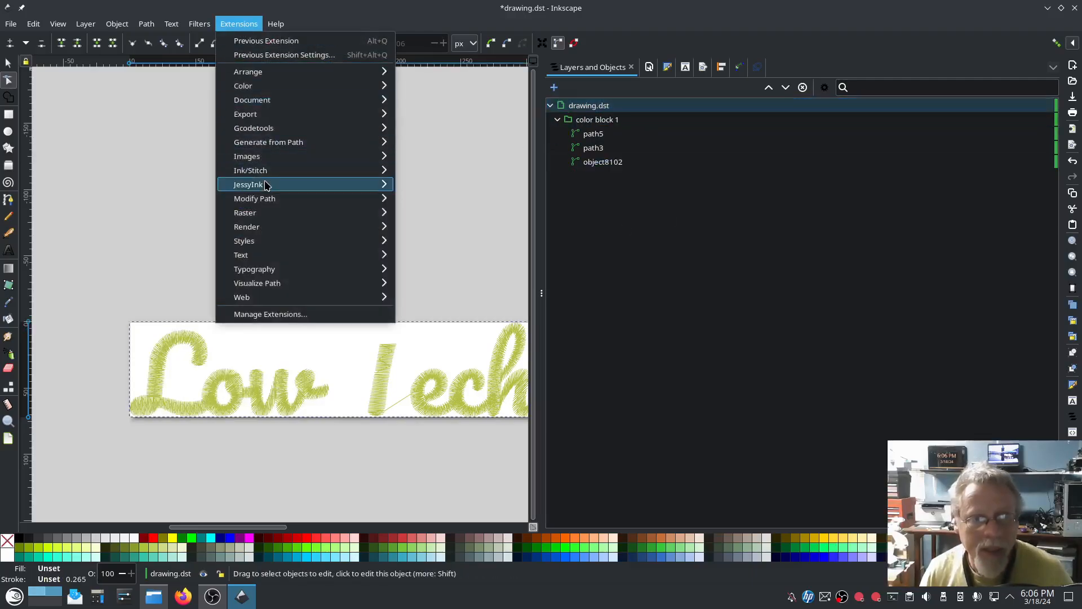
{"action": "mouse_move", "coordinate": [264, 171]}
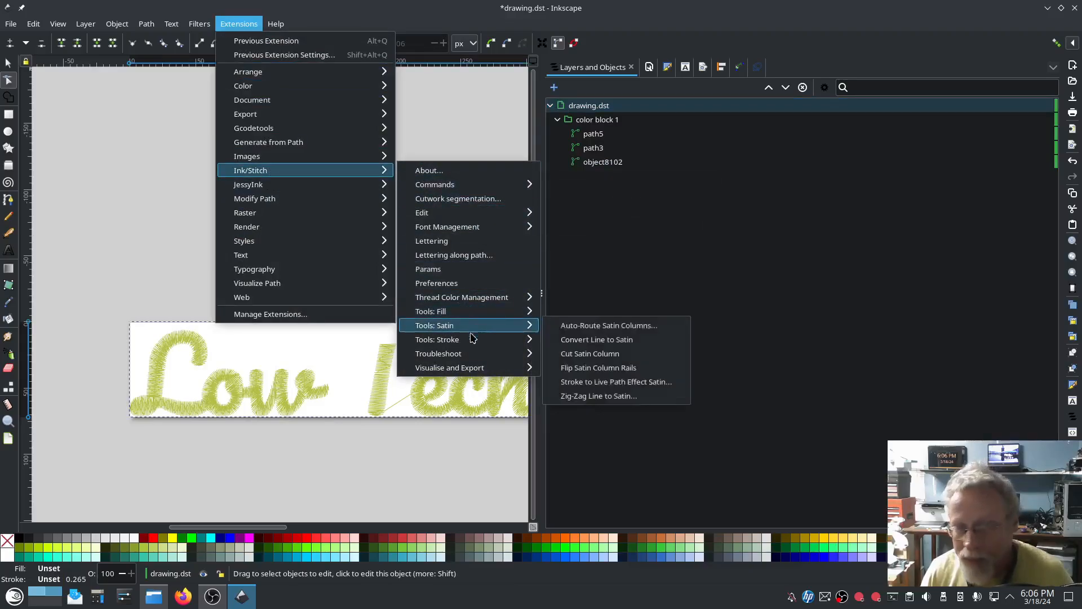
{"action": "mouse_move", "coordinate": [473, 355]}
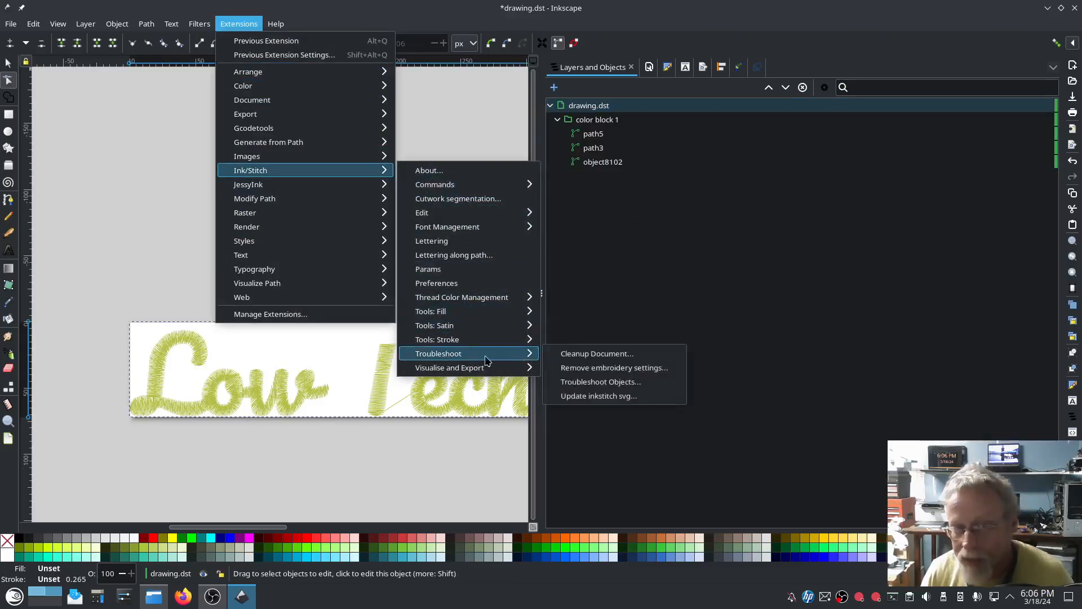
{"action": "left_click", "coordinate": [611, 384]}
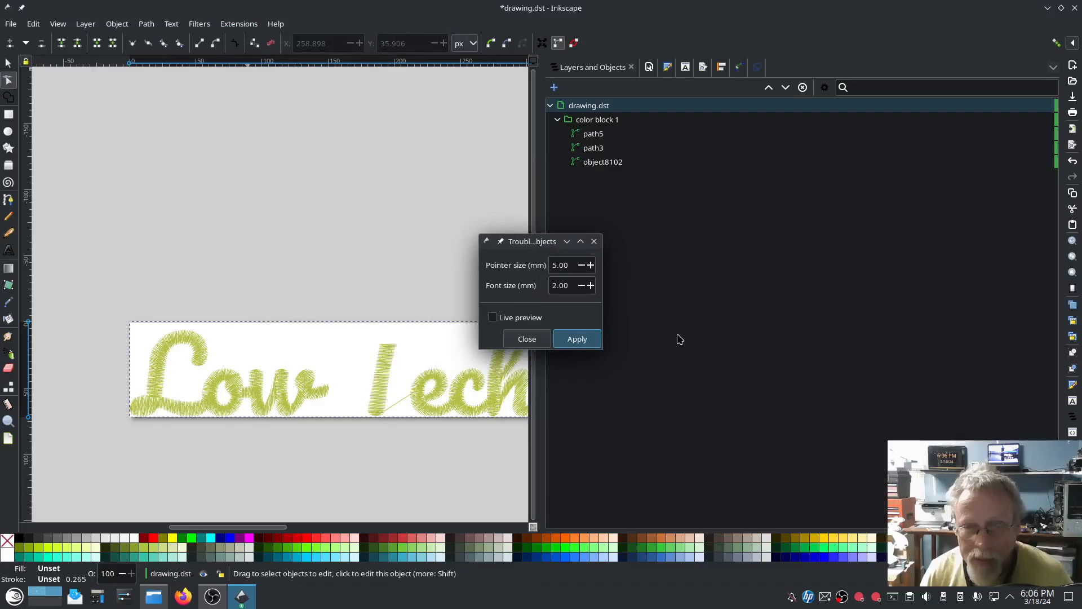
{"action": "left_click", "coordinate": [563, 432]}
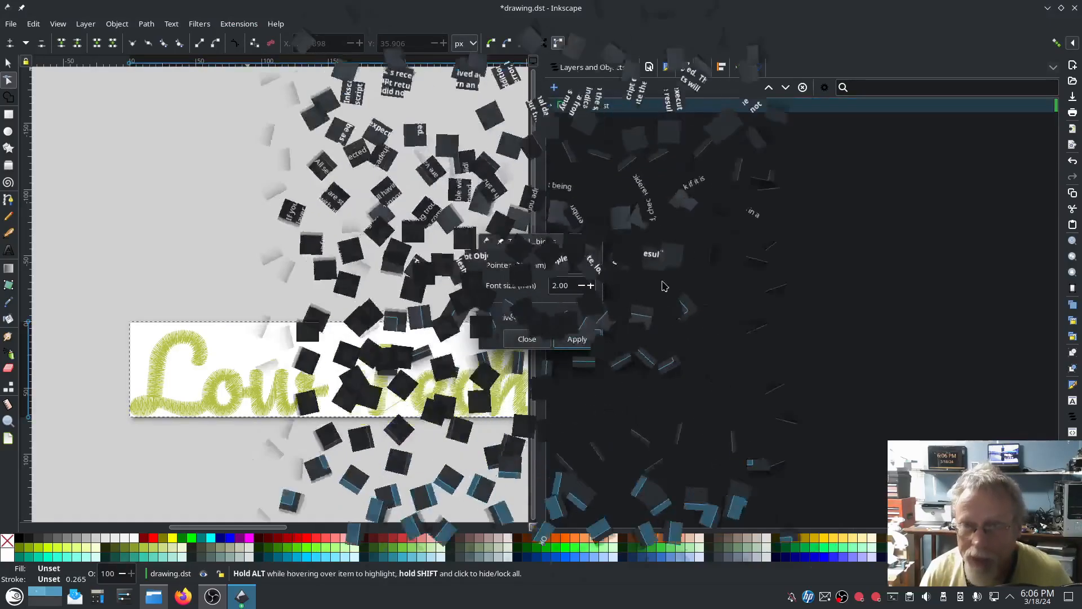
{"action": "left_click", "coordinate": [527, 338]}
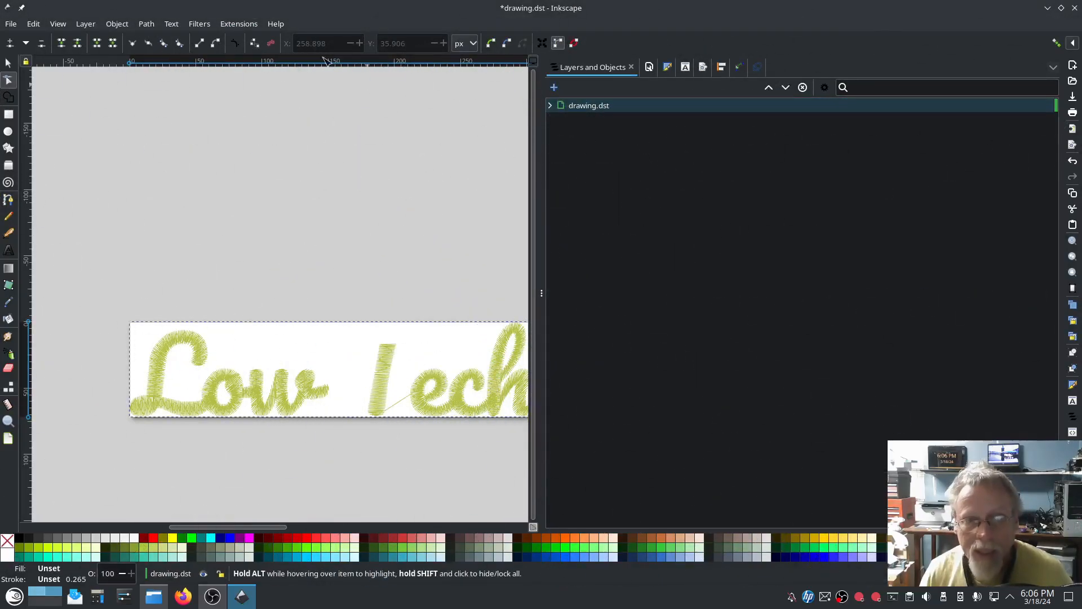
Open the edited lettering in the Ink/Stitch simulator to preview its stitch order
{"action": "left_click", "coordinate": [239, 24]}
{"action": "mouse_move", "coordinate": [293, 171]}
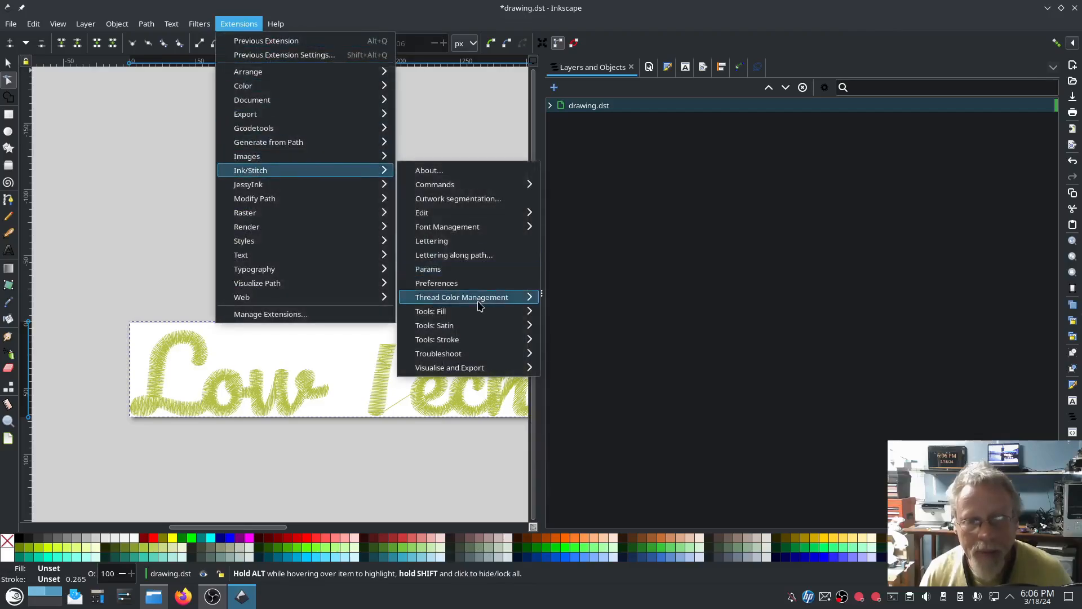
{"action": "mouse_move", "coordinate": [475, 367]}
{"action": "left_click", "coordinate": [639, 426]}
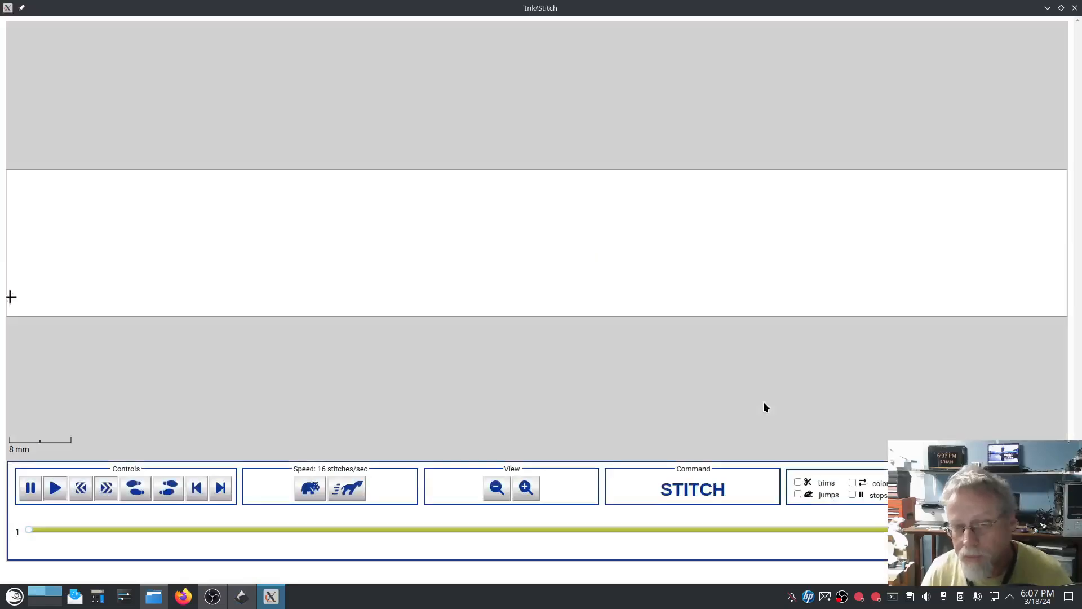
Play the stitch simulation through at 2048 stitches/sec, preview it with realistic rendering, and close the simulator
{"action": "left_click", "coordinate": [345, 487]}
{"action": "left_click", "coordinate": [345, 487]}
{"action": "left_click", "coordinate": [345, 488]}
{"action": "left_click", "coordinate": [343, 488]}
{"action": "left_click", "coordinate": [344, 488]}
{"action": "left_click", "coordinate": [343, 488]}
{"action": "left_click", "coordinate": [343, 488]}
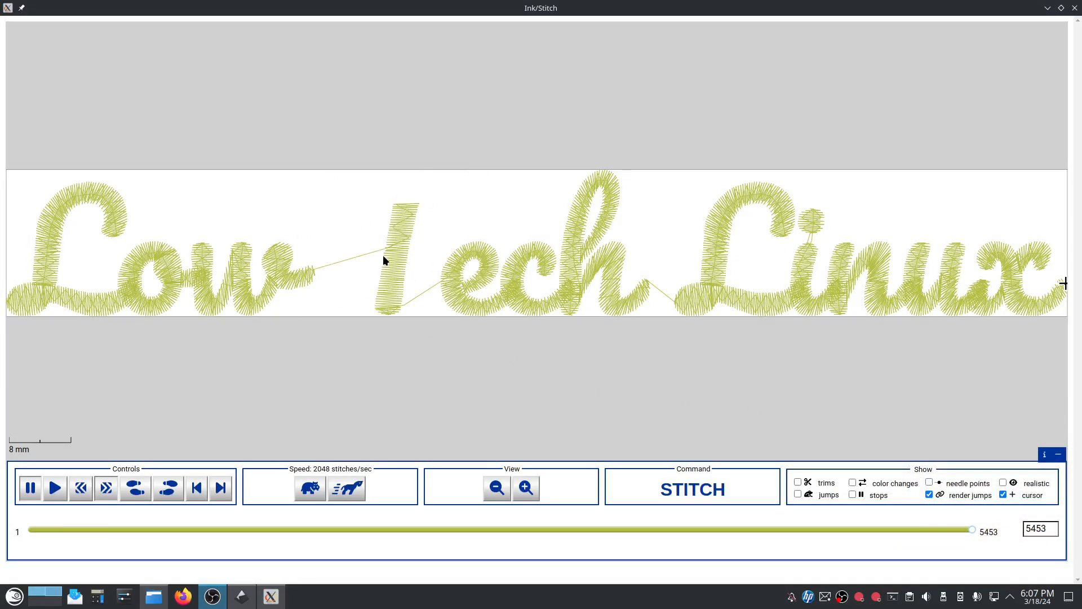
{"action": "left_click", "coordinate": [1003, 482]}
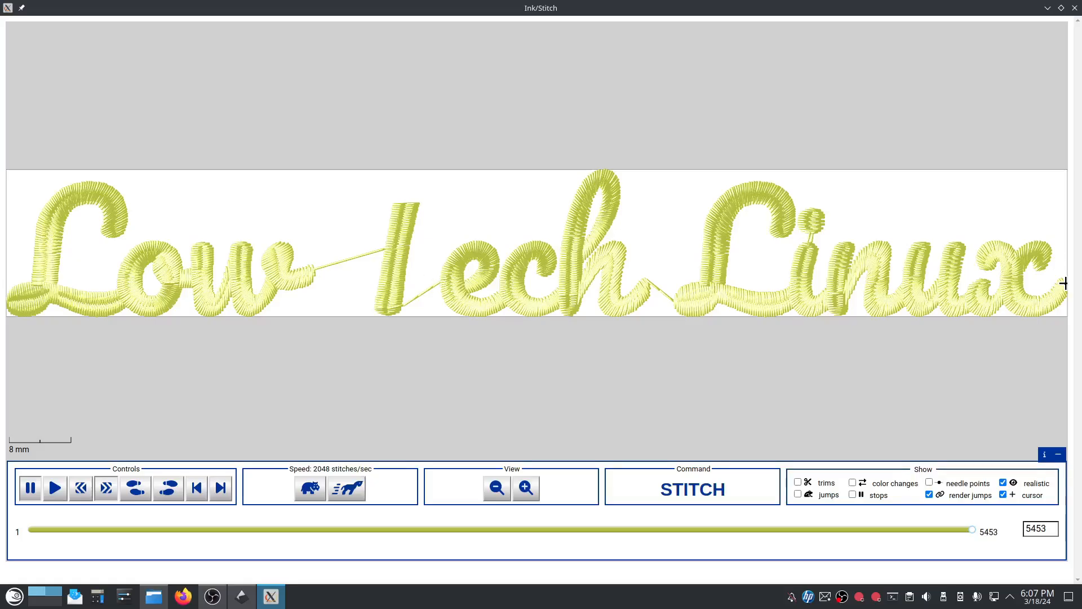
{"action": "left_click", "coordinate": [1075, 8]}
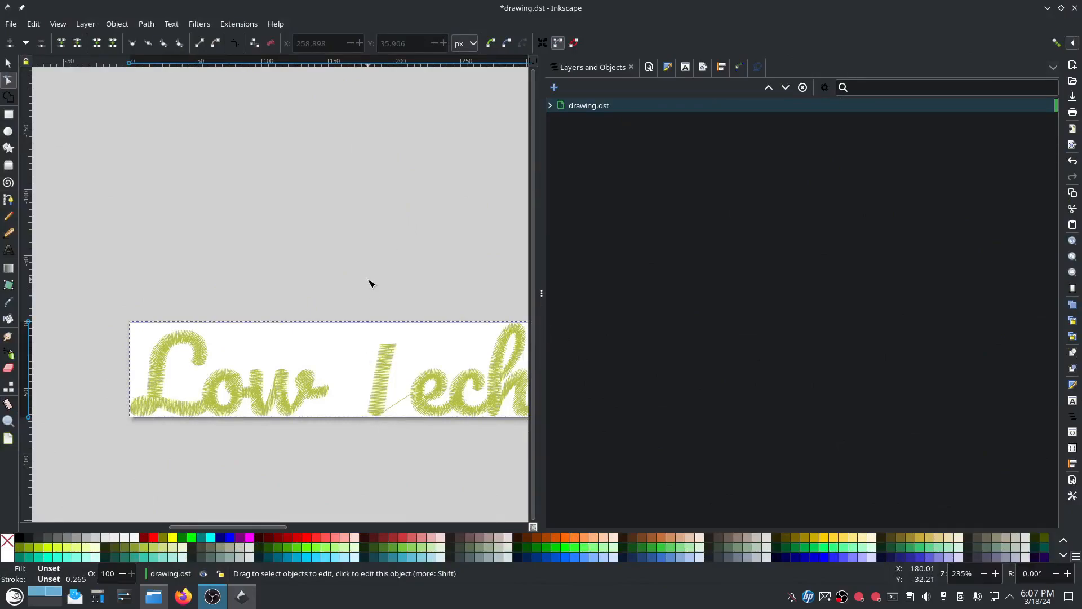
Delete path3 and path5 from color block 1, keeping only object8102
{"action": "scroll", "coordinate": [377, 277], "scroll_direction": "down", "scroll_amount": 1}
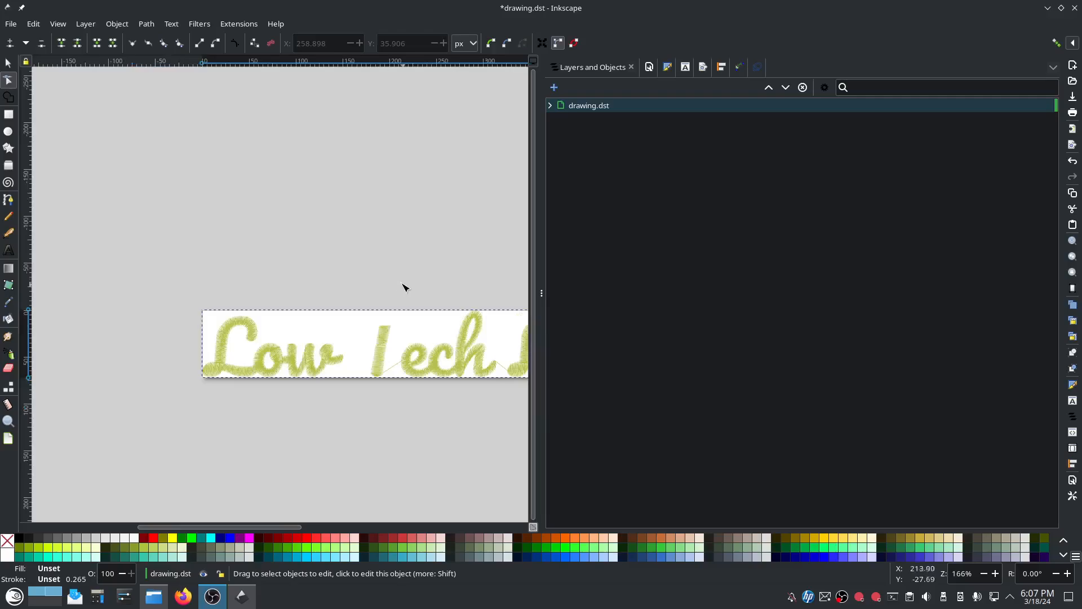
{"action": "scroll", "coordinate": [403, 287], "scroll_direction": "down", "scroll_amount": 1}
{"action": "scroll", "coordinate": [316, 275], "scroll_direction": "right", "scroll_amount": 2}
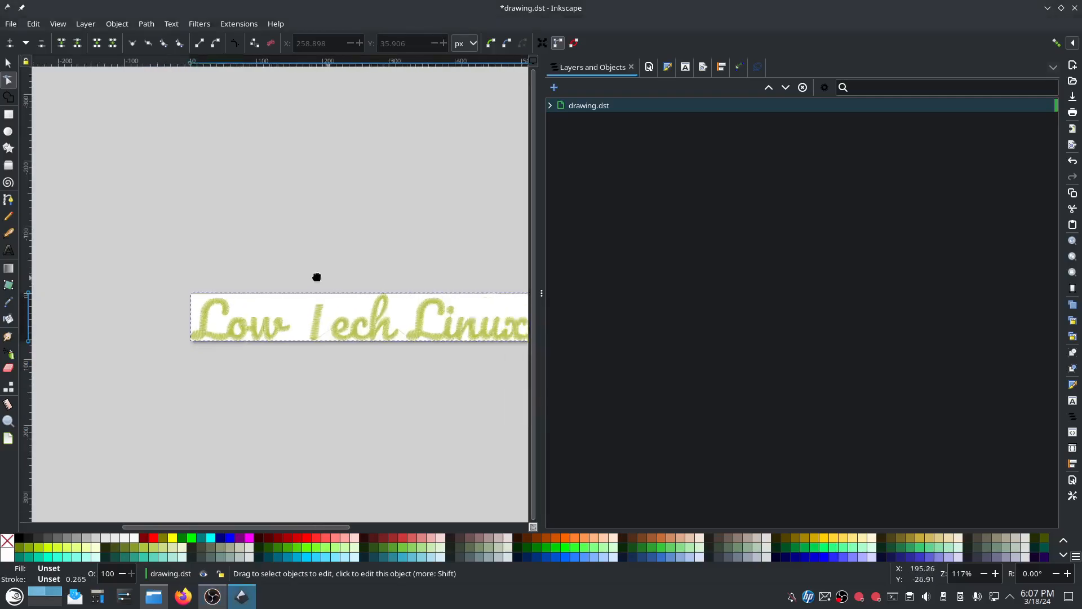
{"action": "left_click", "coordinate": [550, 106]}
{"action": "left_click", "coordinate": [557, 120]}
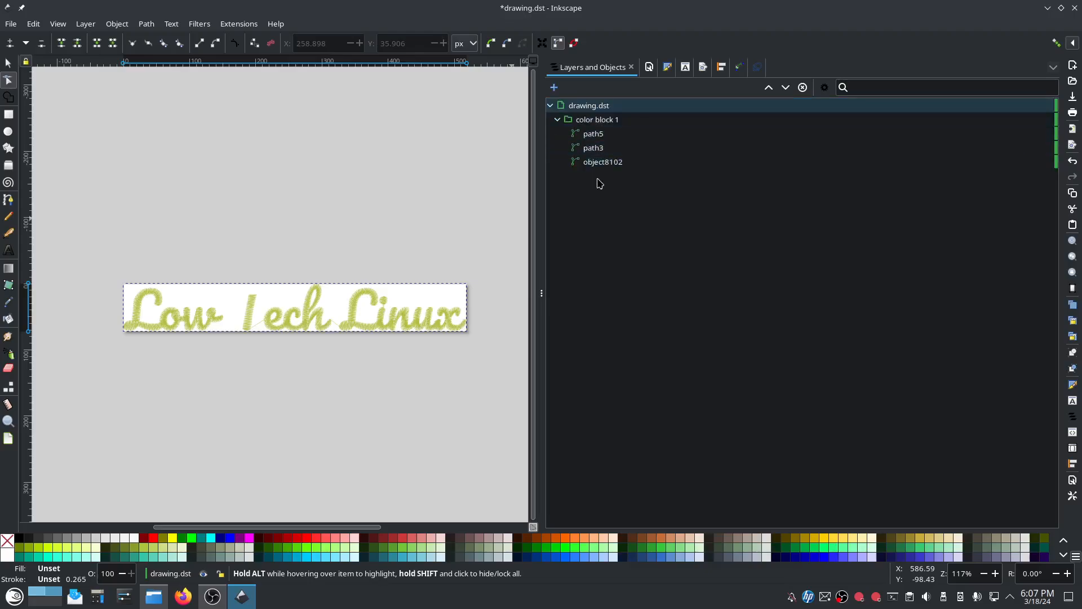
{"action": "left_click", "coordinate": [593, 149]}
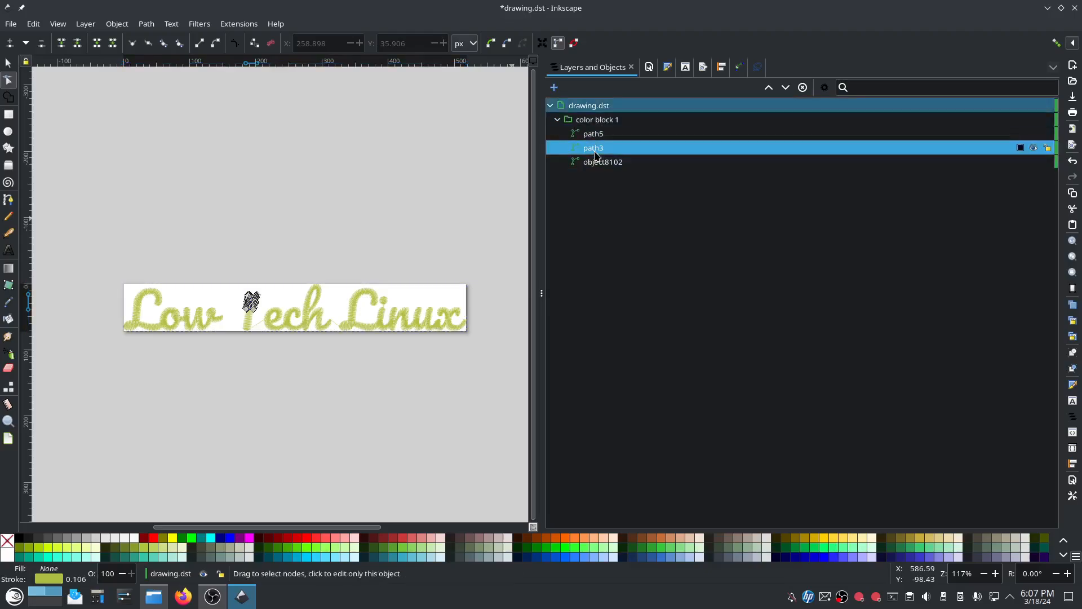
{"action": "key", "text": "Delete"}
{"action": "left_click", "coordinate": [592, 136]}
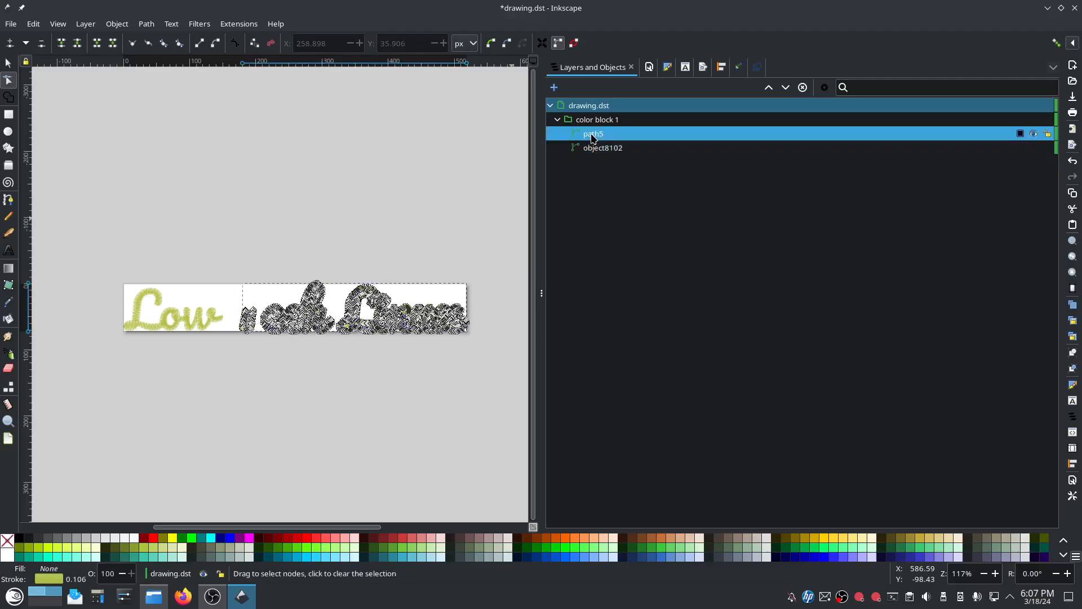
{"action": "key", "text": "Delete"}
Break object8102 at the upper and lower stitch nodes where the L's tail meets the o, and start parting the cut ends
{"action": "scroll", "coordinate": [126, 342], "scroll_direction": "up", "scroll_amount": 3}
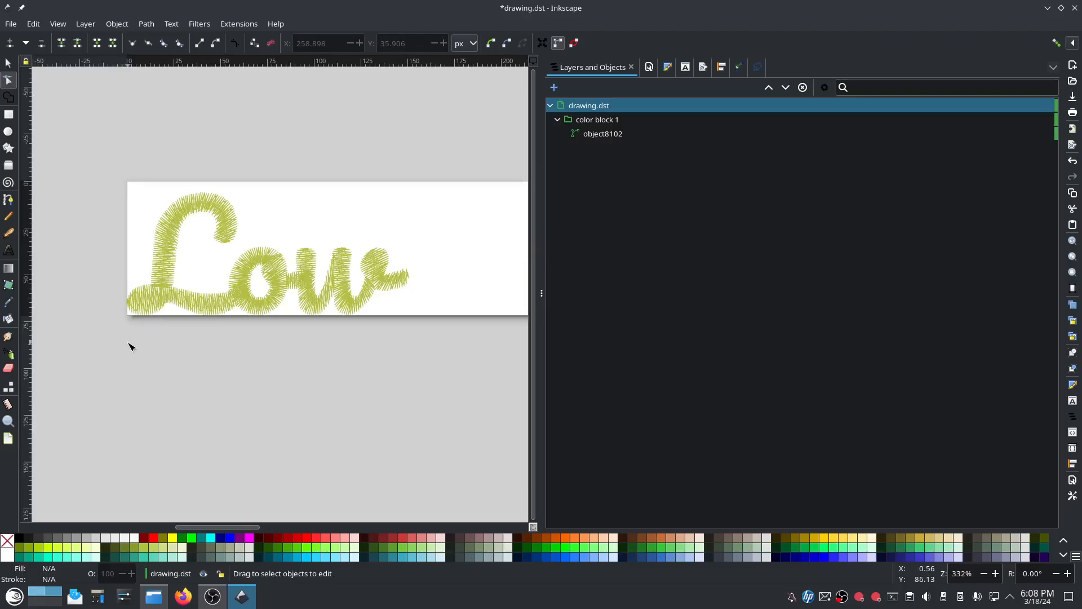
{"action": "left_click", "coordinate": [601, 135]}
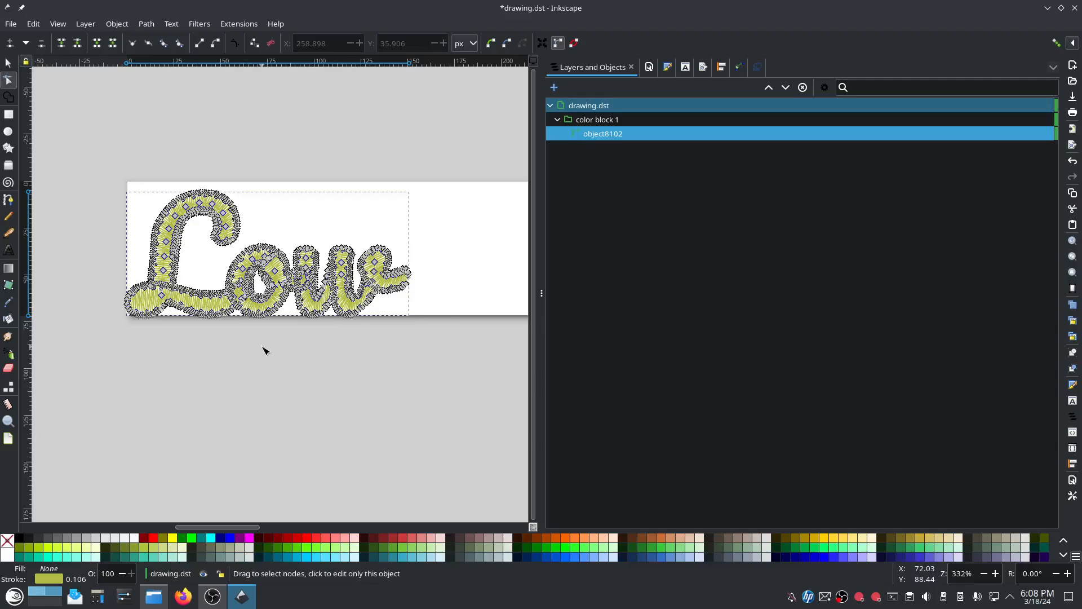
{"action": "scroll", "coordinate": [265, 347], "scroll_direction": "up", "scroll_amount": 4}
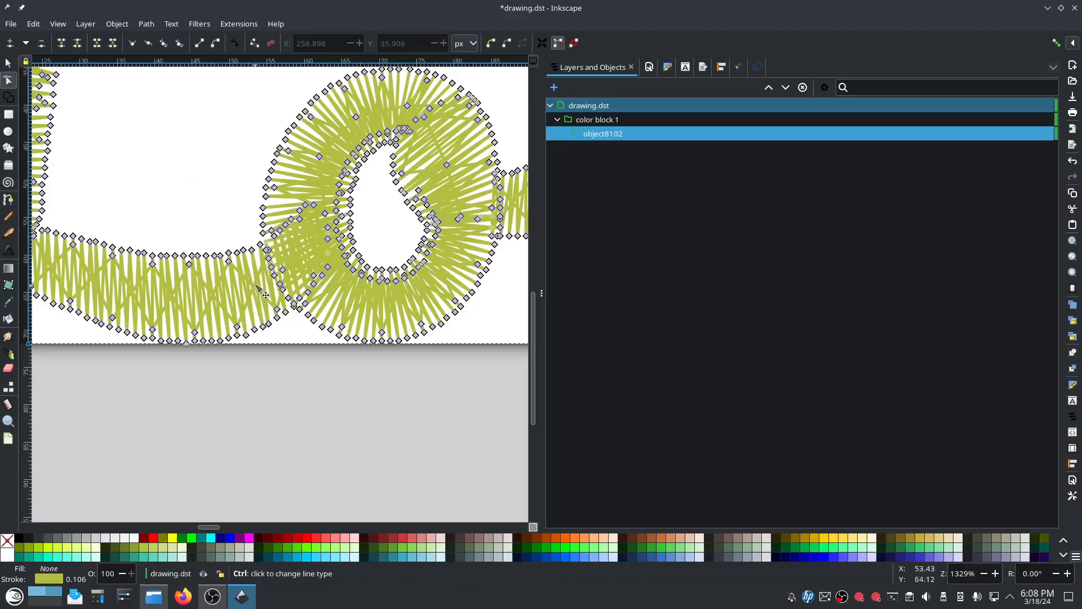
{"action": "scroll", "coordinate": [255, 286], "scroll_direction": "up", "scroll_amount": 2}
{"action": "scroll", "coordinate": [254, 285], "scroll_direction": "up", "scroll_amount": 1}
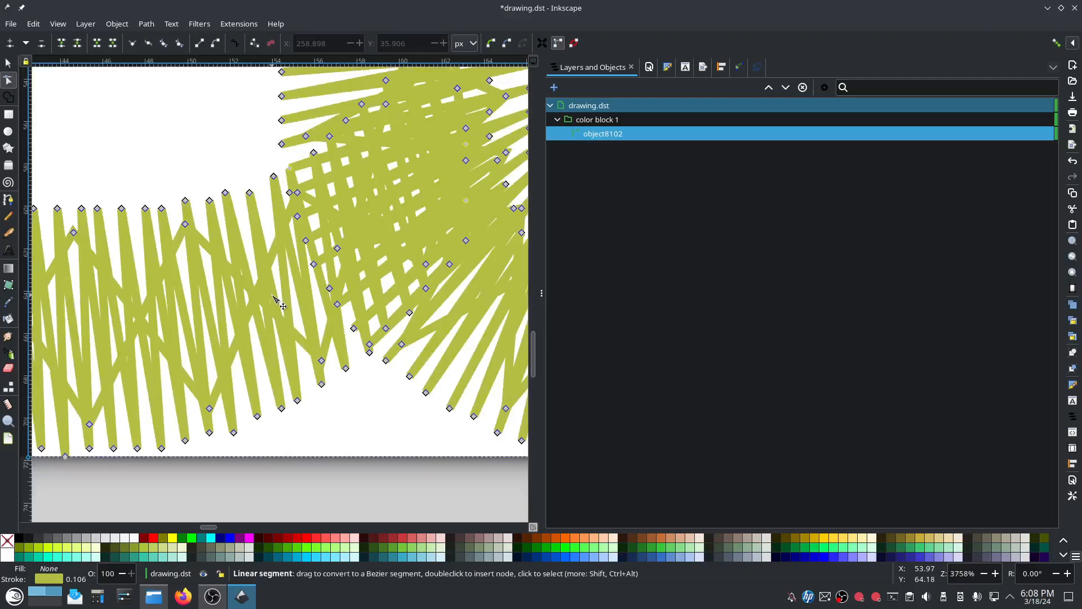
{"action": "left_click", "coordinate": [274, 176]}
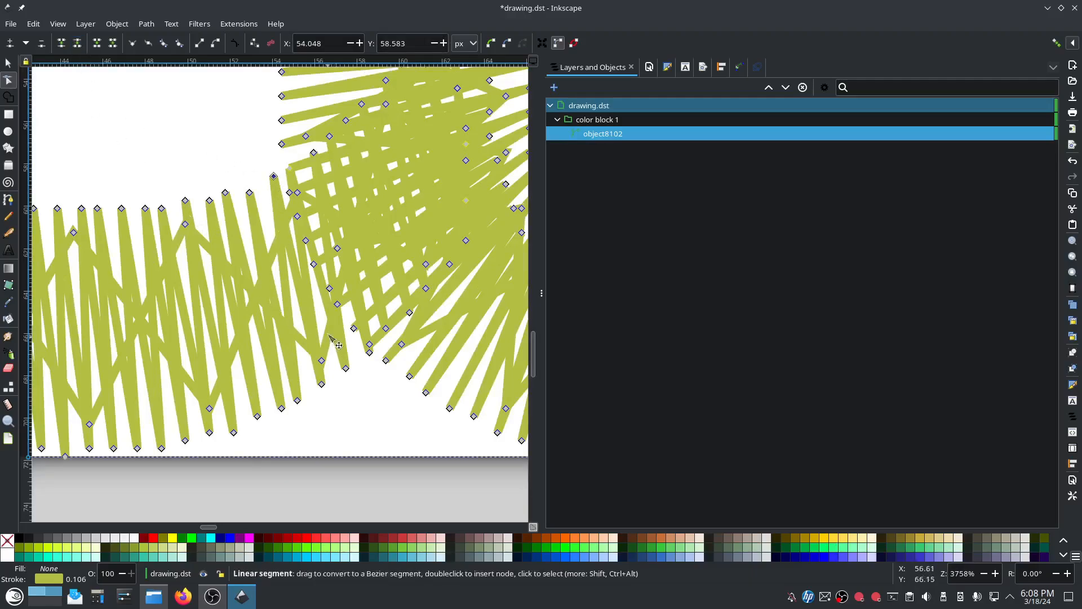
{"action": "left_click", "coordinate": [322, 385]}
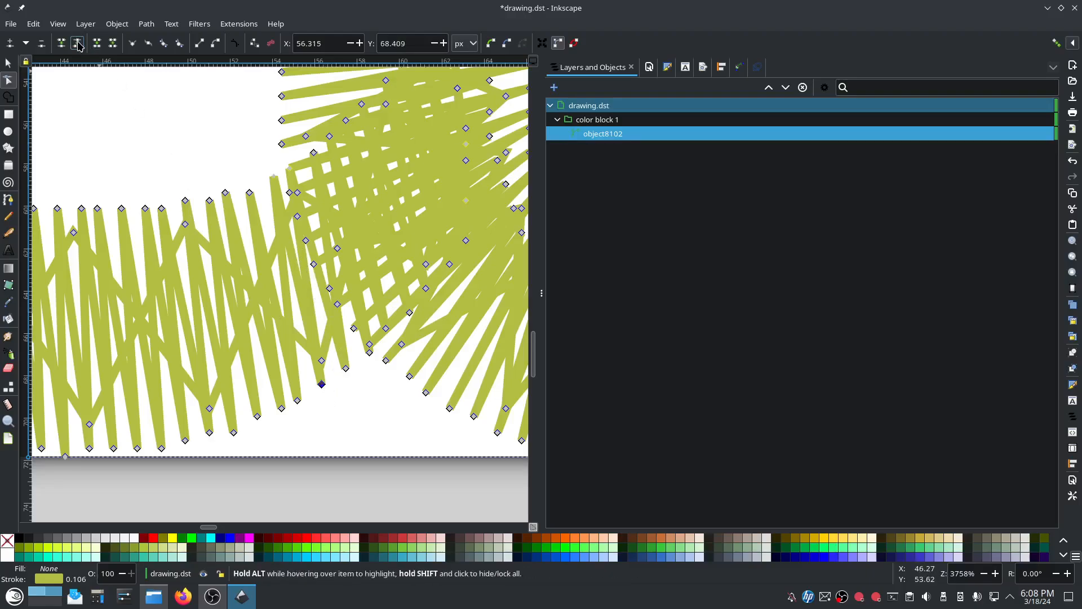
{"action": "left_click_drag", "start_coordinate": [322, 384], "coordinate": [321, 360]}
{"action": "left_click", "coordinate": [297, 192]}
{"action": "left_click_drag", "start_coordinate": [274, 177], "coordinate": [282, 176]}
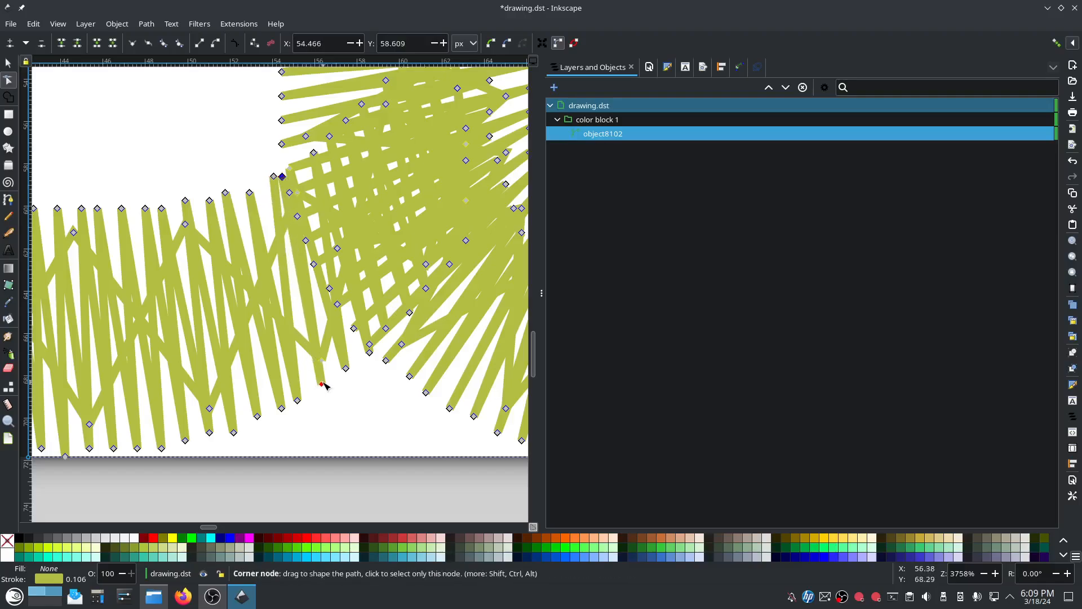
Move the cut stitch ends between the L and the o apart, and delete the leftover two-node stitch
{"action": "left_click_drag", "start_coordinate": [325, 388], "coordinate": [349, 329]}
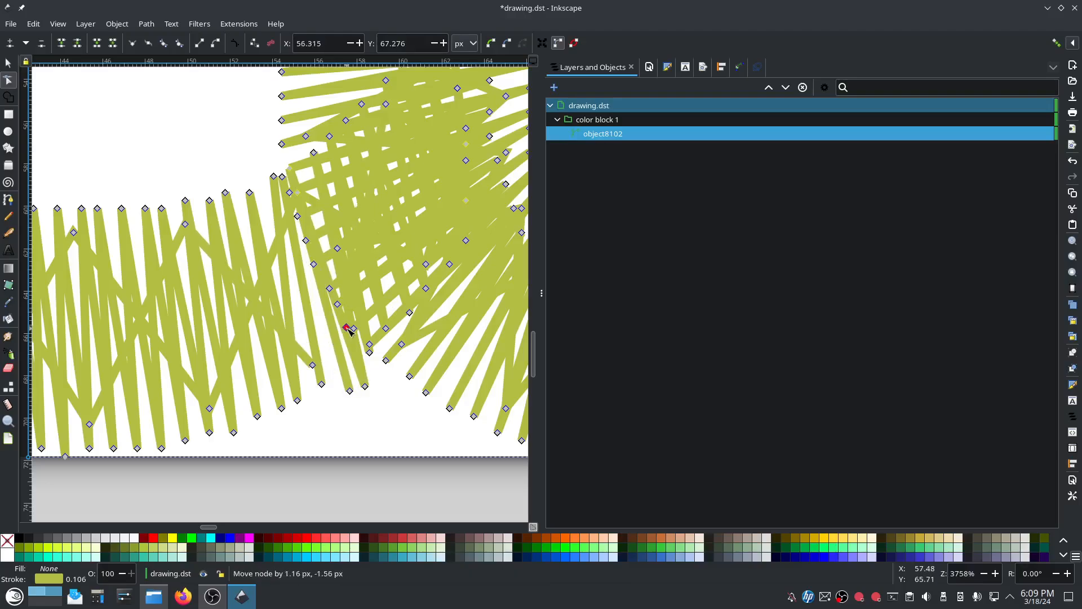
{"action": "left_click_drag", "start_coordinate": [312, 364], "coordinate": [339, 374]}
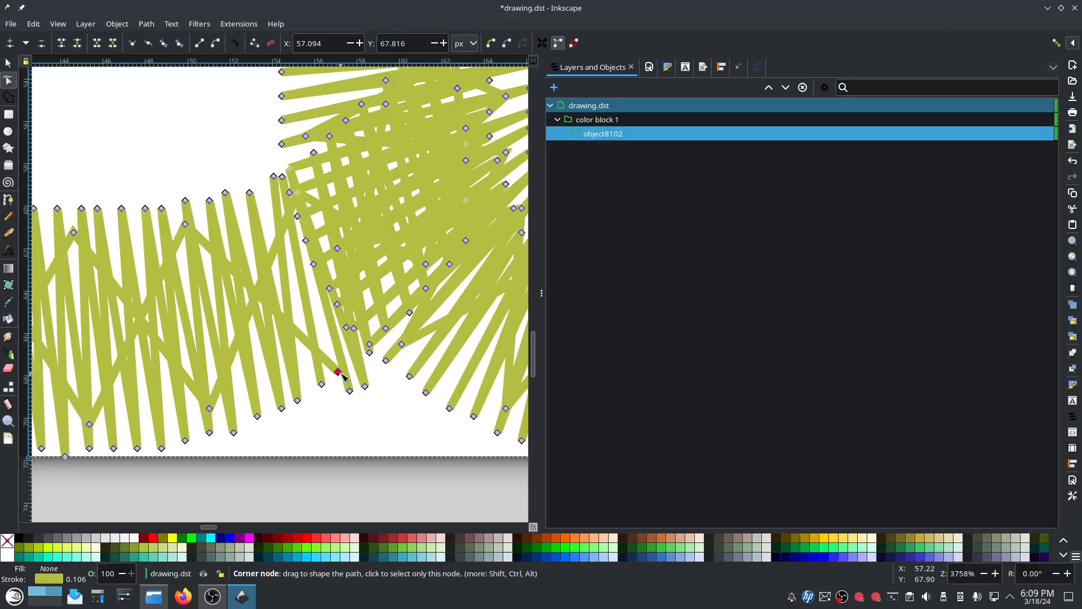
{"action": "left_click_drag", "start_coordinate": [340, 376], "coordinate": [353, 341]}
{"action": "mouse_move", "coordinate": [349, 391]}
{"action": "left_mouse_down"}
{"action": "mouse_move", "coordinate": [341, 352]}
{"action": "mouse_move", "coordinate": [343, 370]}
{"action": "mouse_move", "coordinate": [355, 361]}
{"action": "mouse_move", "coordinate": [345, 337]}
{"action": "left_mouse_up"}
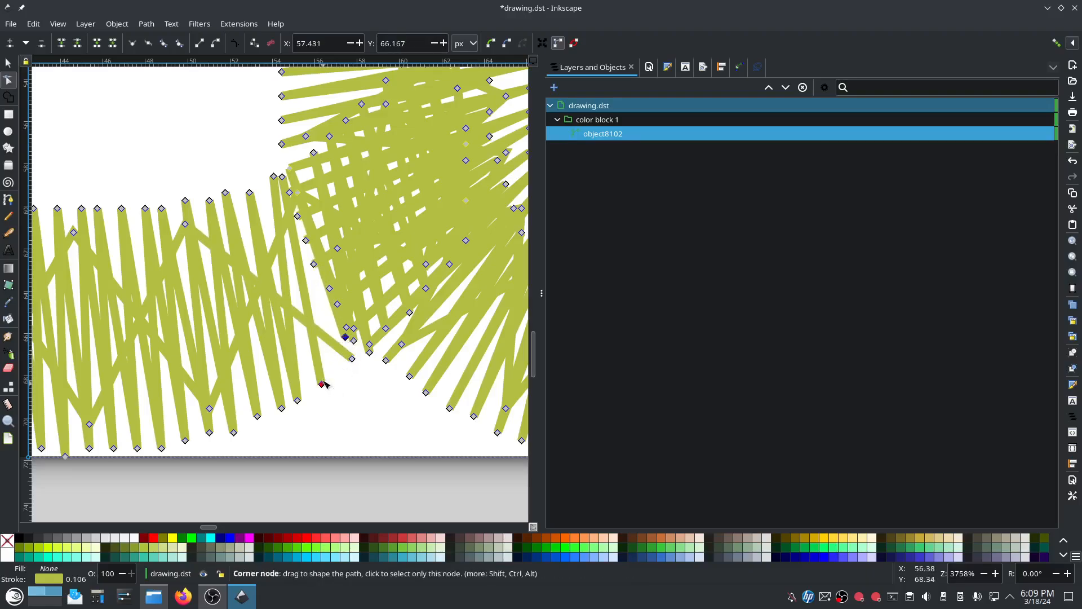
{"action": "left_click_drag", "start_coordinate": [321, 385], "coordinate": [339, 372]}
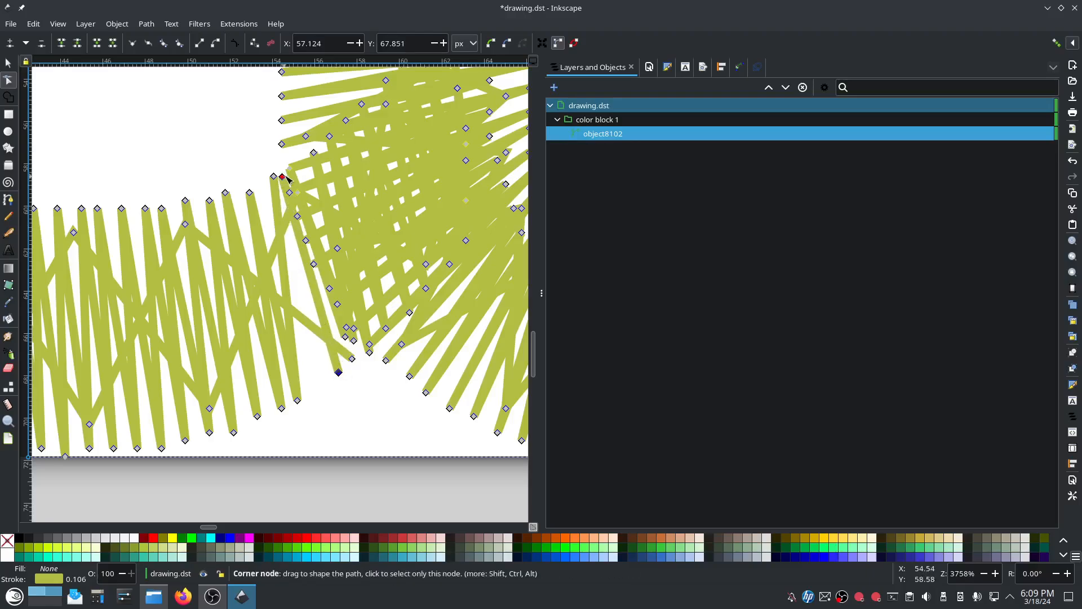
{"action": "left_click_drag", "start_coordinate": [287, 178], "coordinate": [287, 177]}
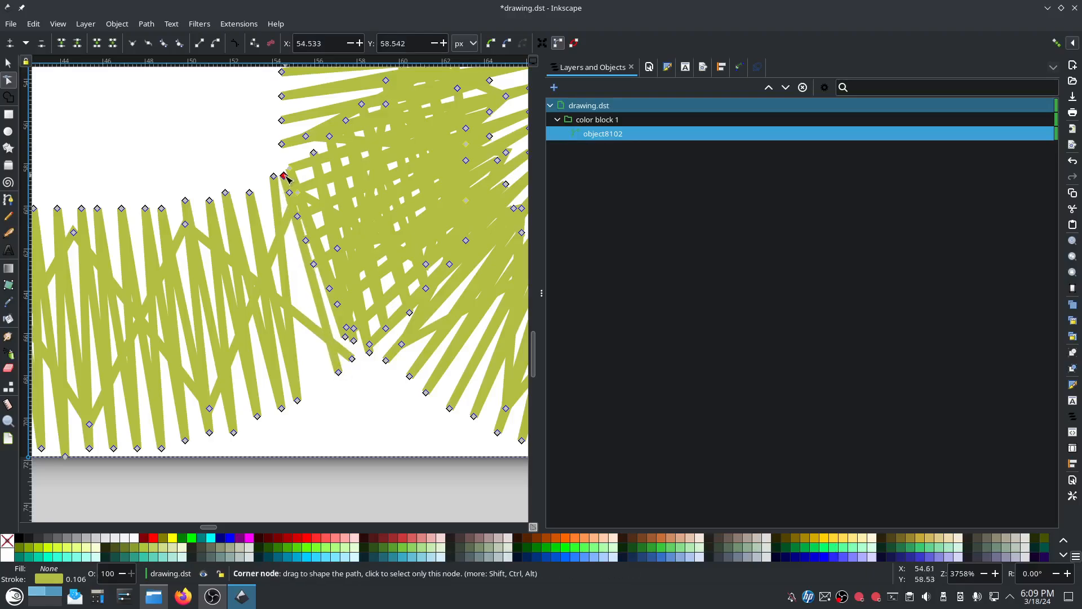
{"action": "left_click", "coordinate": [316, 300]}
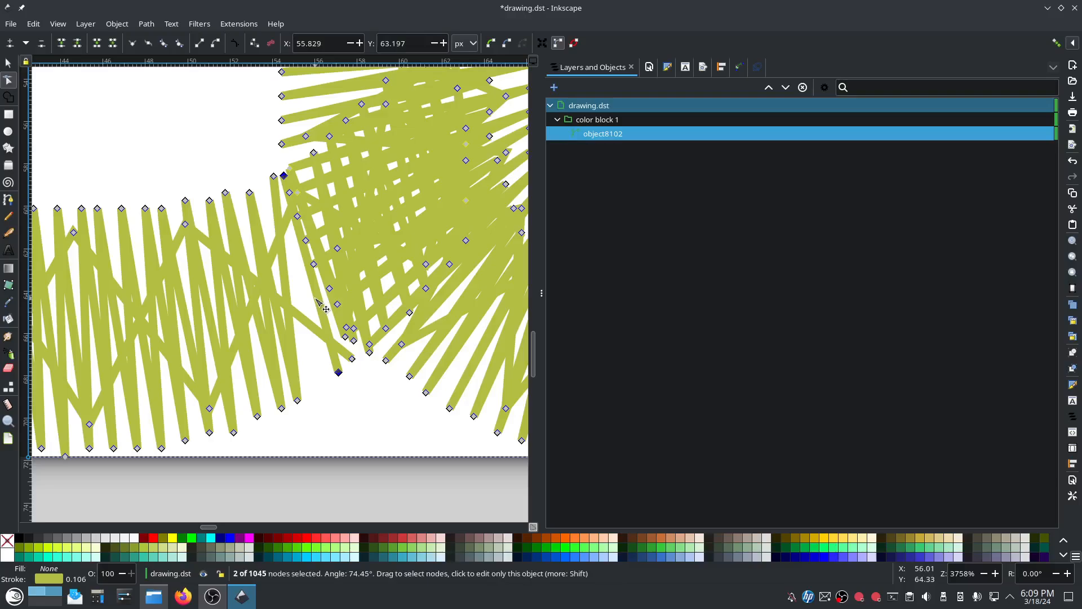
{"action": "key", "text": "Delete"}
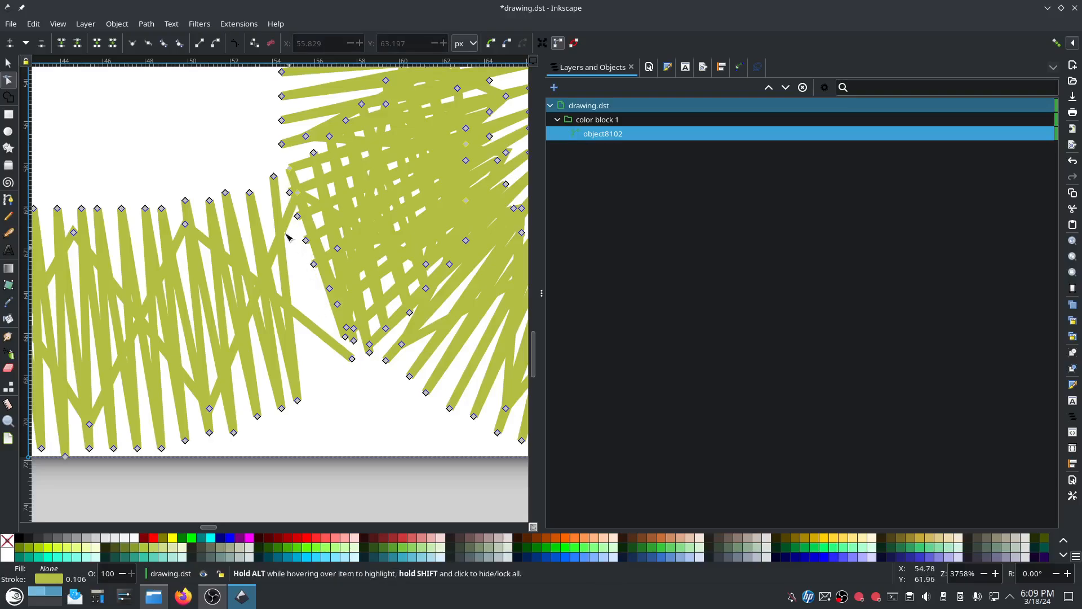
Fan the last stitches of the L's tail toward the o by repositioning their end nodes to close the gap
{"action": "left_click_drag", "start_coordinate": [299, 194], "coordinate": [285, 185]}
{"action": "left_click_drag", "start_coordinate": [297, 400], "coordinate": [329, 378]}
{"action": "left_click_drag", "start_coordinate": [282, 408], "coordinate": [246, 422]}
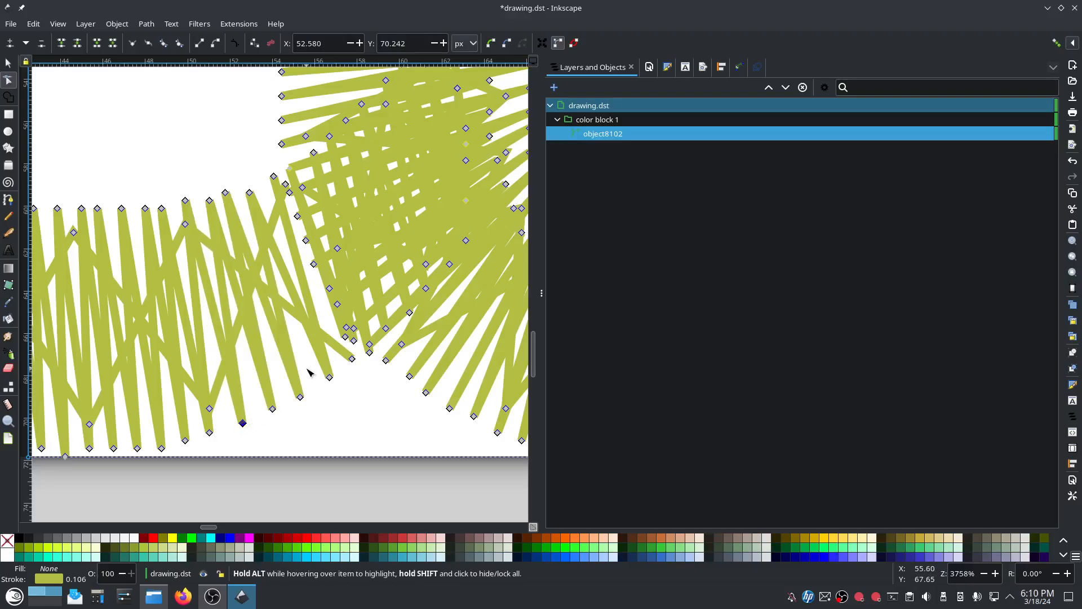
{"action": "mouse_move", "coordinate": [285, 184]}
{"action": "left_mouse_down"}
{"action": "mouse_move", "coordinate": [272, 187]}
{"action": "mouse_move", "coordinate": [285, 187]}
{"action": "left_mouse_up"}
Break object8102 at the two upper nodes where the connector from the o meets the w
{"action": "scroll", "coordinate": [394, 411], "scroll_direction": "down", "scroll_amount": 4}
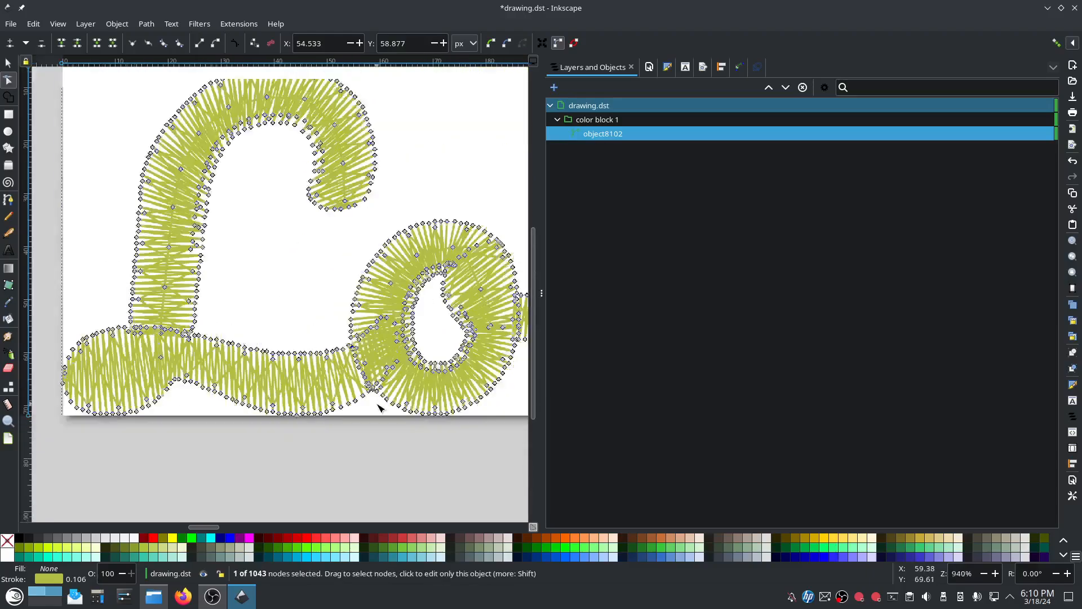
{"action": "scroll", "coordinate": [290, 411], "scroll_direction": "right", "scroll_amount": 6}
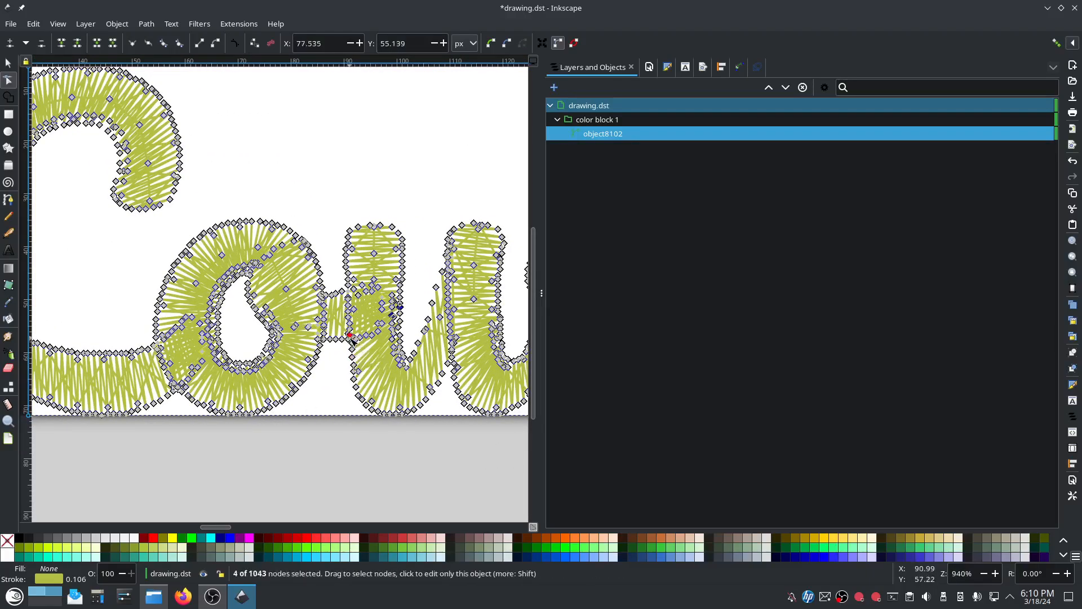
{"action": "scroll", "coordinate": [338, 375], "scroll_direction": "up", "scroll_amount": 2}
{"action": "left_click", "coordinate": [341, 387]}
{"action": "scroll", "coordinate": [337, 343], "scroll_direction": "up", "scroll_amount": 4}
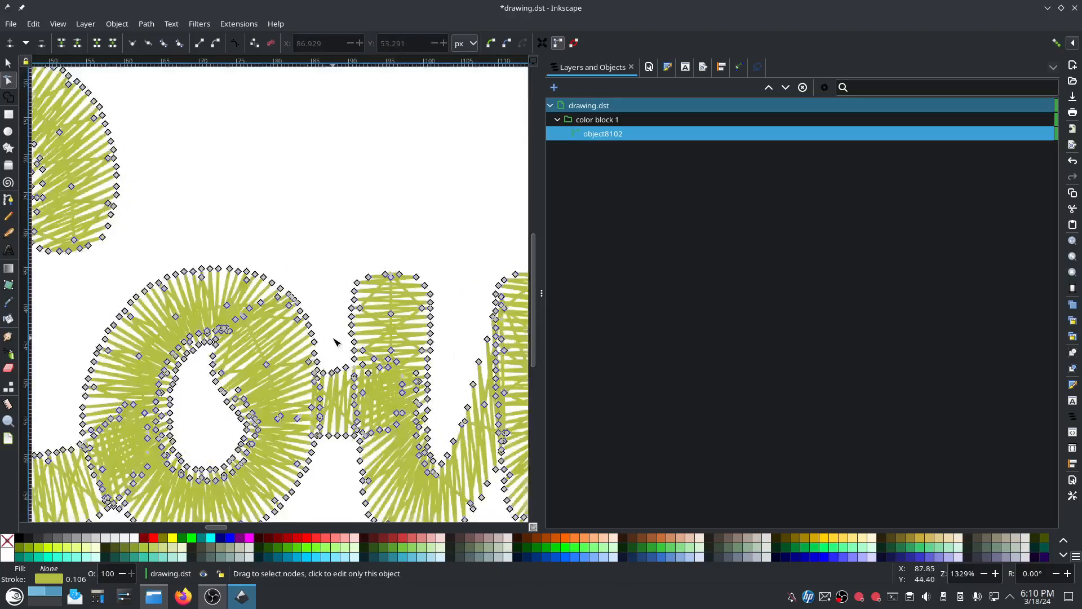
{"action": "scroll", "coordinate": [346, 359], "scroll_direction": "down", "scroll_amount": 6}
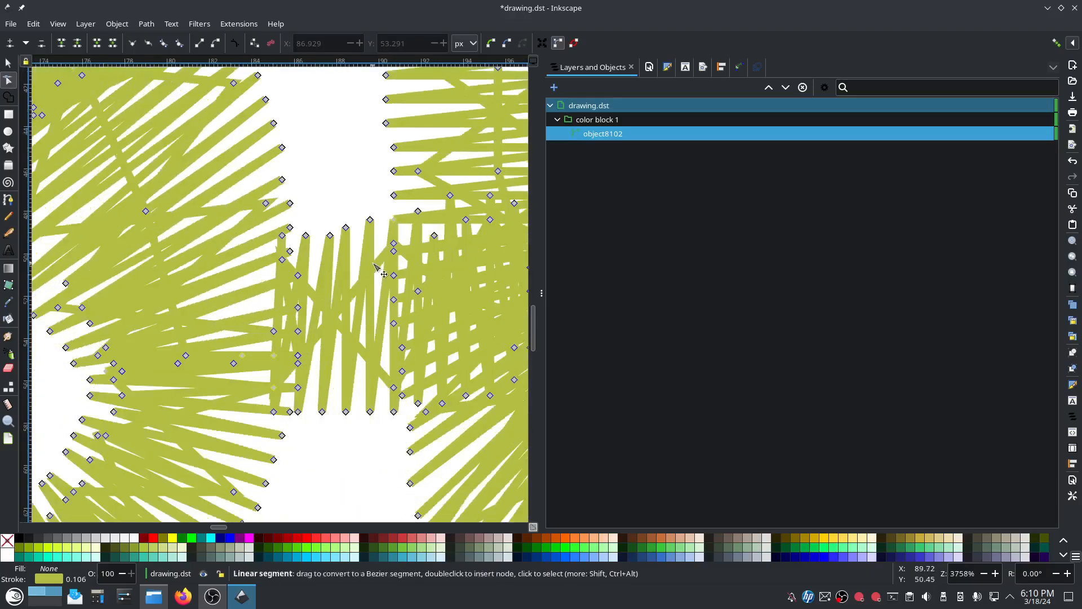
{"action": "left_click", "coordinate": [393, 219]}
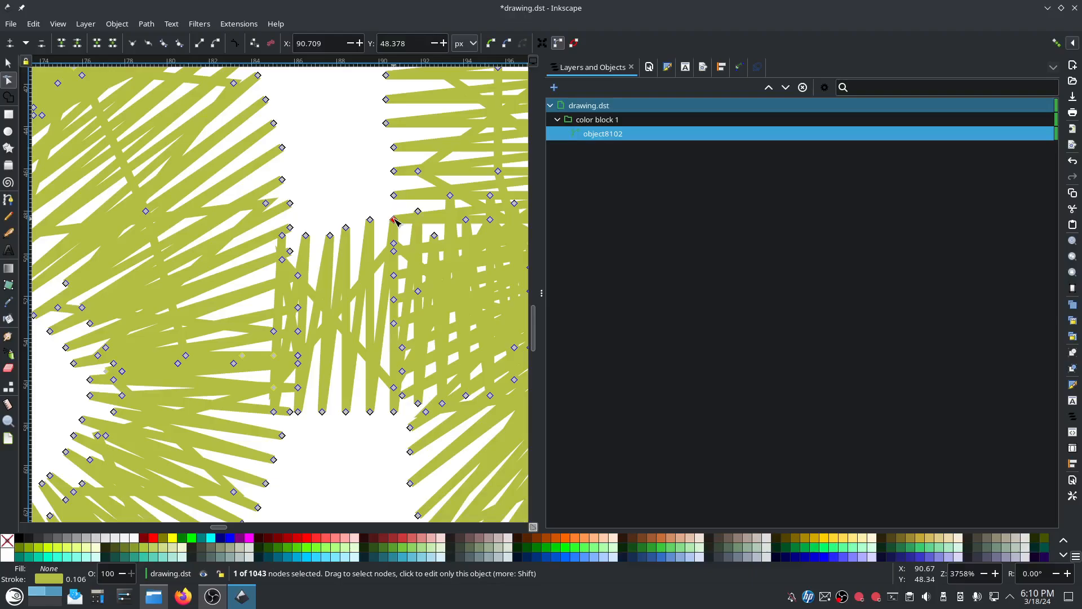
{"action": "left_click", "coordinate": [77, 44]}
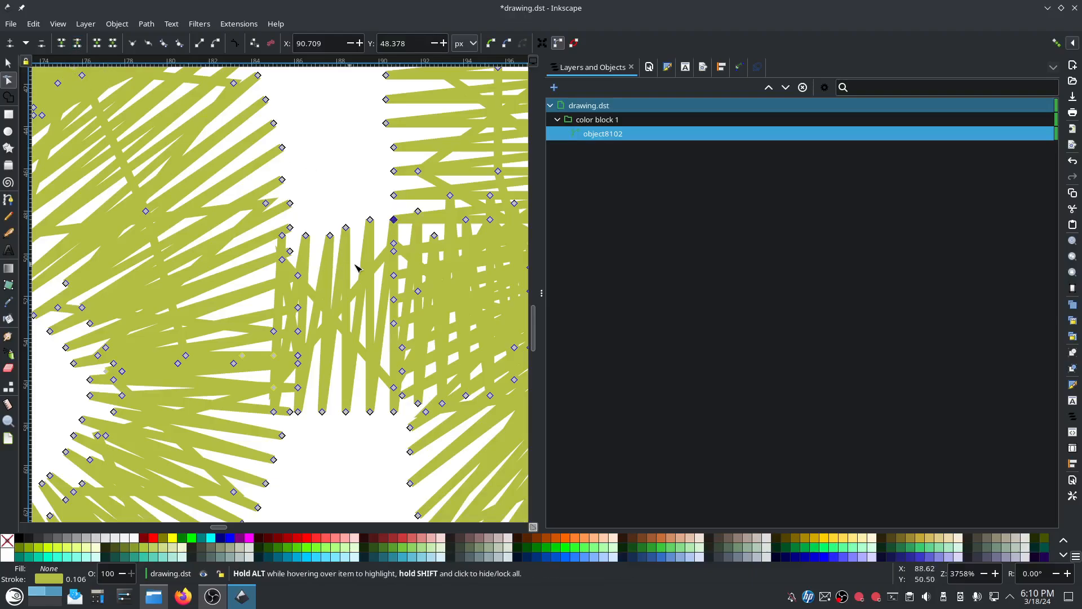
{"action": "left_click", "coordinate": [394, 244]}
{"action": "left_click", "coordinate": [77, 44]}
Break object8102 at the lower nodes where the o's connector meets the w, and move the cut stitch ends apart
{"action": "mouse_move", "coordinate": [394, 275]}
{"action": "left_mouse_down"}
{"action": "mouse_move", "coordinate": [406, 276]}
{"action": "mouse_move", "coordinate": [396, 272]}
{"action": "left_mouse_up"}
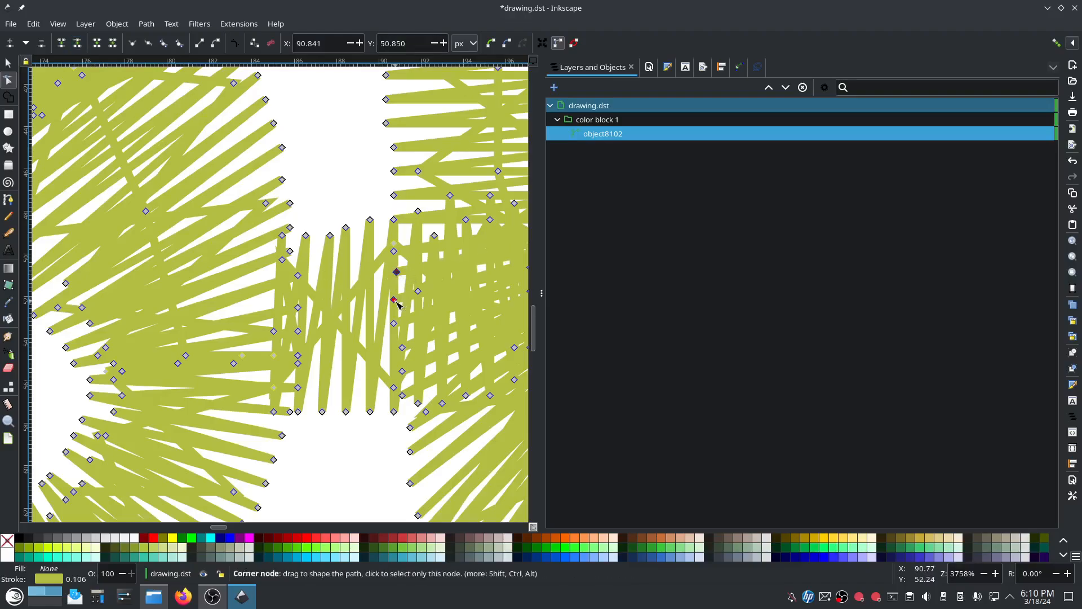
{"action": "left_click", "coordinate": [394, 300]}
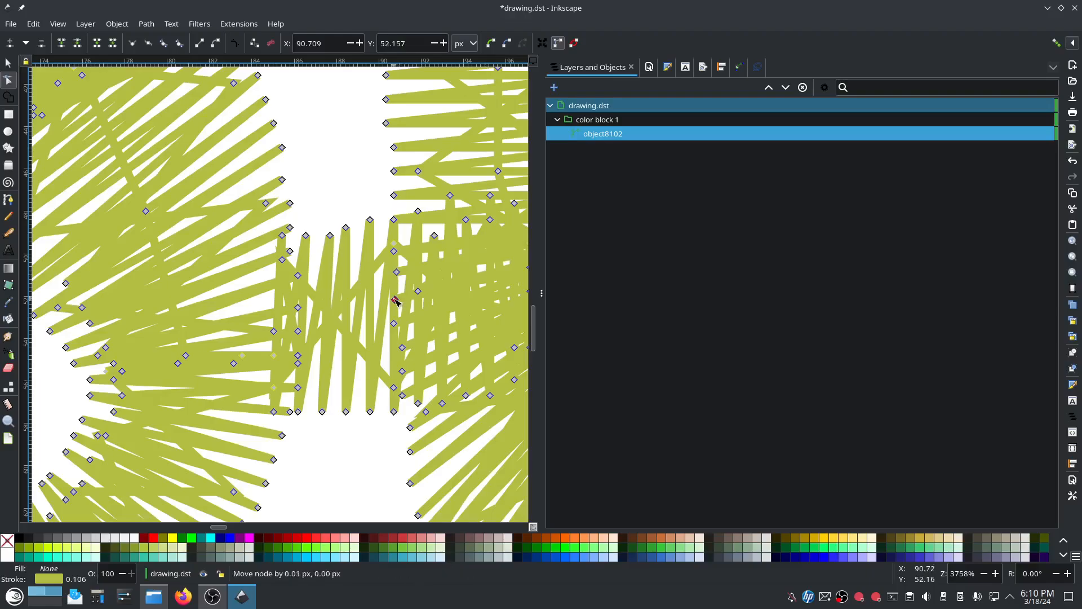
{"action": "left_click", "coordinate": [393, 389]}
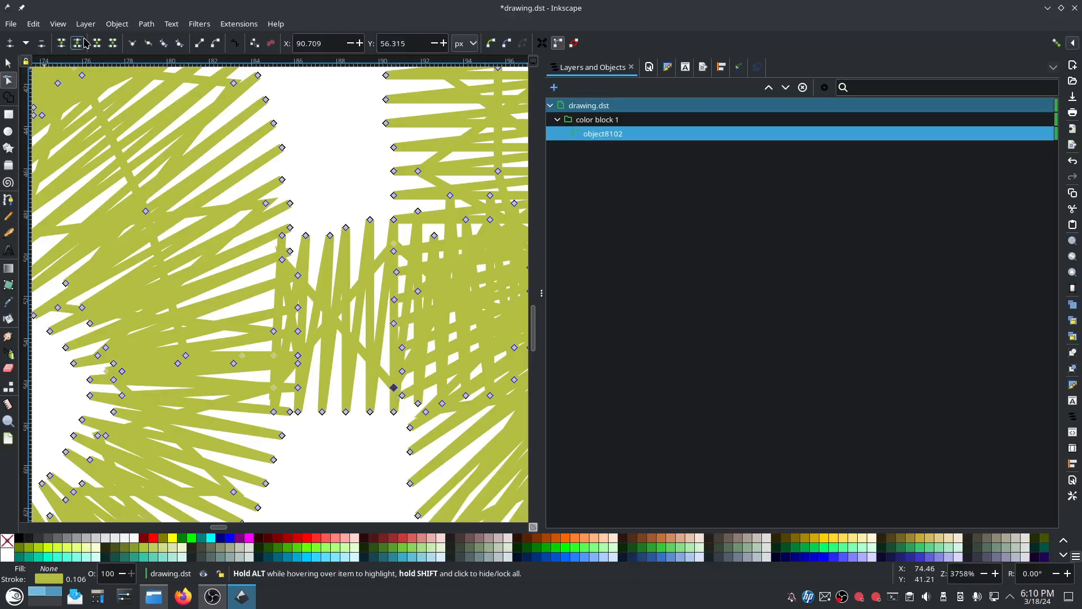
{"action": "left_click", "coordinate": [393, 412]}
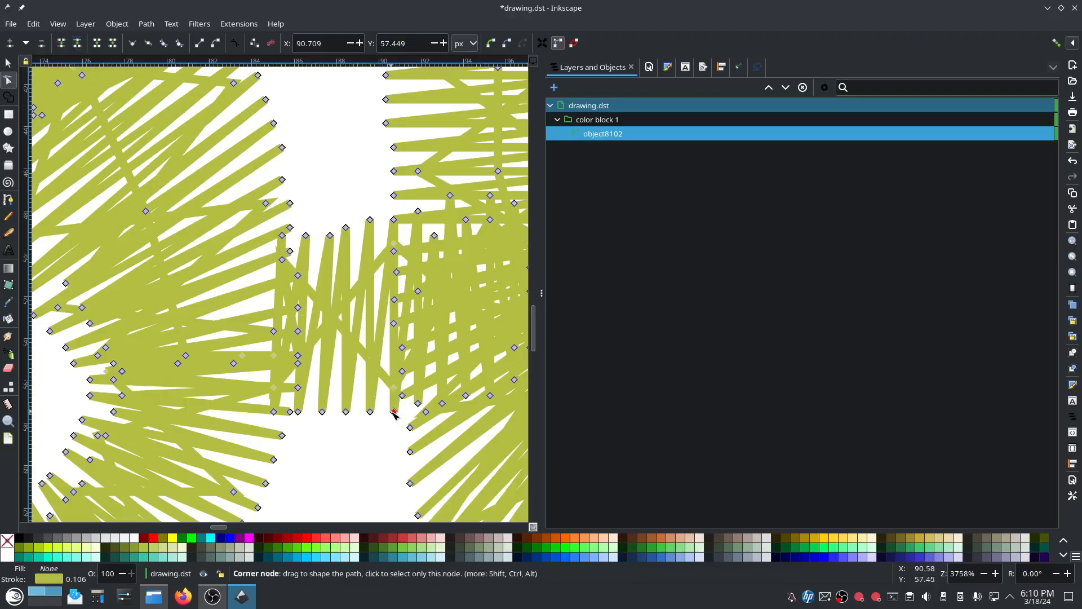
{"action": "left_click_drag", "start_coordinate": [394, 412], "coordinate": [404, 387]}
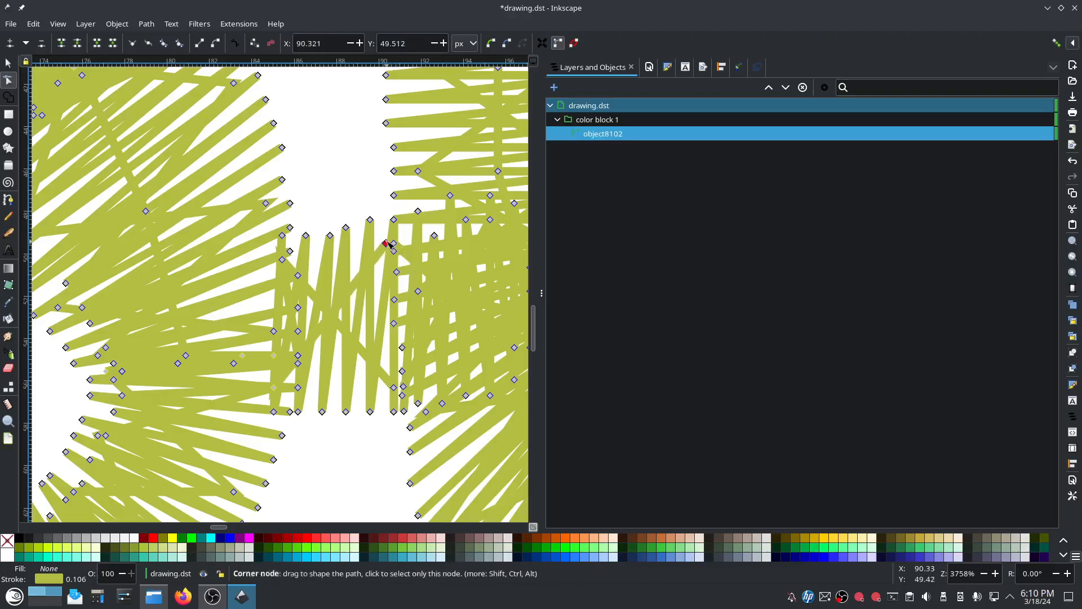
{"action": "mouse_move", "coordinate": [394, 220]}
{"action": "left_mouse_down"}
{"action": "mouse_move", "coordinate": [406, 219]}
{"action": "mouse_move", "coordinate": [385, 223]}
{"action": "left_mouse_up"}
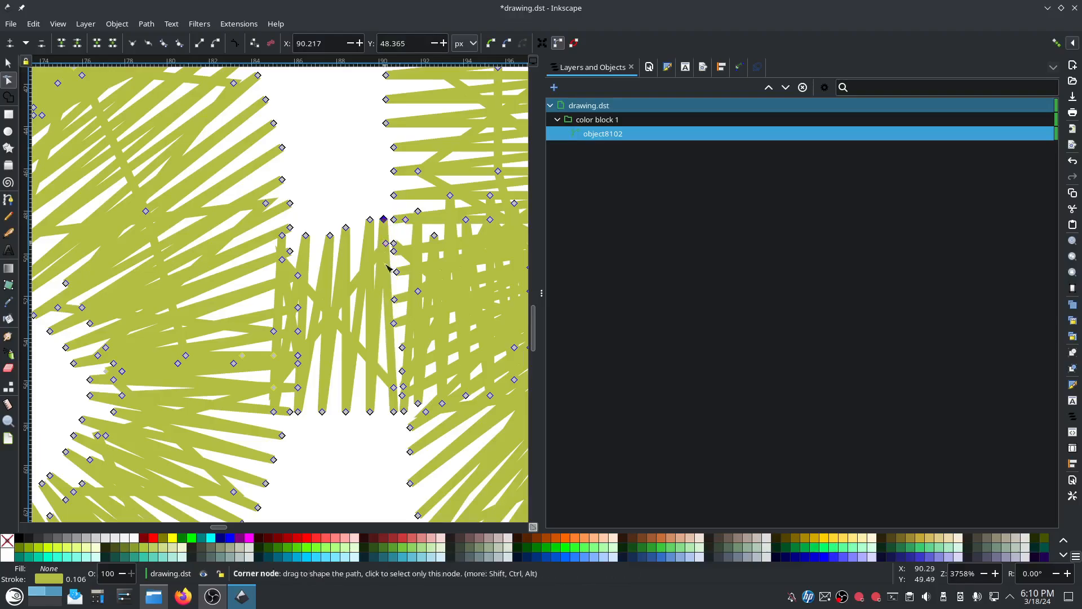
{"action": "left_click_drag", "start_coordinate": [396, 416], "coordinate": [393, 417]}
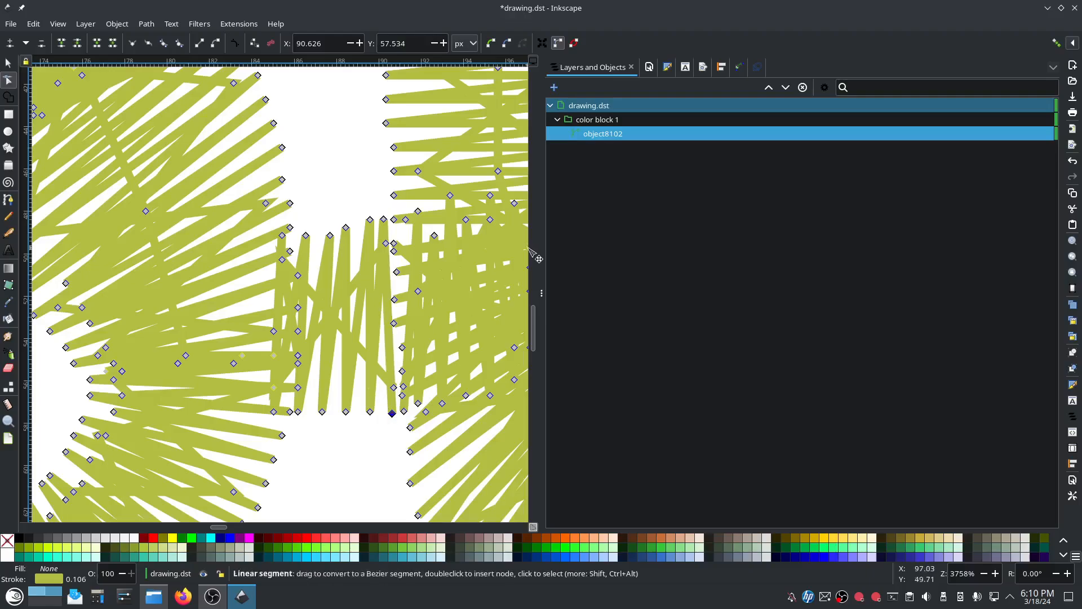
Break apart object8102 into separate paths and clear the selection
{"action": "left_click", "coordinate": [146, 23]}
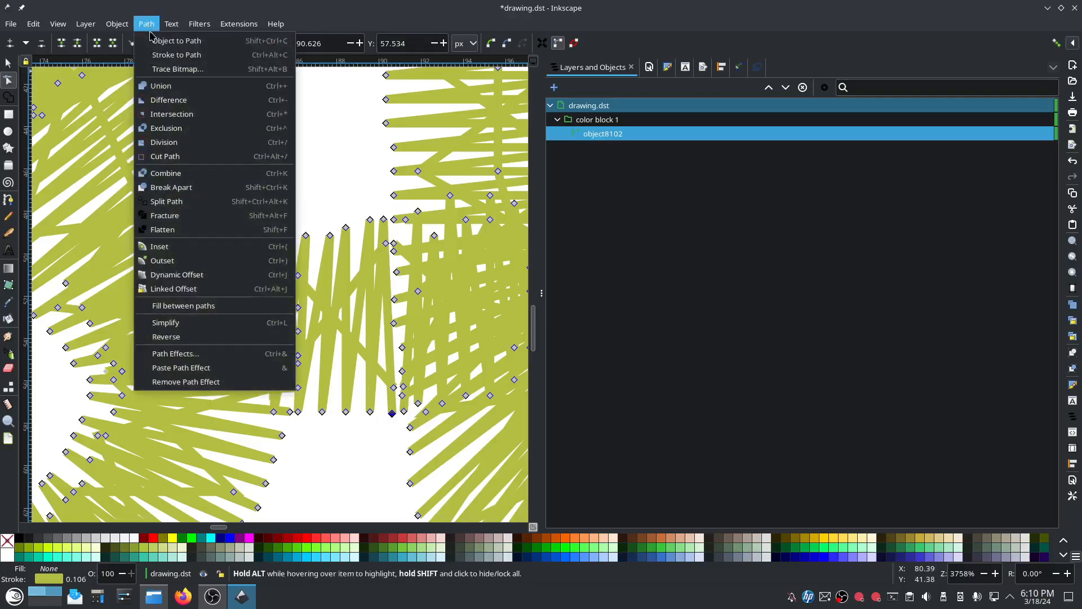
{"action": "left_click", "coordinate": [169, 184]}
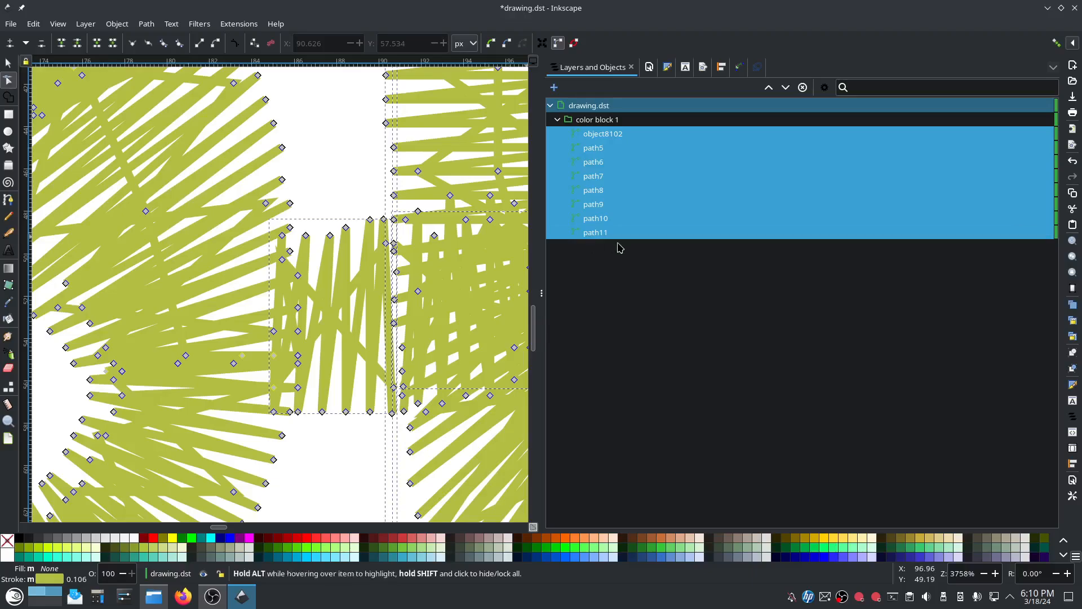
{"action": "scroll", "coordinate": [352, 464], "scroll_direction": "down", "scroll_amount": 2, "text": "ctrl"}
{"action": "scroll", "coordinate": [349, 464], "scroll_direction": "down", "scroll_amount": 3, "text": "ctrl"}
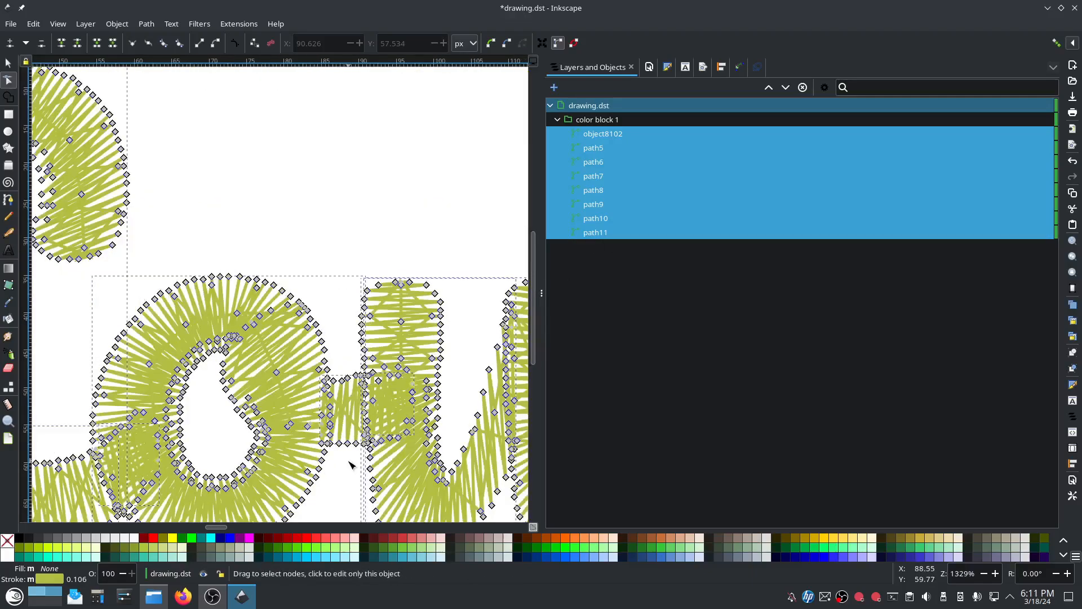
{"action": "key", "text": "Escape"}
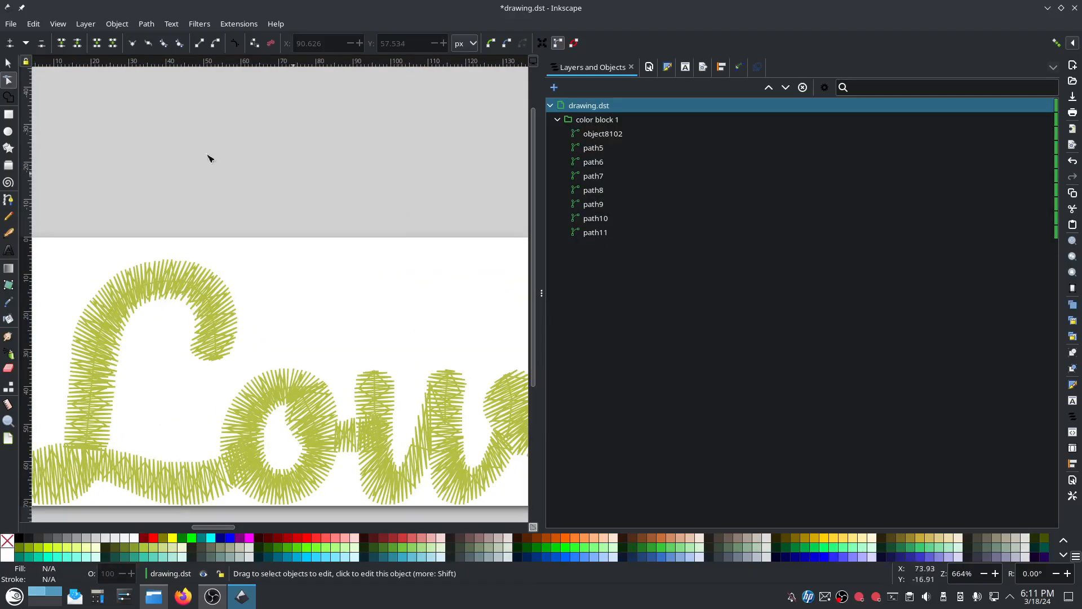
Select each path from path11 up to object8102 in turn to check which part of the lettering it covers
{"action": "key", "text": "s"}
{"action": "left_click", "coordinate": [598, 236]}
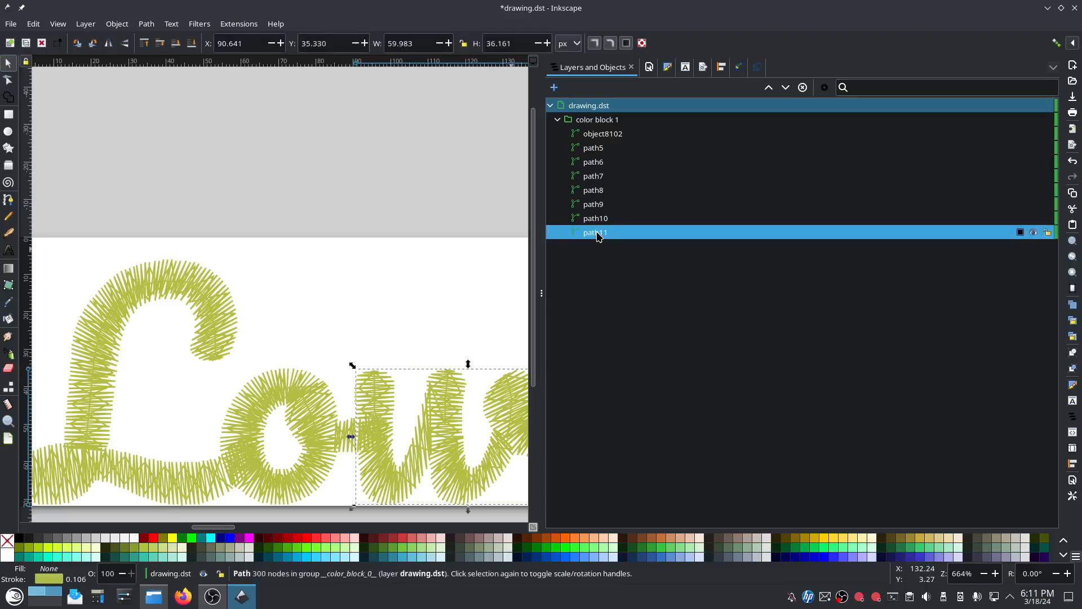
{"action": "scroll", "coordinate": [477, 340], "scroll_direction": "down", "scroll_amount": 2, "text": "ctrl"}
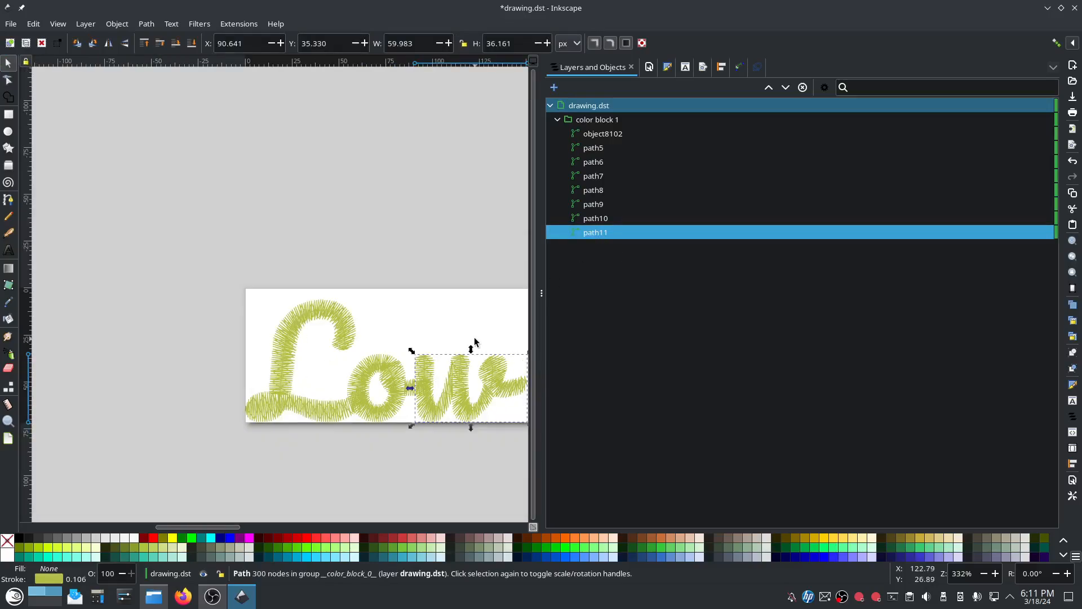
{"action": "left_click_drag", "start_coordinate": [462, 324], "coordinate": [376, 297]}
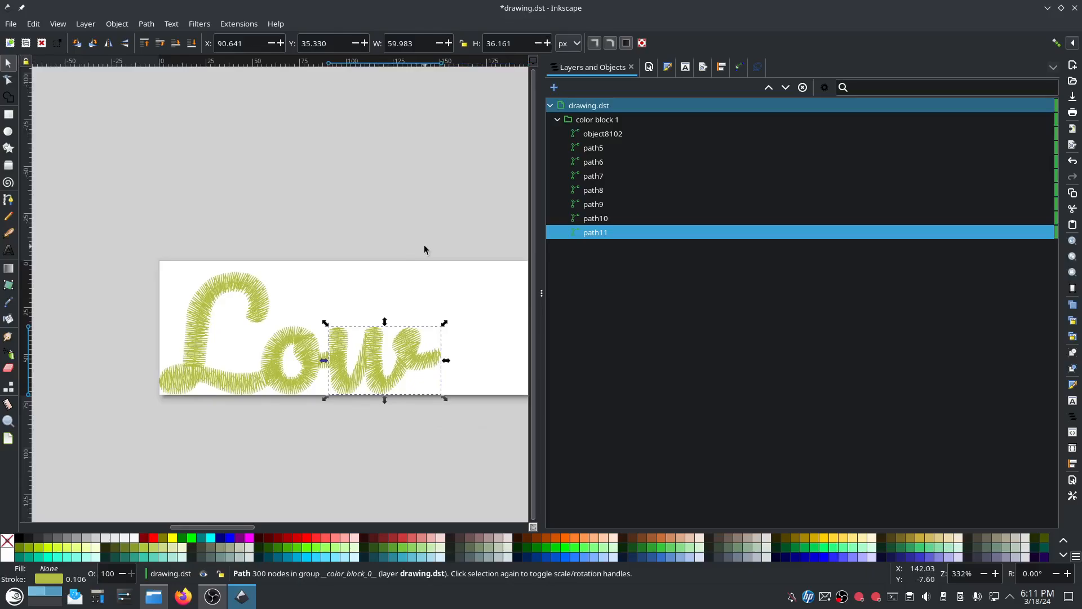
{"action": "left_click", "coordinate": [595, 220]}
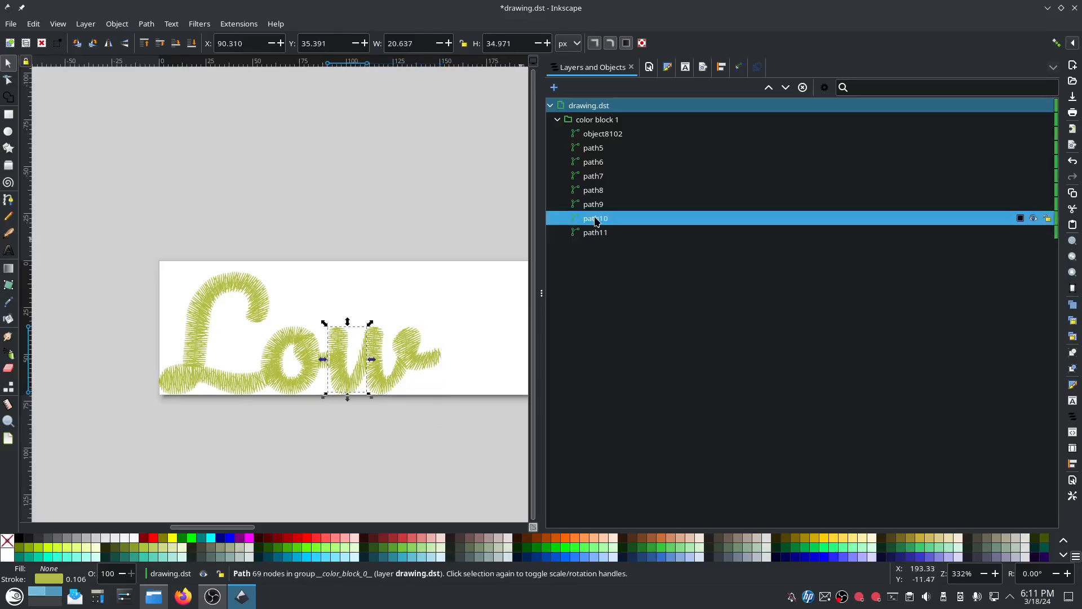
{"action": "left_click", "coordinate": [595, 207]}
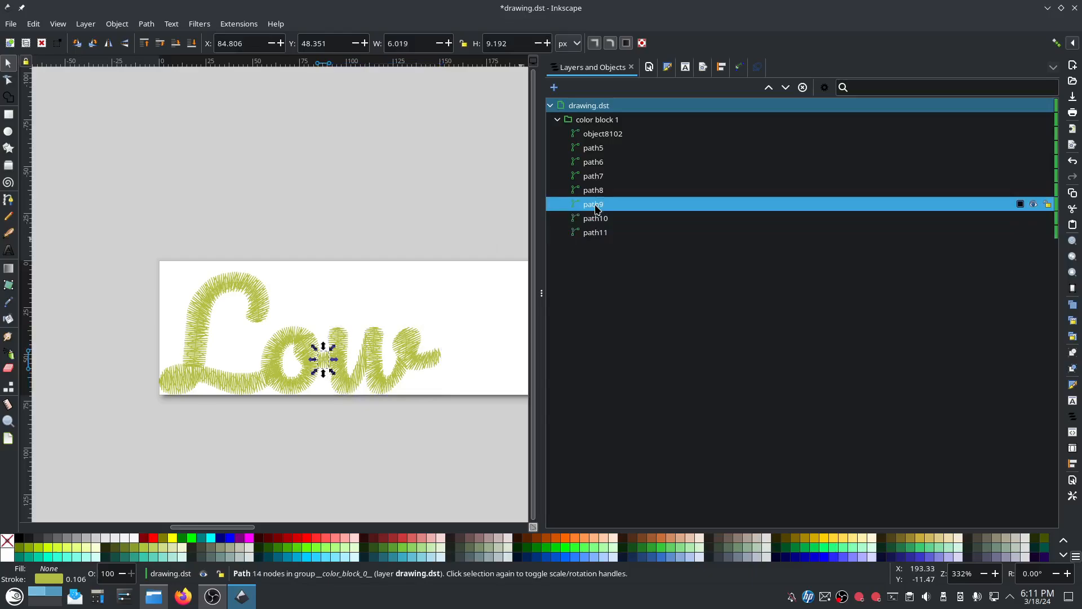
{"action": "left_click", "coordinate": [595, 192]}
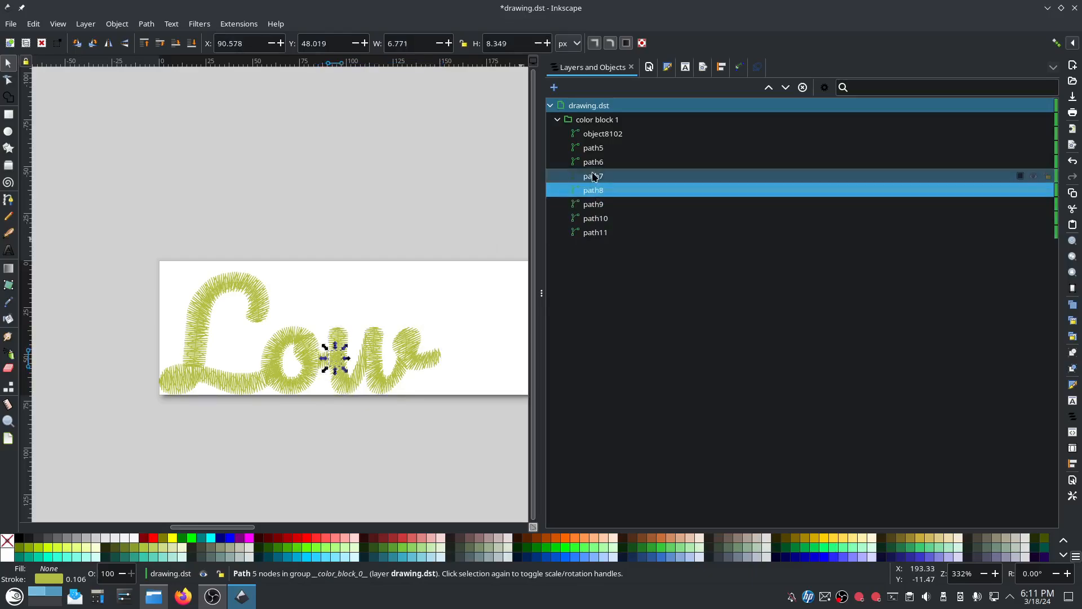
{"action": "left_click", "coordinate": [595, 178]}
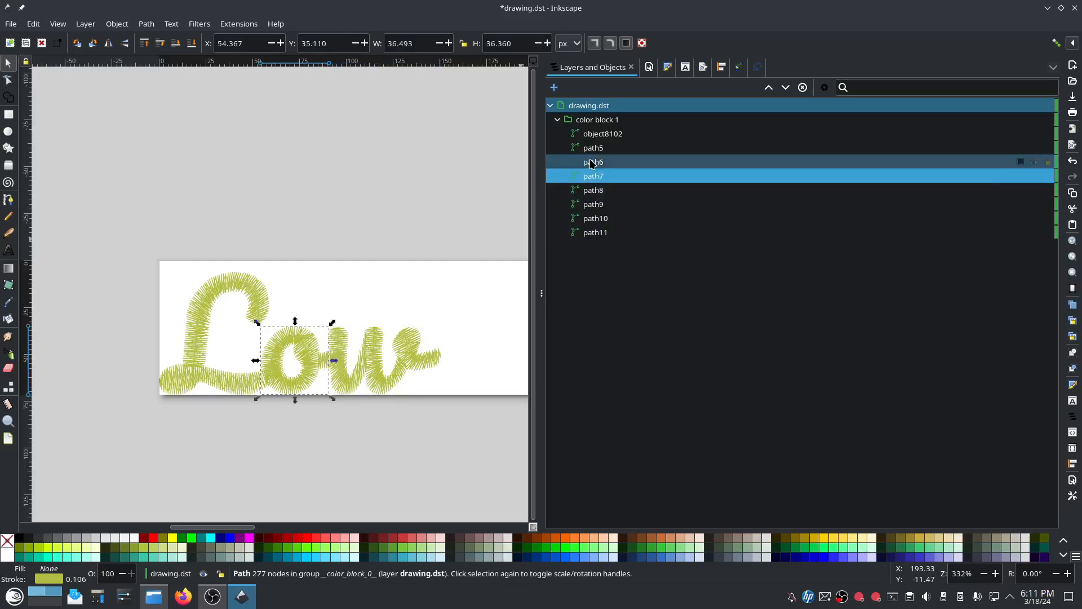
{"action": "left_click", "coordinate": [593, 163]}
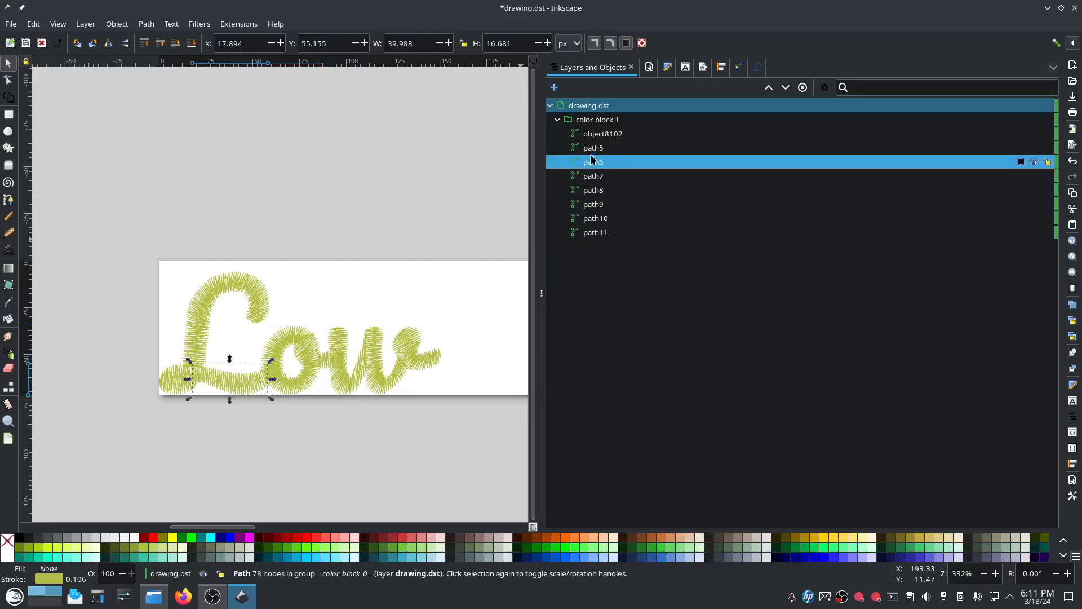
{"action": "left_click", "coordinate": [592, 150]}
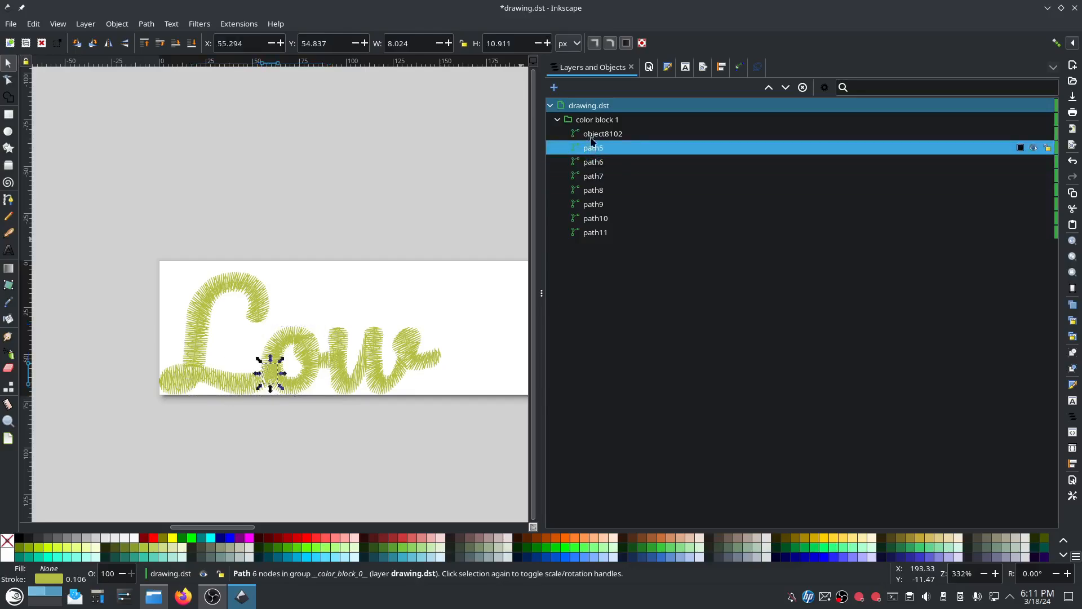
{"action": "left_click", "coordinate": [592, 135]}
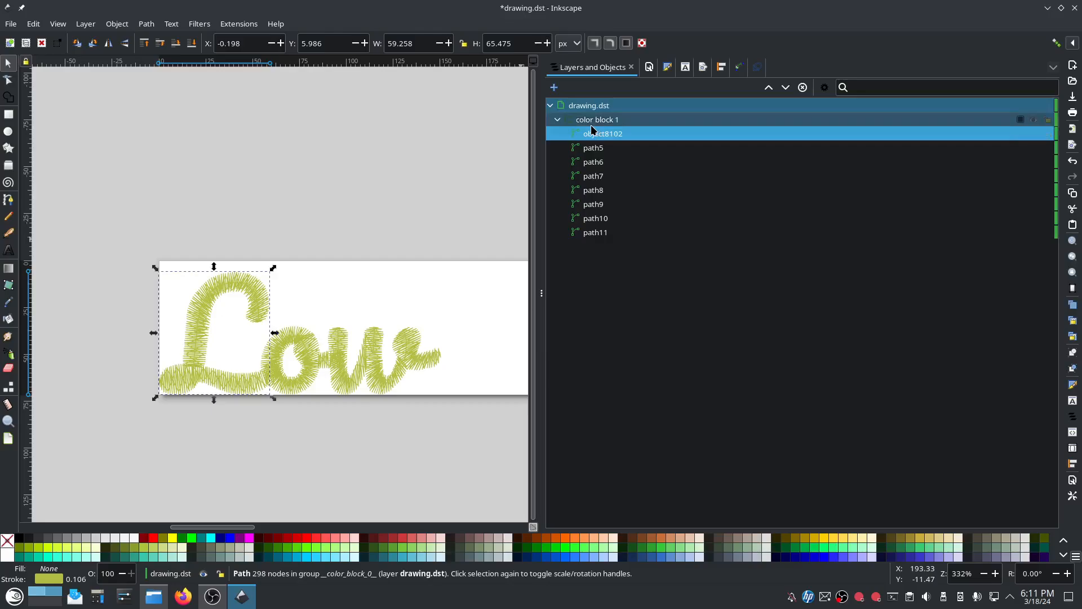
Check how object8102, path5 and path6 make up the L, hiding and showing path6 to identify its stitches
{"action": "left_click", "coordinate": [599, 151], "text": "shift"}
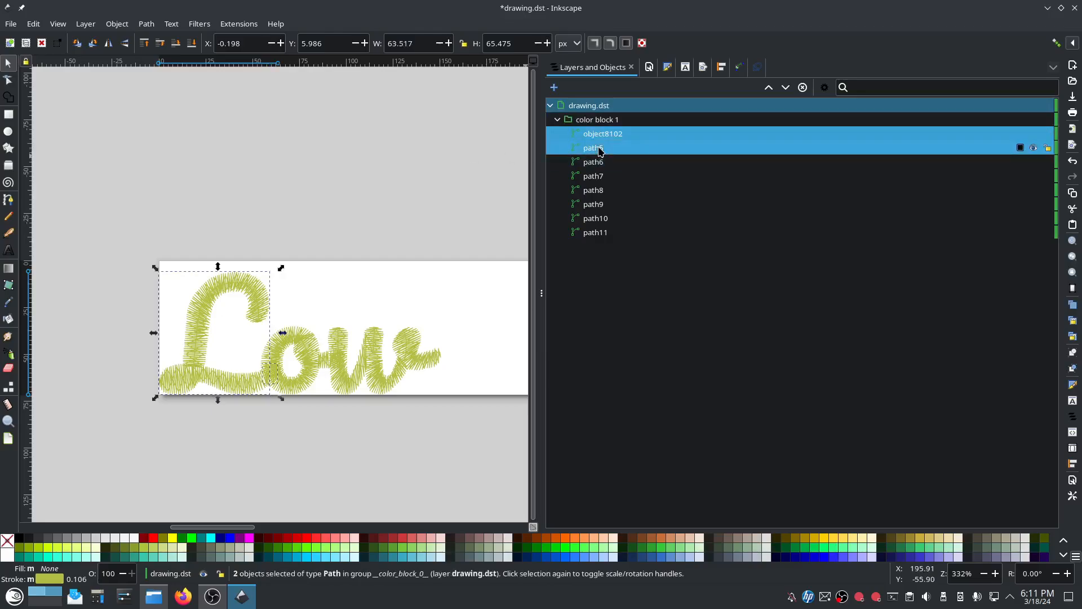
{"action": "left_click", "coordinate": [599, 165], "text": "shift"}
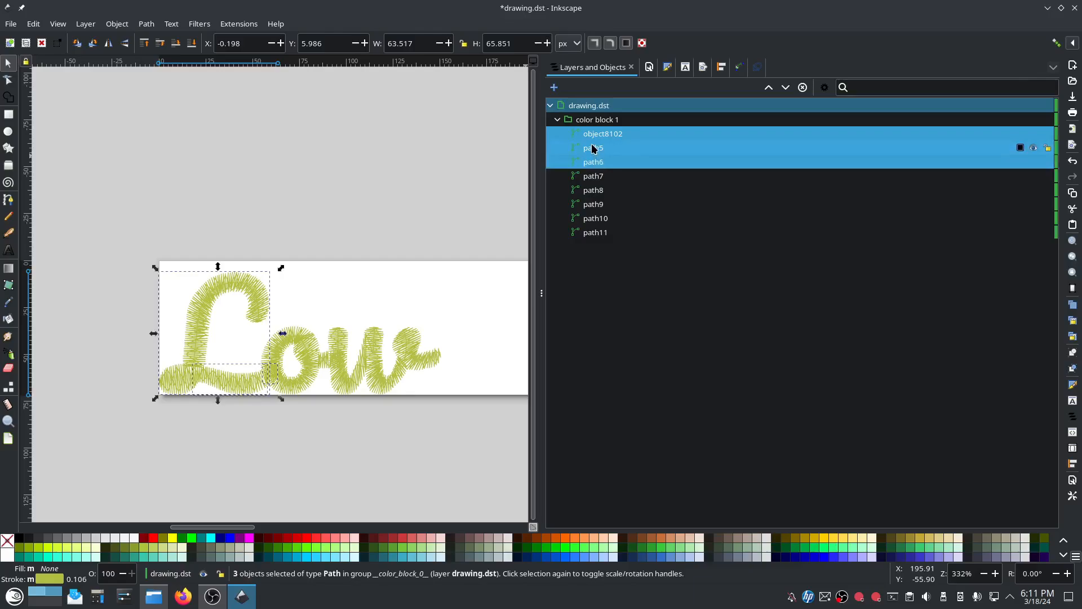
{"action": "left_click", "coordinate": [608, 133]}
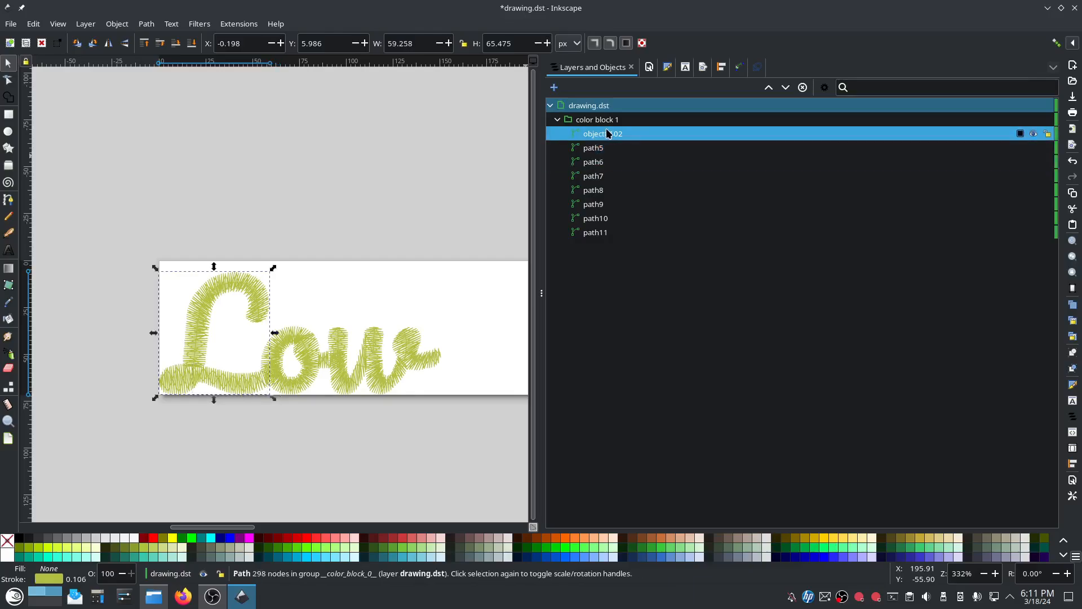
{"action": "left_click", "coordinate": [606, 164], "text": "ctrl"}
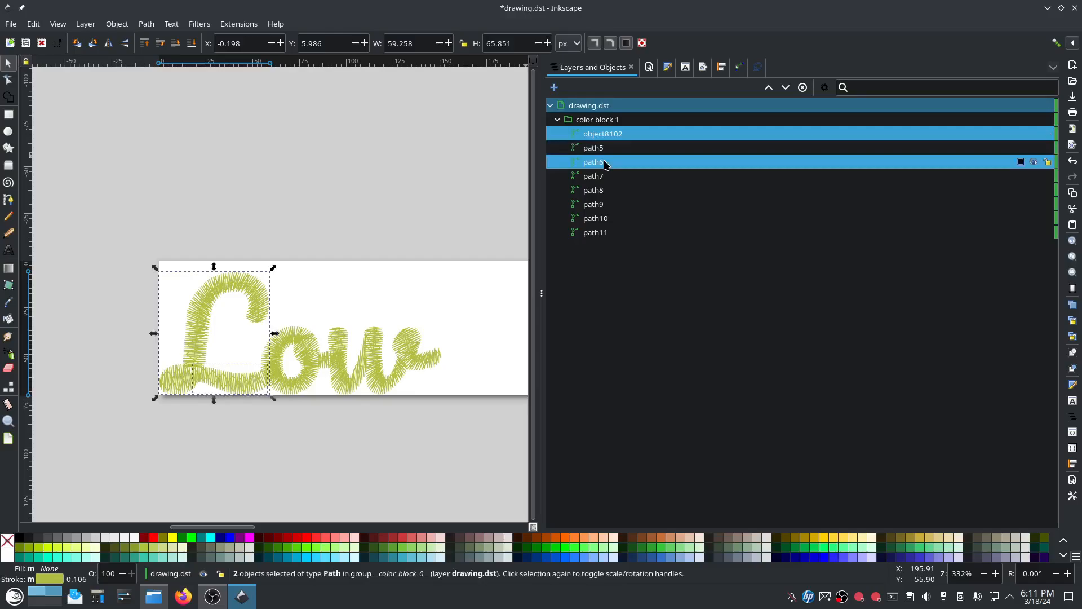
{"action": "left_click", "coordinate": [1034, 163]}
{"action": "left_click", "coordinate": [1034, 163]}
{"action": "left_click", "coordinate": [620, 167]}
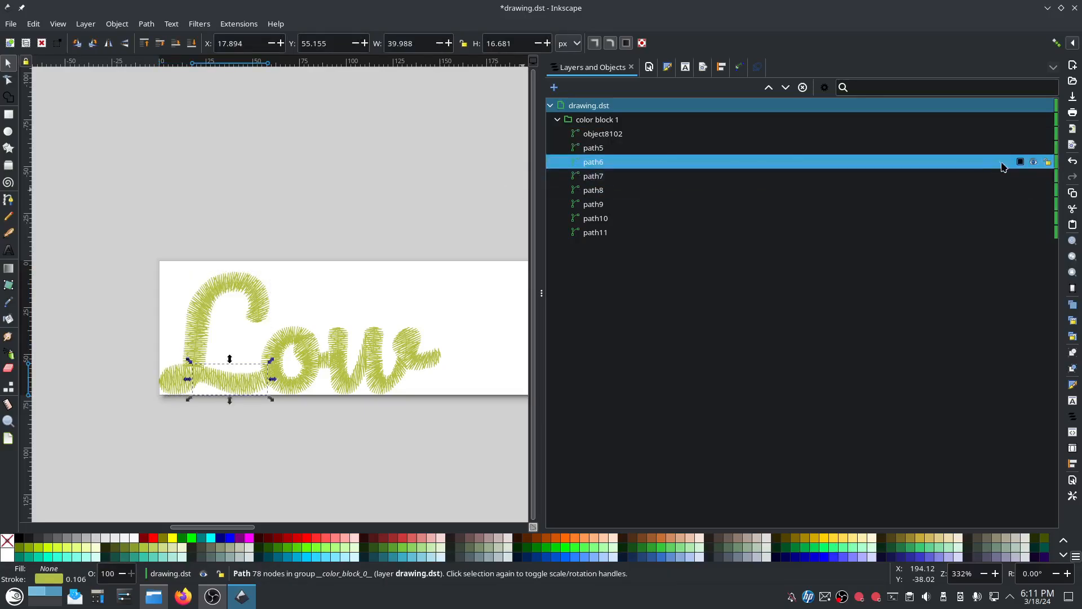
{"action": "left_click", "coordinate": [1034, 163]}
{"action": "left_click", "coordinate": [1035, 163]}
Select the paths in stitching order: object8102, path6, path5, path7, path9, path8, path10 and path11
{"action": "left_click", "coordinate": [604, 134]}
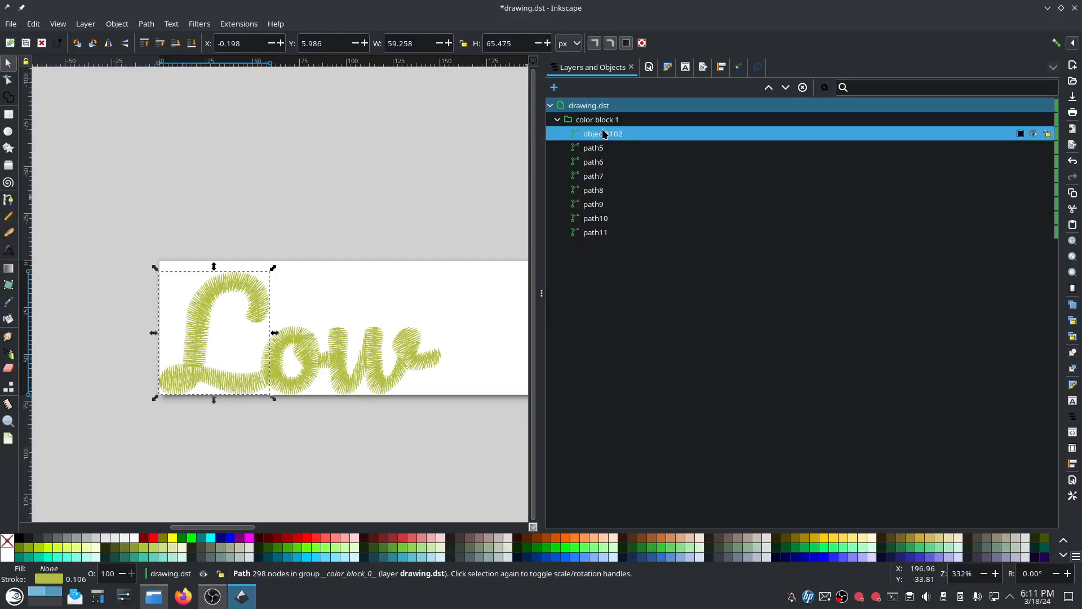
{"action": "left_click", "coordinate": [596, 162], "text": "ctrl"}
{"action": "left_click", "coordinate": [596, 151], "text": "ctrl"}
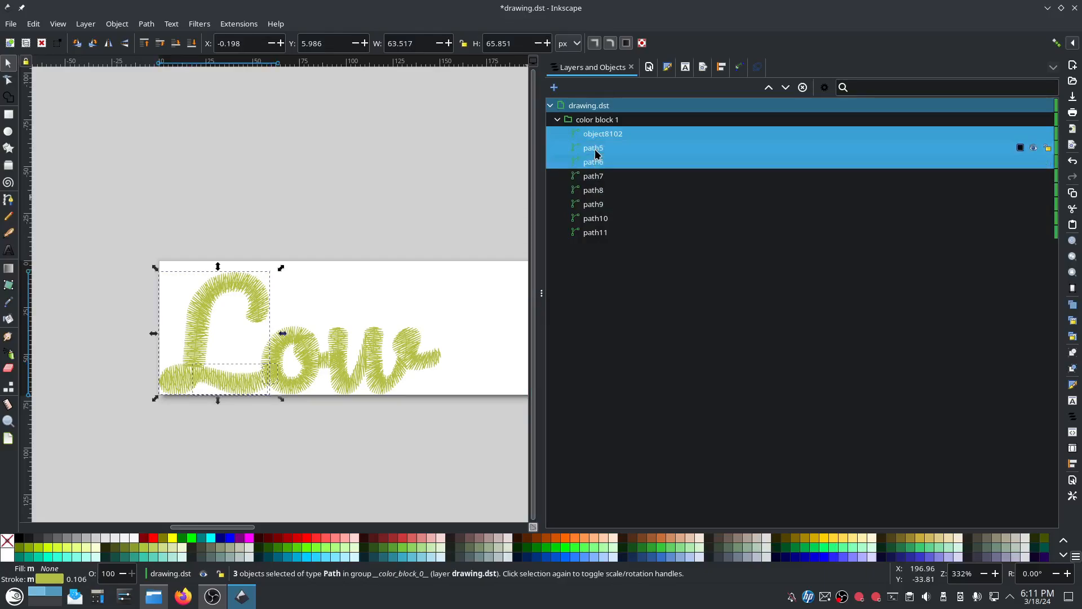
{"action": "left_click", "coordinate": [597, 176], "text": "ctrl"}
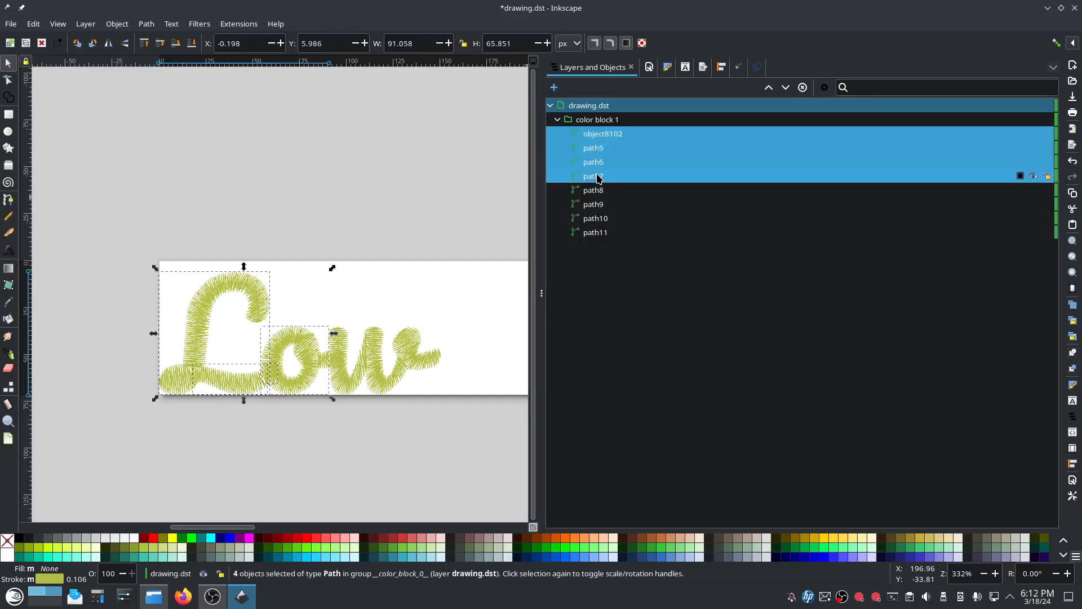
{"action": "left_click", "coordinate": [597, 192], "text": "ctrl"}
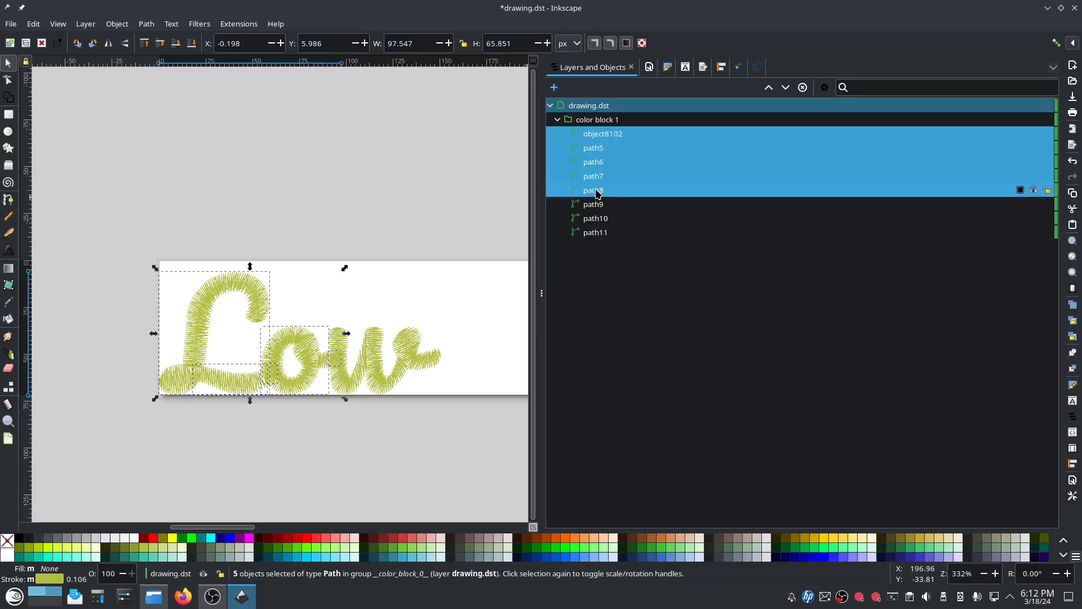
{"action": "left_click", "coordinate": [598, 193], "text": "ctrl"}
{"action": "left_click", "coordinate": [596, 204], "text": "ctrl"}
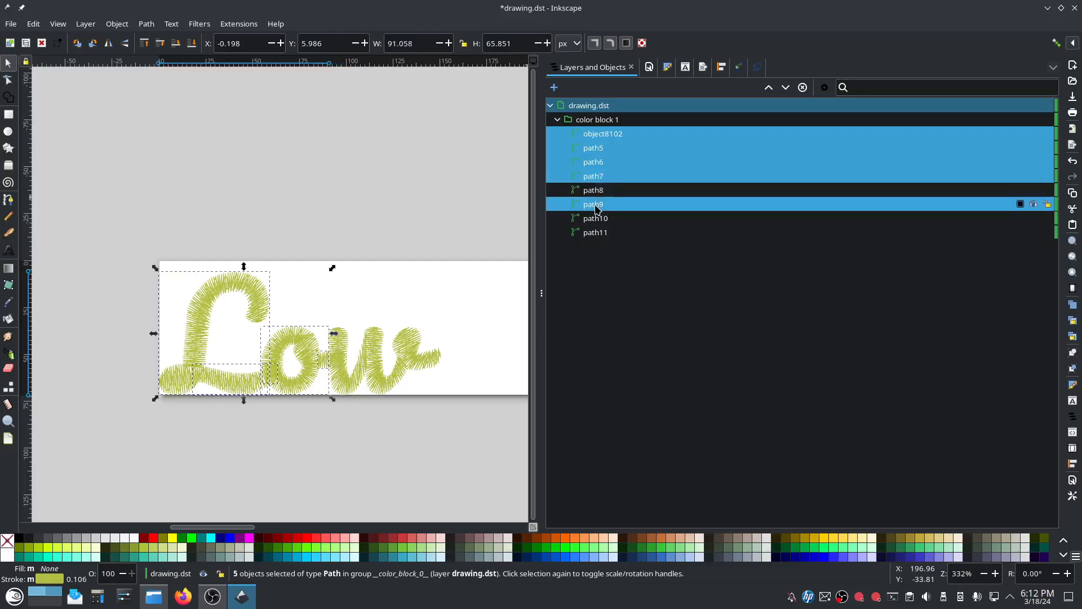
{"action": "left_click", "coordinate": [596, 196], "text": "ctrl"}
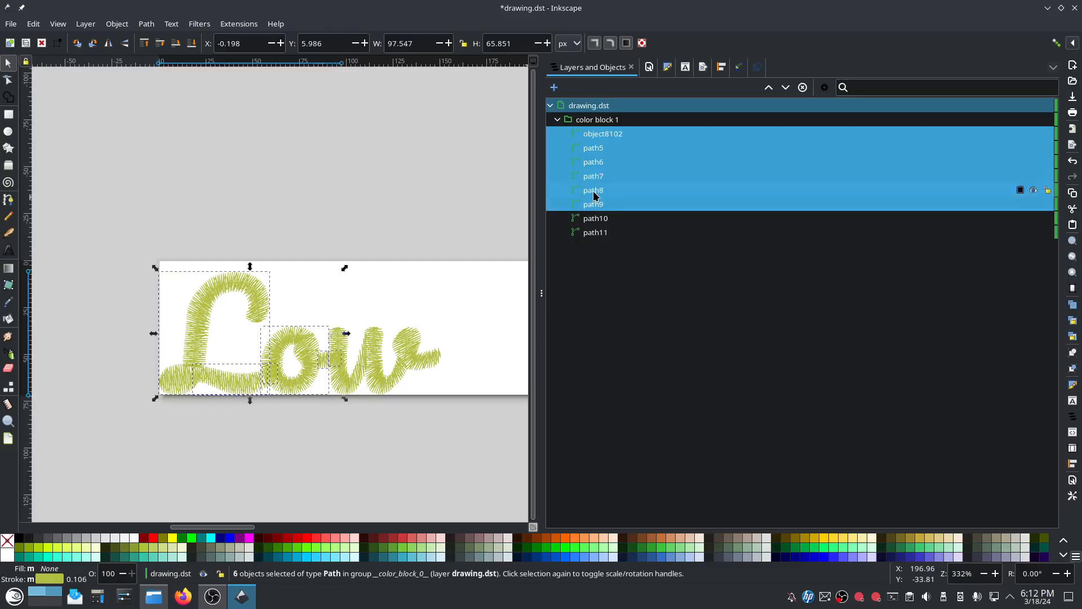
{"action": "left_click", "coordinate": [595, 220], "text": "ctrl"}
{"action": "left_click", "coordinate": [595, 233], "text": "ctrl"}
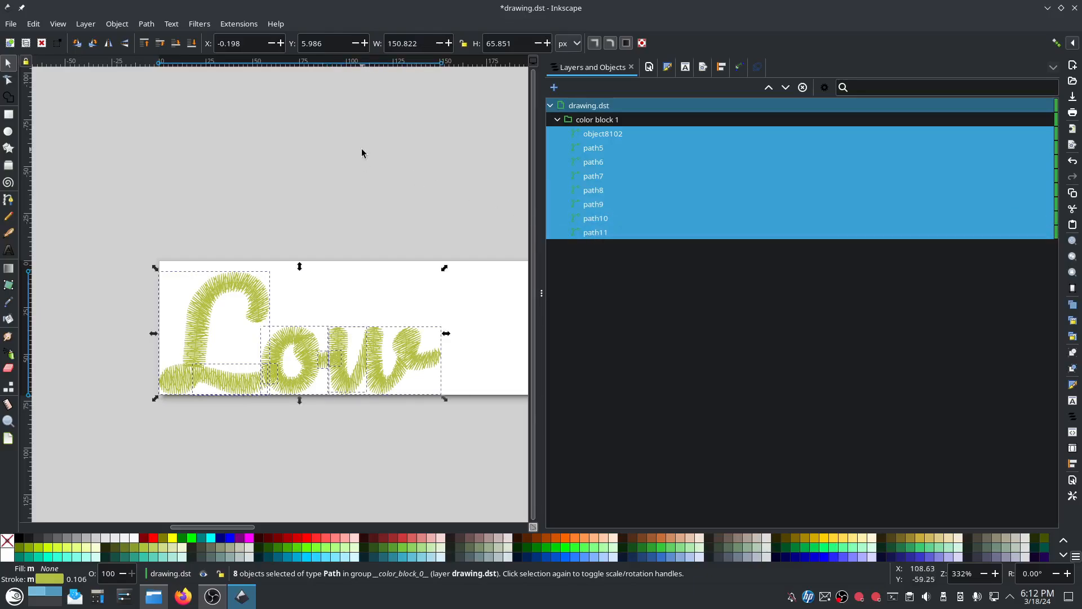
Re-stack the eight selected lettering paths in their order of selection with Ink/Stitch
{"action": "left_click", "coordinate": [238, 24]}
{"action": "mouse_move", "coordinate": [255, 172]}
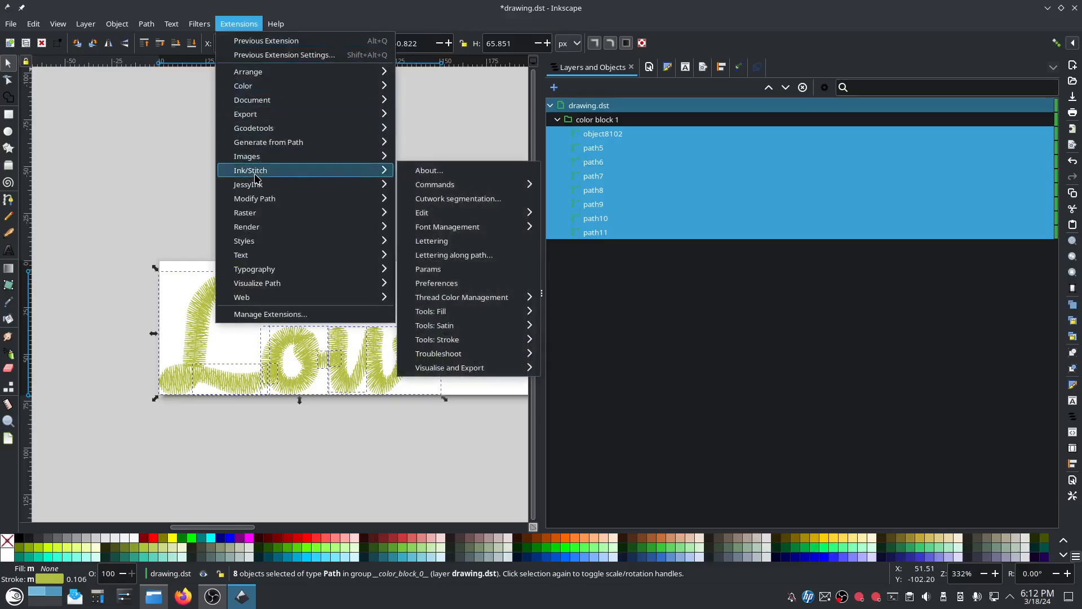
{"action": "mouse_move", "coordinate": [476, 189]}
{"action": "mouse_move", "coordinate": [472, 213]}
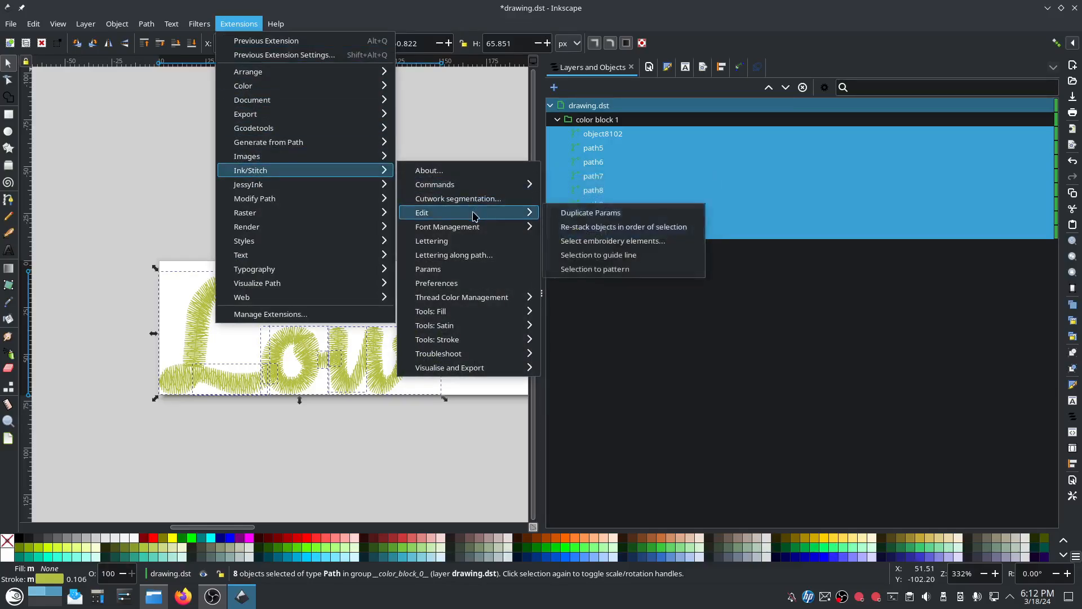
{"action": "left_click", "coordinate": [565, 227]}
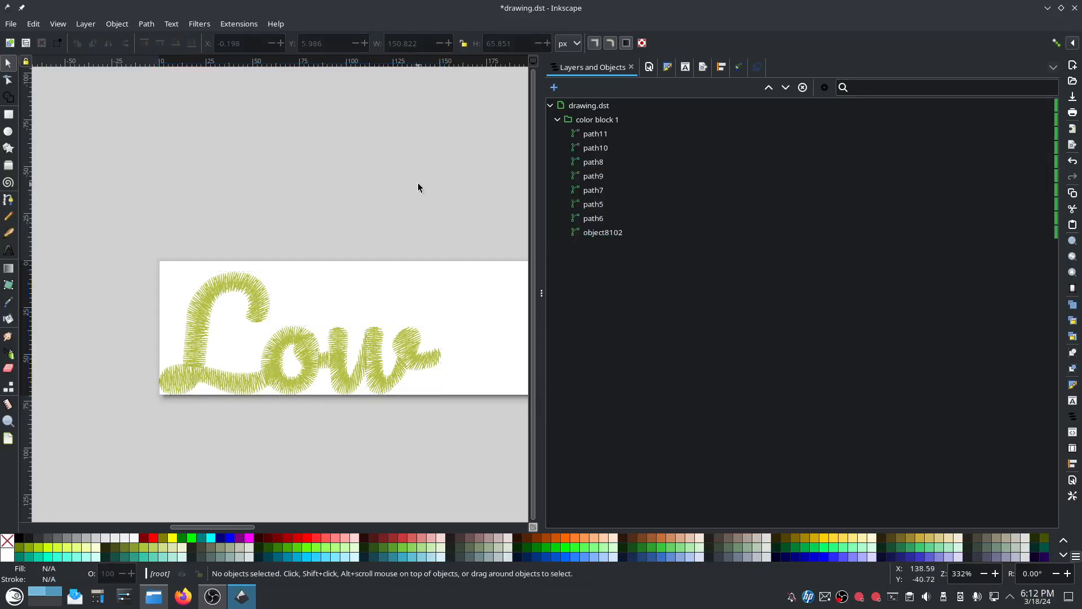
Check the new stacking order by selecting path11, object8102 and the color block 1 group
{"action": "left_click", "coordinate": [612, 136]}
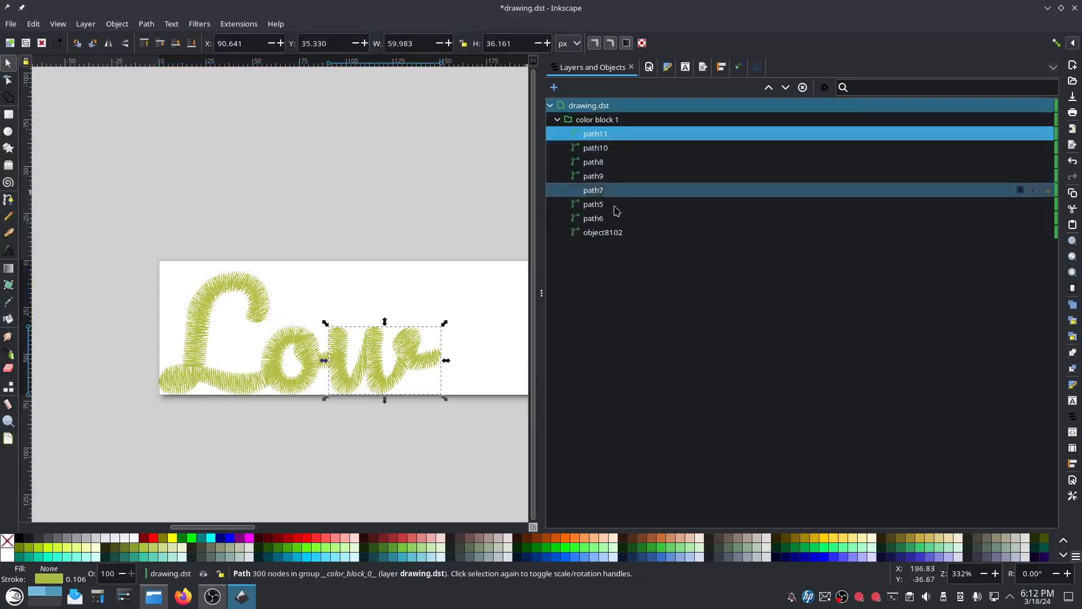
{"action": "left_click", "coordinate": [615, 232]}
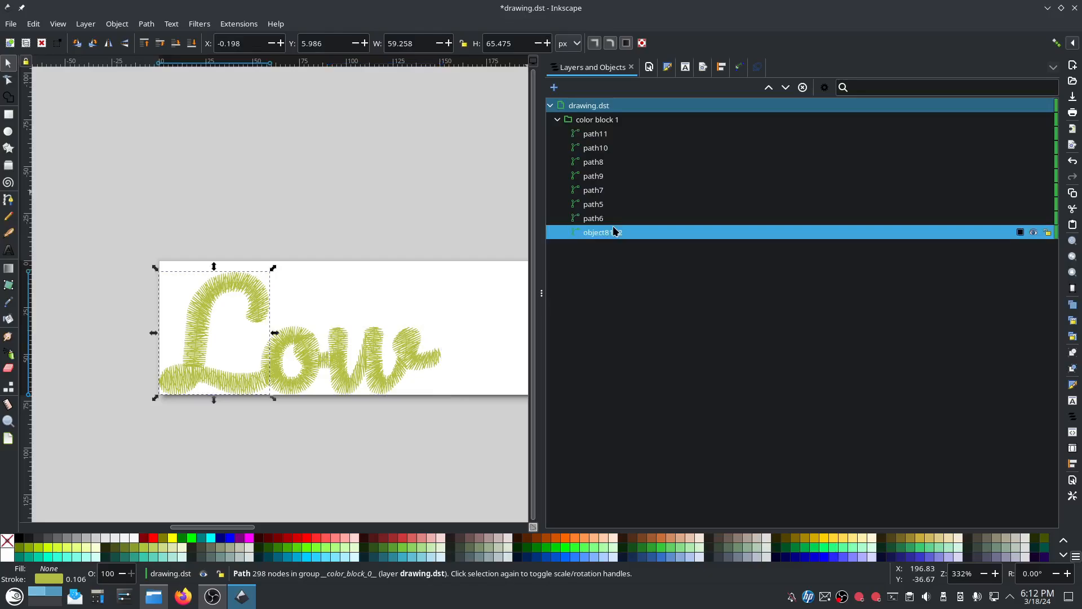
{"action": "left_click", "coordinate": [631, 123]}
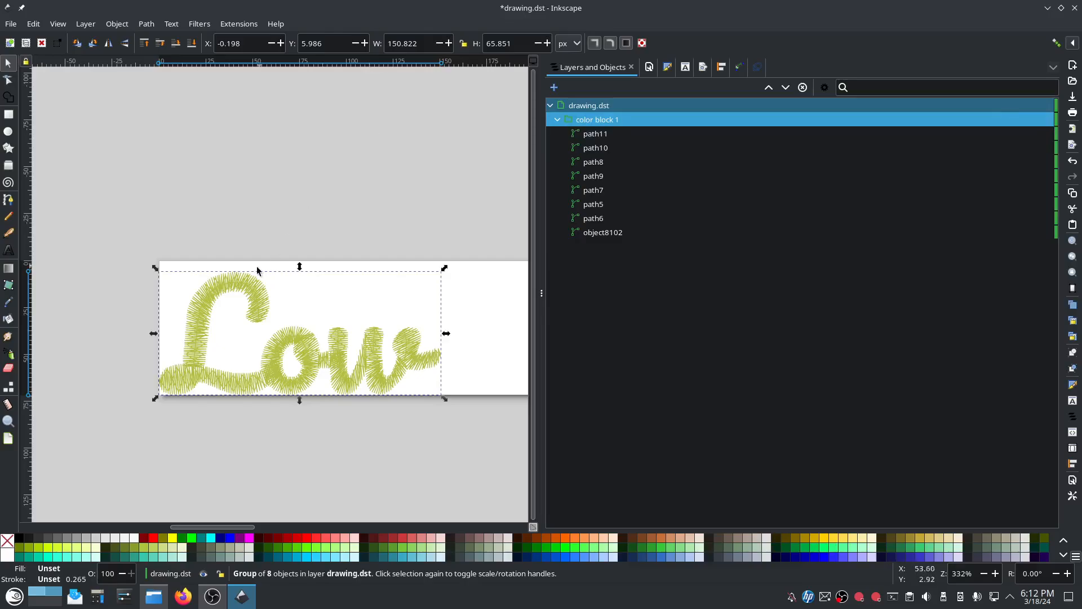
{"action": "left_click", "coordinate": [607, 234]}
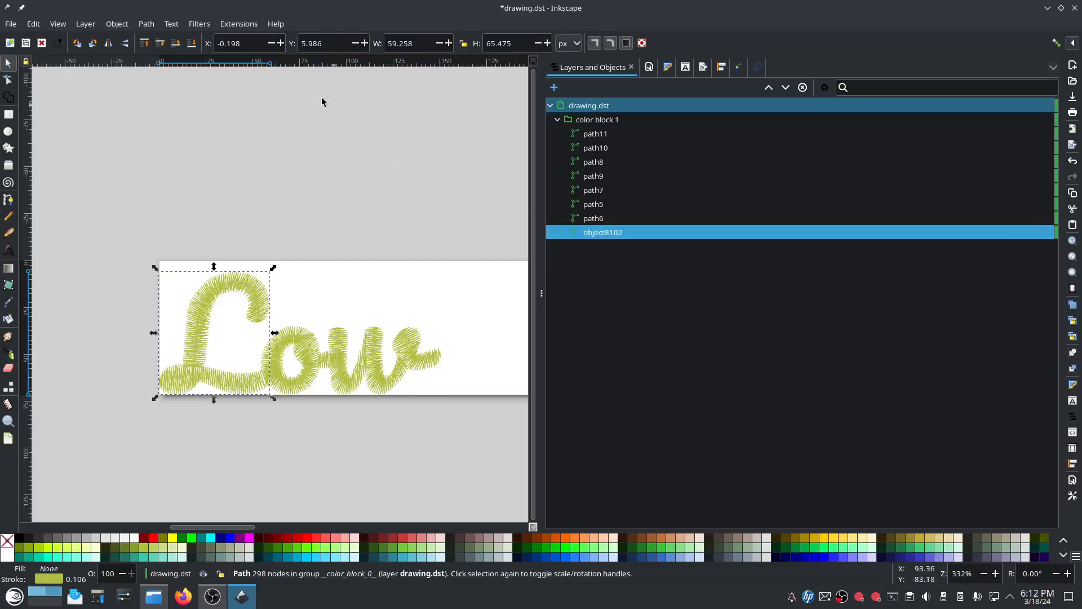
Turn on Trim After for path6 in its embroidery parameters and apply the setting
{"action": "left_click", "coordinate": [607, 220]}
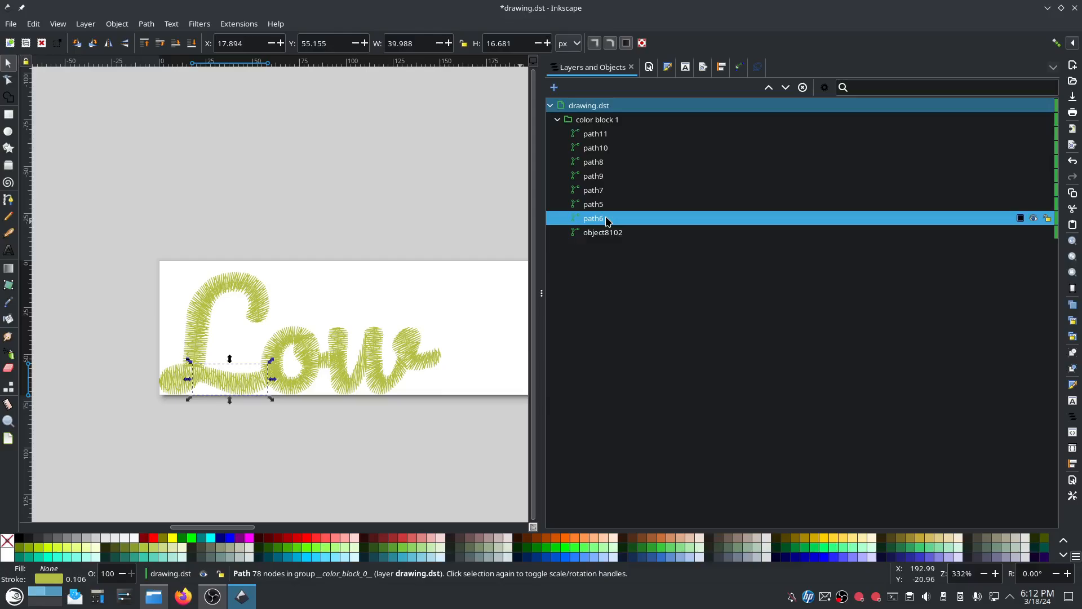
{"action": "left_click", "coordinate": [231, 27]}
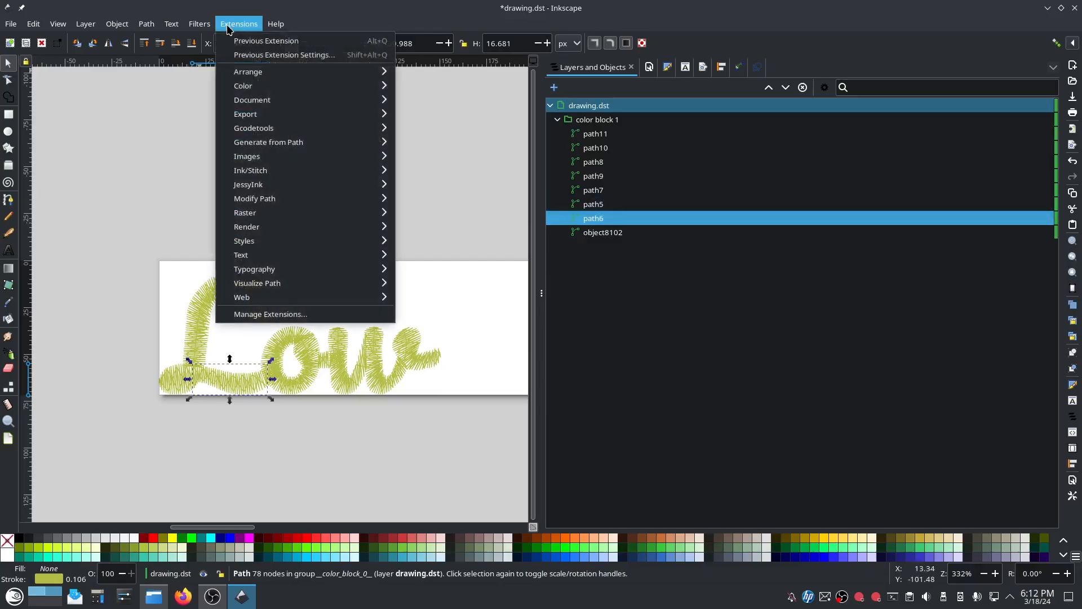
{"action": "mouse_move", "coordinate": [251, 169]}
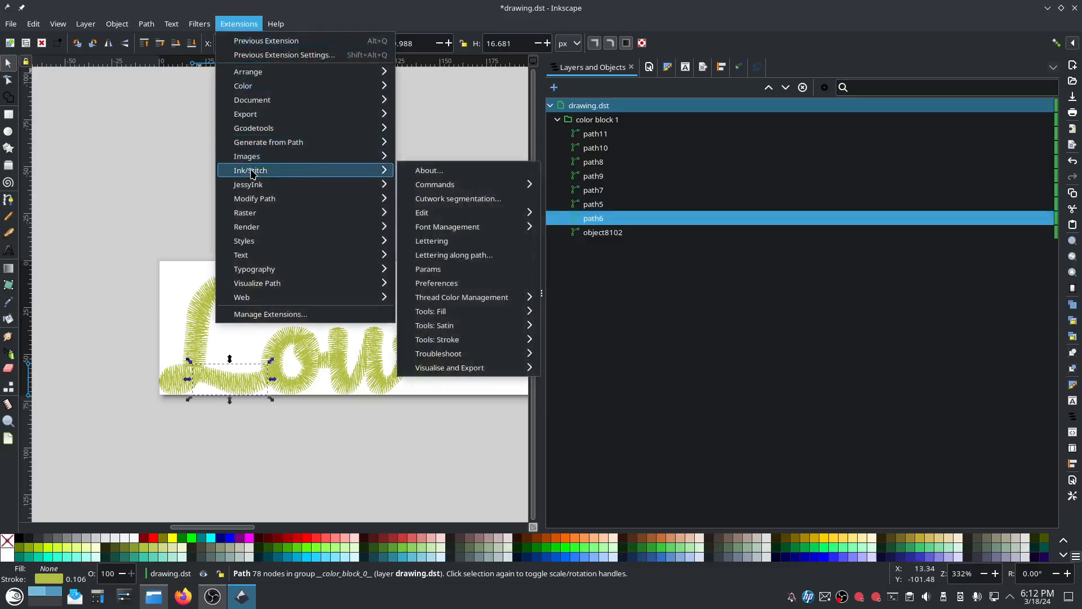
{"action": "left_click", "coordinate": [432, 252]}
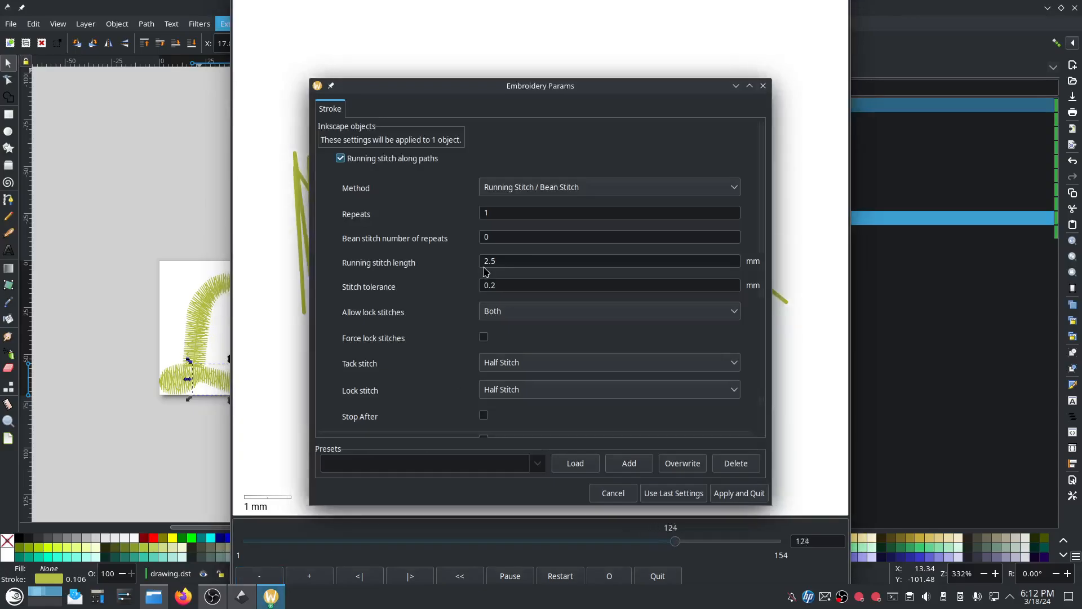
{"action": "left_click_drag", "start_coordinate": [492, 85], "coordinate": [220, 54]}
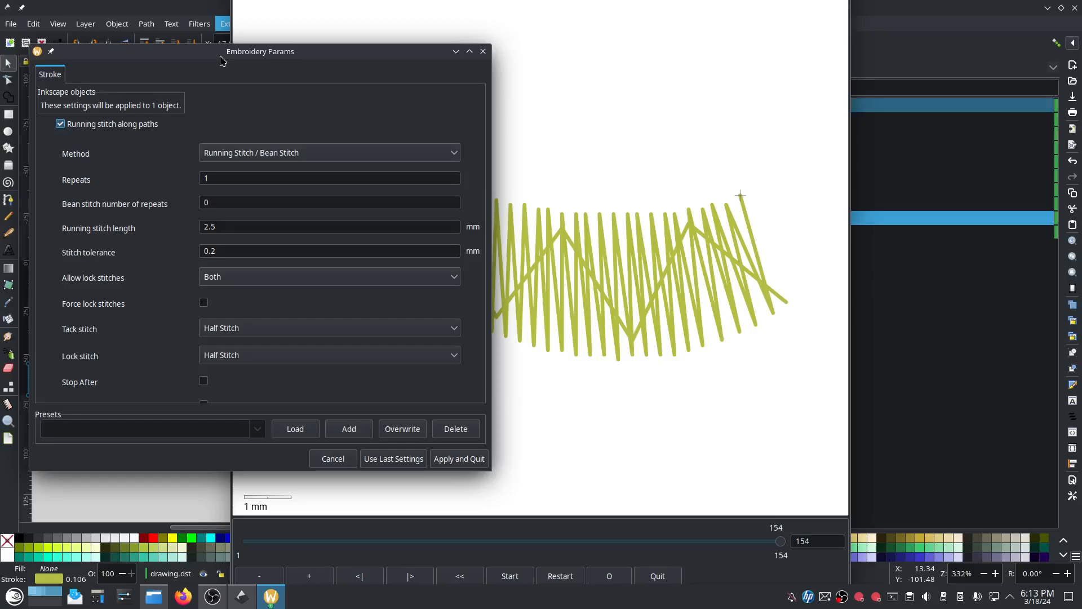
{"action": "left_click", "coordinate": [453, 153]}
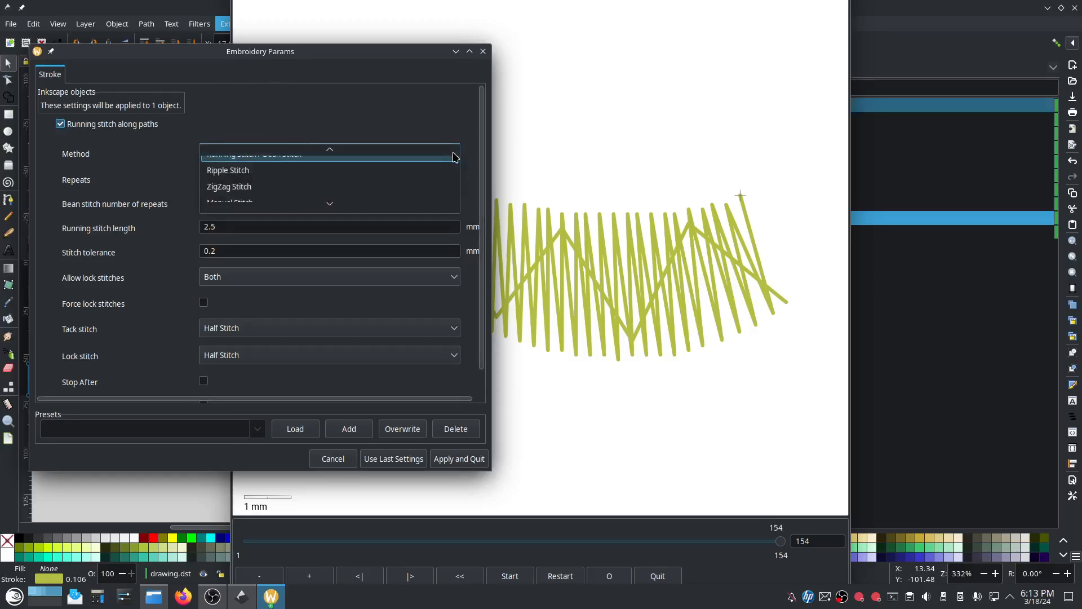
{"action": "left_click", "coordinate": [454, 155]}
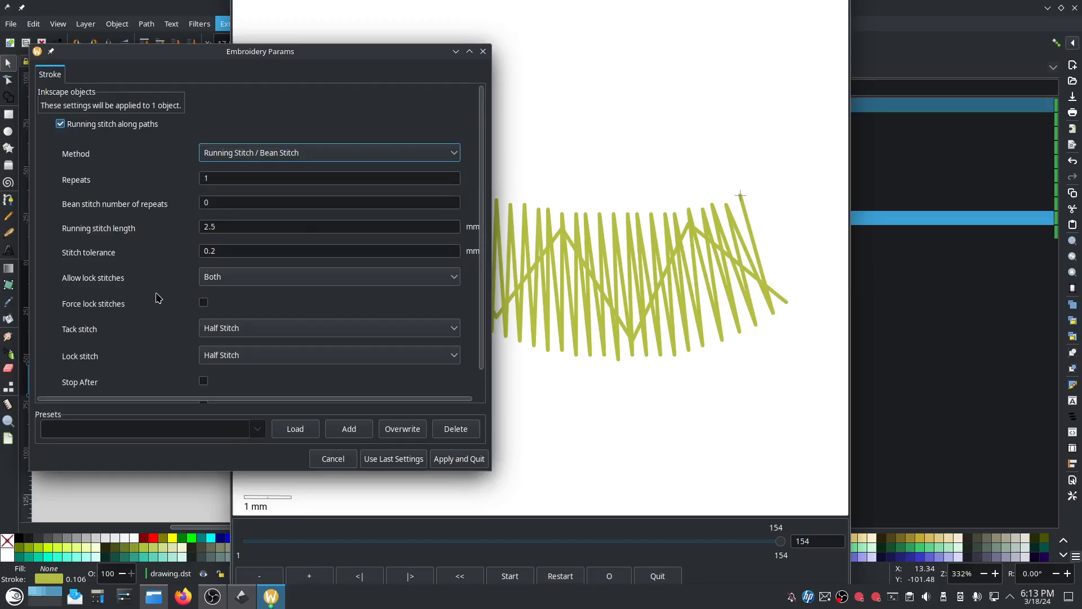
{"action": "scroll", "coordinate": [159, 299], "scroll_direction": "down", "scroll_amount": 1}
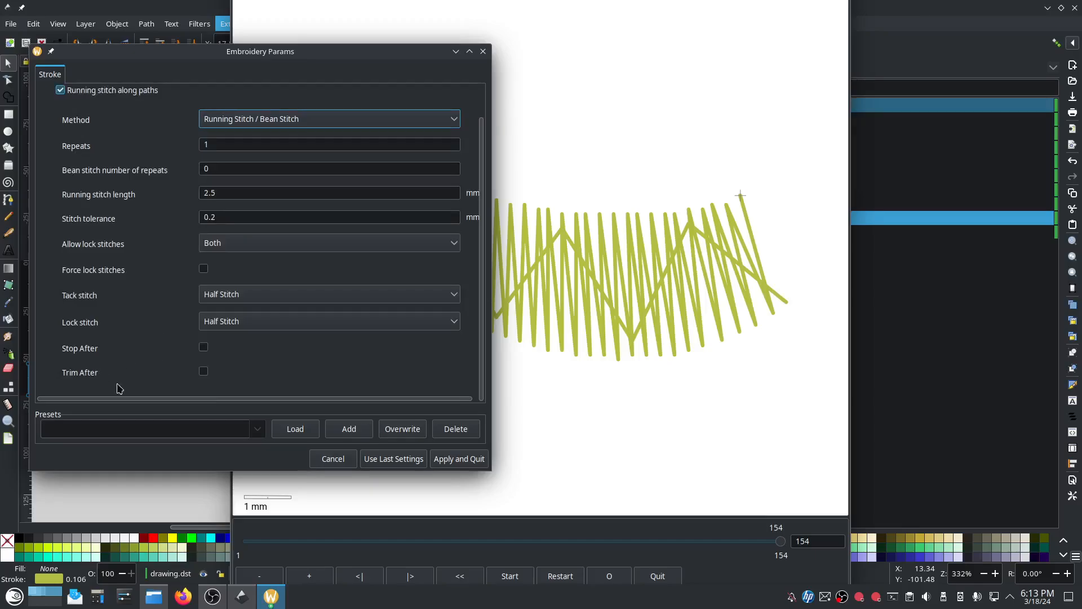
{"action": "left_click", "coordinate": [204, 373]}
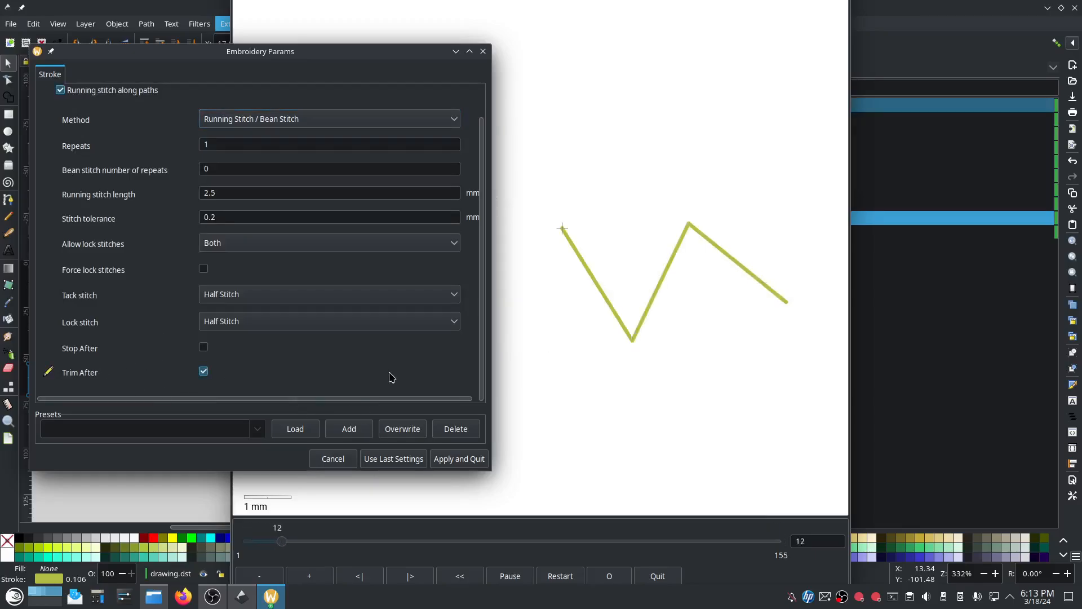
{"action": "left_click", "coordinate": [452, 459]}
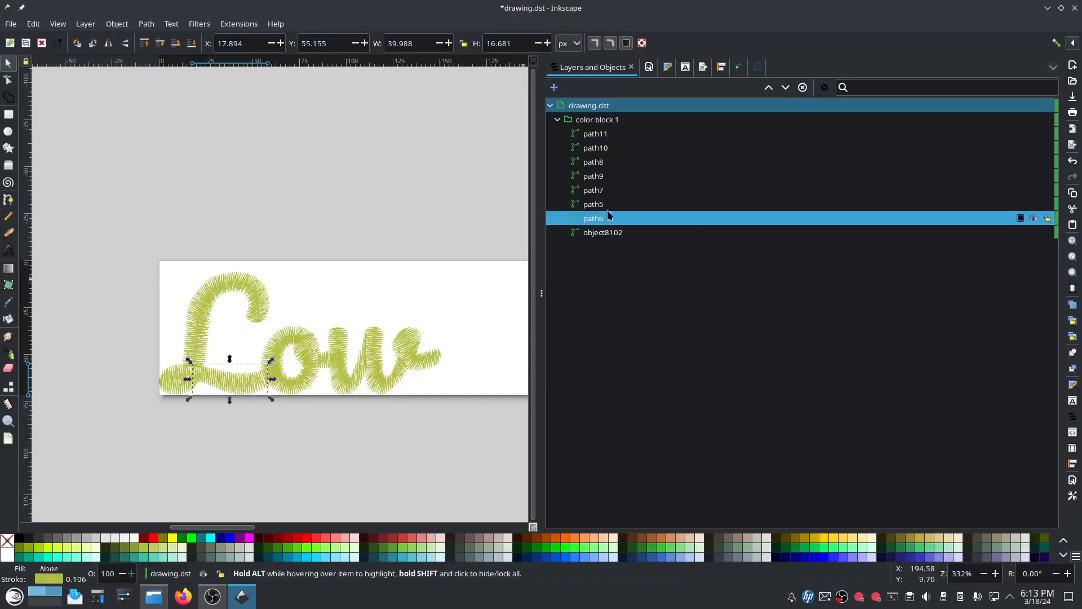
Move path6 and object8102 together about 5 px to the left, separating the L from the o
{"action": "left_click", "coordinate": [620, 236], "text": "shift"}
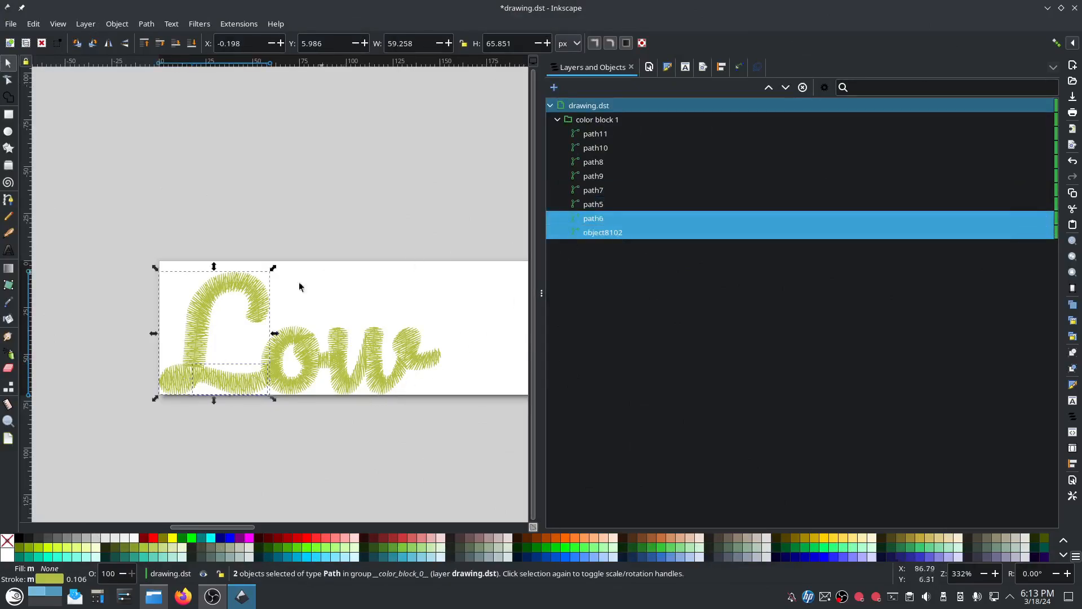
{"action": "left_click_drag", "start_coordinate": [256, 287], "coordinate": [244, 286]}
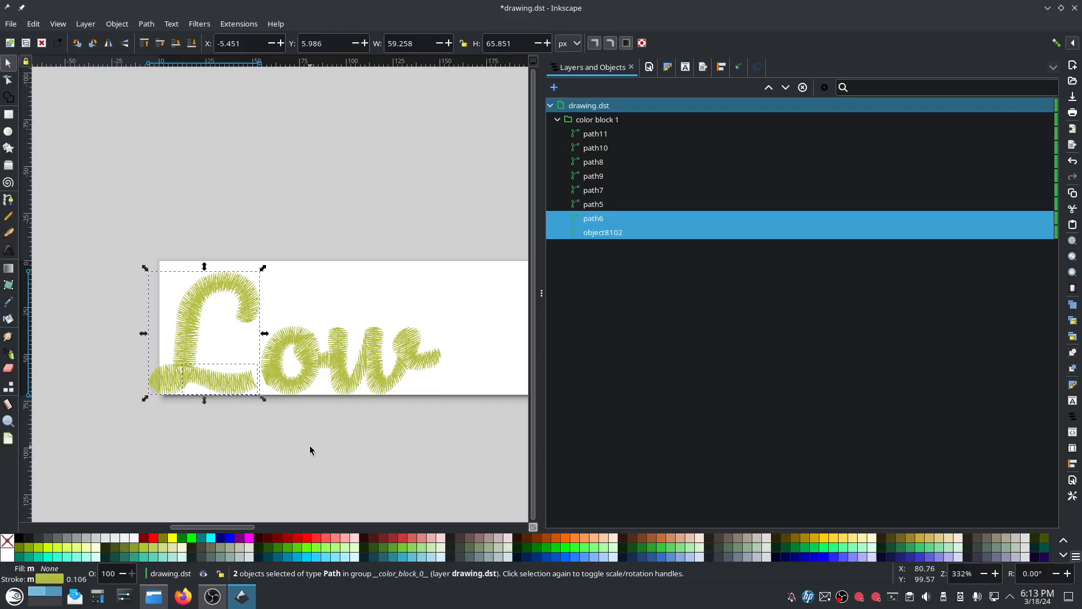
{"action": "left_click", "coordinate": [334, 444]}
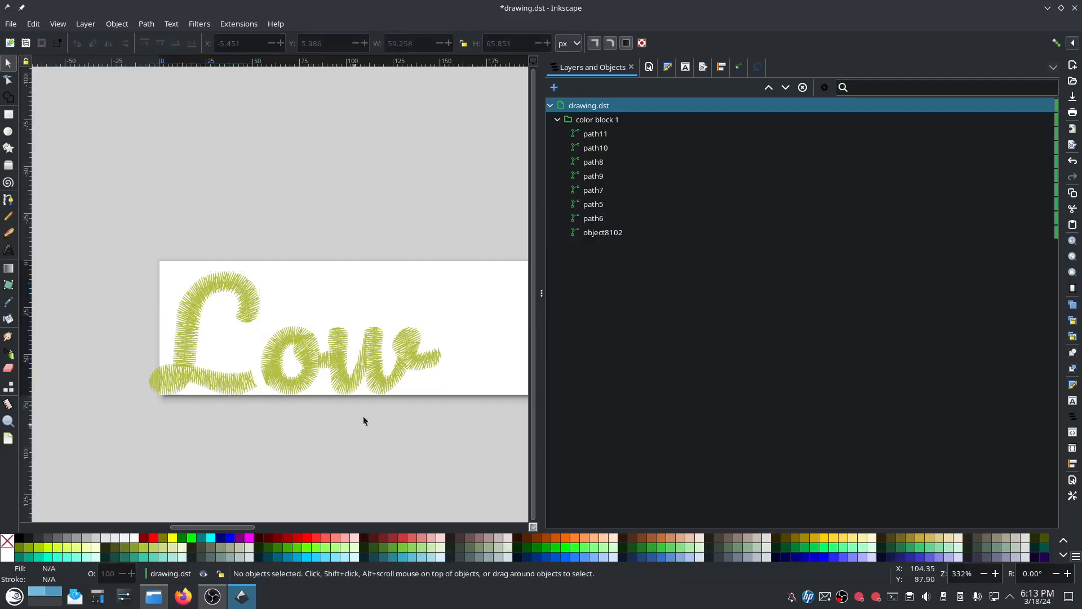
Run the Ink/Stitch stitch simulation on the drawing.dst layer at a raised speed, and close it when viewed
{"action": "left_click", "coordinate": [630, 105]}
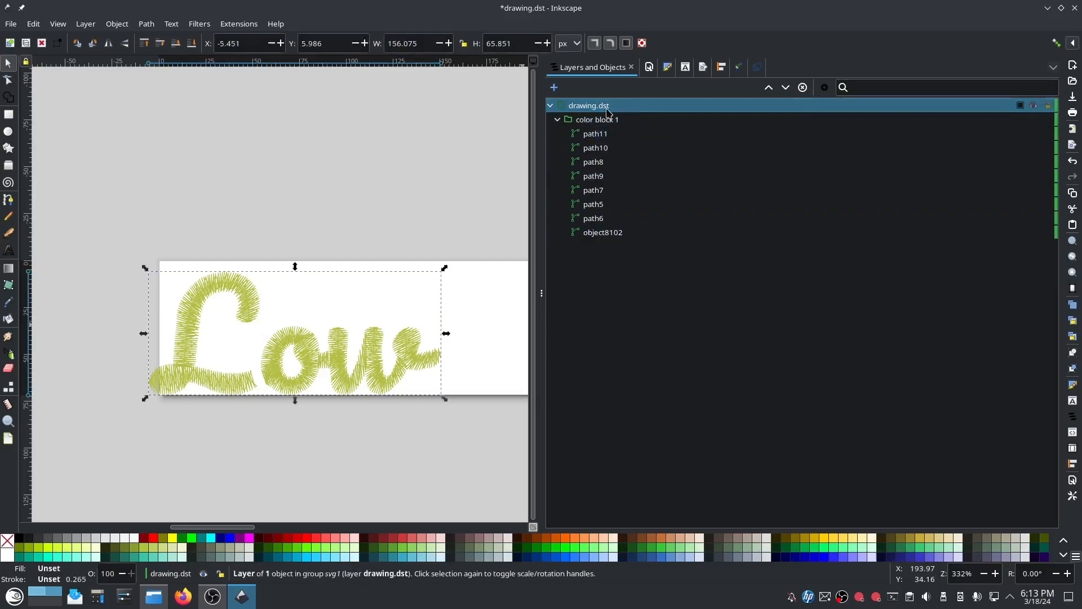
{"action": "left_click", "coordinate": [231, 24]}
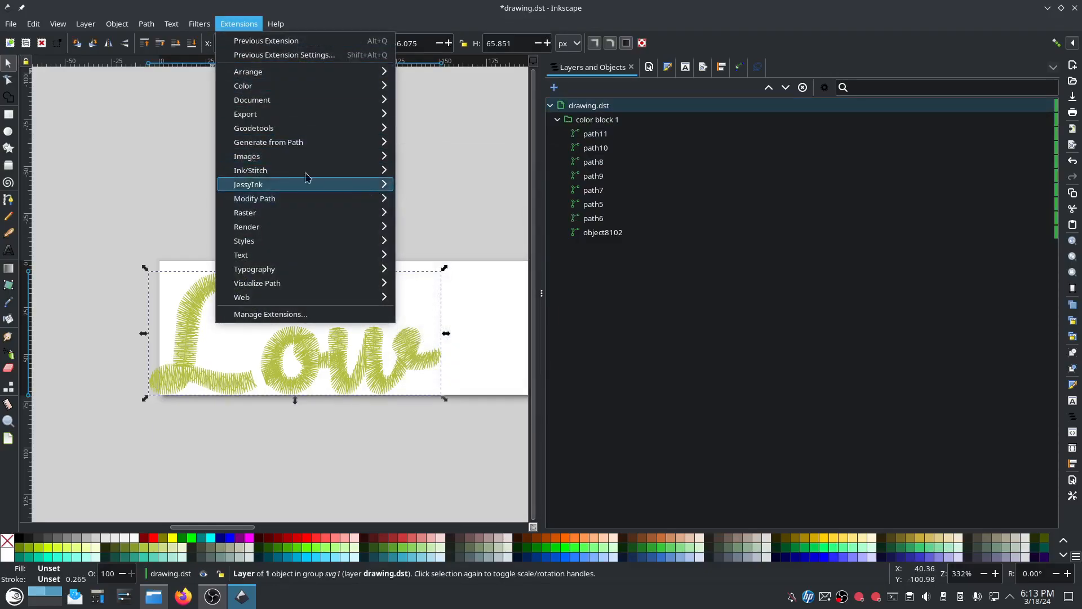
{"action": "mouse_move", "coordinate": [271, 170]}
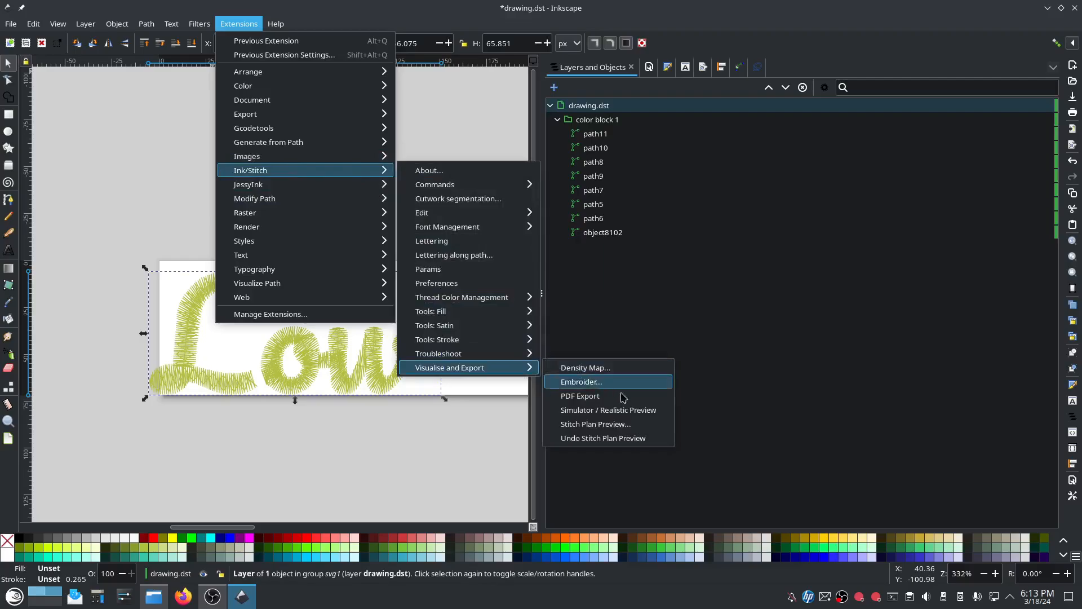
{"action": "left_click", "coordinate": [625, 411]}
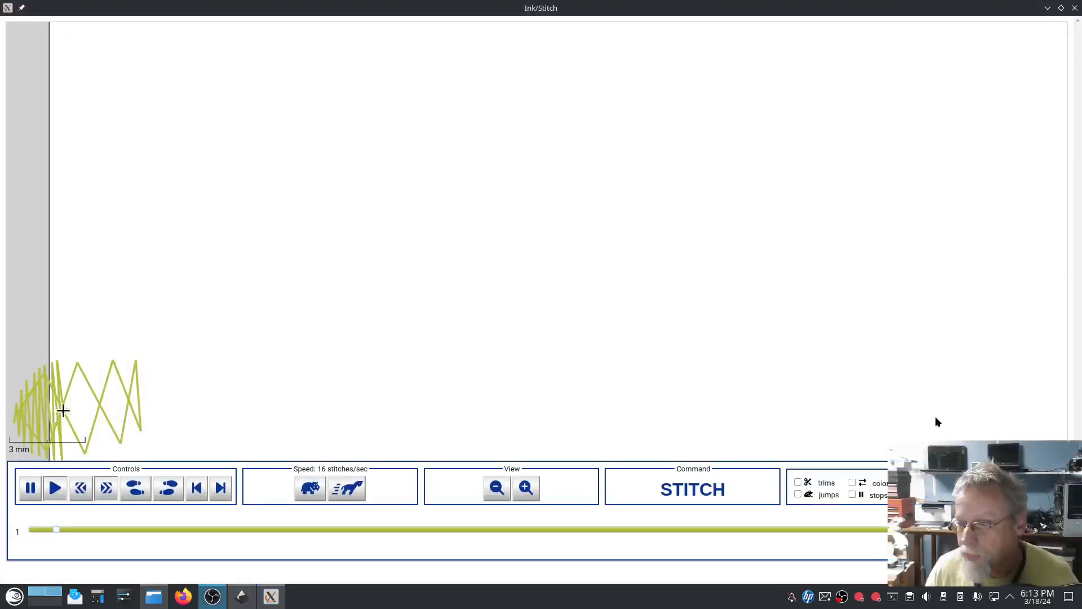
{"action": "left_click", "coordinate": [349, 490]}
{"action": "left_click", "coordinate": [349, 489]}
{"action": "left_click", "coordinate": [349, 489]}
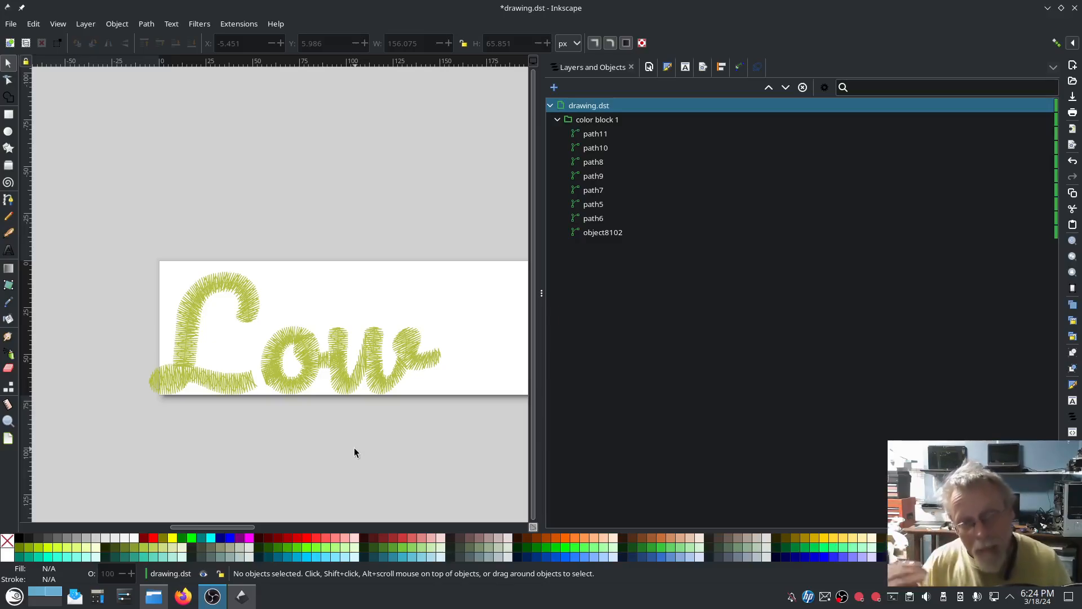
{"action": "left_click", "coordinate": [387, 238]}
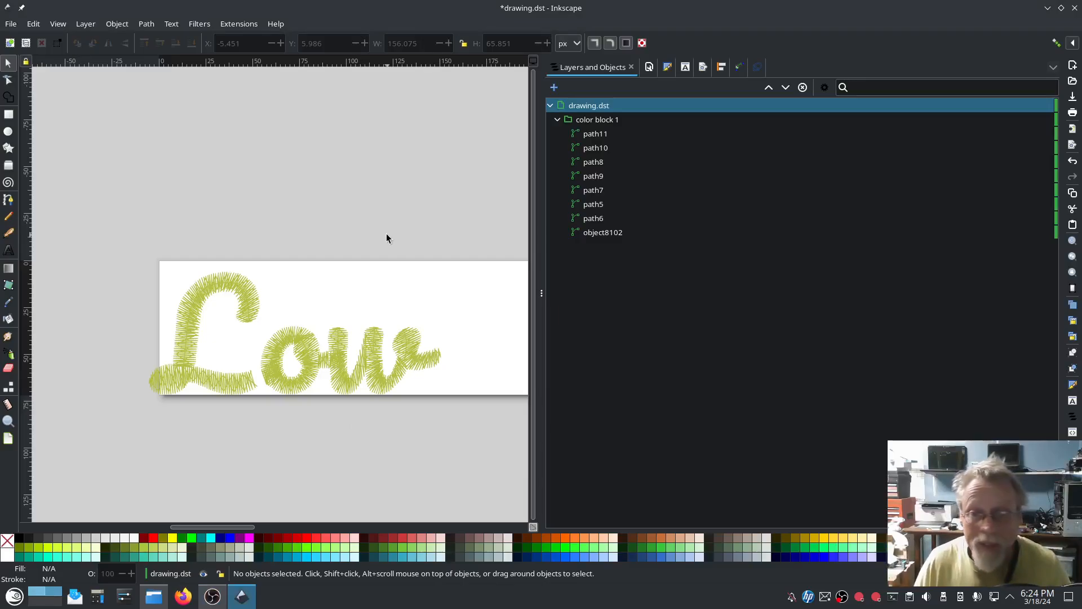